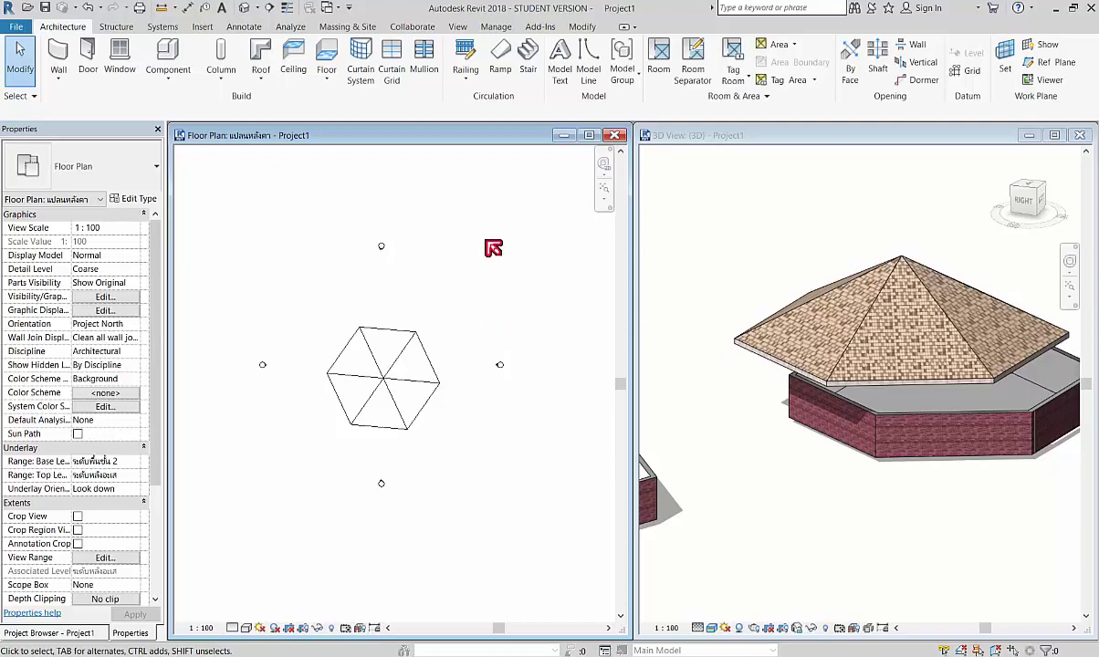
Window-select the hexagonal brick walls and hipped roof in 3D and delete them
scroll(785, 356, "down", 2)
scroll(792, 300, "down", 2)
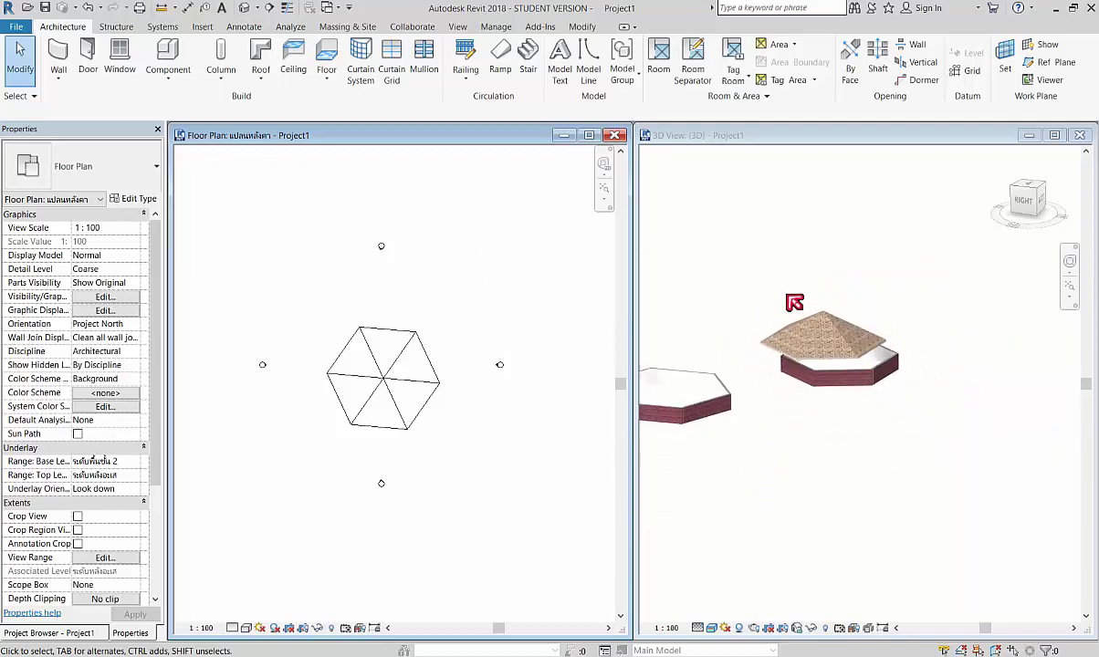
scroll(787, 374, "down", 1)
left_click(787, 374)
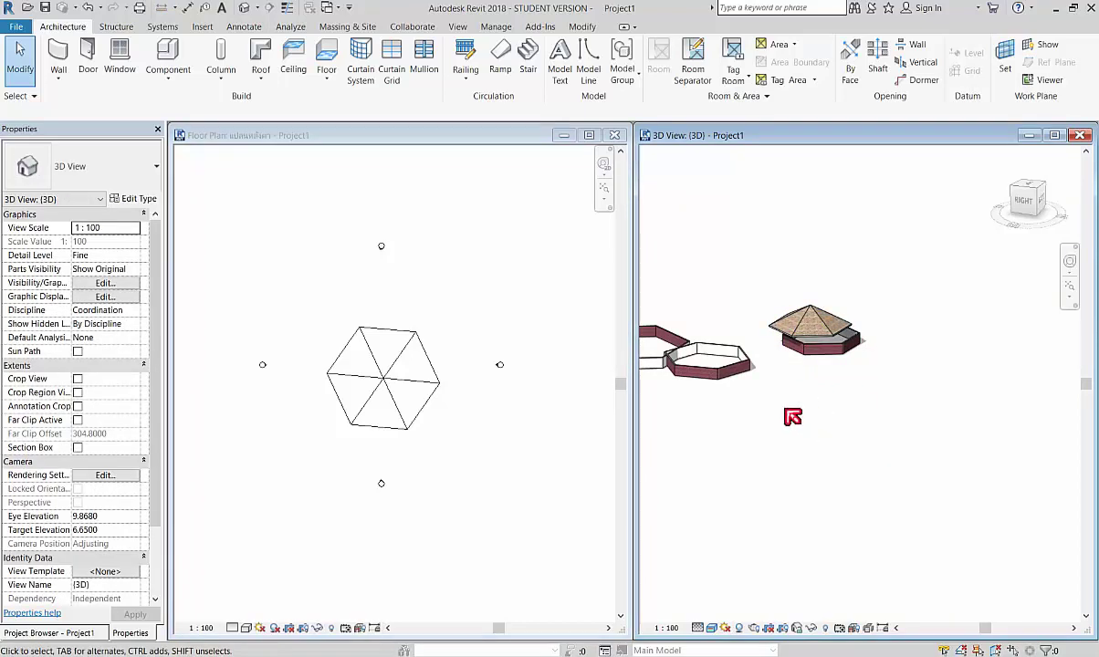
mouse_move(796, 445)
middle_mouse_down()
mouse_move(904, 441)
mouse_move(1014, 253)
middle_mouse_up()
mouse_move(996, 240)
left_mouse_down()
mouse_move(756, 489)
mouse_move(676, 509)
mouse_move(683, 517)
left_mouse_up()
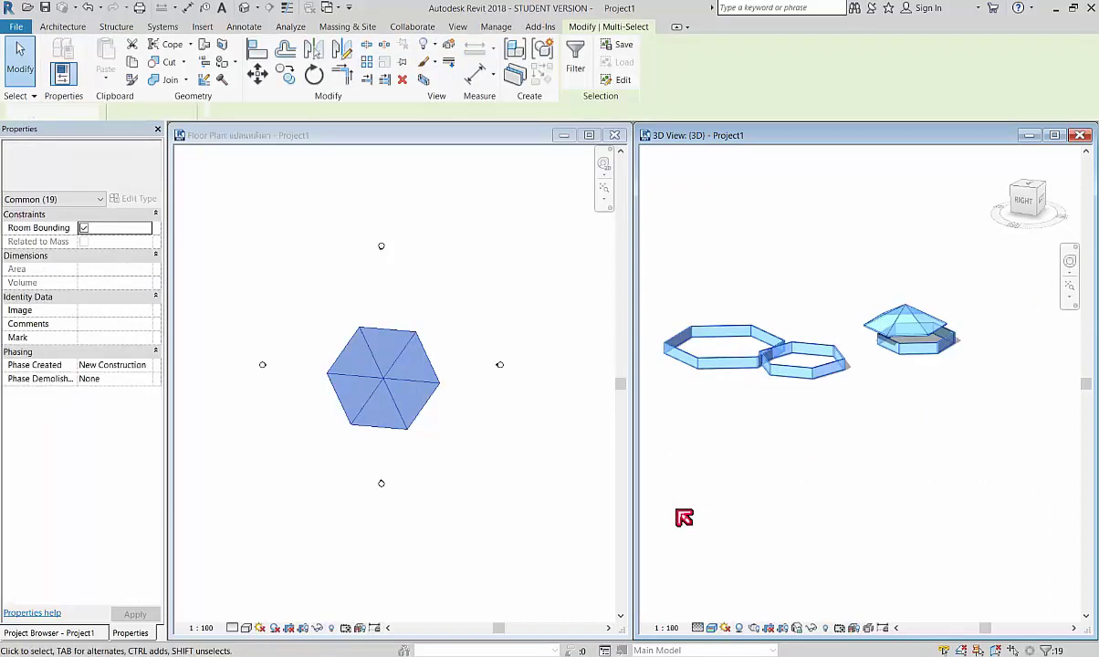
key("Delete")
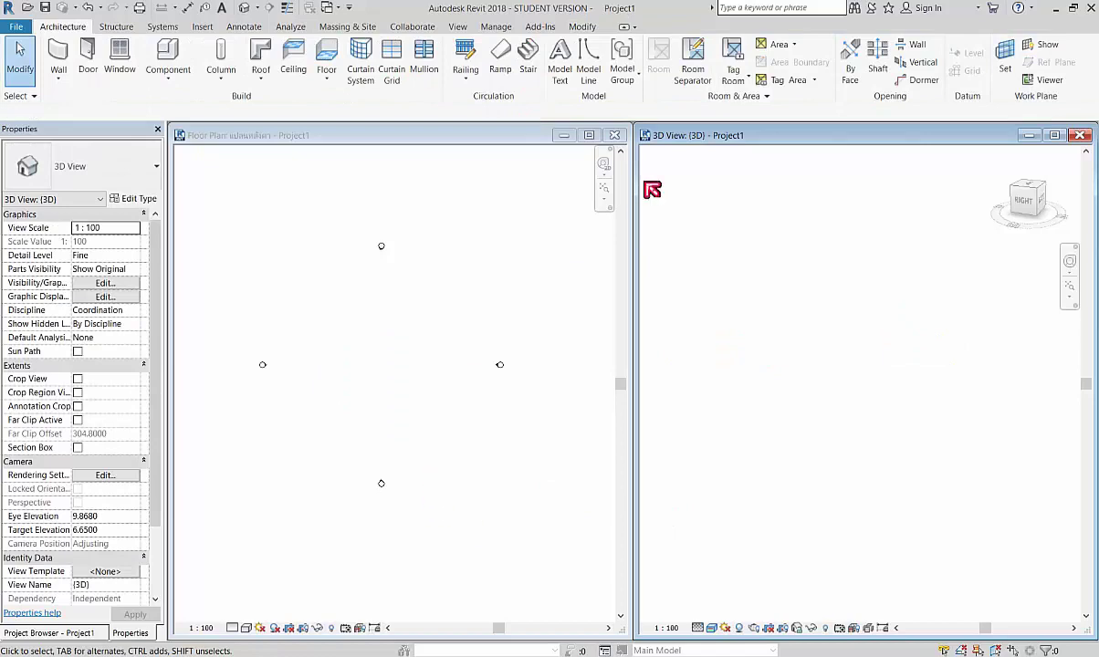
Close the roof plan and open the first-floor plan from the Project Browser
left_click(615, 135)
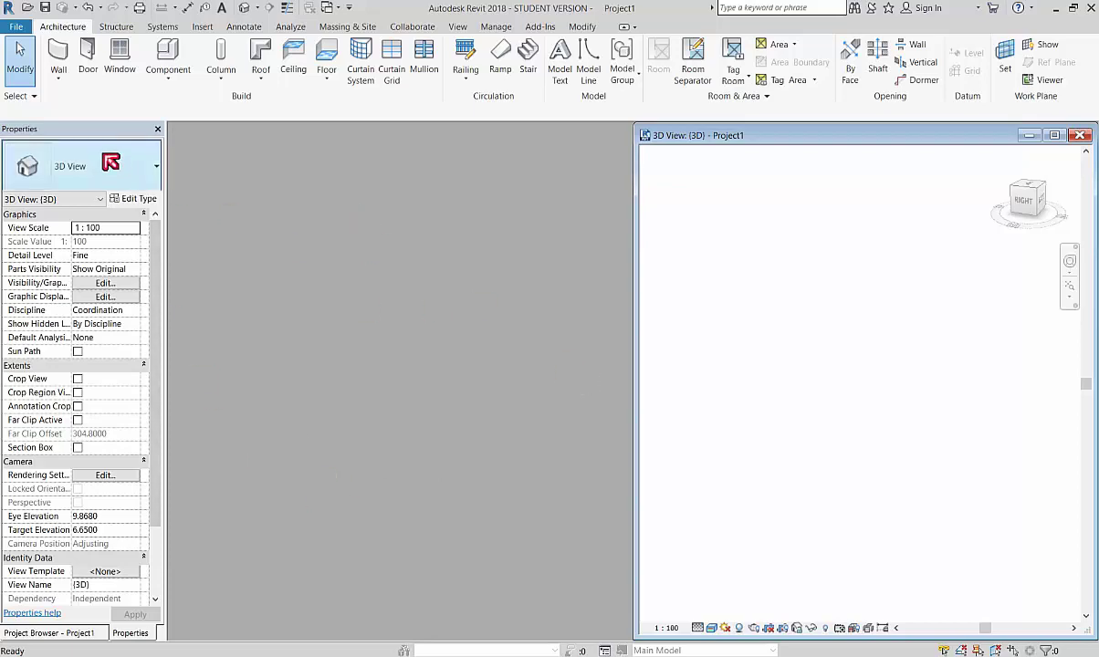
left_click(48, 632)
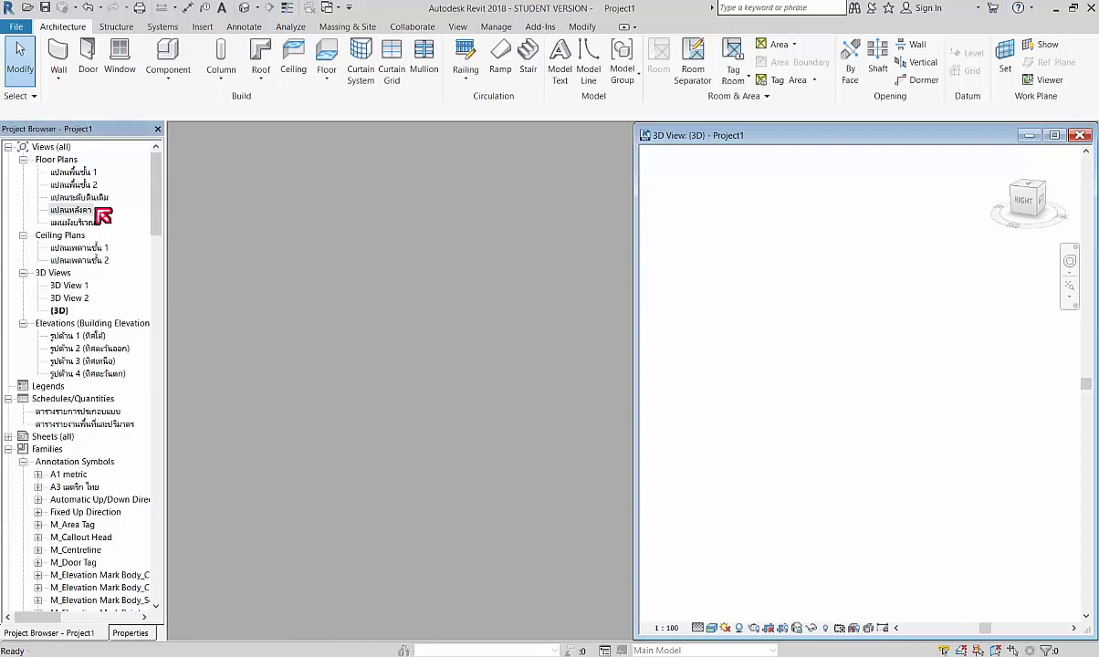
double_click(73, 171)
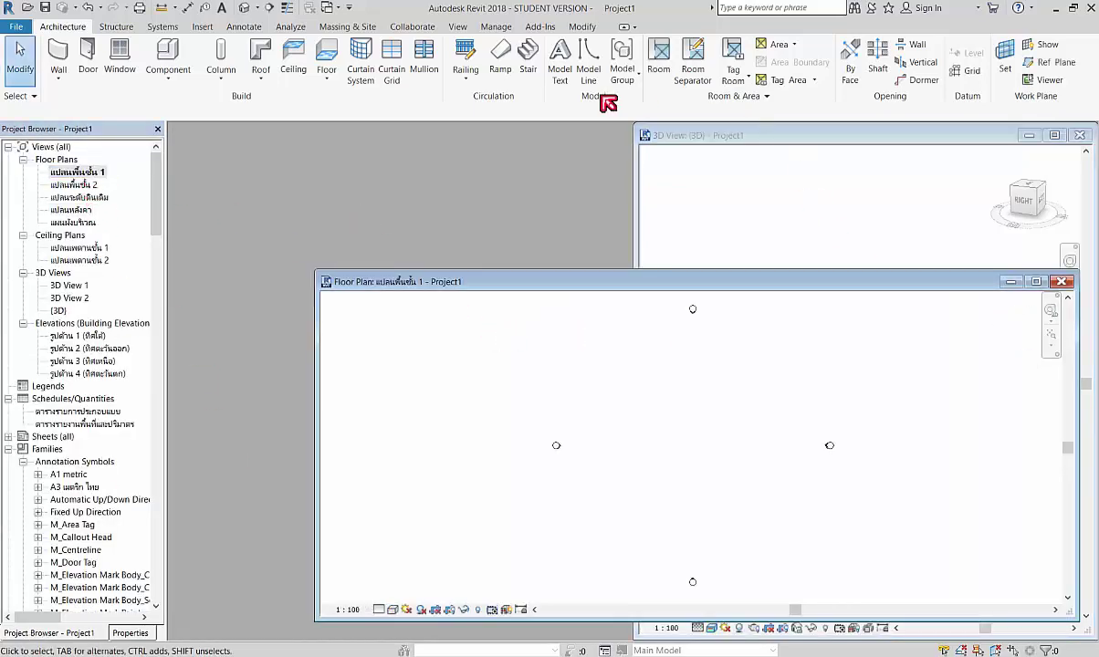
Tile the first-floor plan beside the 3D view and centre the four elevation markers
left_click(463, 28)
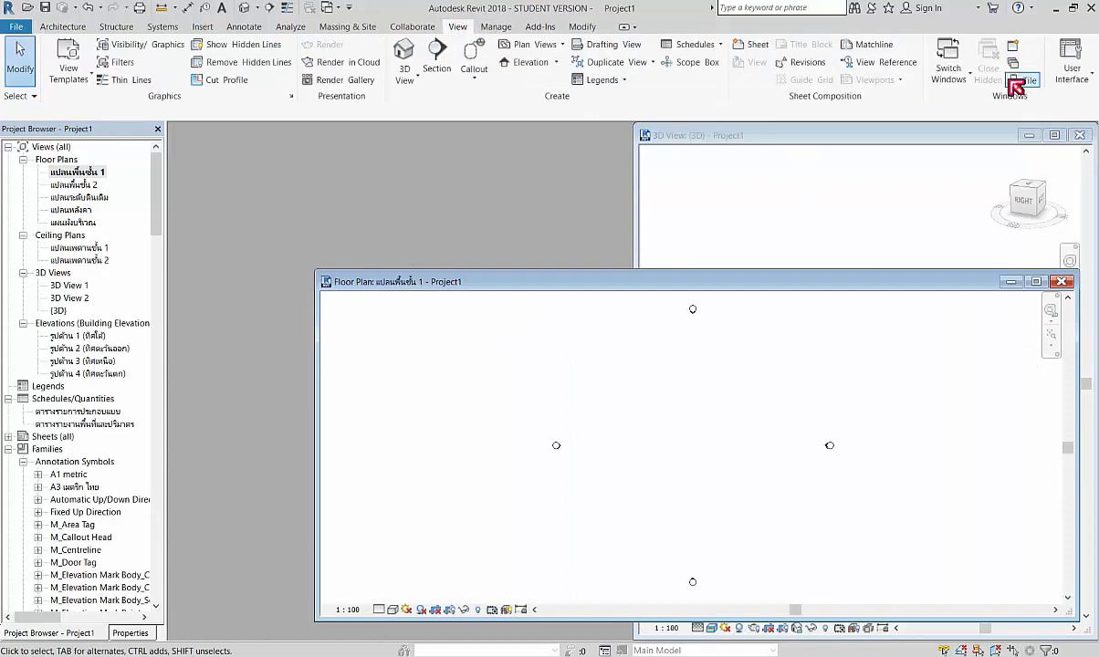
left_click(1018, 81)
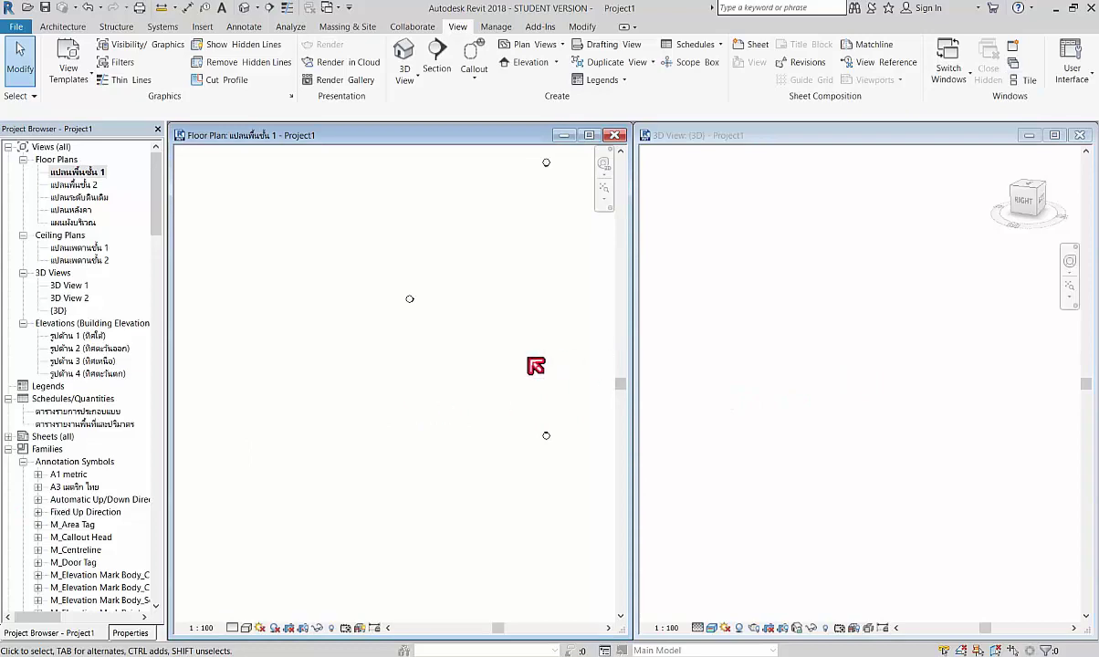
scroll(533, 359, "down", 2)
middle_click_drag(508, 363, 387, 393)
scroll(379, 308, "up", 1)
scroll(402, 320, "up", 1)
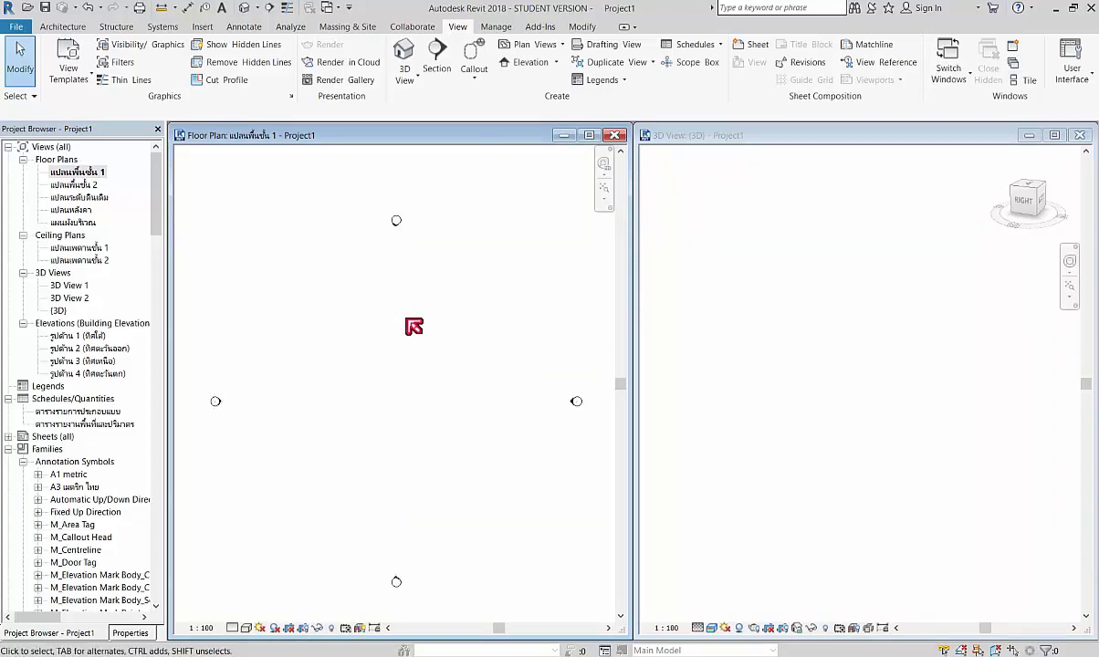
left_click(62, 26)
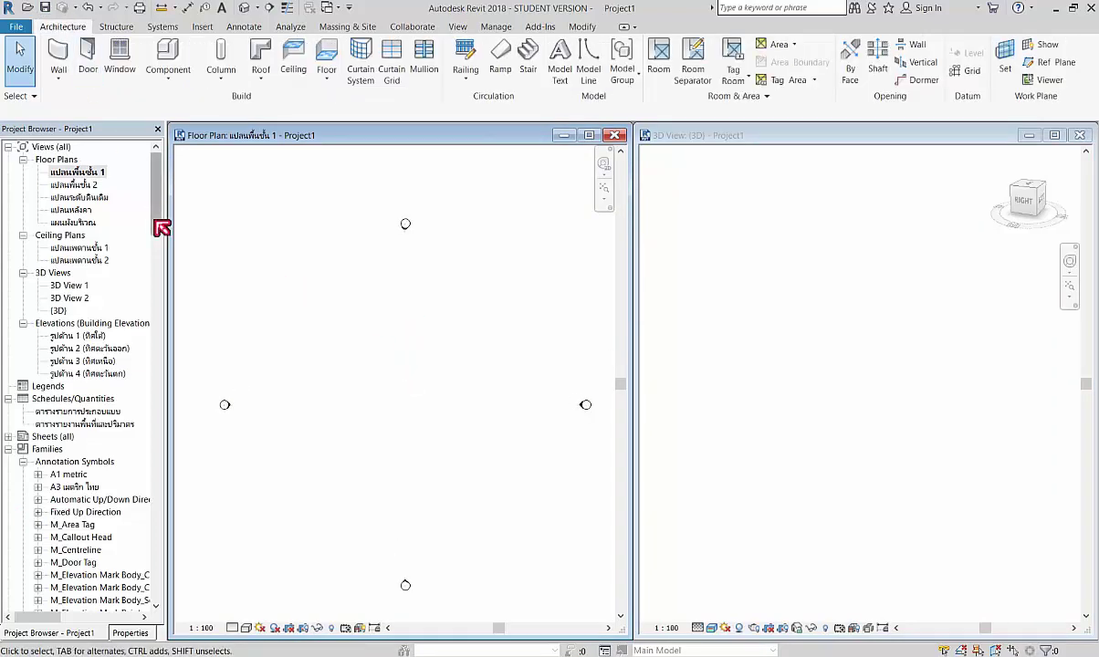
Draw a circular basic wall of radius 10 centred on the first-floor plan
left_click(64, 56)
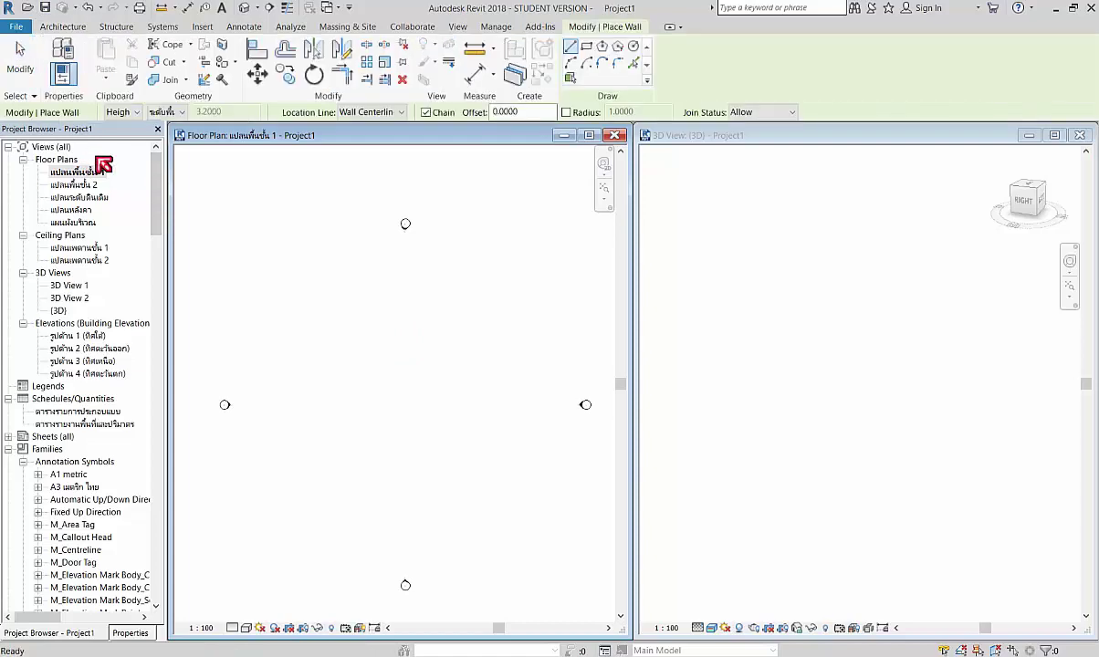
left_click(137, 634)
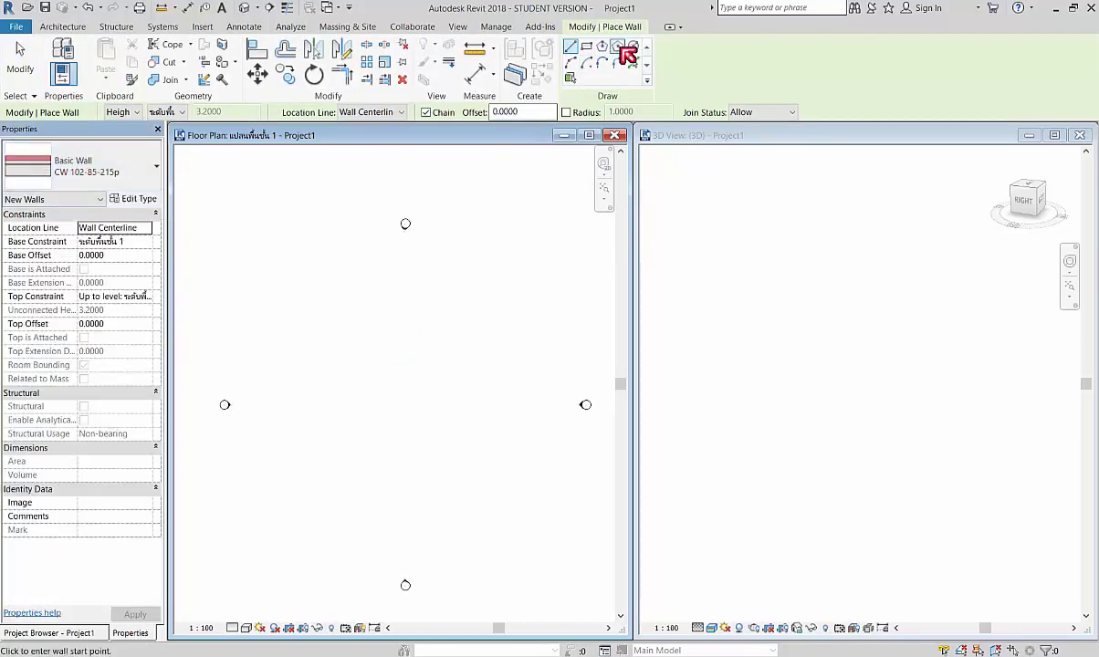
left_click(634, 47)
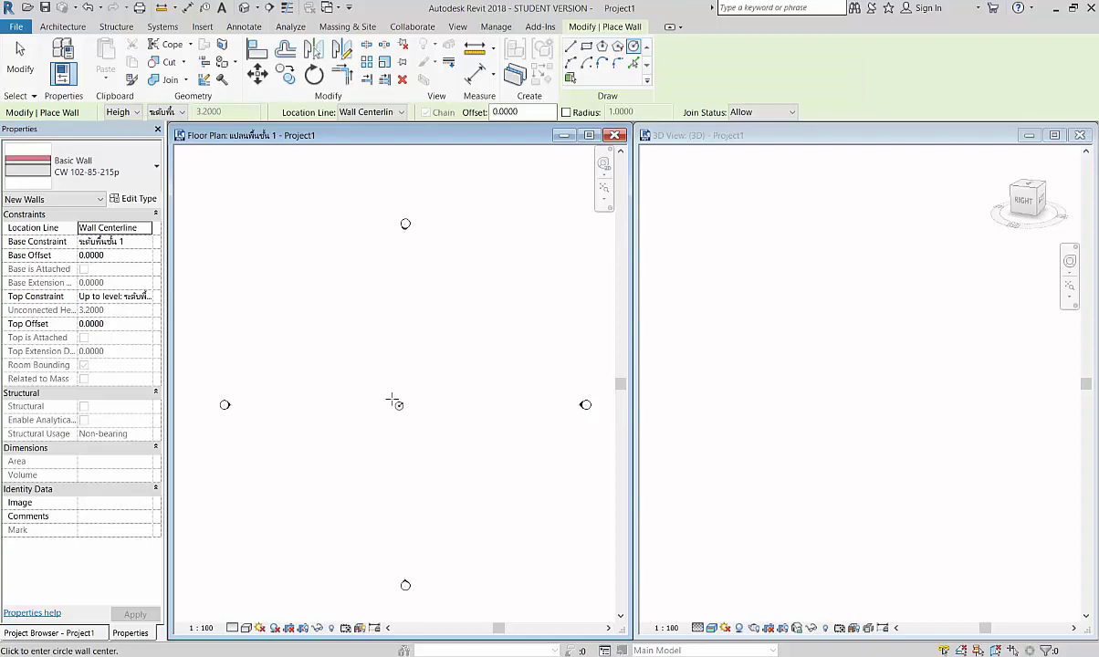
left_click(392, 400)
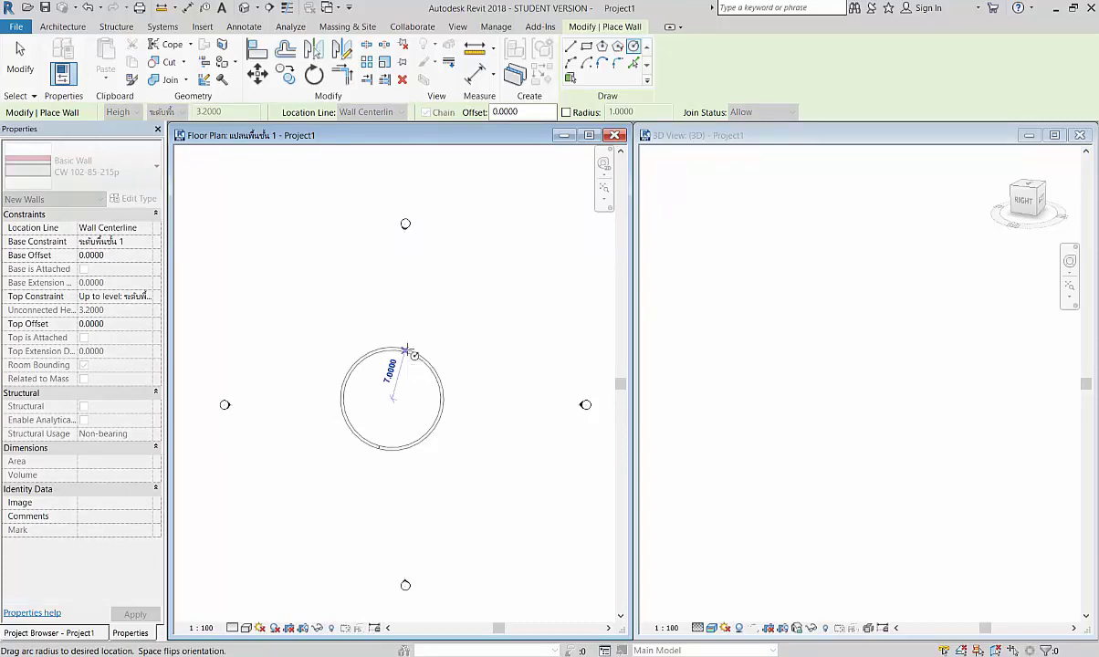
type("10")
key("Return")
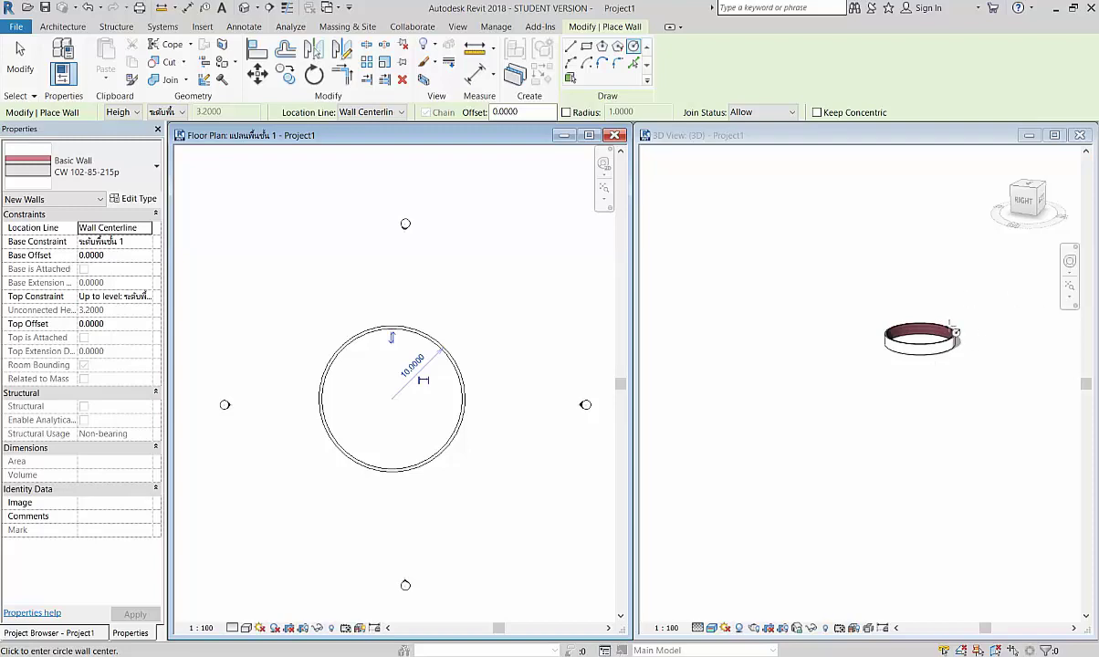
scroll(1004, 301, "up", 1)
scroll(940, 365, "up", 2)
scroll(876, 417, "up", 2)
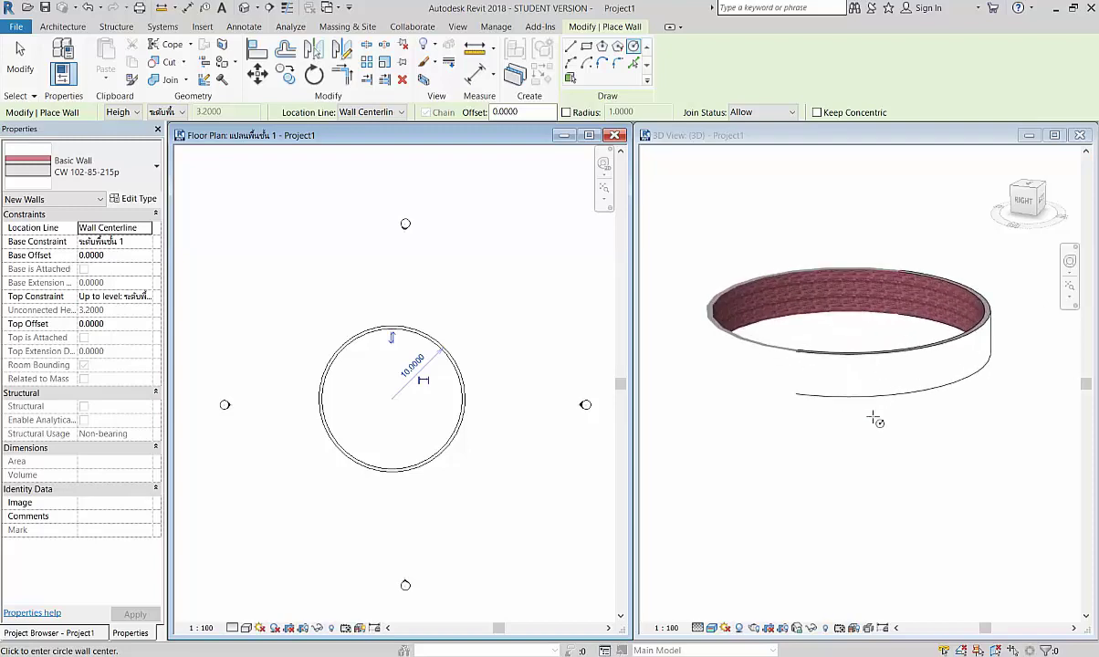
scroll(844, 374, "down", 1)
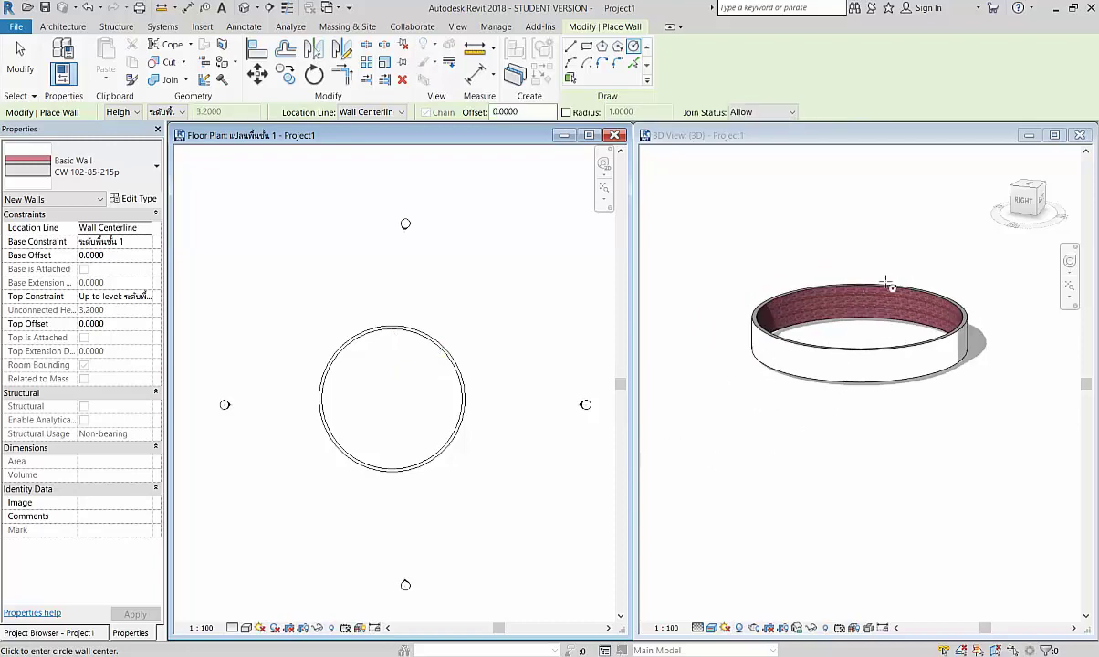
key("Escape")
key("Escape")
Select all instances of the circular wall in the 3D view, then clear the selection
left_click(1024, 449)
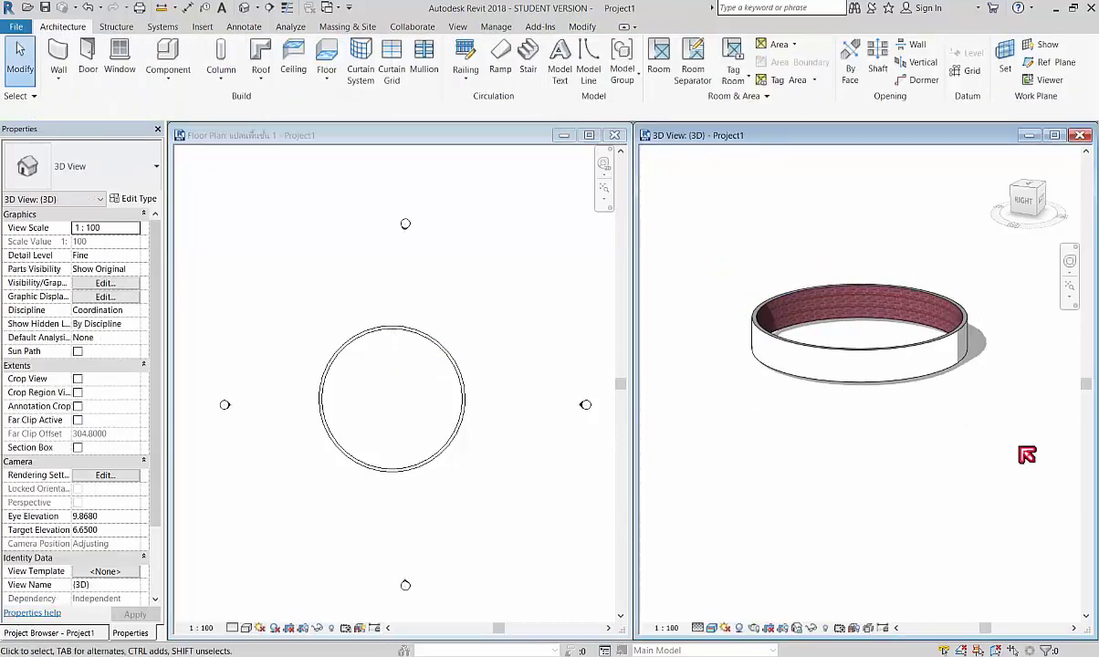
left_click(888, 361)
right_click(889, 365)
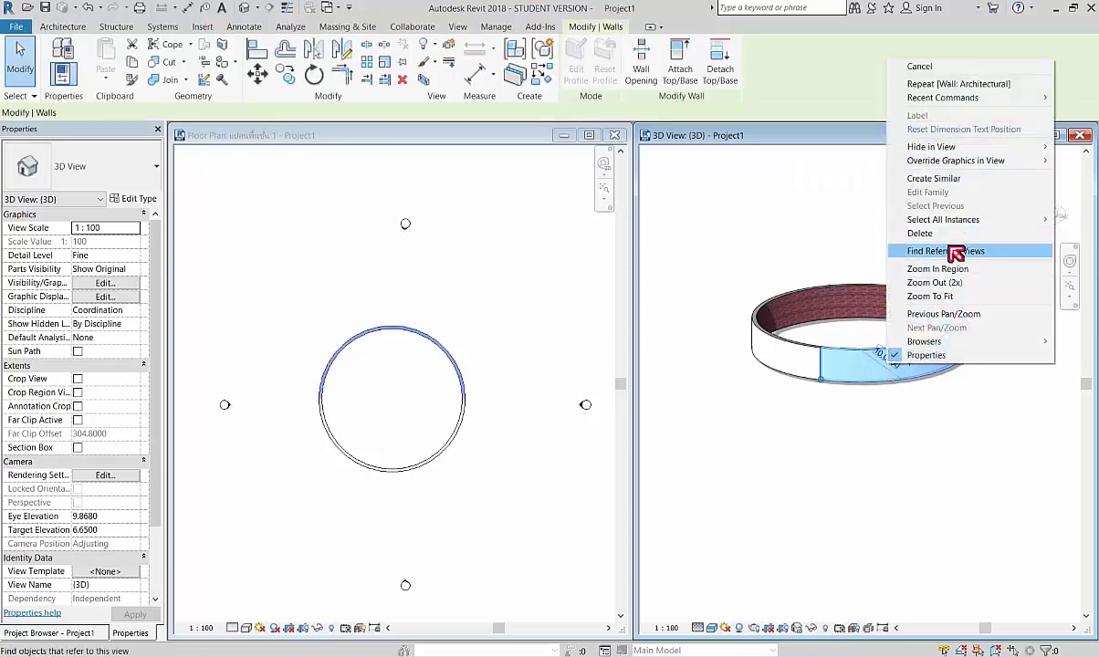
left_click(817, 238)
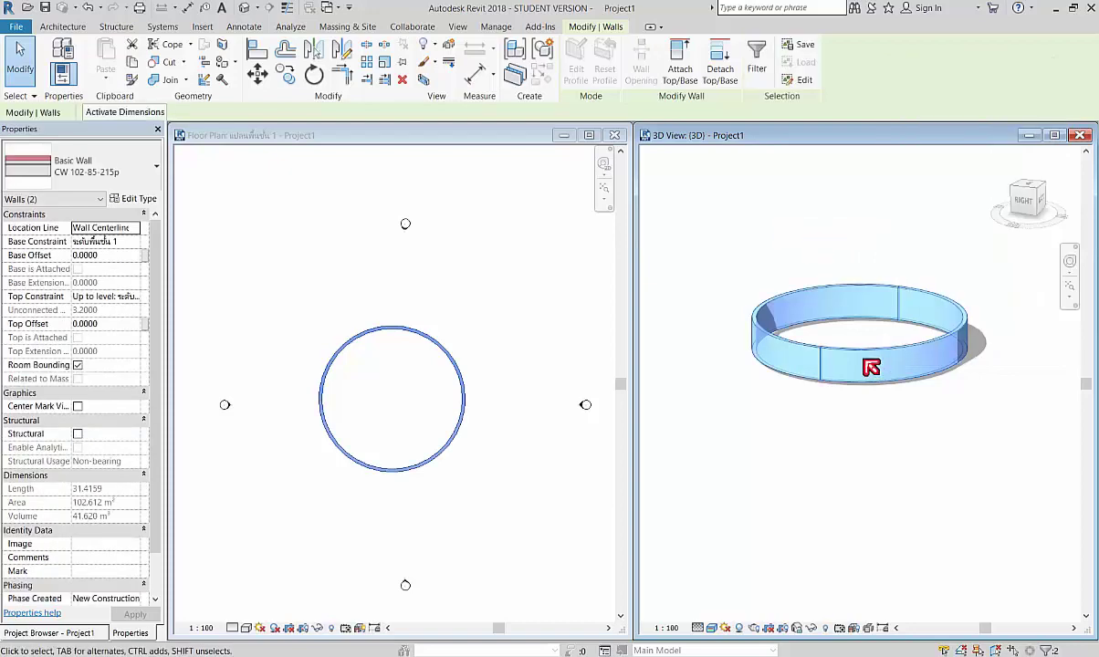
left_click(863, 469)
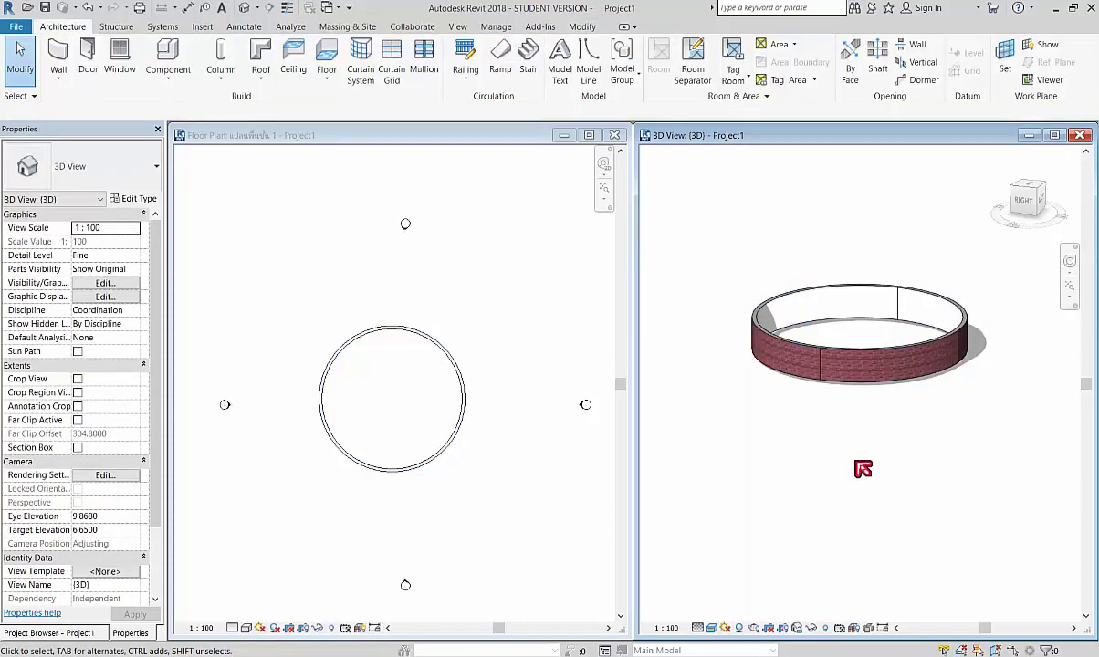
Window-select both circular wall segments in the first-floor plan
scroll(927, 358, "up", 2)
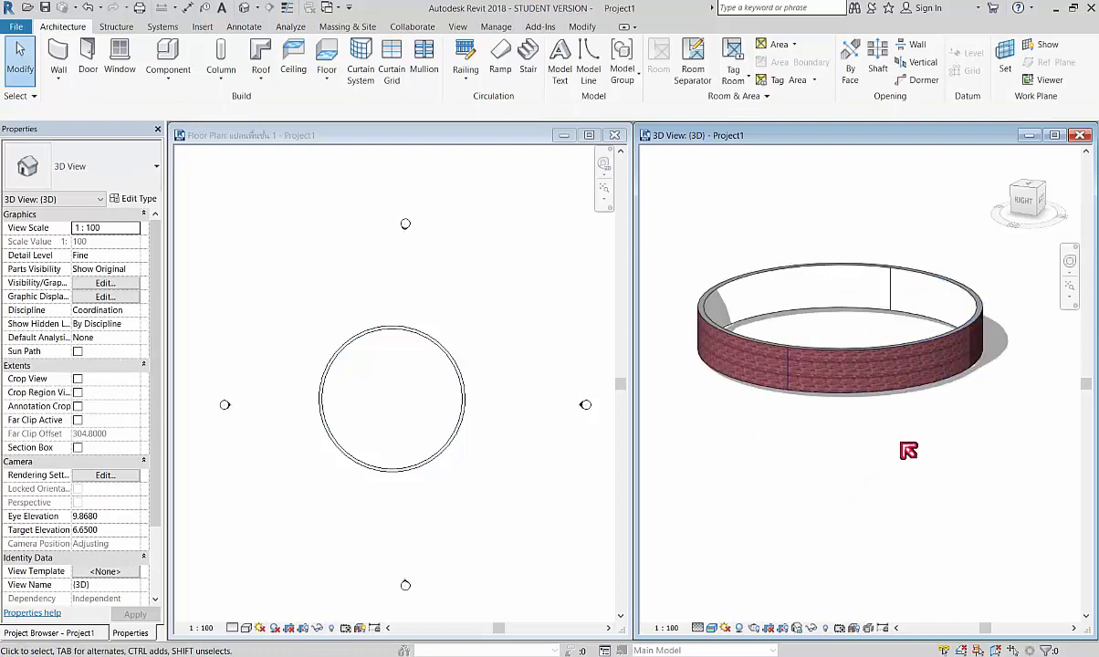
left_click(412, 413)
scroll(474, 326, "down", 2)
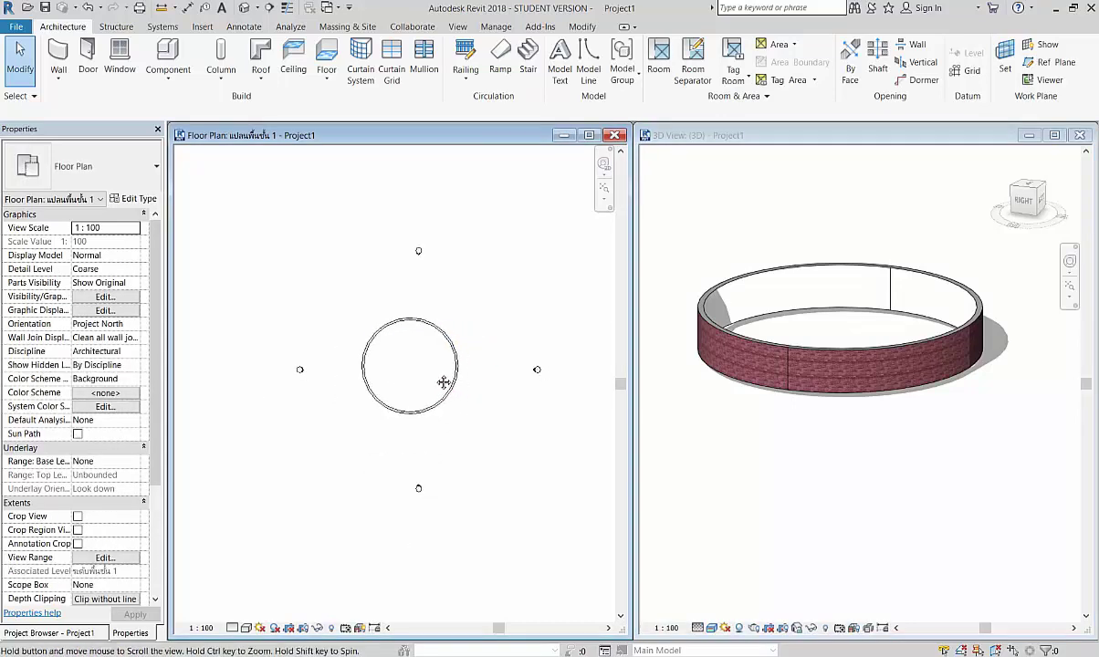
middle_click_drag(441, 380, 422, 353)
scroll(876, 292, "down", 5)
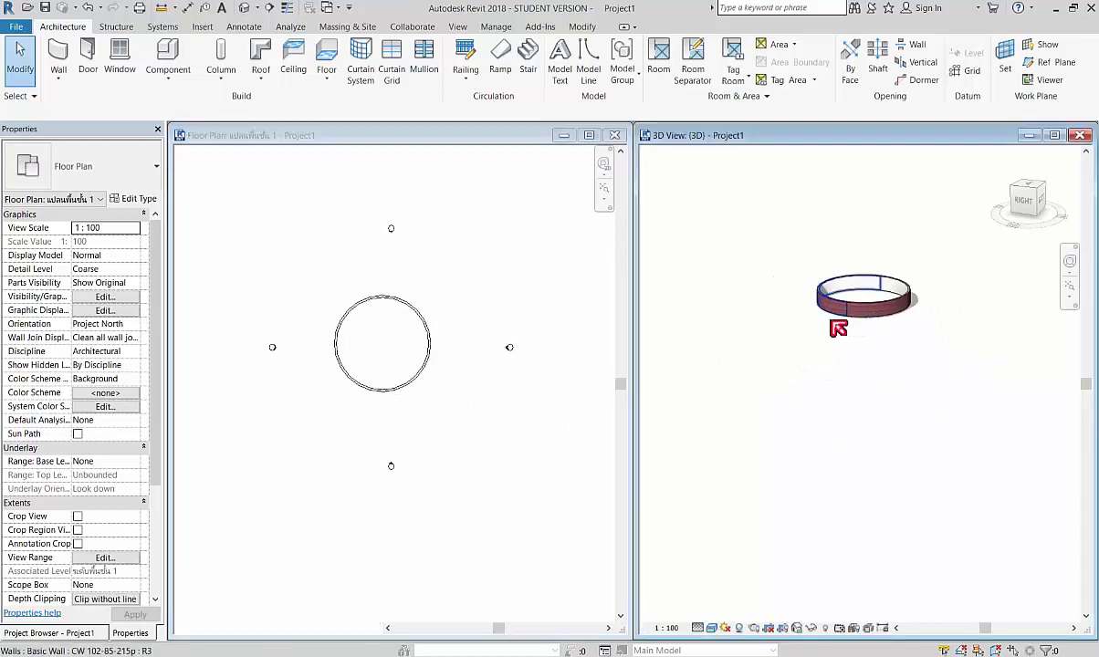
left_click(904, 311)
scroll(903, 312, "up", 3)
left_click(454, 304)
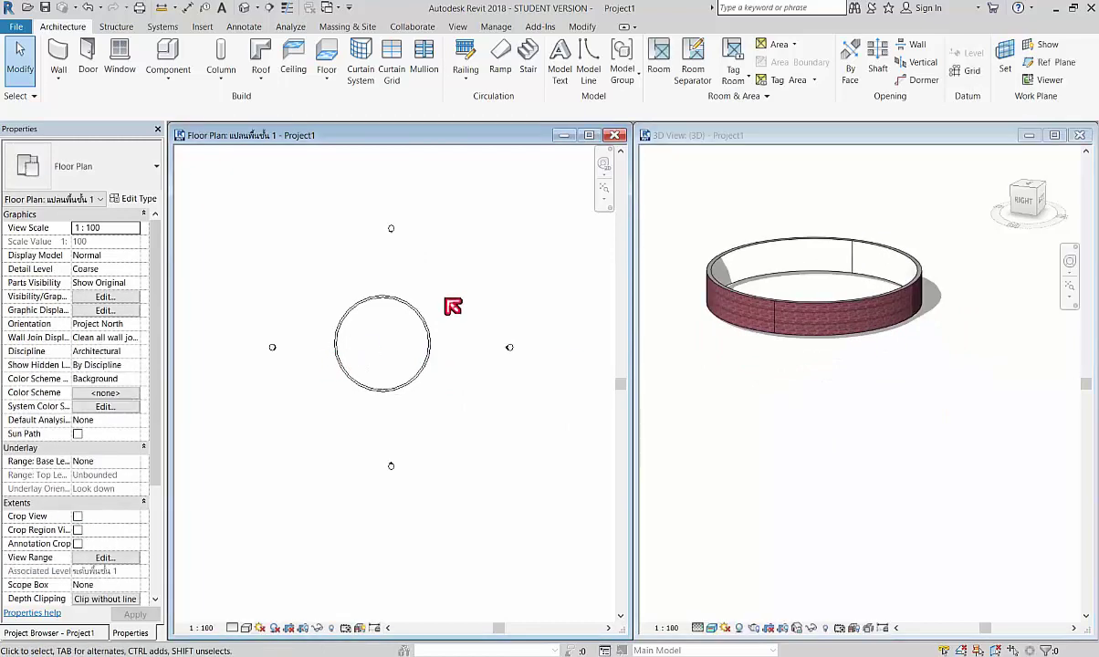
left_click_drag(471, 263, 341, 419)
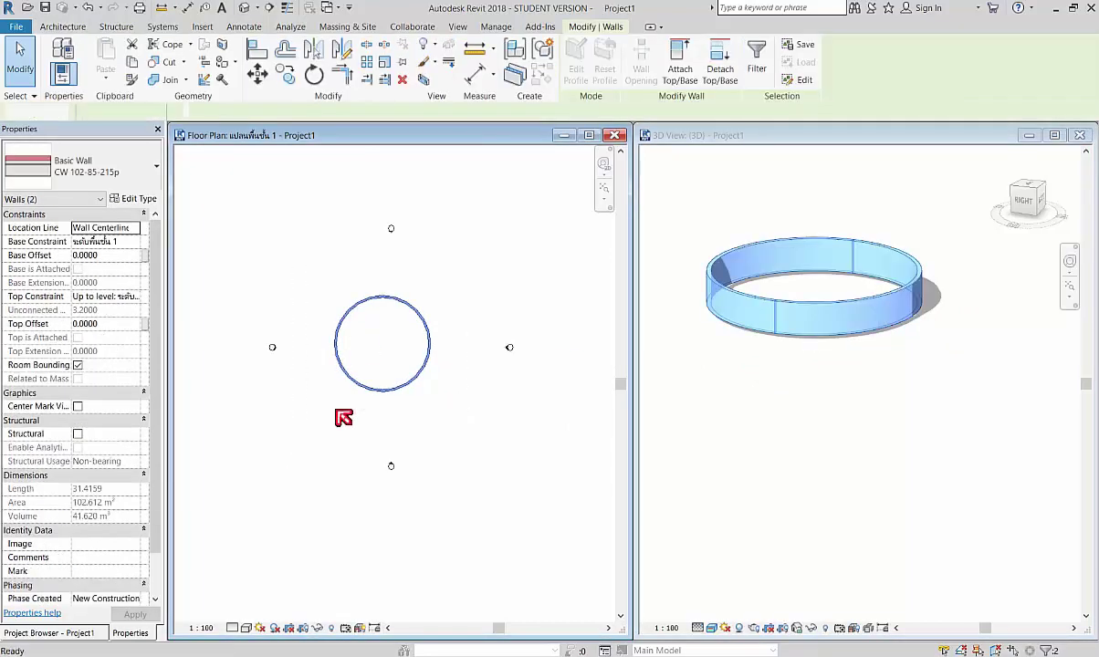
Delete the radius-10 ring and draw a radius-5 circular wall at the plan centre
key("Delete")
left_click(71, 55)
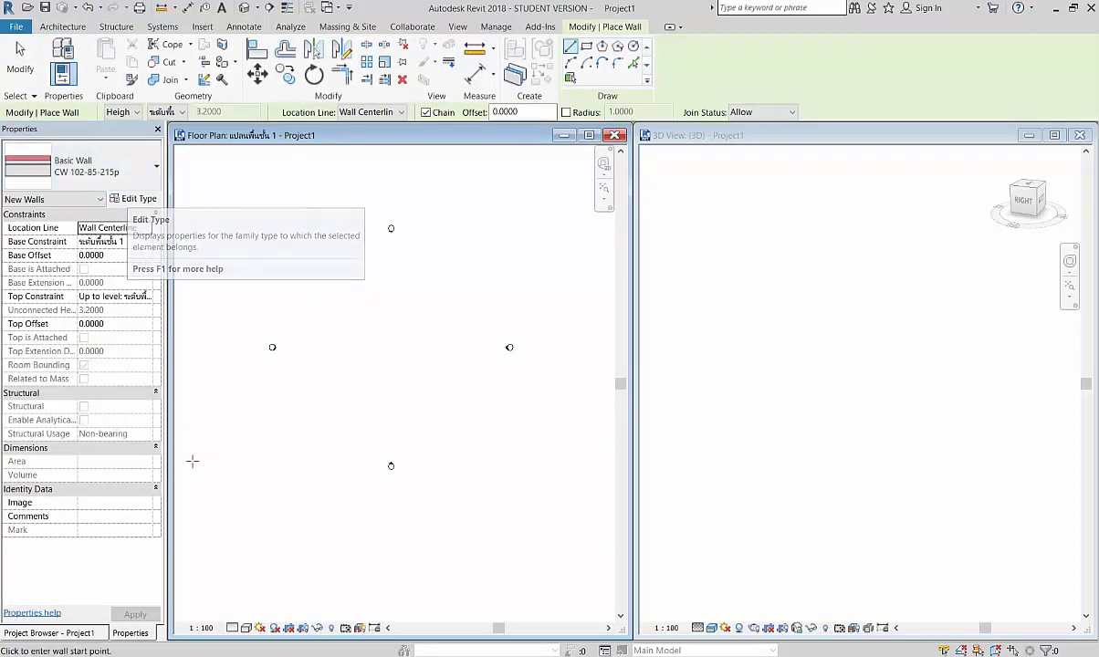
left_click(632, 47)
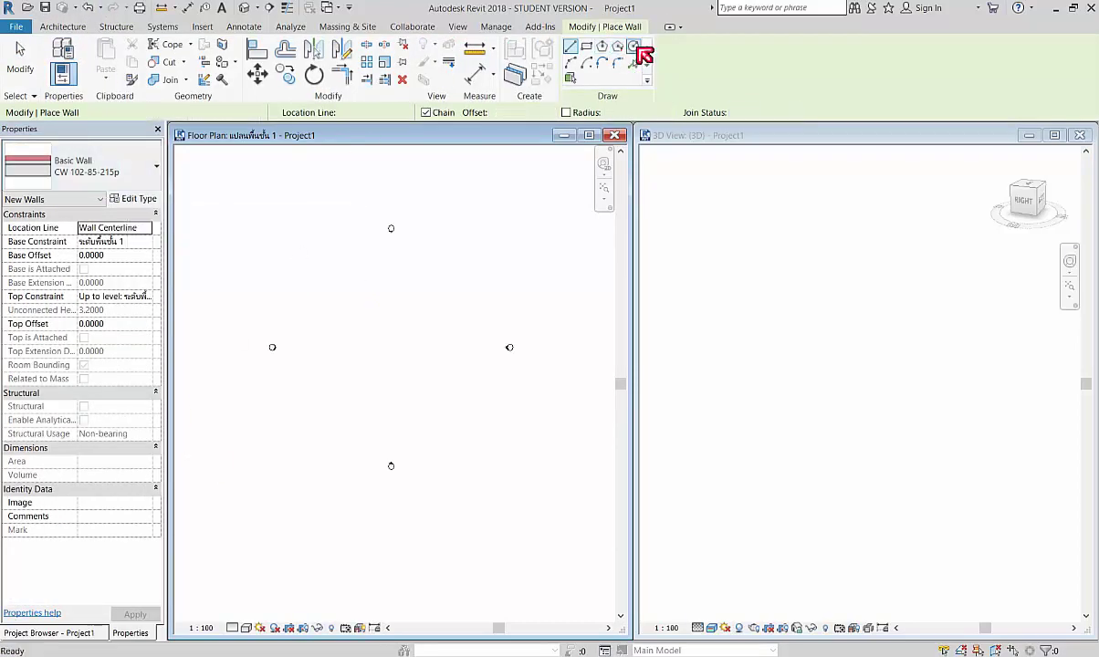
left_click(399, 348)
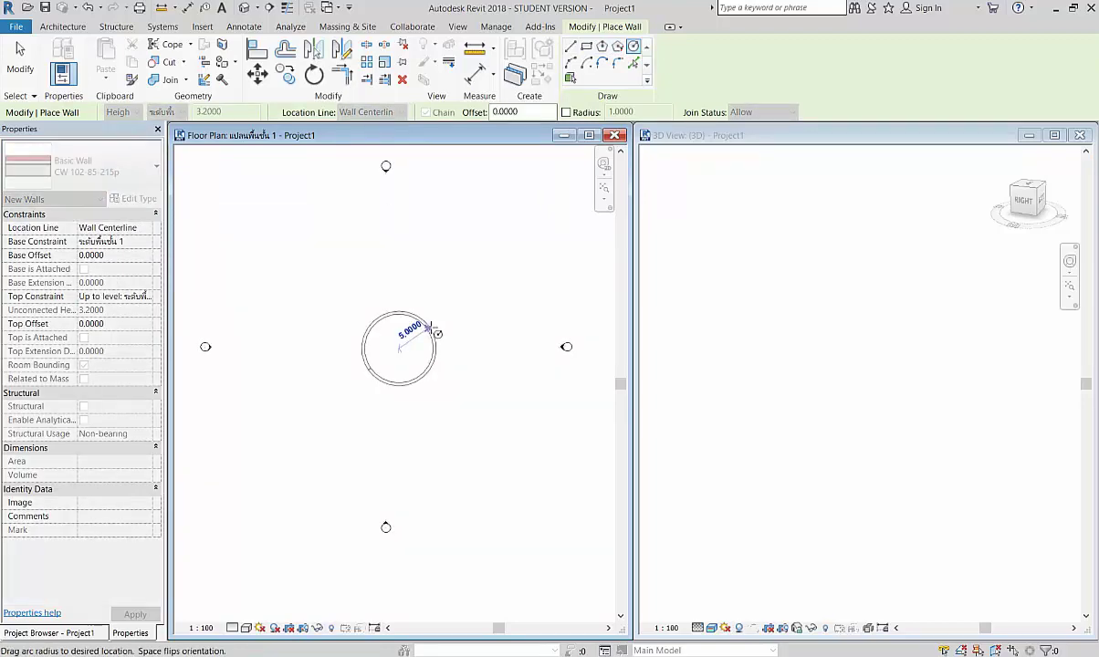
type("5")
key("Return")
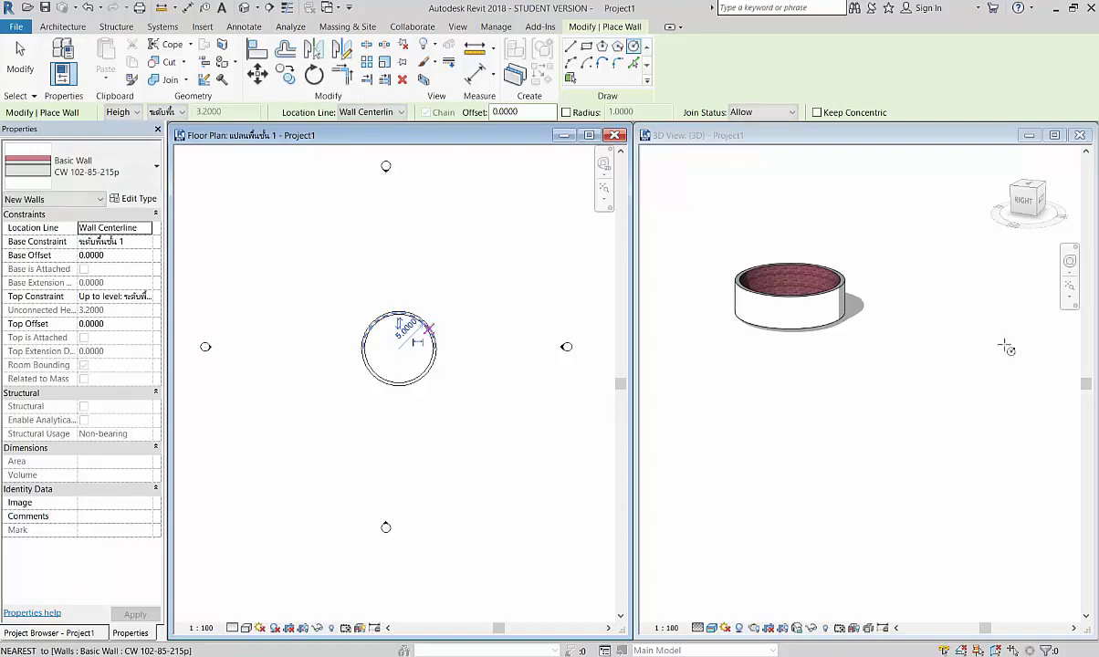
scroll(792, 296, "up", 2)
scroll(792, 296, "up", 2)
scroll(792, 296, "up", 2)
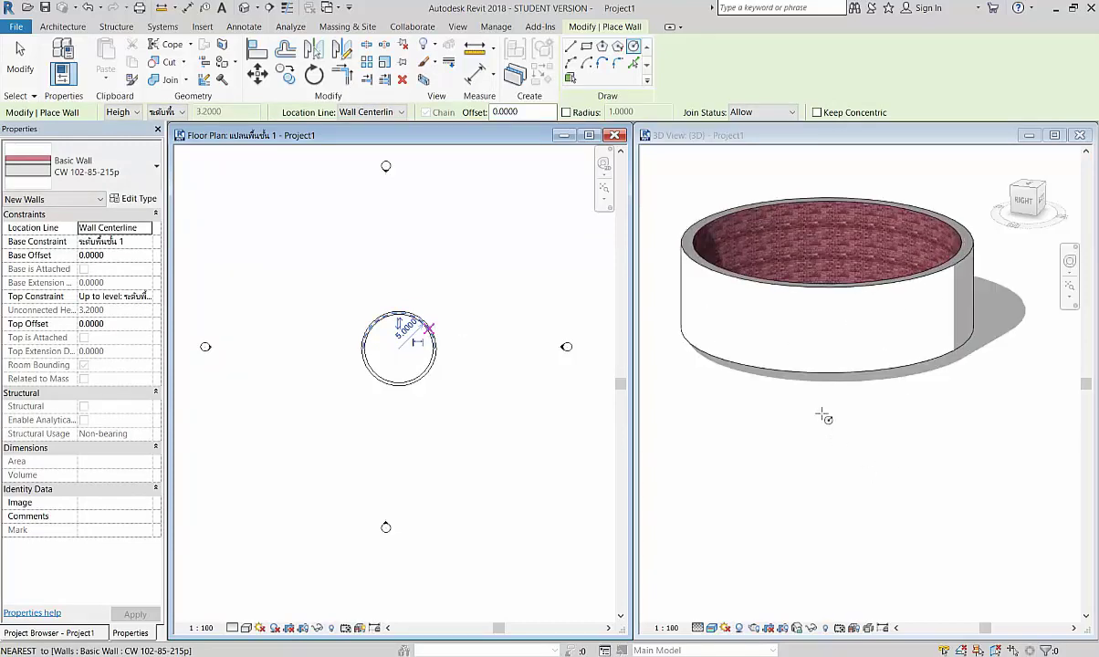
mouse_move(665, 304)
middle_mouse_down("shift")
mouse_move(723, 346)
mouse_move(755, 347)
middle_mouse_up("shift")
key("Escape")
key("Escape")
left_click(763, 306)
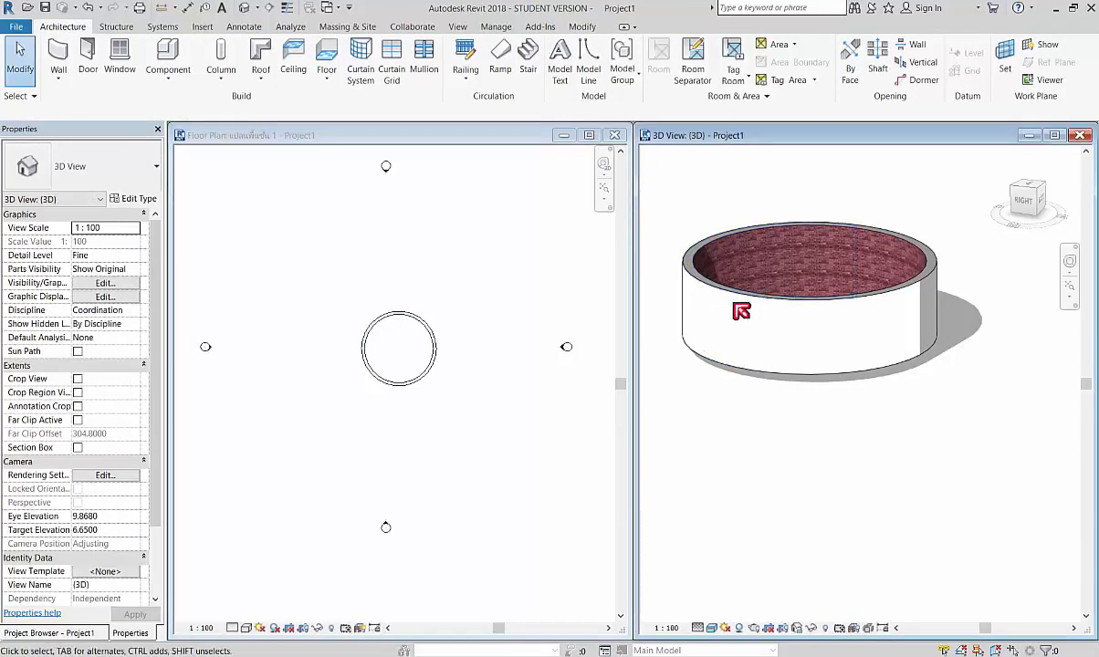
left_click(746, 301)
right_click(747, 301)
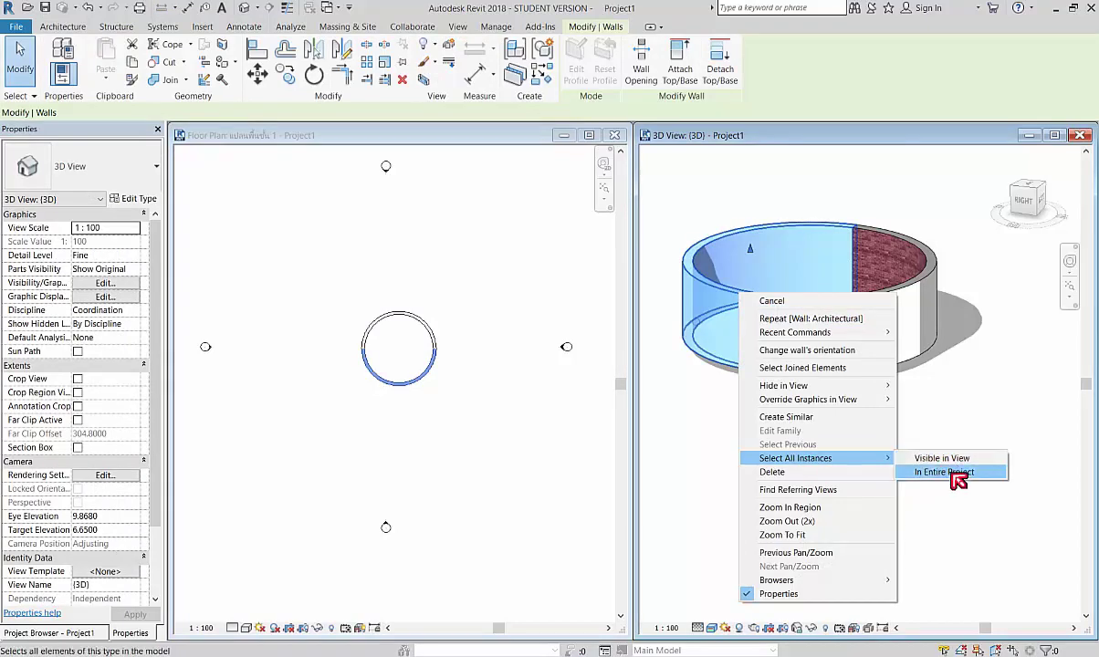
left_click(949, 472)
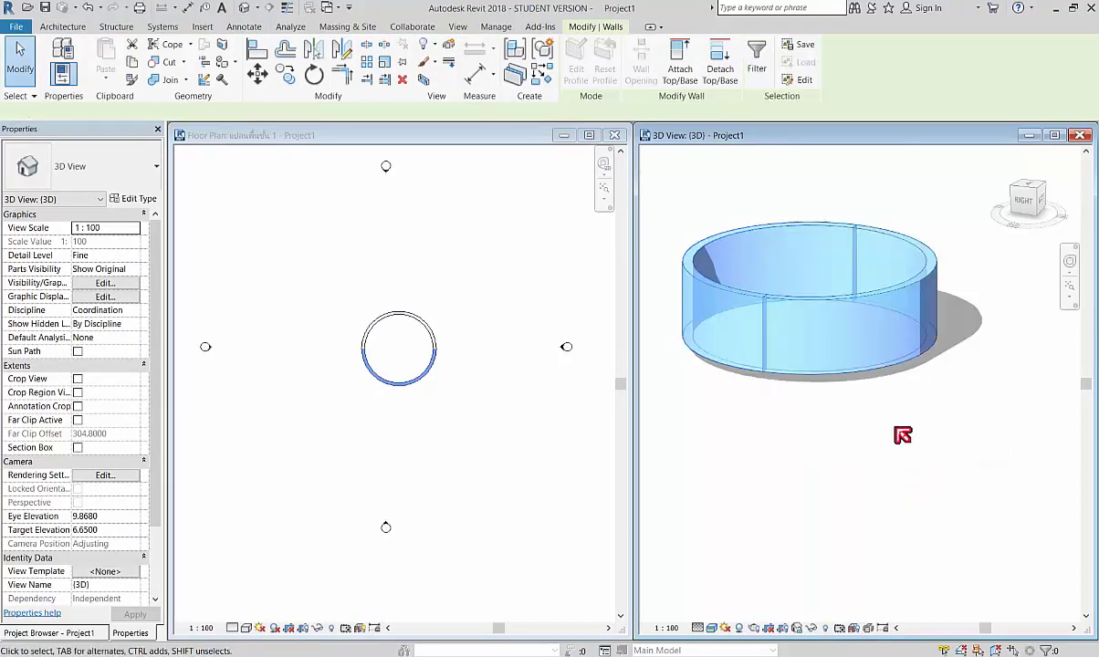
left_click(840, 465)
scroll(794, 356, "up", 3)
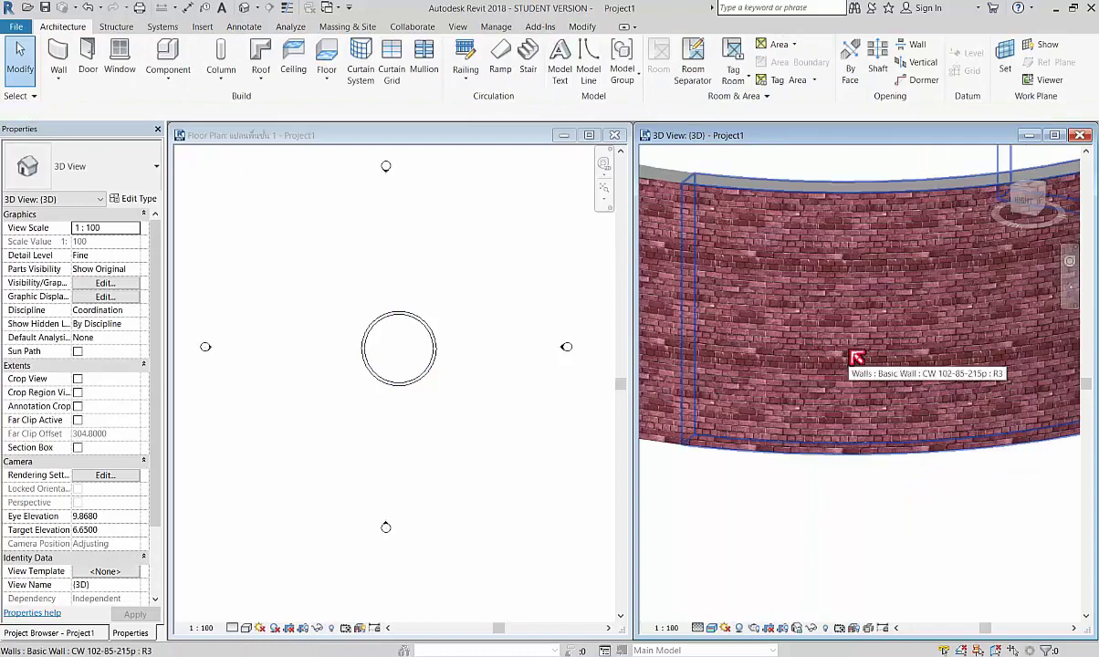
scroll(855, 359, "up", 3)
scroll(821, 365, "down", 3)
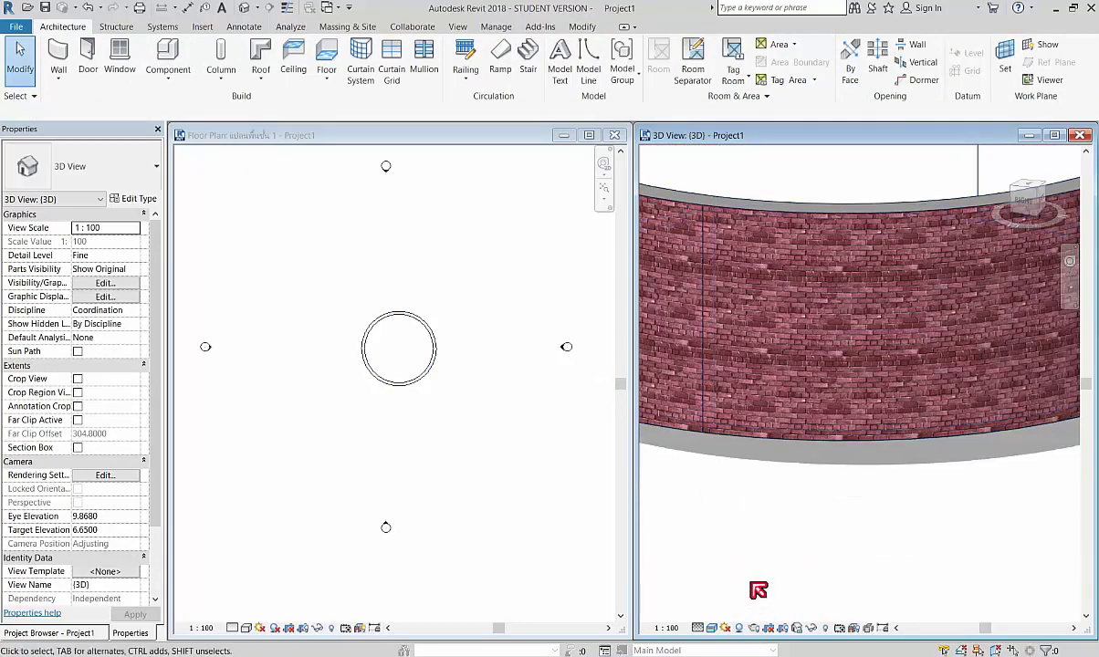
scroll(762, 547, "down", 3)
left_click(425, 415)
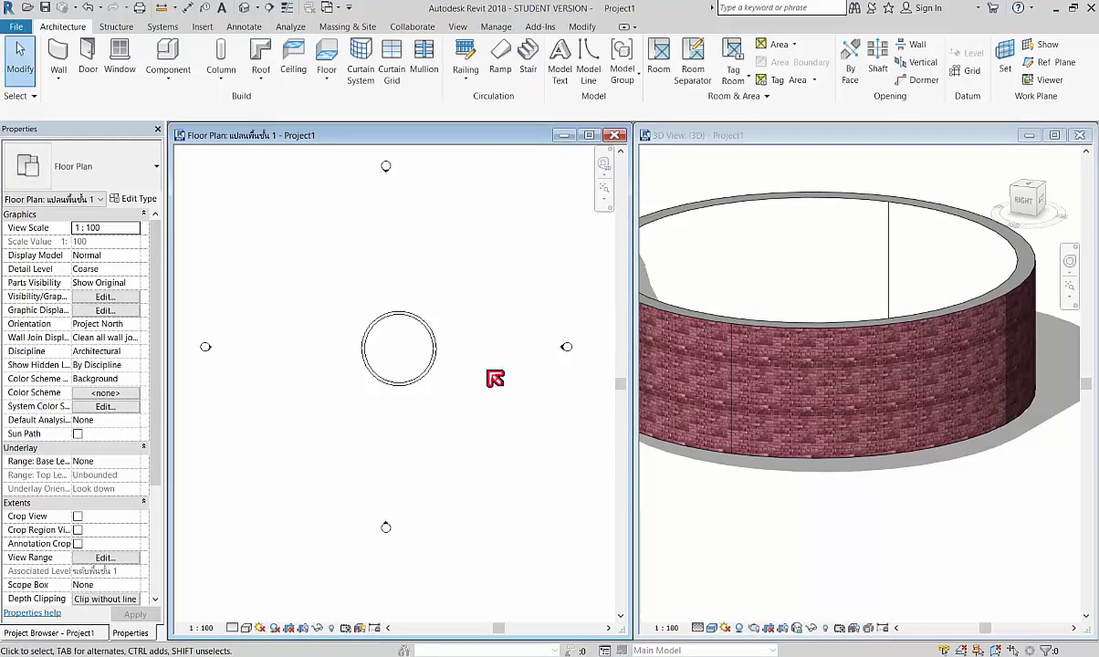
Close the first-floor plan and open the roof plan (แปลนหลังคา)
left_click(614, 135)
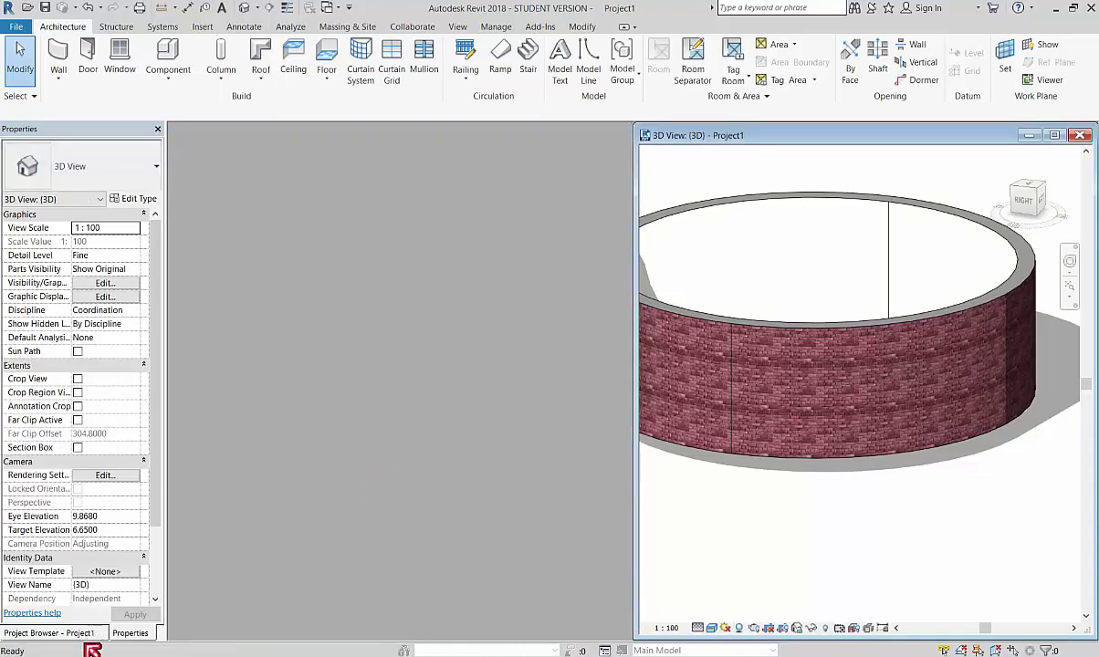
left_click(55, 632)
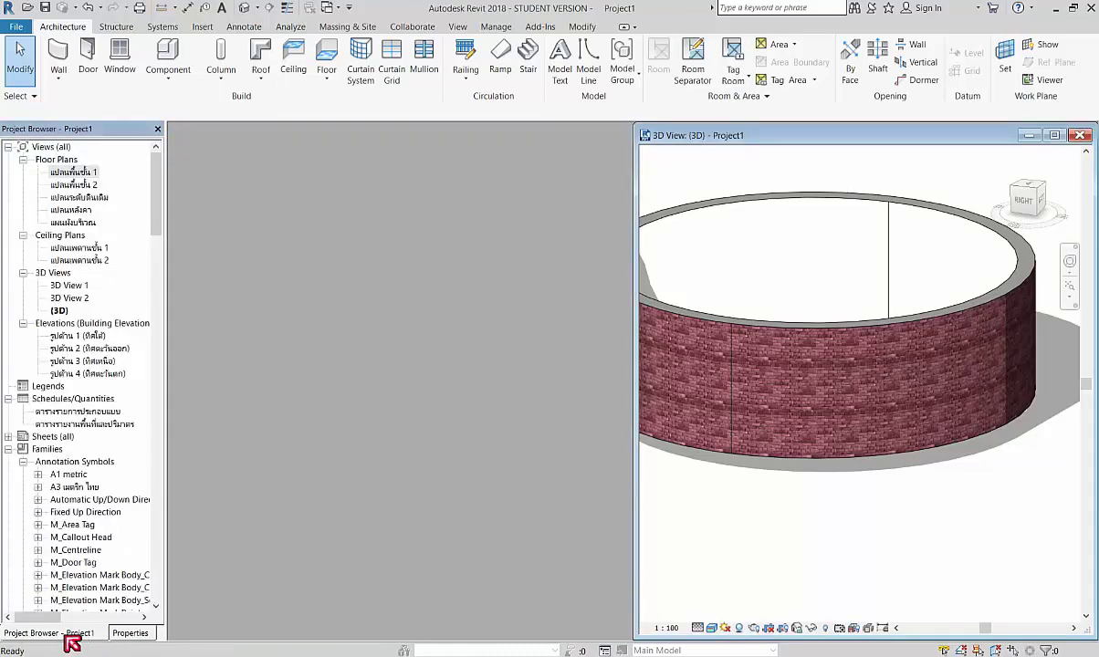
double_click(73, 212)
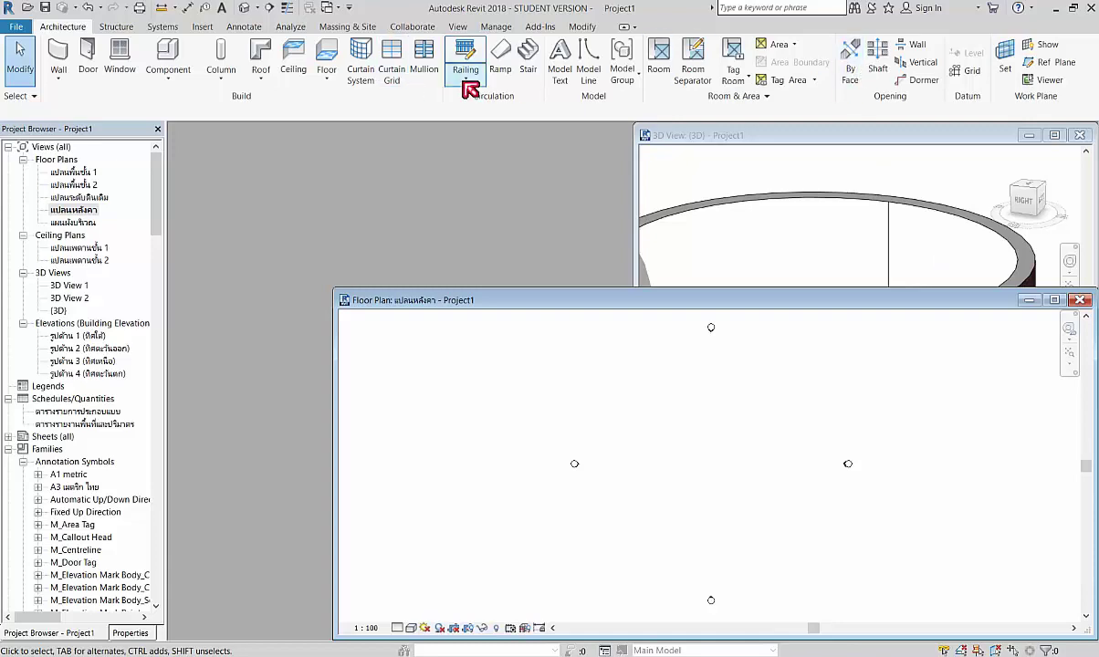
Tile the roof plan beside the 3D view and recentre the round wall in both
left_click(459, 27)
left_click(1025, 80)
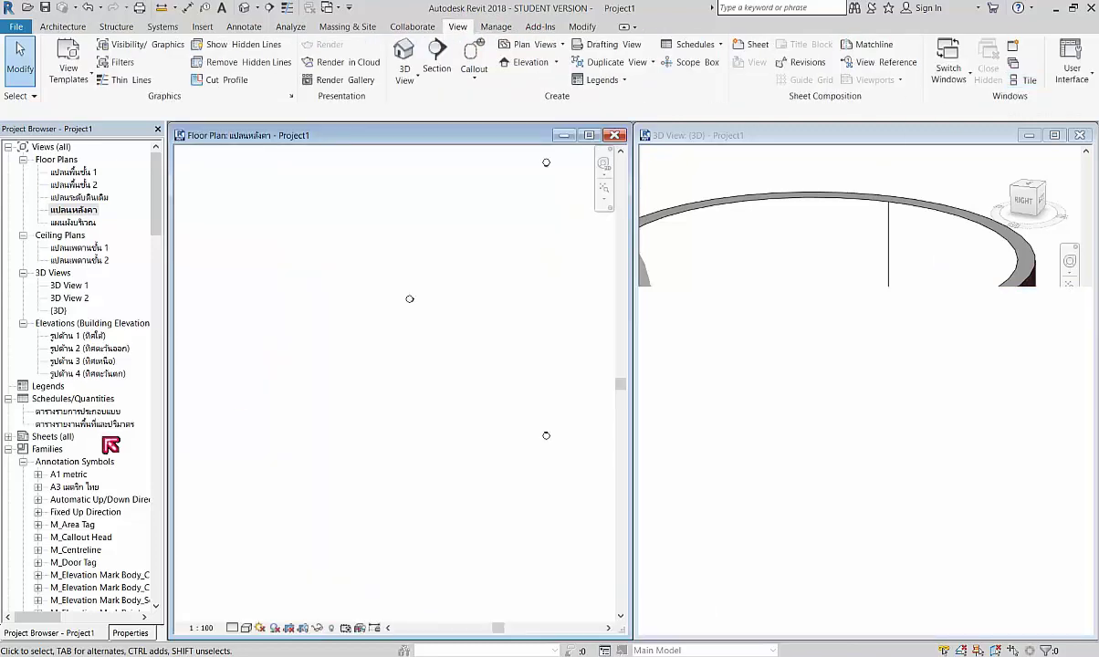
scroll(477, 341, "down", 2)
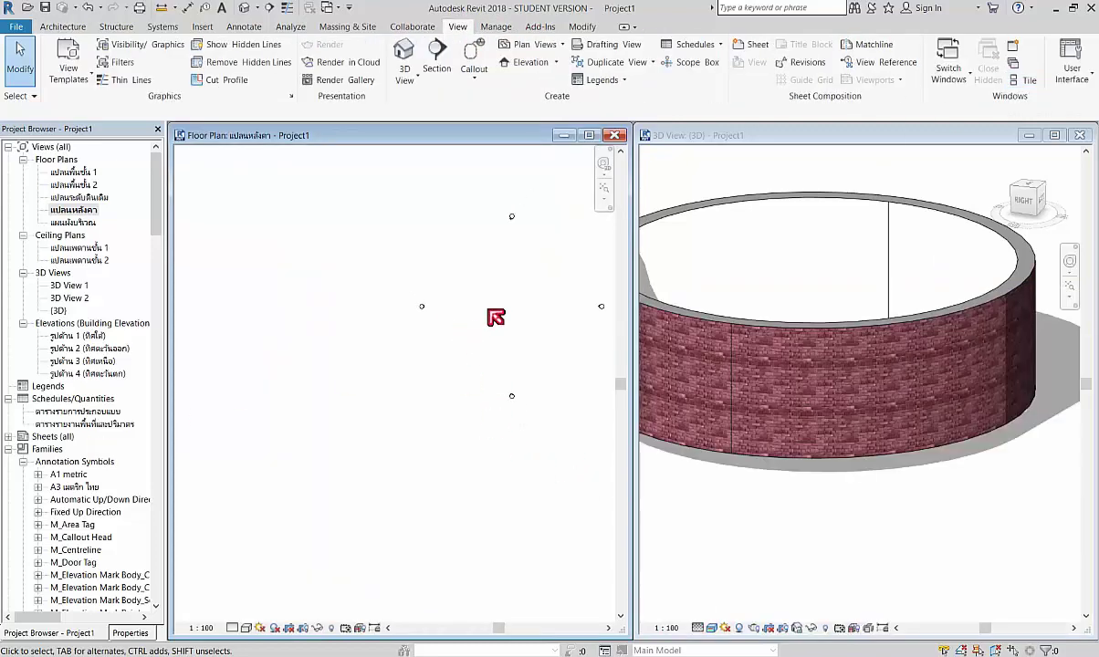
middle_click_drag(496, 316, 411, 377)
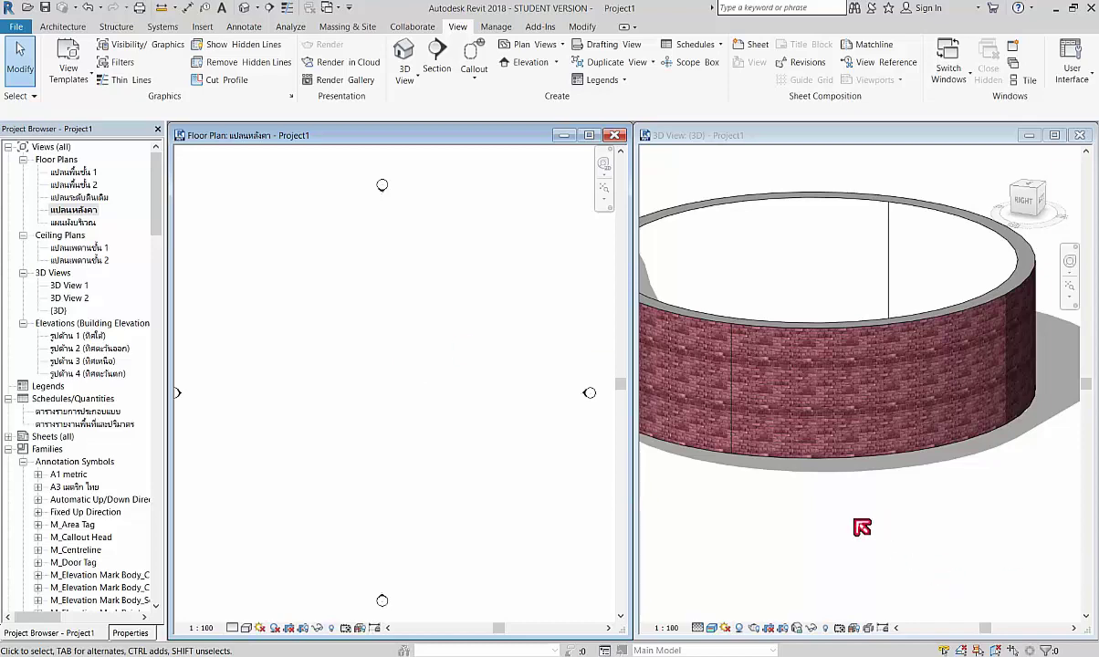
scroll(898, 274, "down", 3)
middle_click_drag(901, 275, 876, 208)
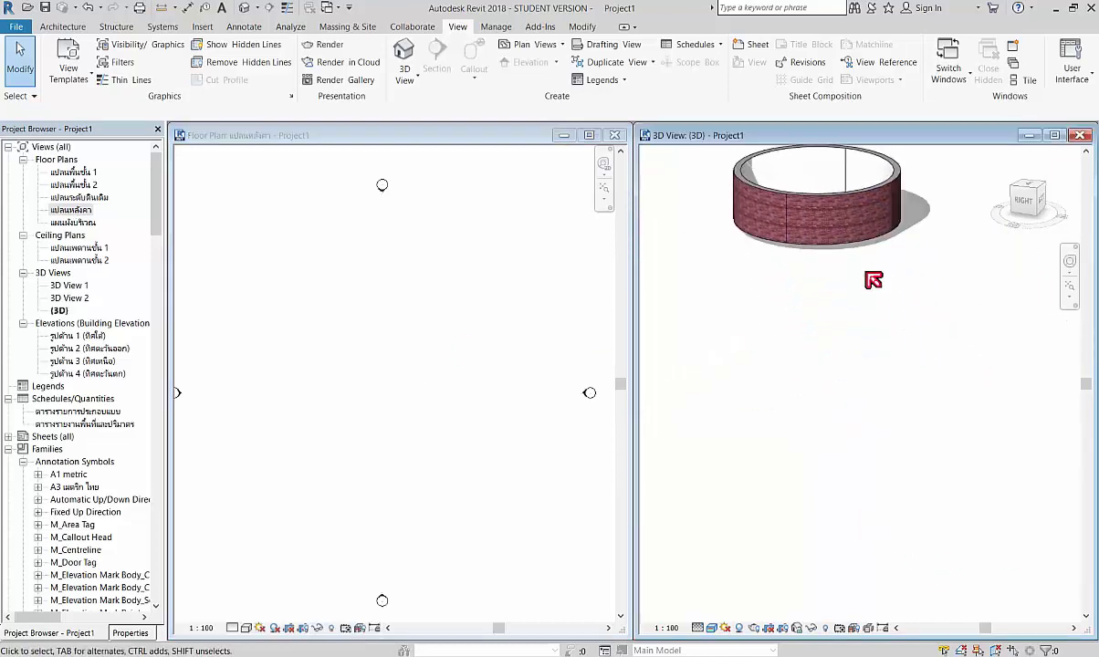
left_click(62, 26)
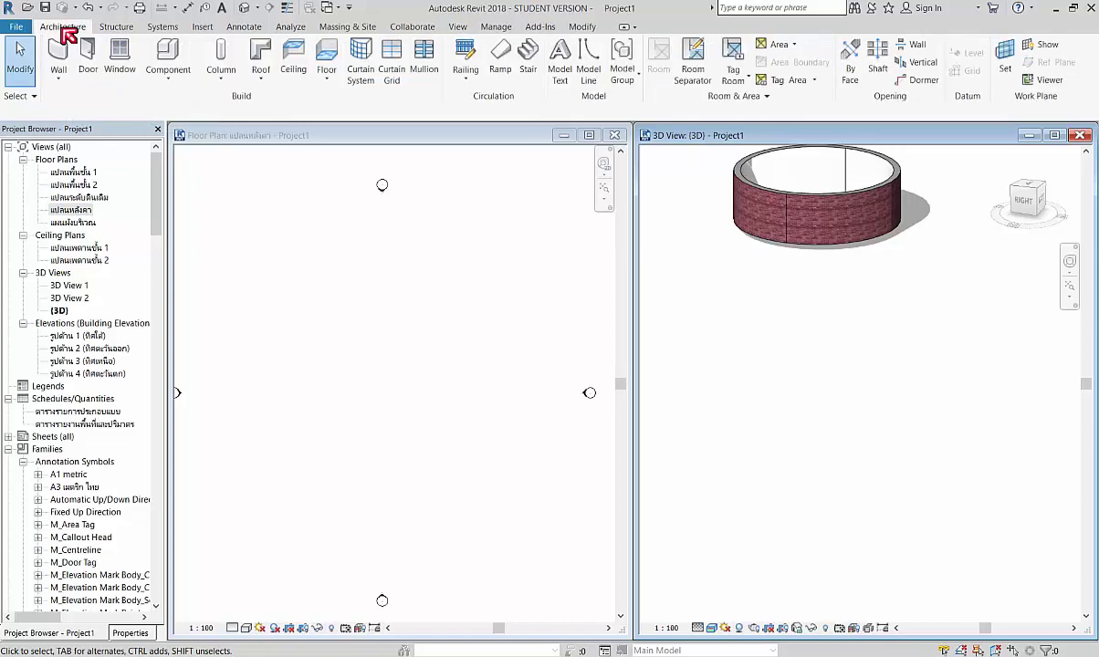
Create a roof by footprint from a radius-8 circle centred on the round wall
left_click(264, 56)
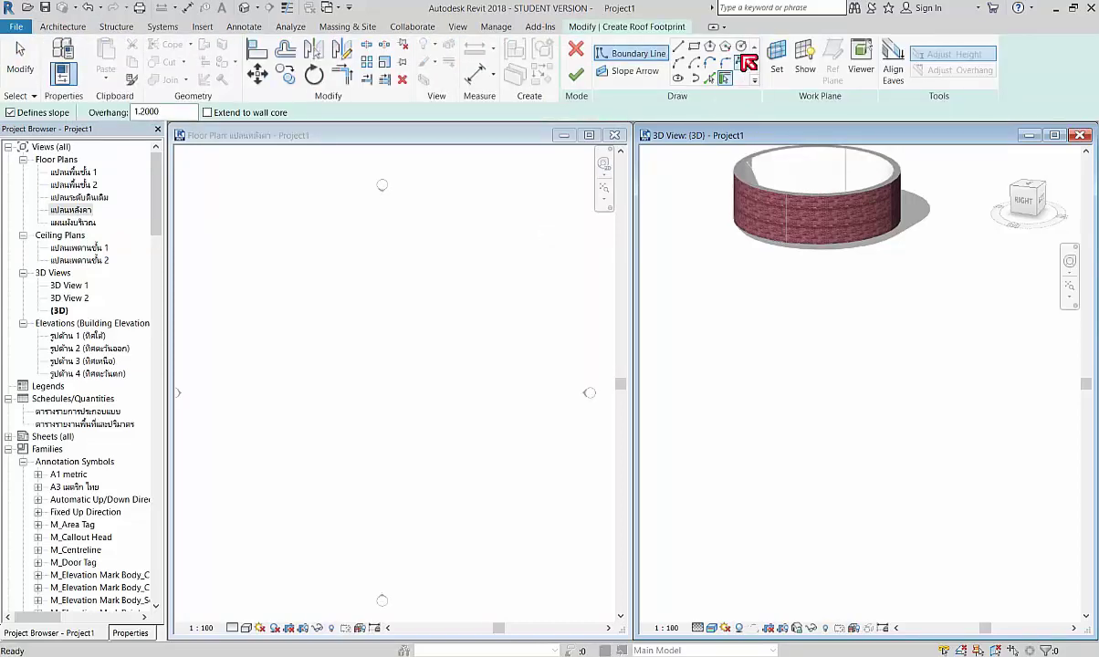
left_click(741, 49)
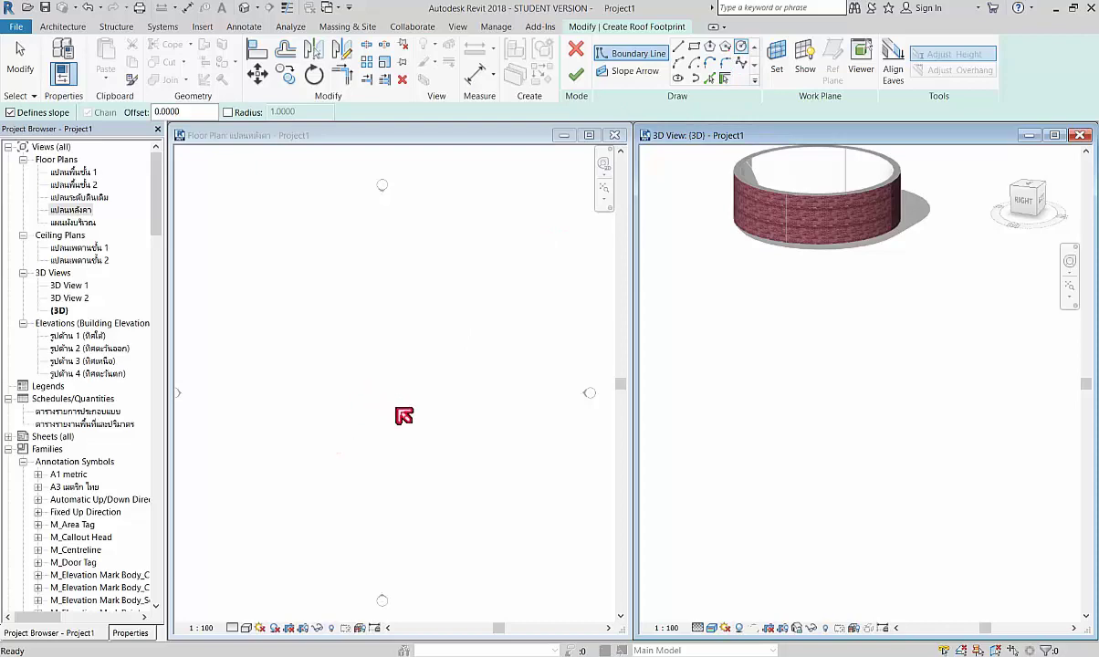
left_click(741, 48)
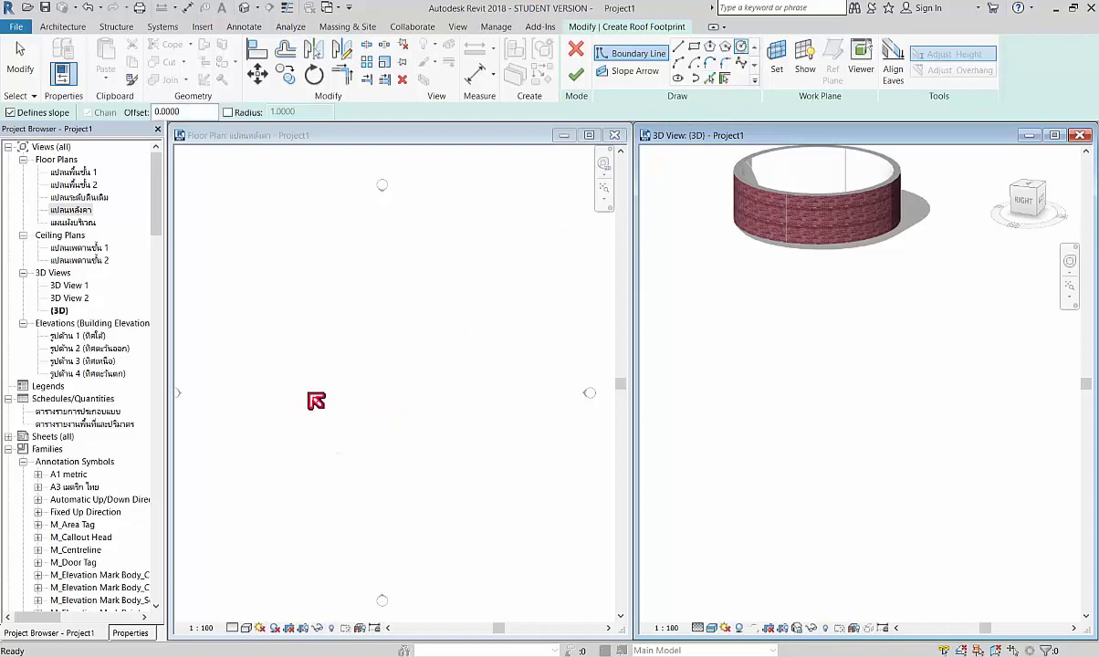
left_click(314, 398)
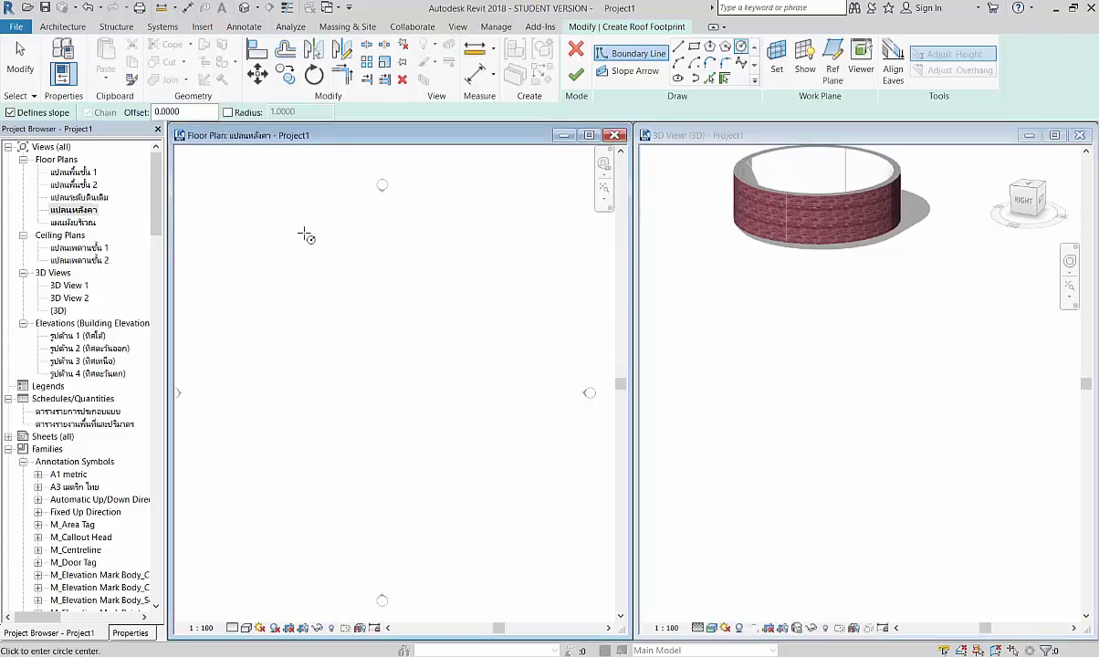
left_click(395, 390)
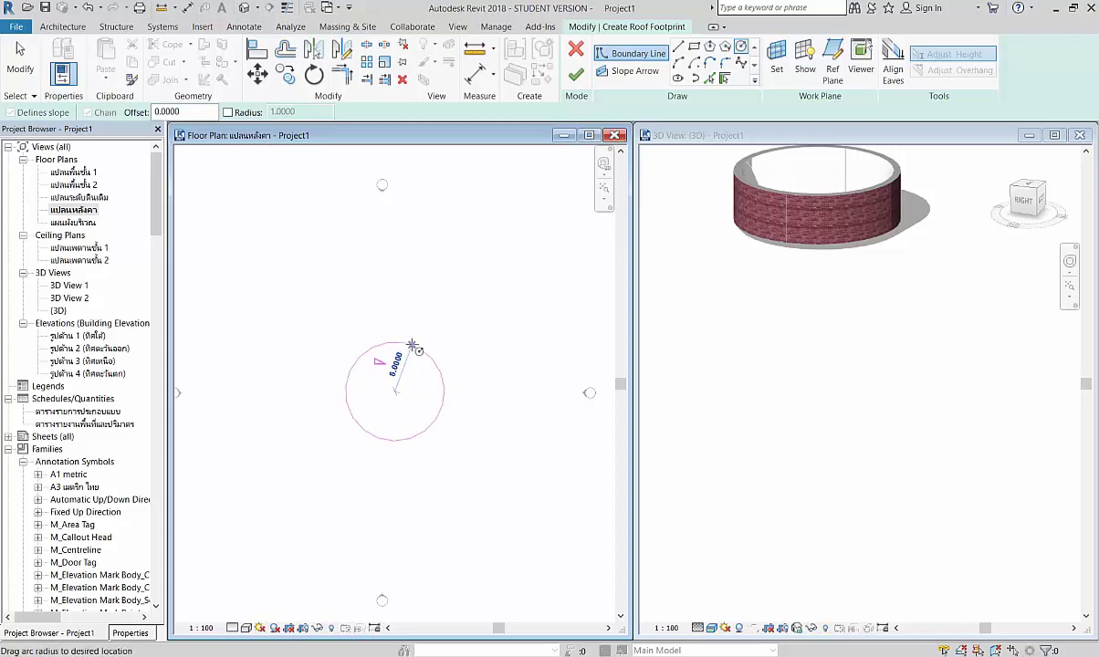
type("8")
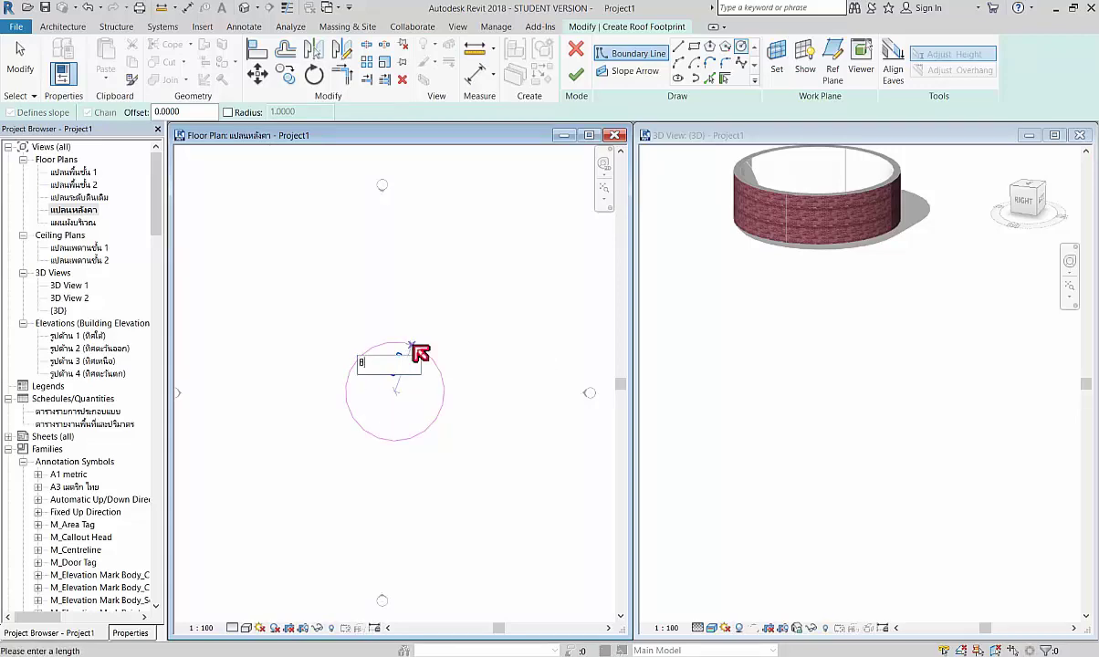
key("Return")
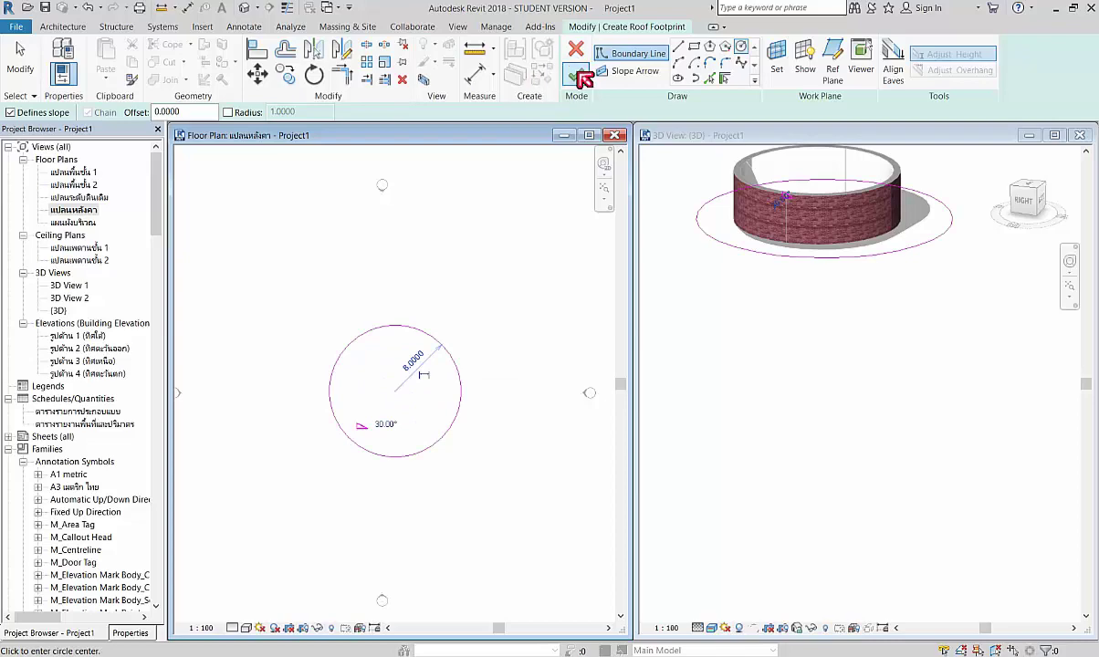
left_click(576, 76)
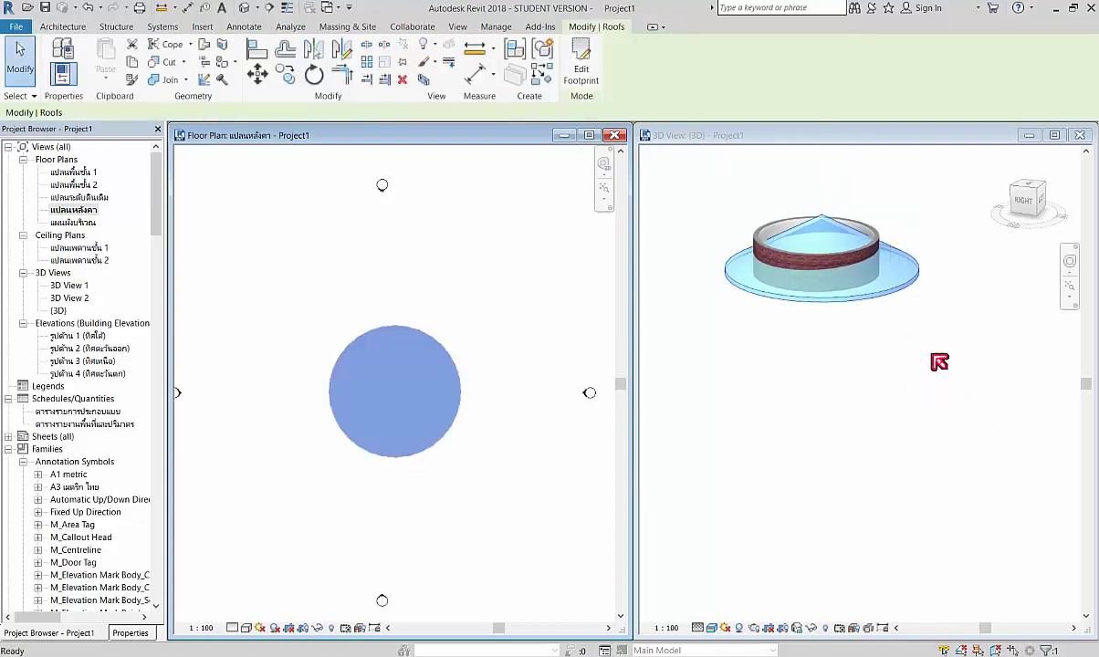
key("Escape")
left_click(953, 281)
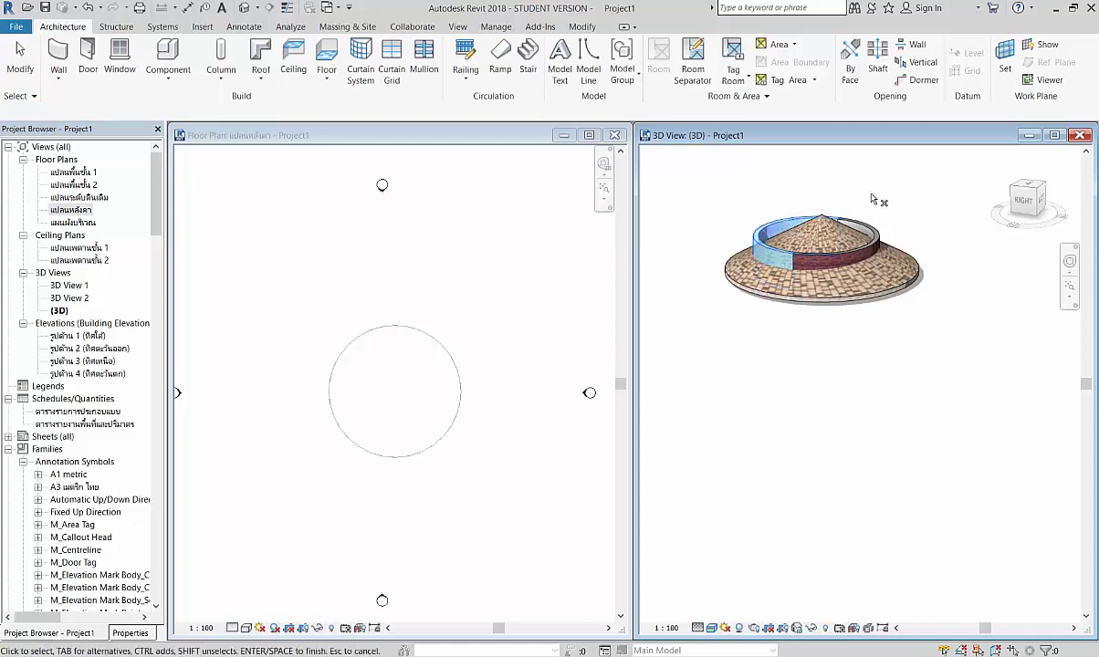
key("Escape")
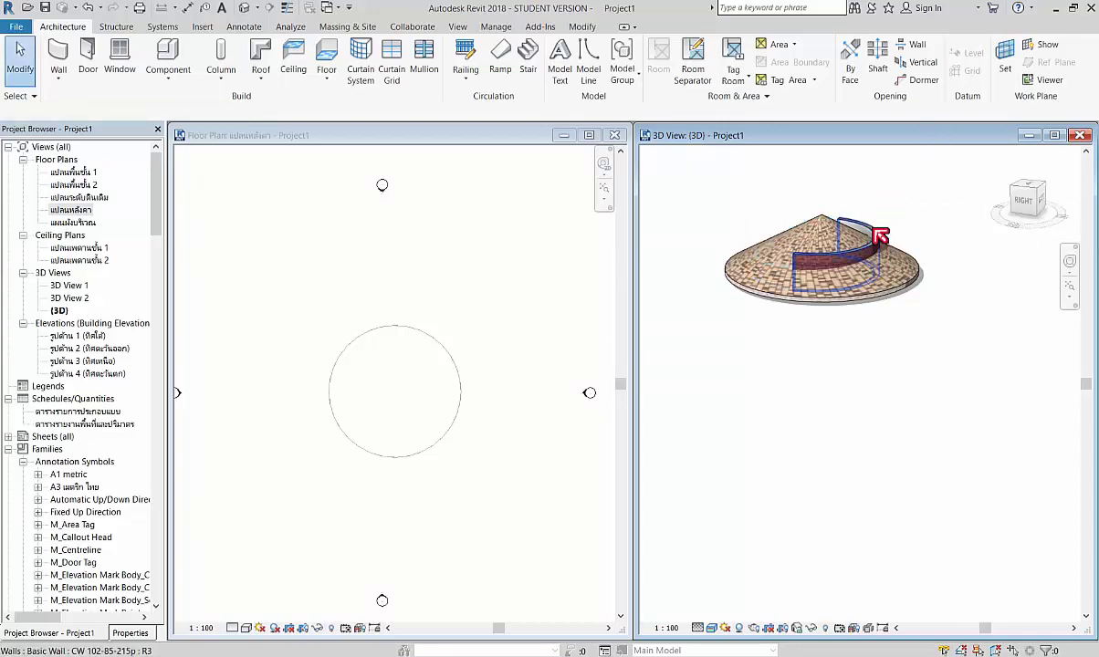
left_click(879, 238)
key("Delete")
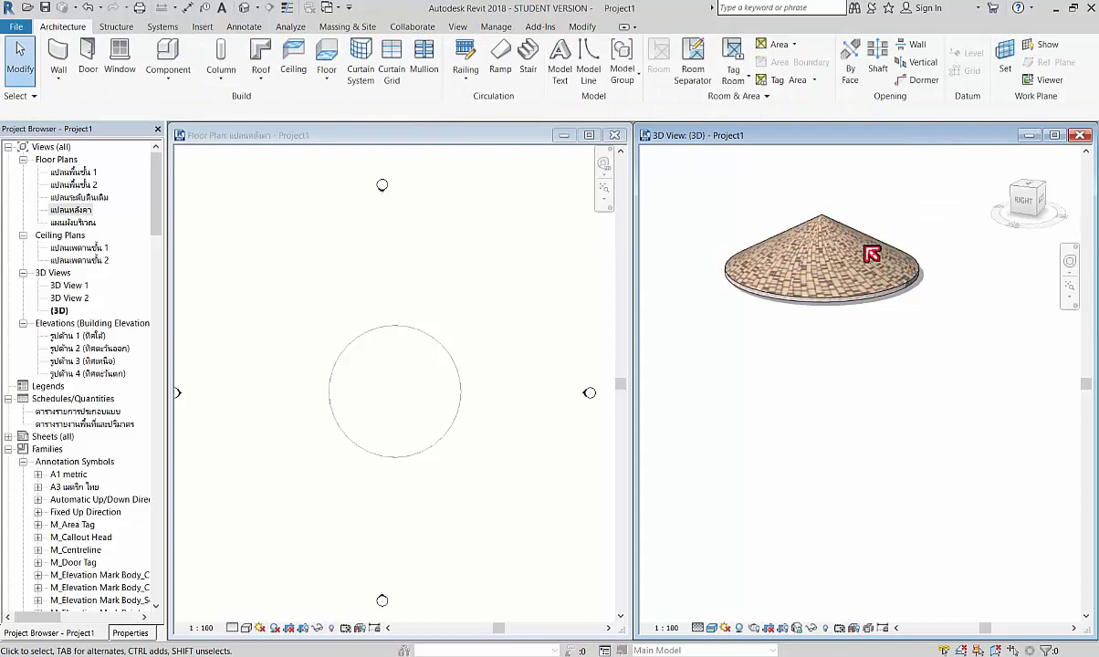
scroll(800, 205, "up", 3)
scroll(826, 292, "up", 3)
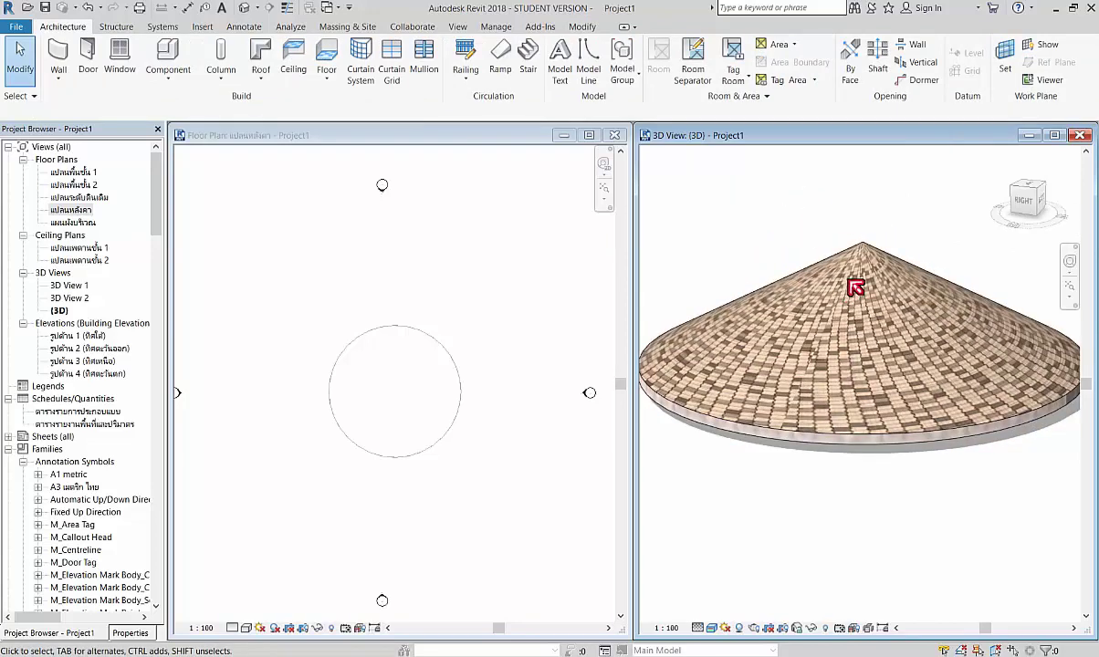
scroll(855, 288, "down", 1)
left_click(404, 454)
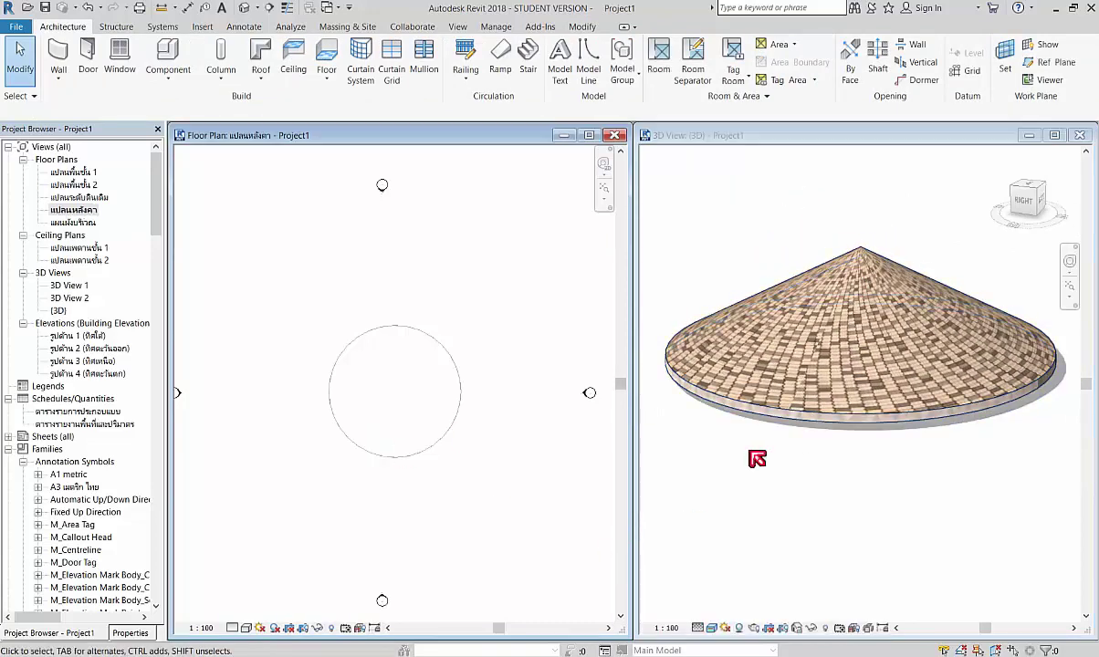
scroll(862, 361, "down", 2)
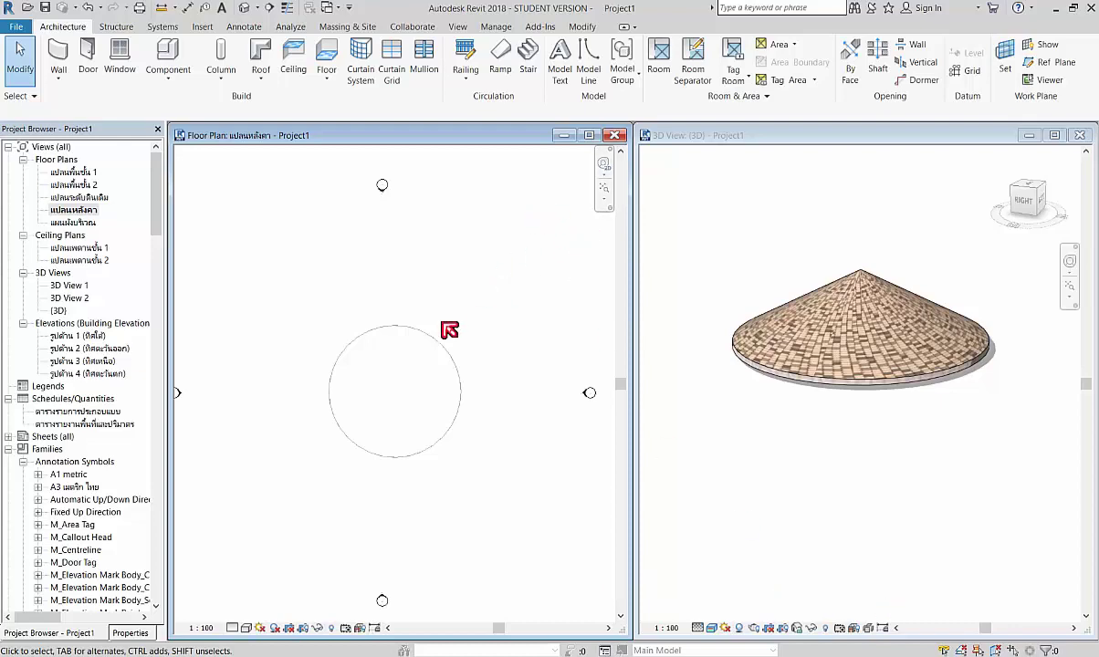
Close the 3D and floor plan windows, discarding Project1's changes
left_click(911, 231)
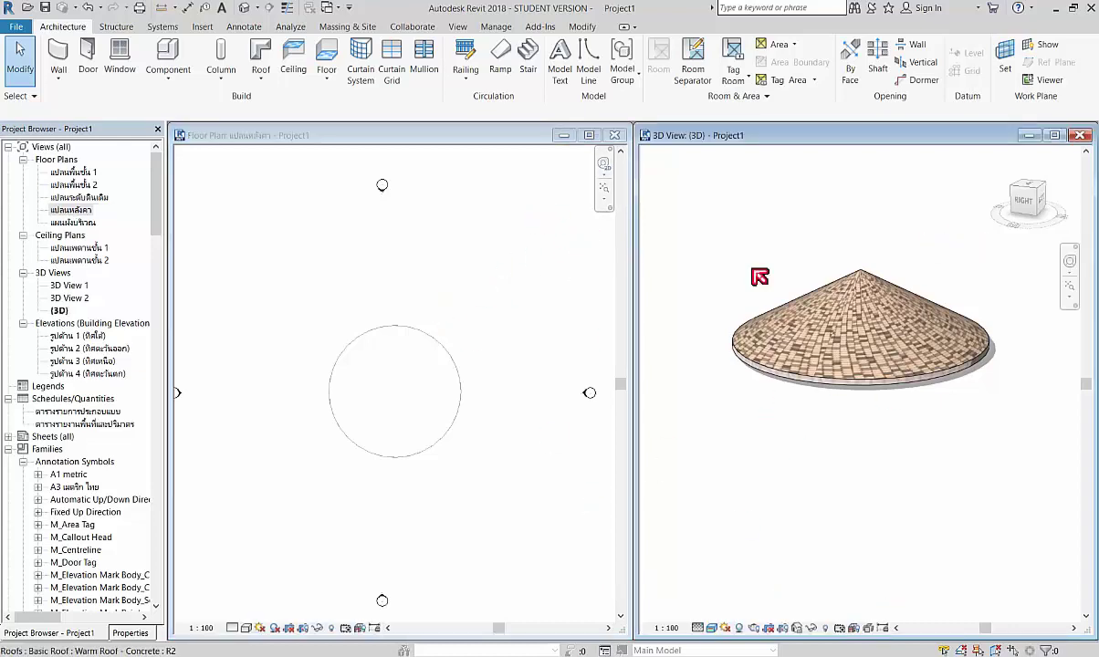
left_click(1080, 135)
left_click(614, 135)
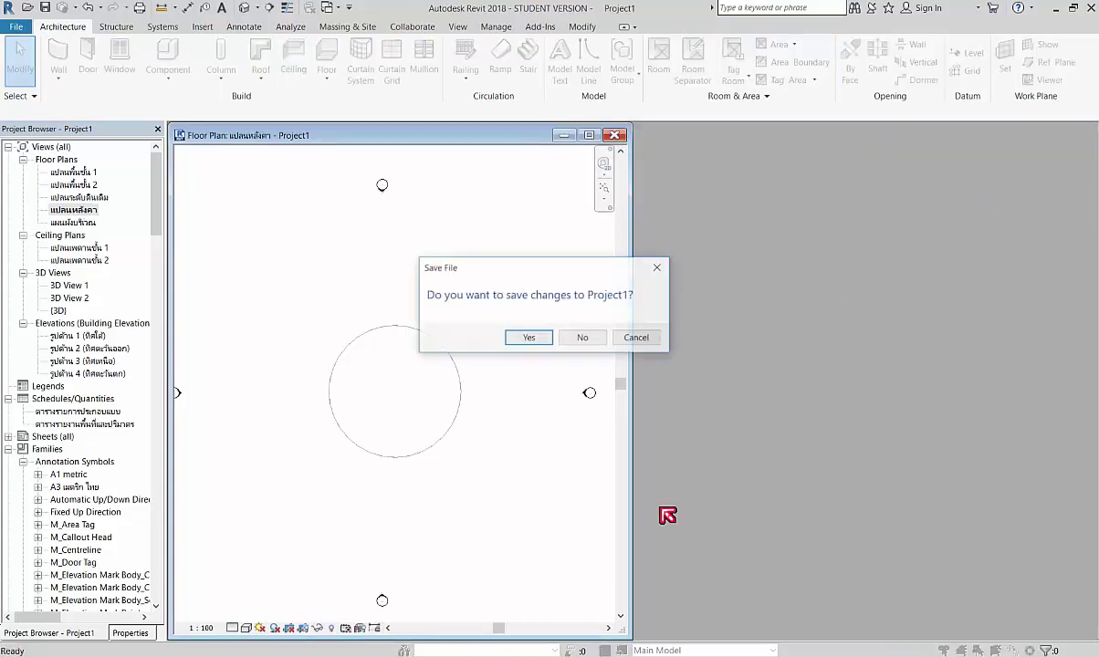
left_click(590, 340)
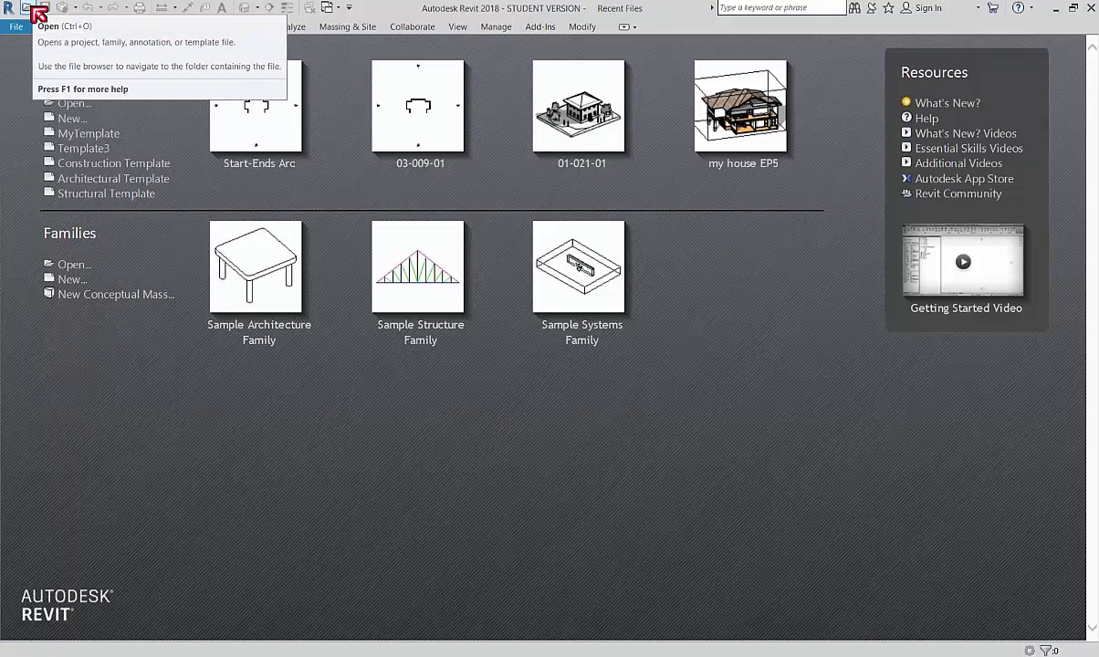
Open the Start-Ends Arc.rvt project
left_click(37, 10)
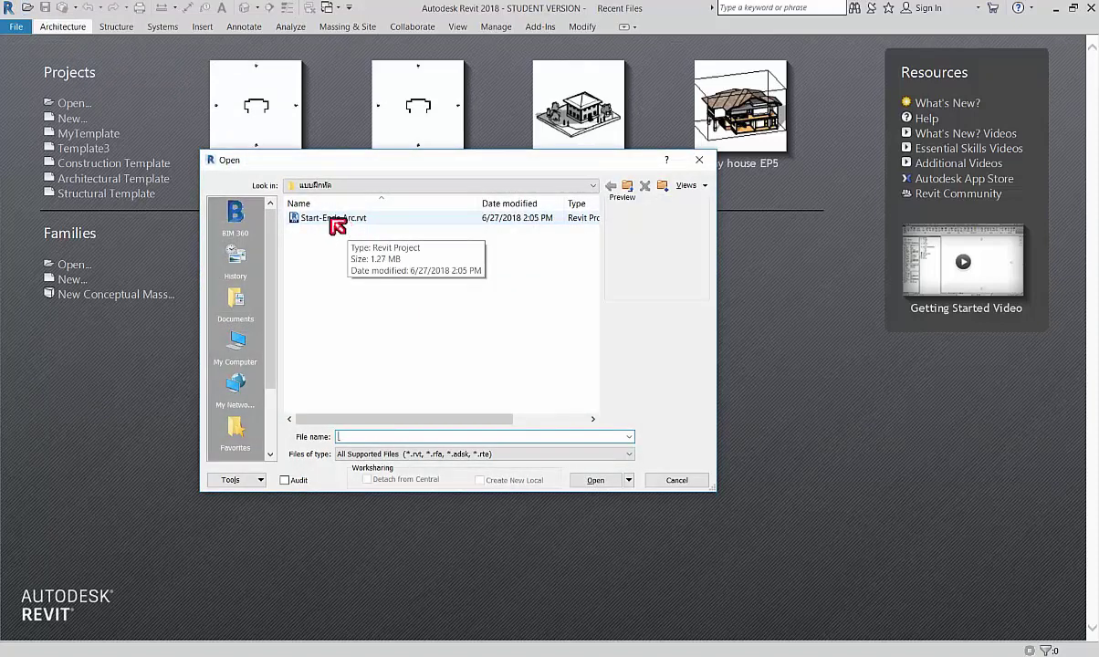
left_click(336, 228)
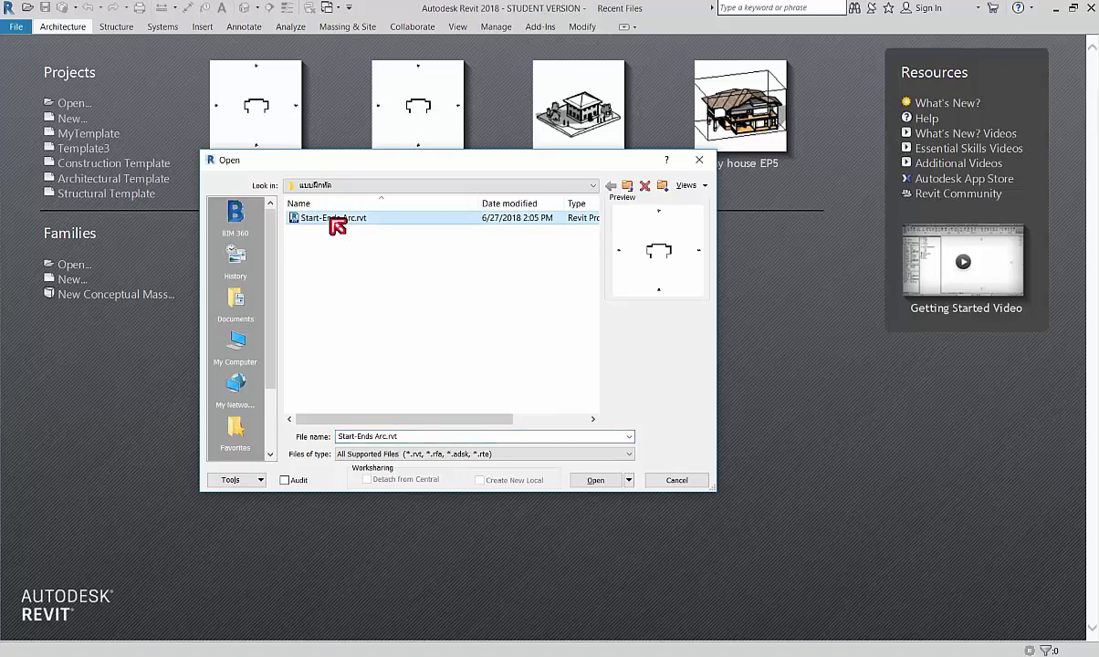
left_click(594, 481)
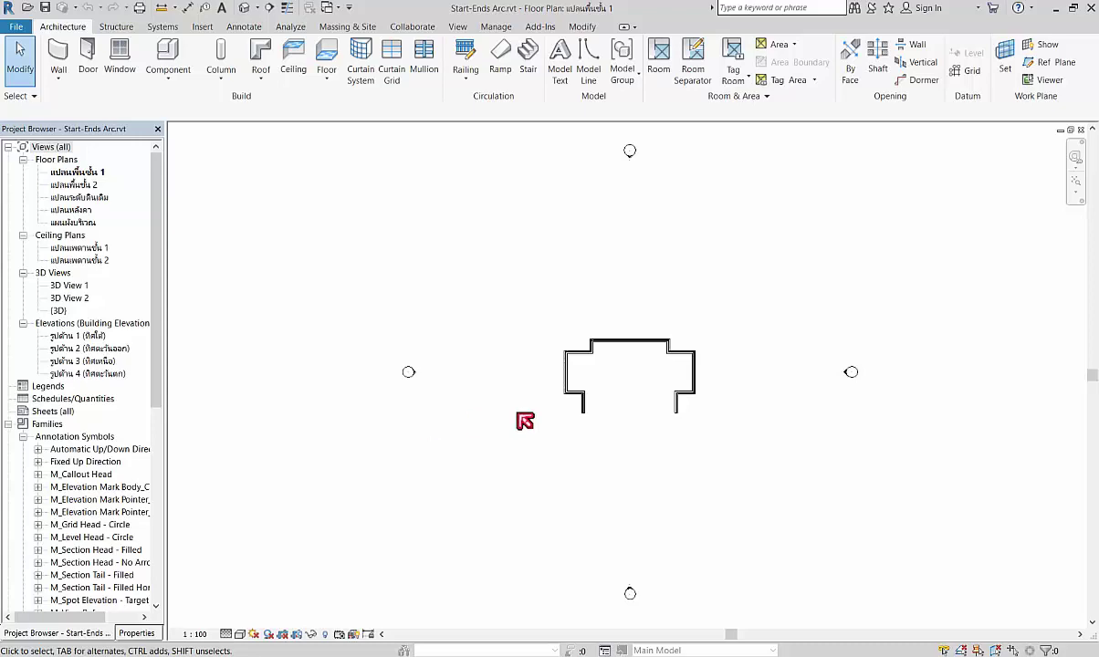
Open the default 3D view and tile it beside the first-floor plan
scroll(703, 418, "up", 2)
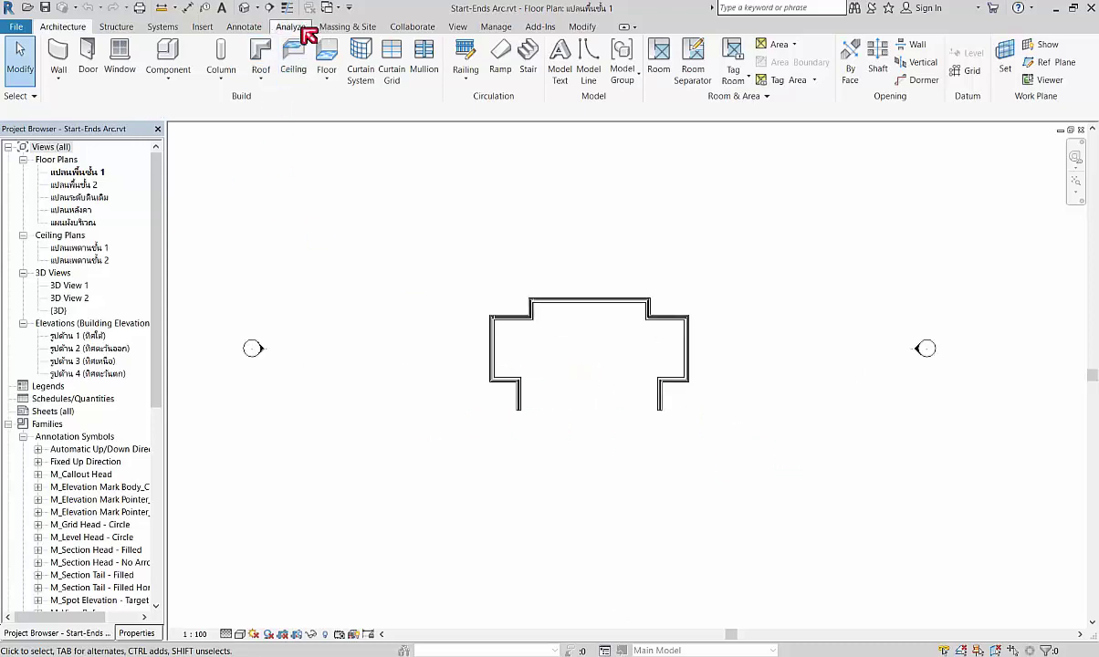
left_click(248, 9)
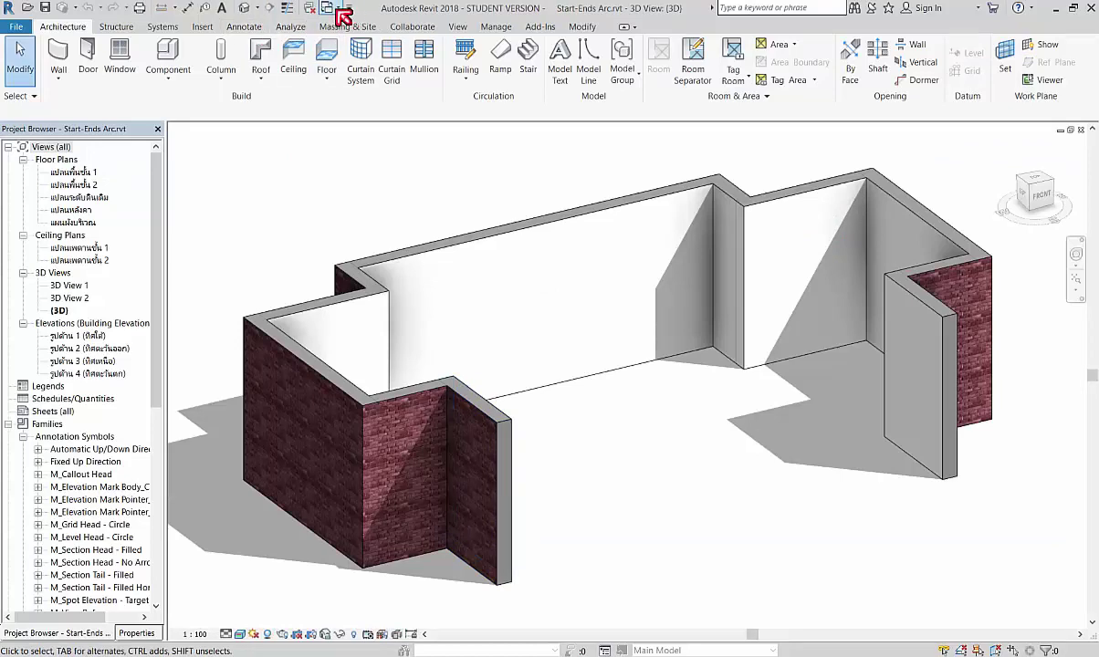
left_click(328, 8)
left_click(370, 43)
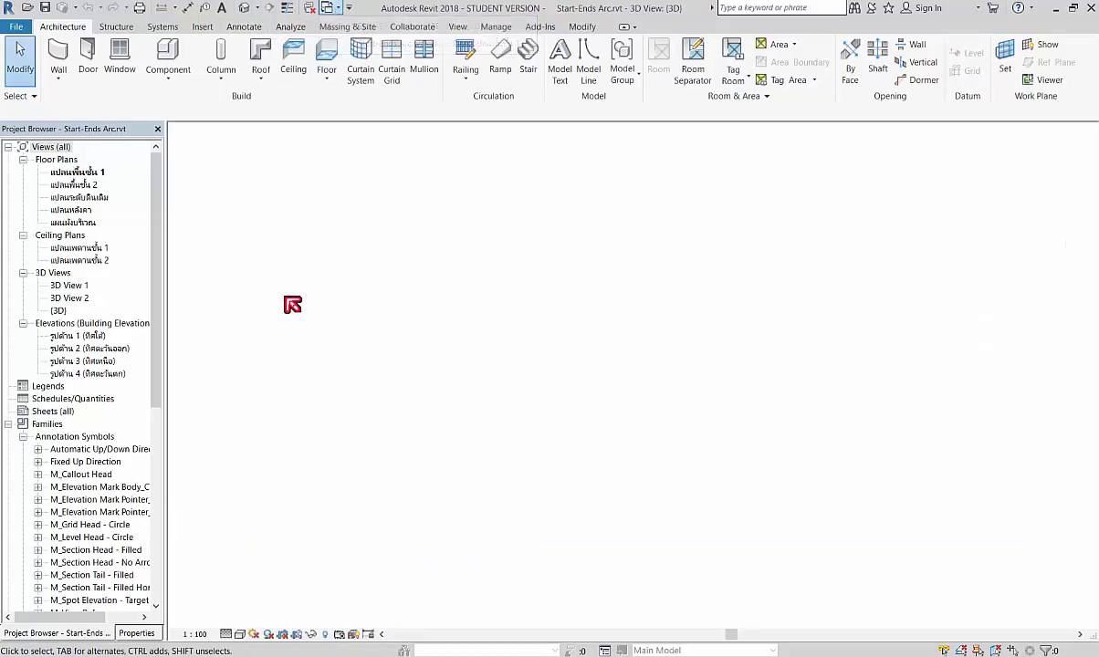
left_click(457, 27)
left_click(1032, 87)
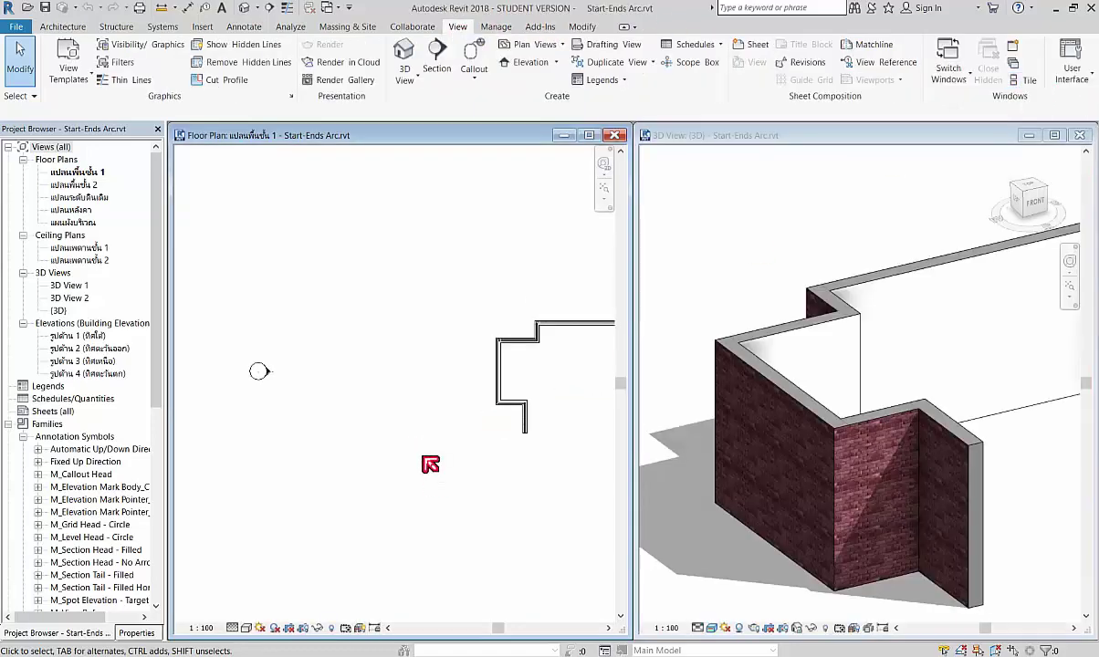
scroll(363, 377, "down", 3)
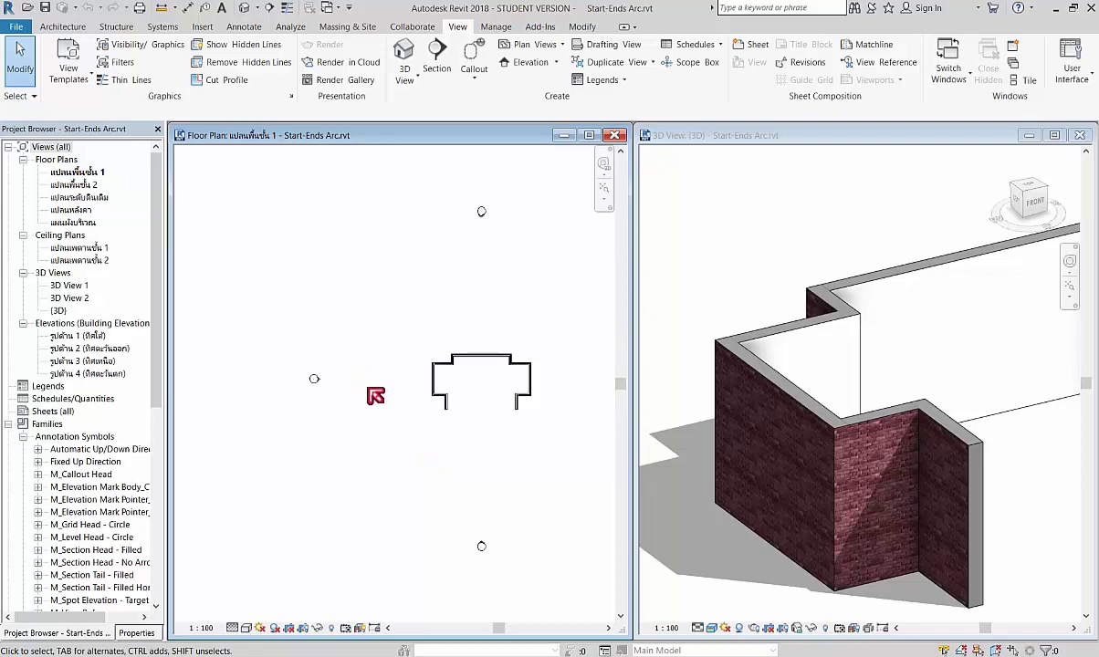
scroll(484, 387, "up", 3)
scroll(511, 384, "up", 2)
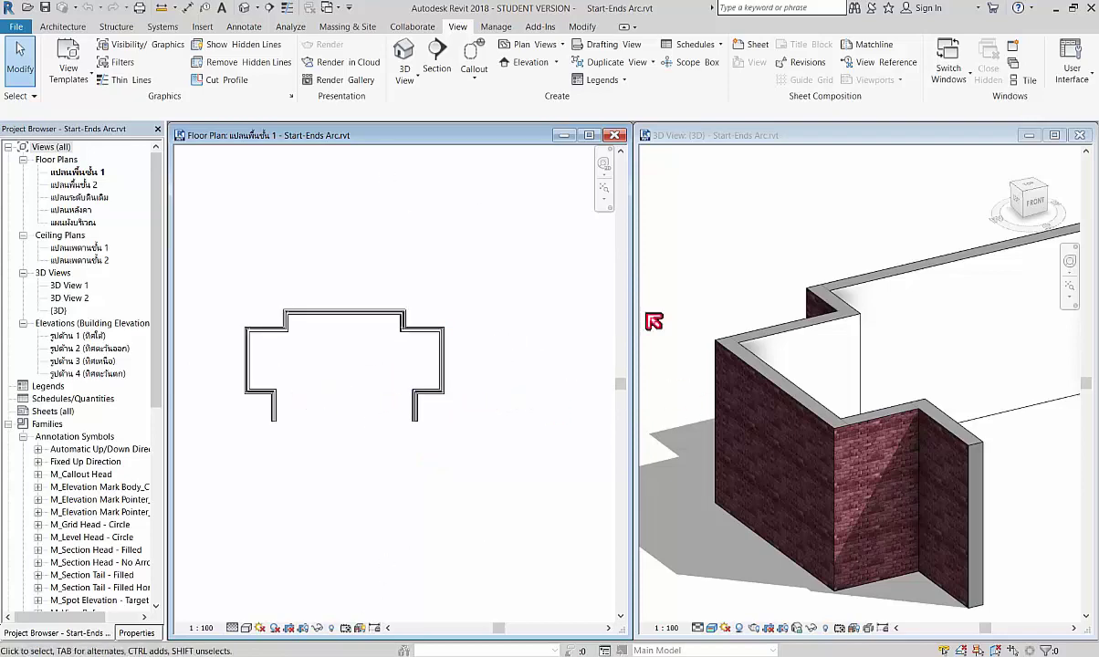
left_click(783, 251)
scroll(730, 273, "down", 3)
scroll(788, 302, "down", 2)
scroll(849, 356, "up", 2)
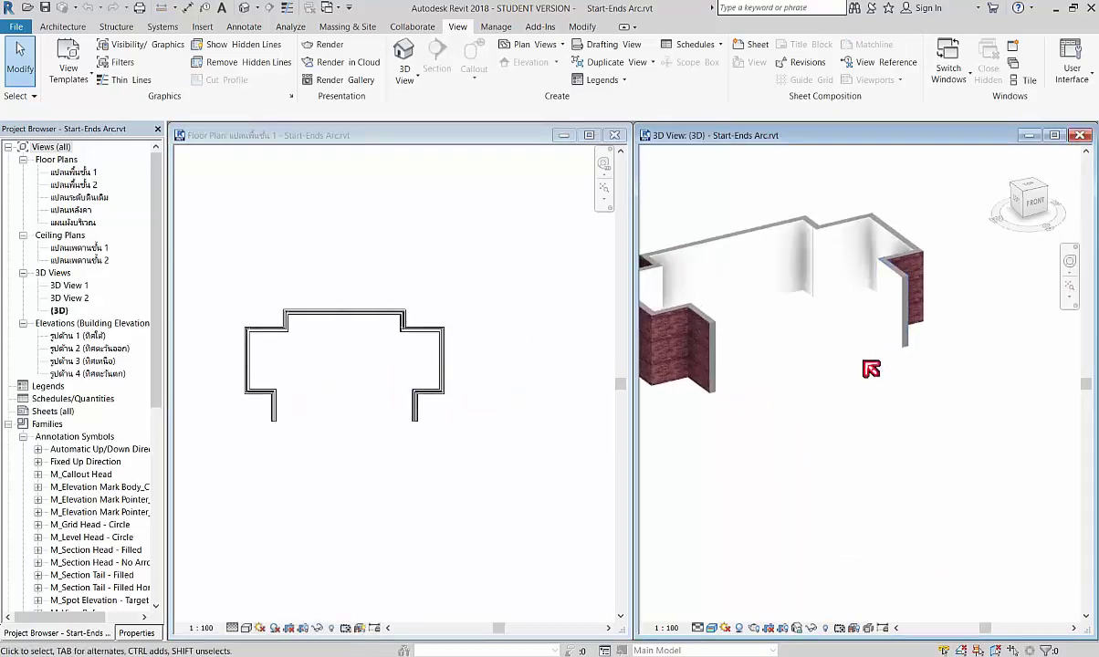
middle_click_drag(868, 368, 894, 374)
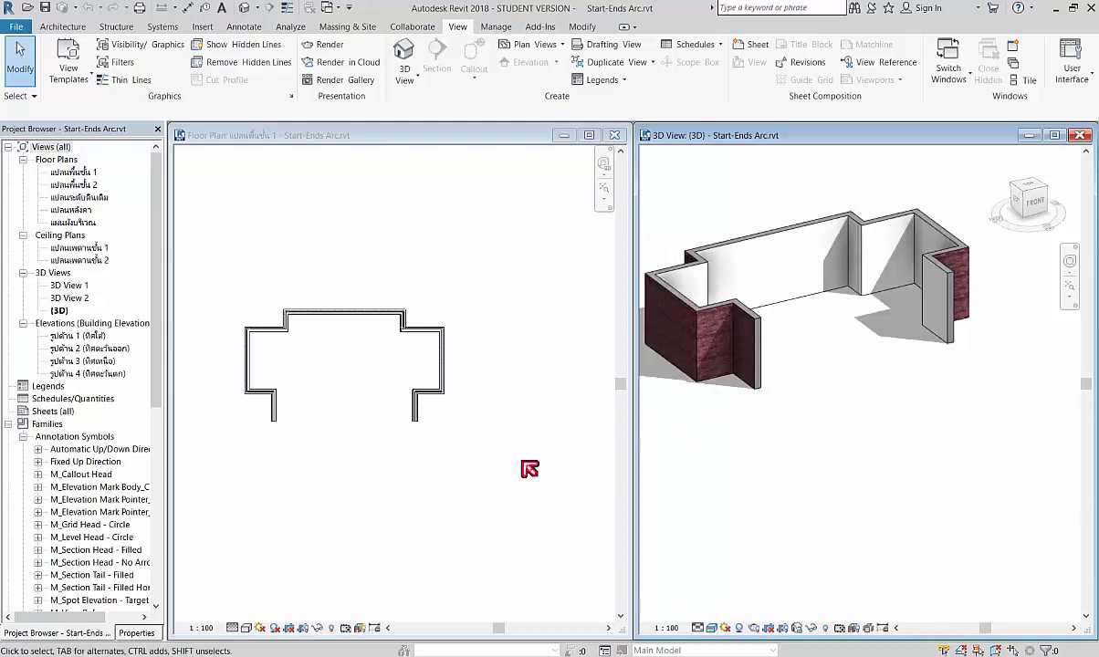
scroll(253, 440, "up", 1)
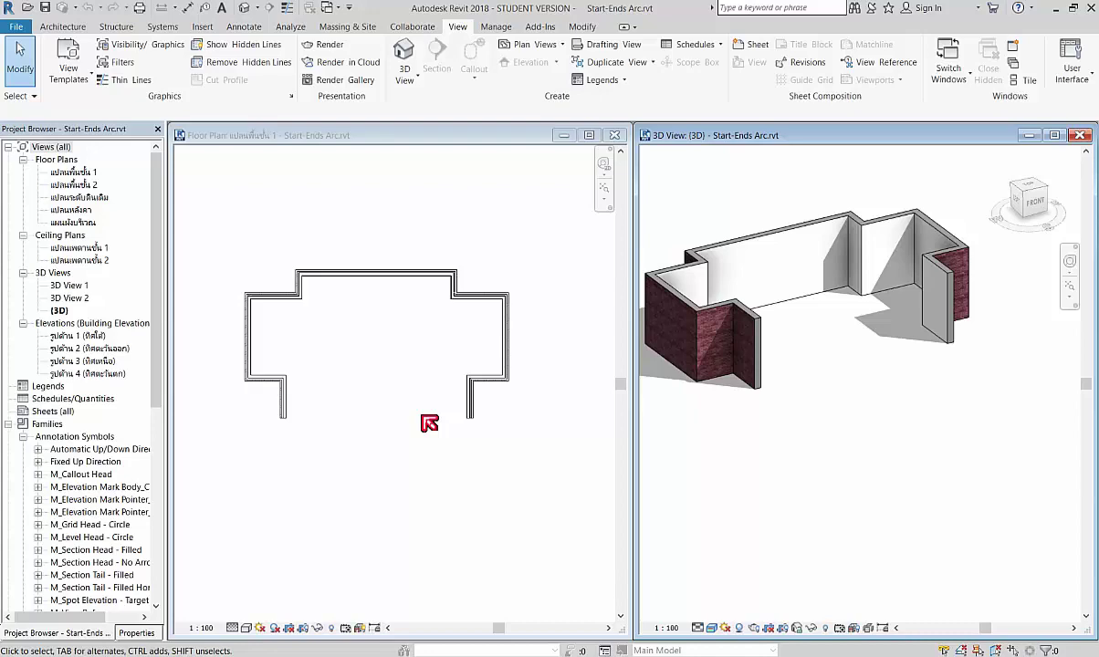
left_click(359, 359)
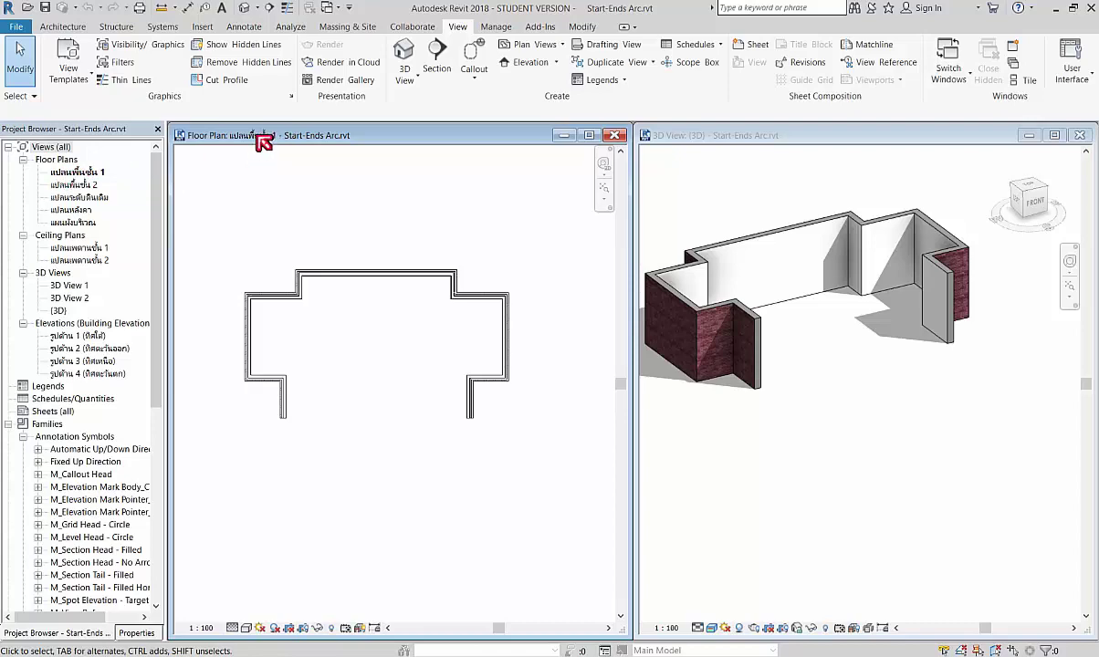
left_click(81, 172)
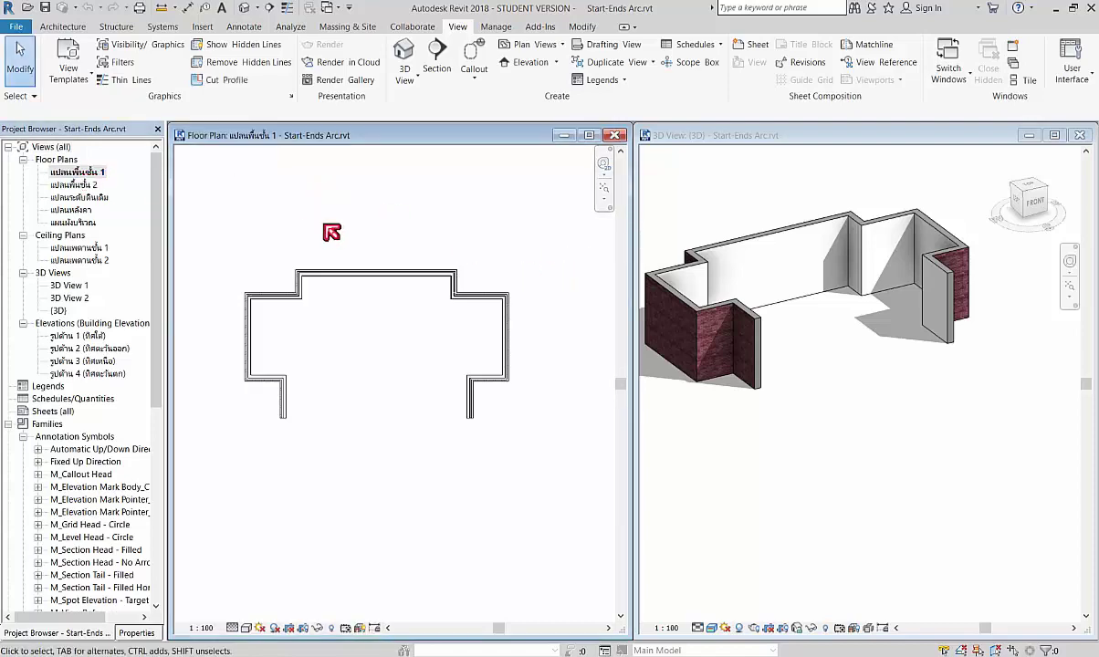
Start the Wall tool and review the wall type list, keeping the brick wall
left_click(75, 29)
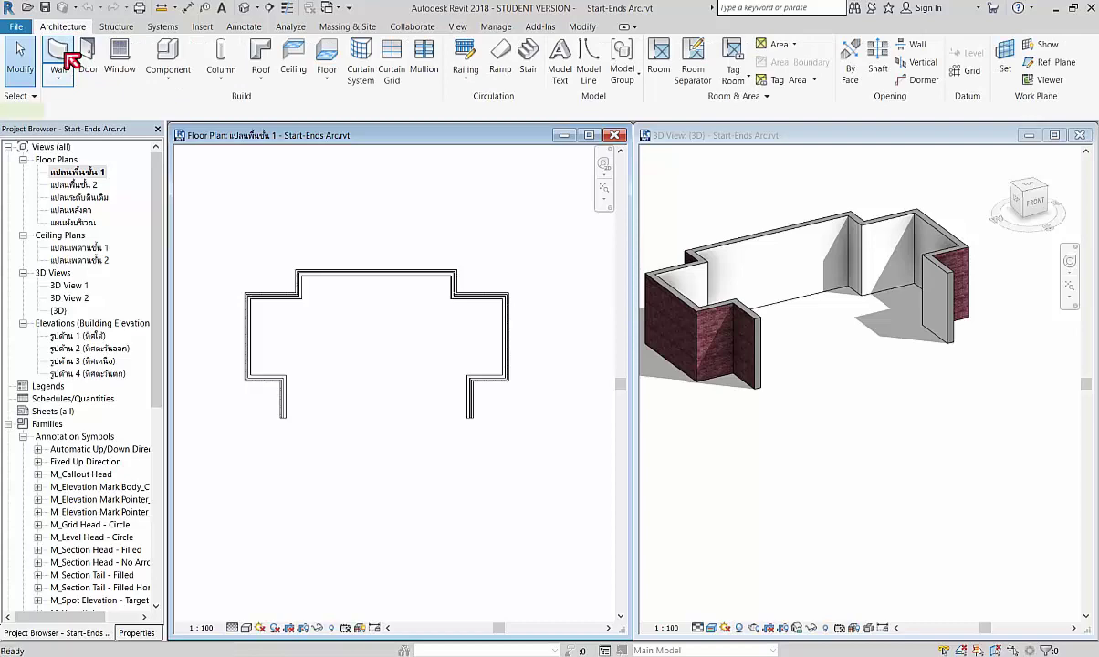
left_click(70, 61)
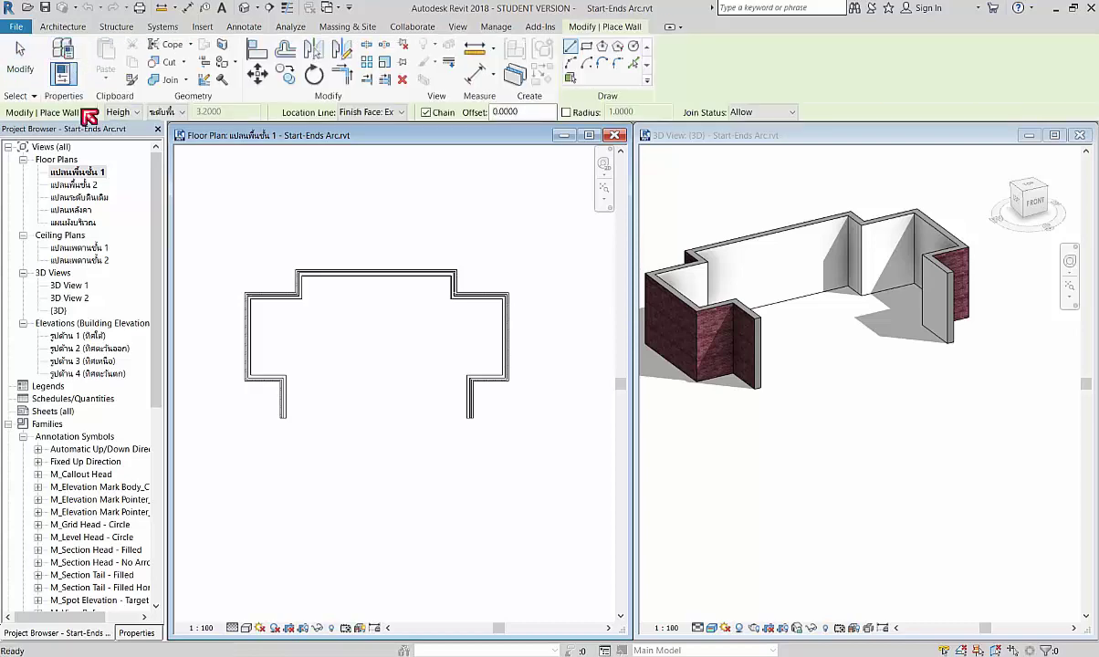
left_click(136, 636)
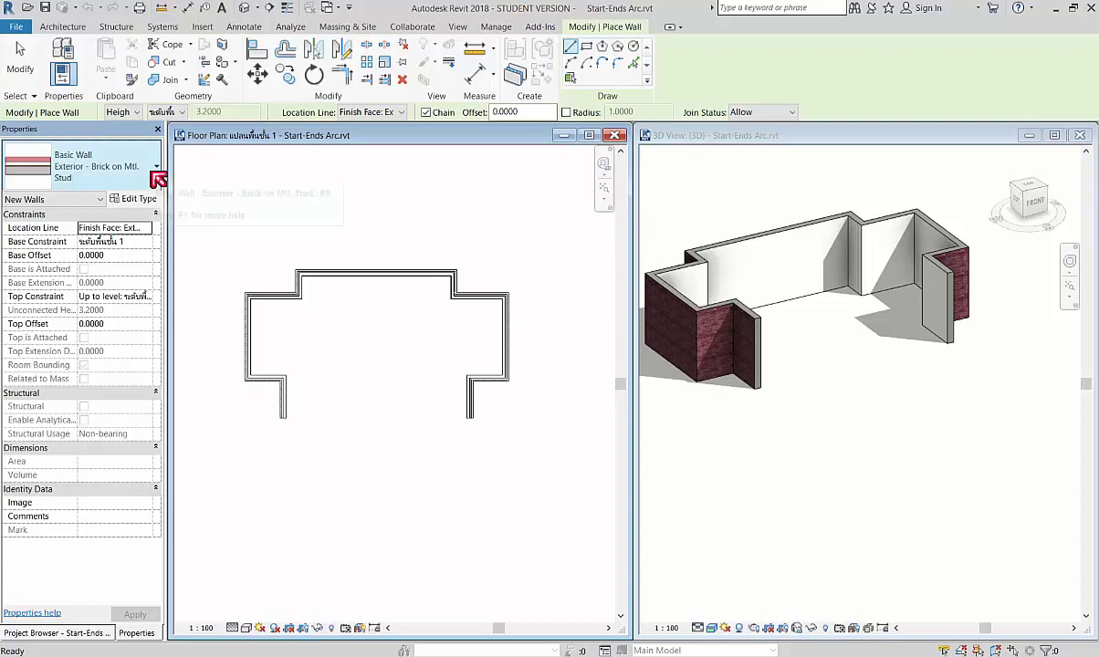
left_click(157, 178)
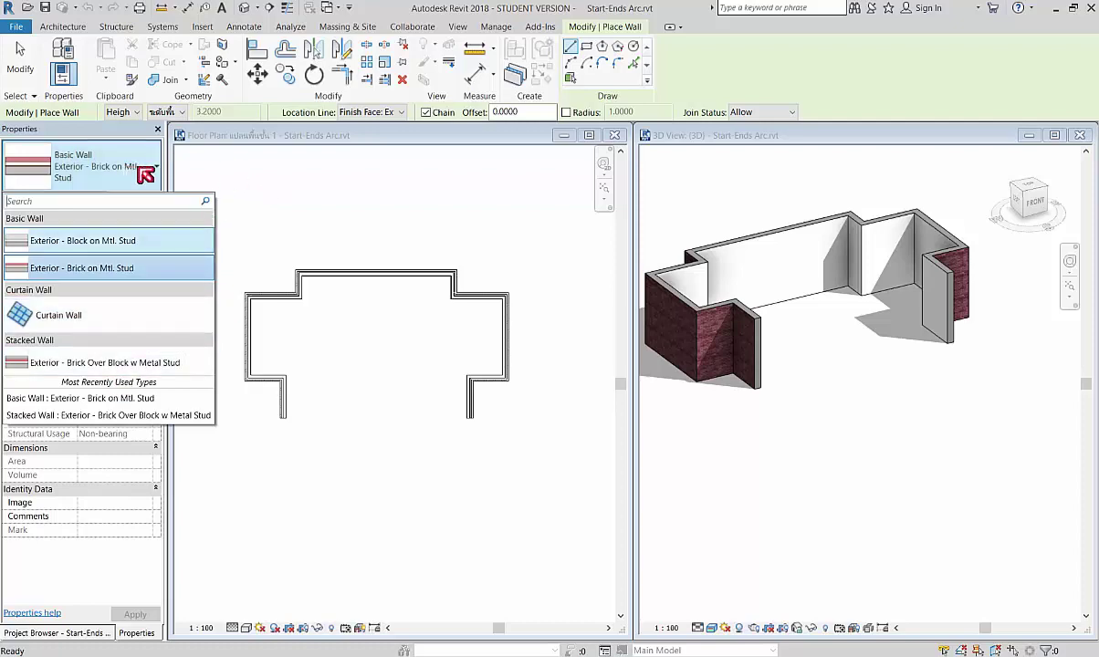
left_click(240, 179)
key("Escape")
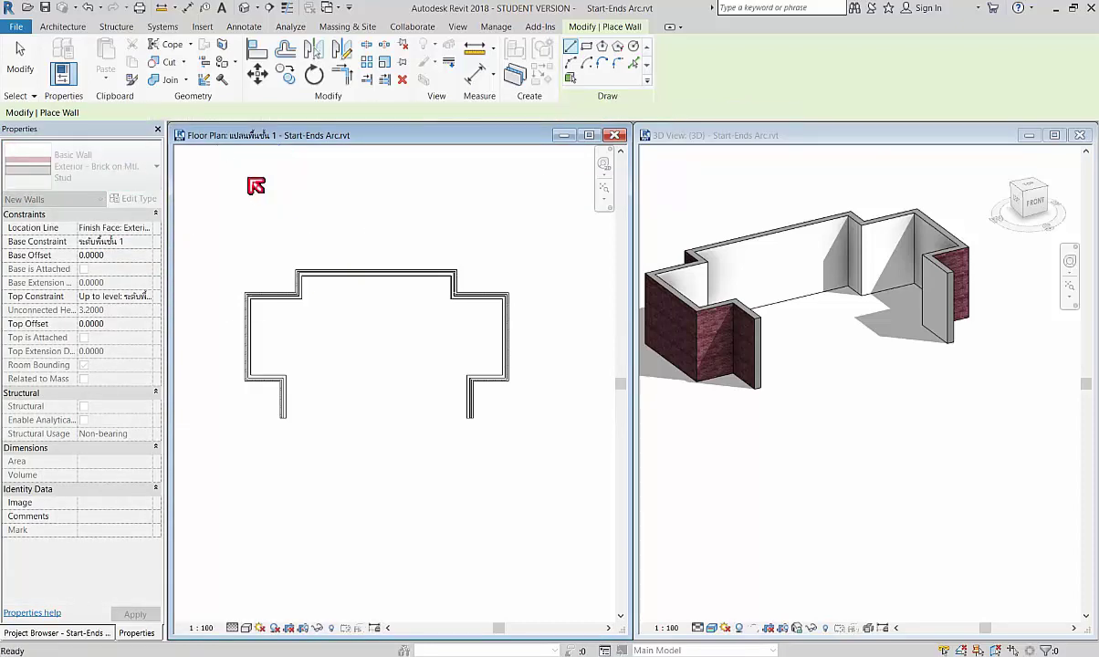
Confirm Exterior - Brick on Mtl. Stud as the wall type and cancel the wall preview
left_click(156, 169)
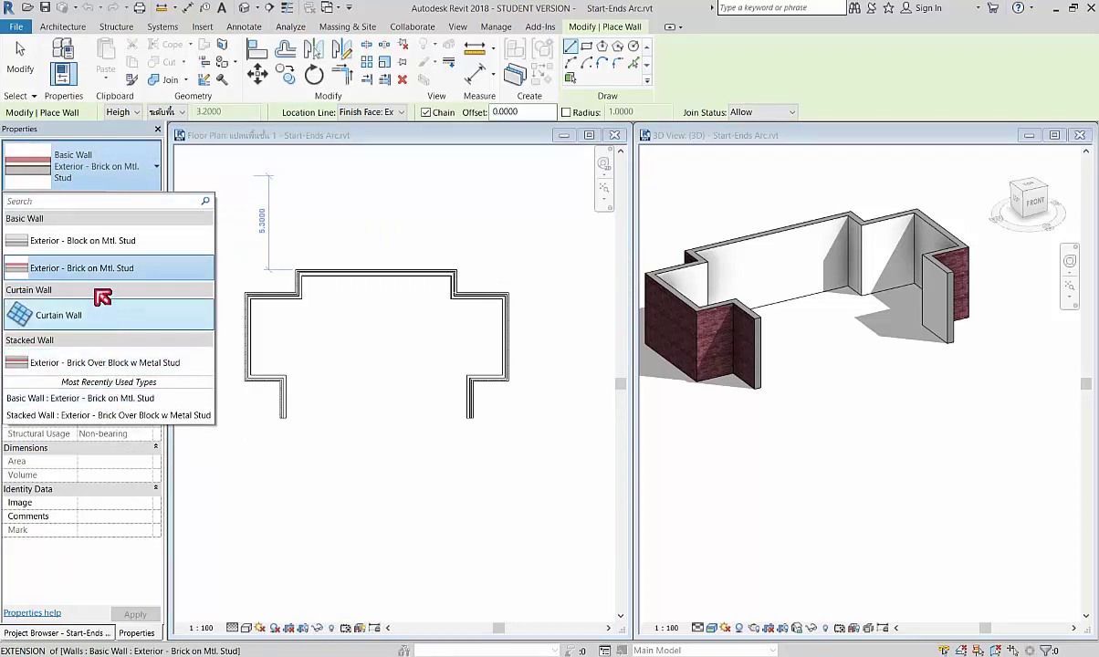
left_click(137, 268)
left_click(277, 423)
scroll(277, 422, "up", 2)
key("Escape")
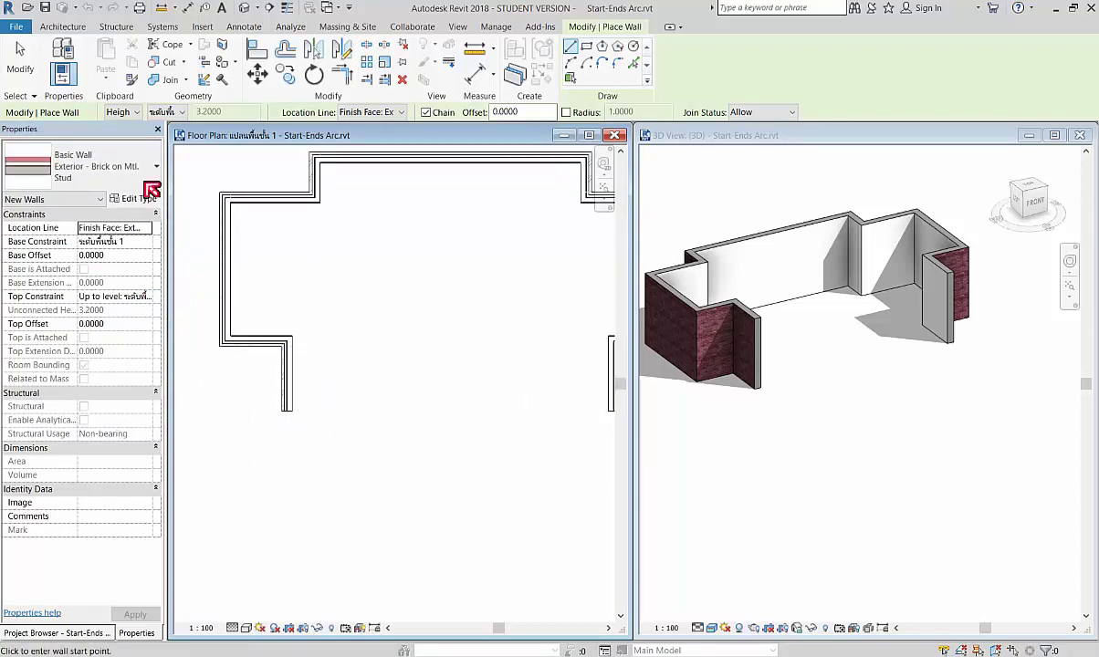
Restart and stop wall placement, then zoom out to see the whole wall layout
left_click(62, 27)
left_click(58, 57)
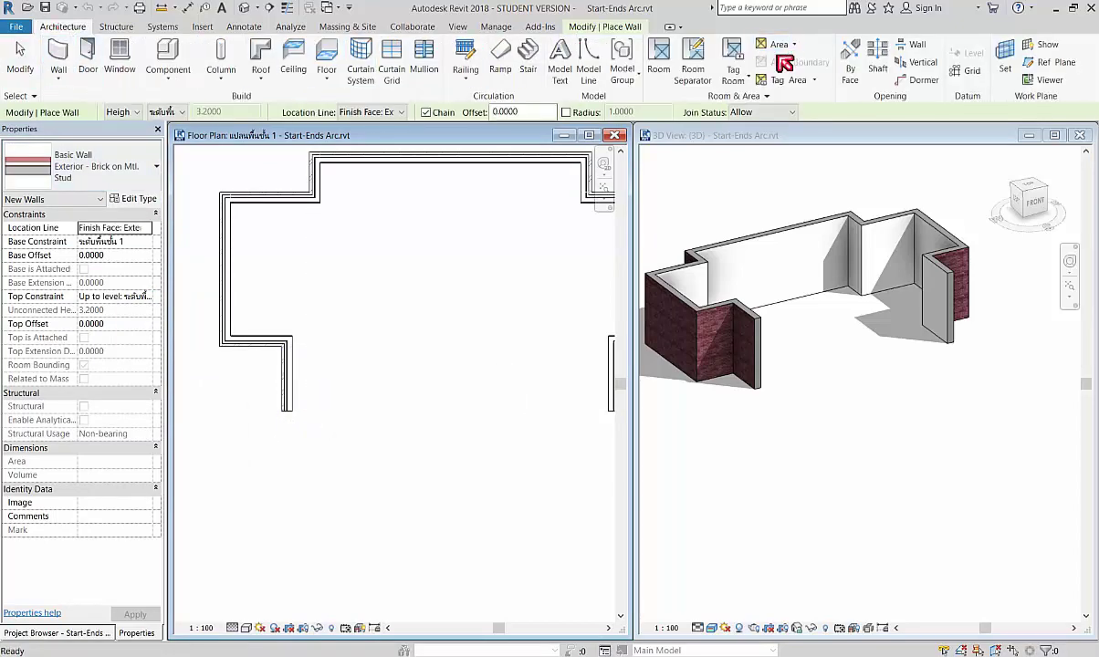
left_click(69, 54)
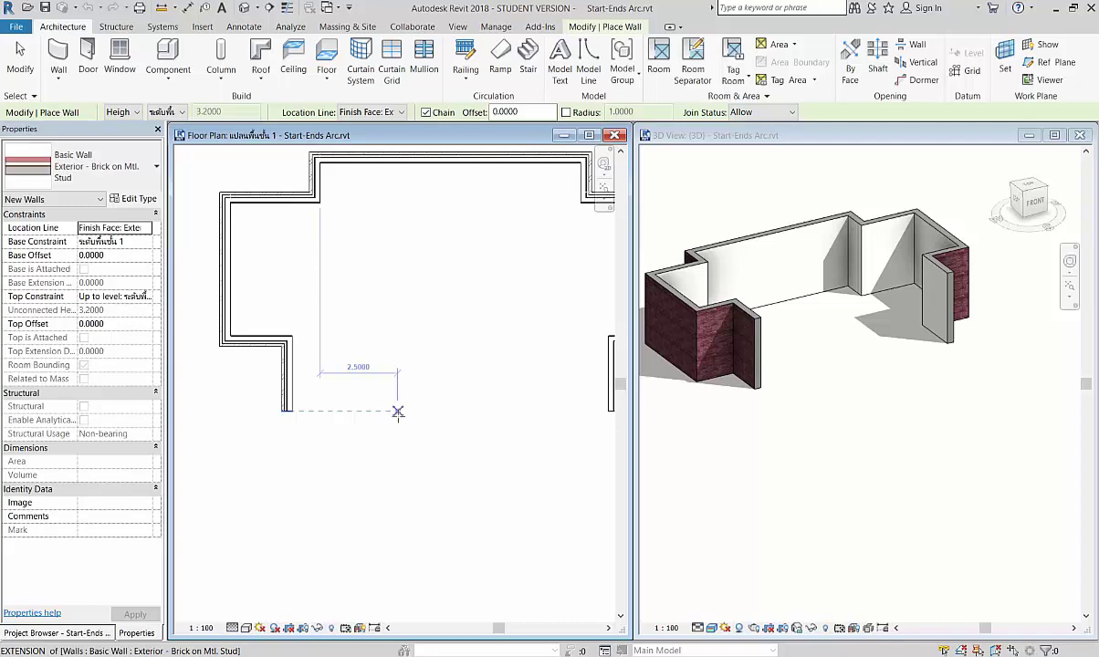
key("Escape")
key("Escape")
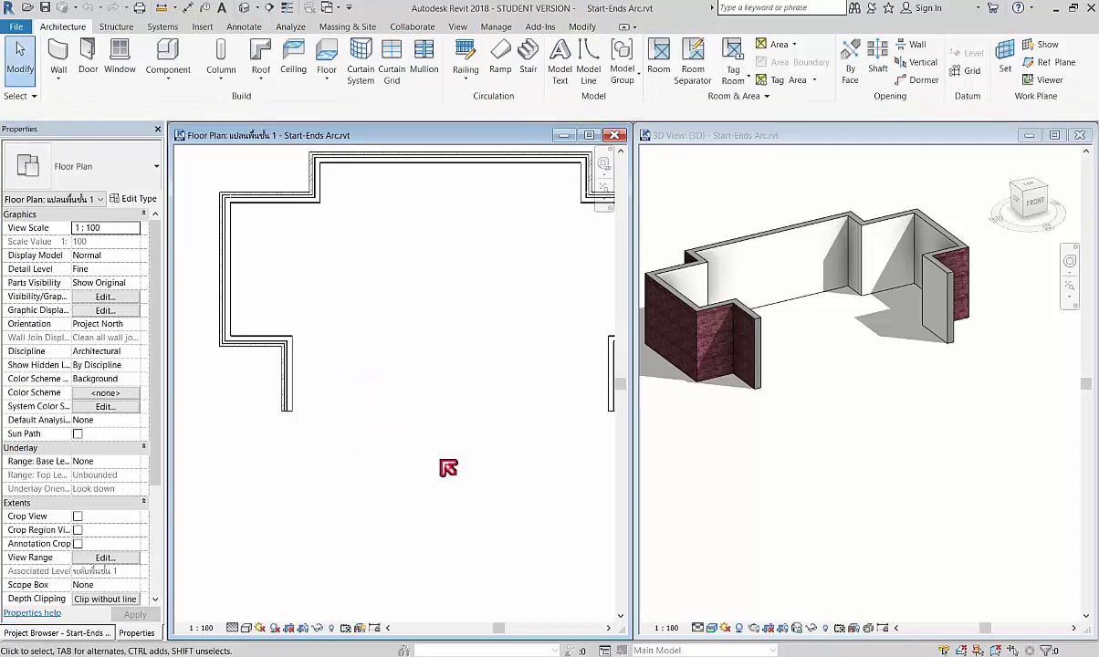
scroll(436, 321, "down", 1)
scroll(417, 324, "down", 2)
Draw a bottom brick wall about 10.23 long between the leg ends, plus a short corner wall
scroll(401, 334, "down", 3)
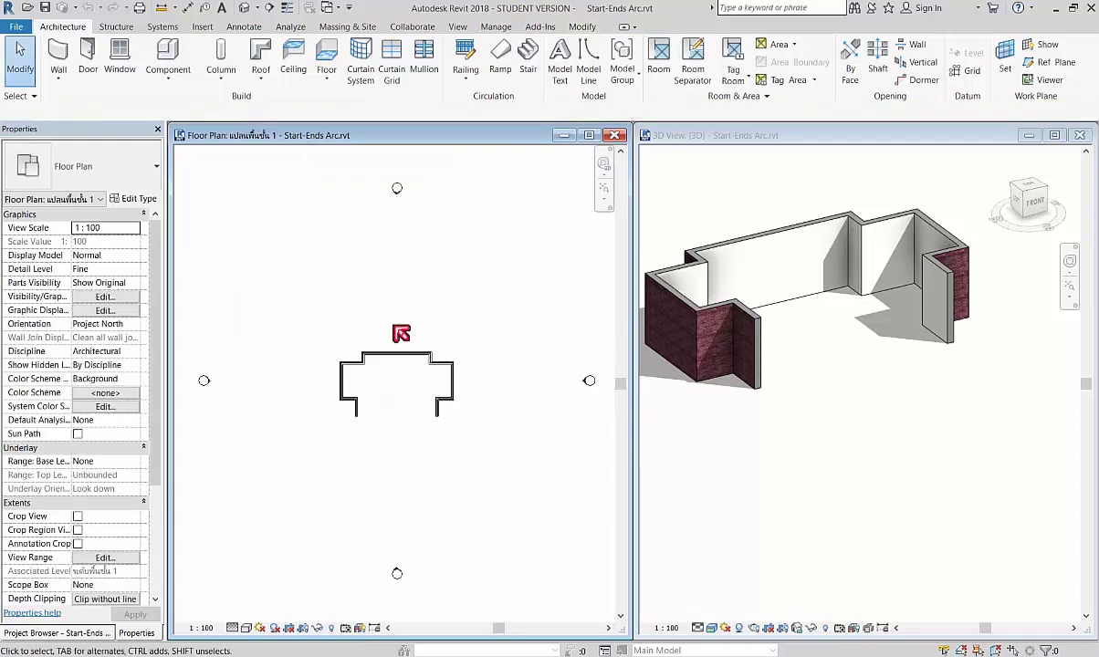
scroll(407, 420, "up", 2)
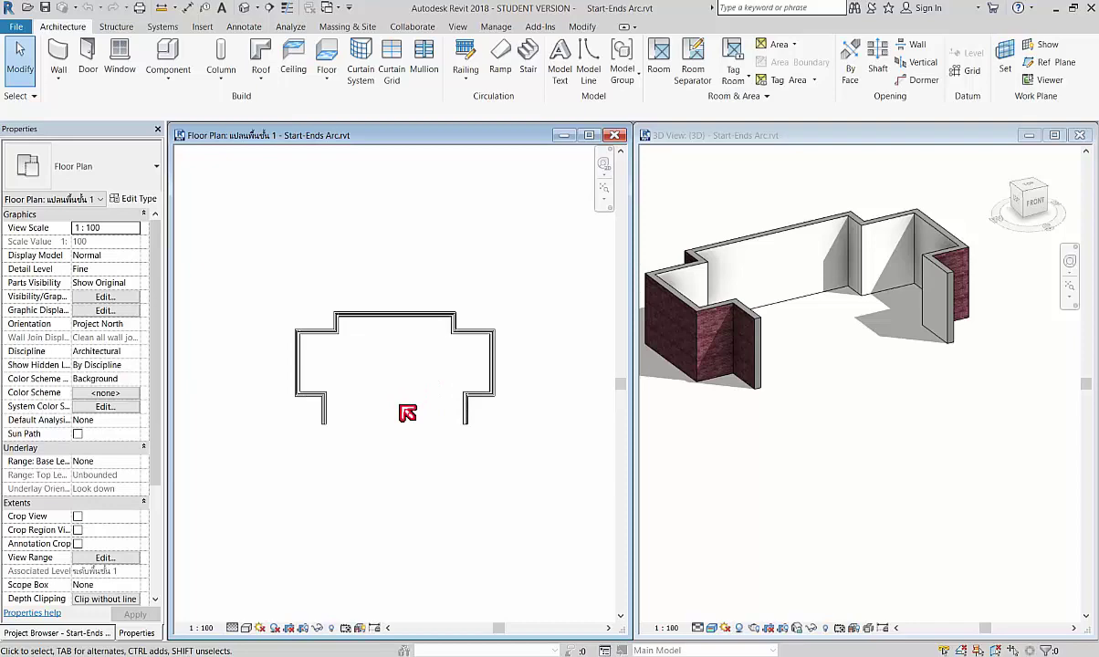
left_click(61, 57)
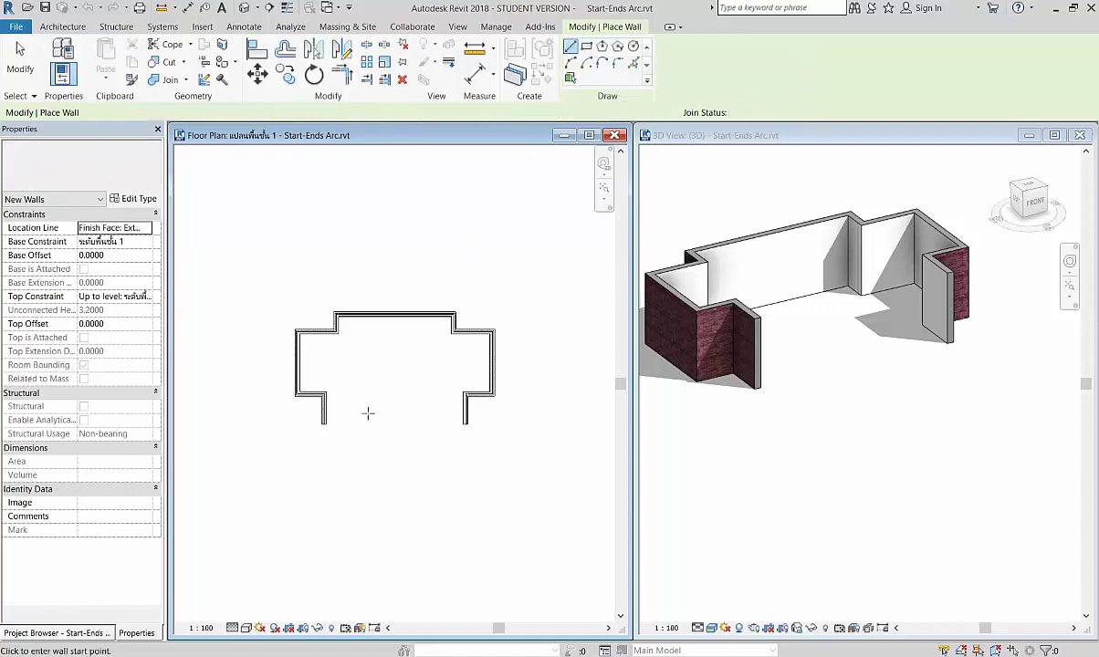
scroll(351, 428, "up", 3)
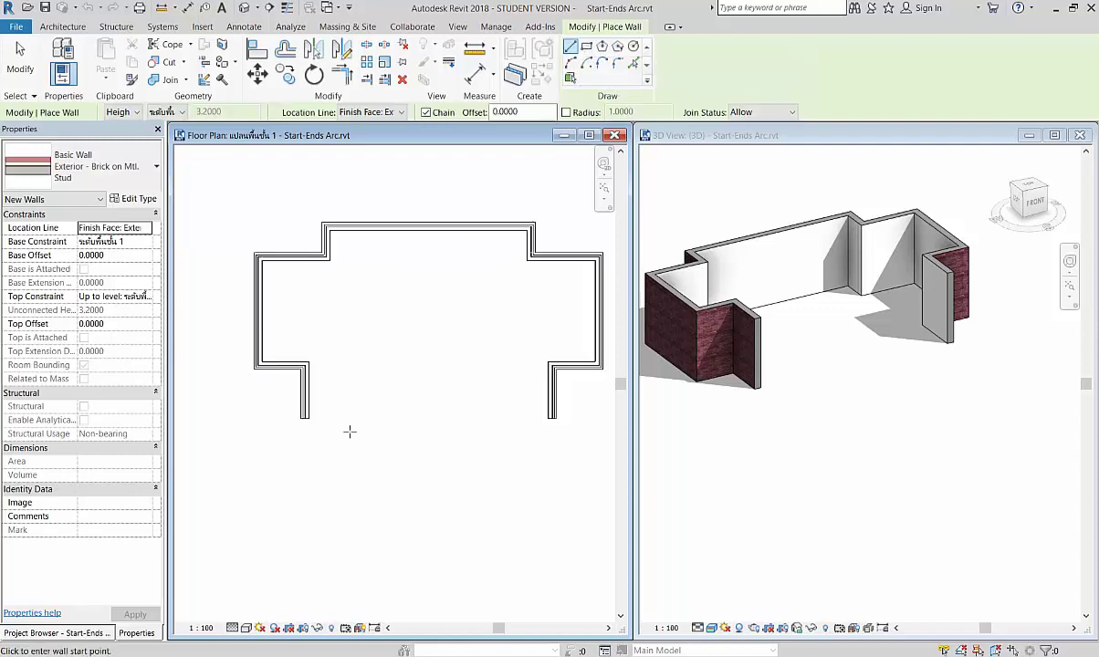
left_click(302, 416)
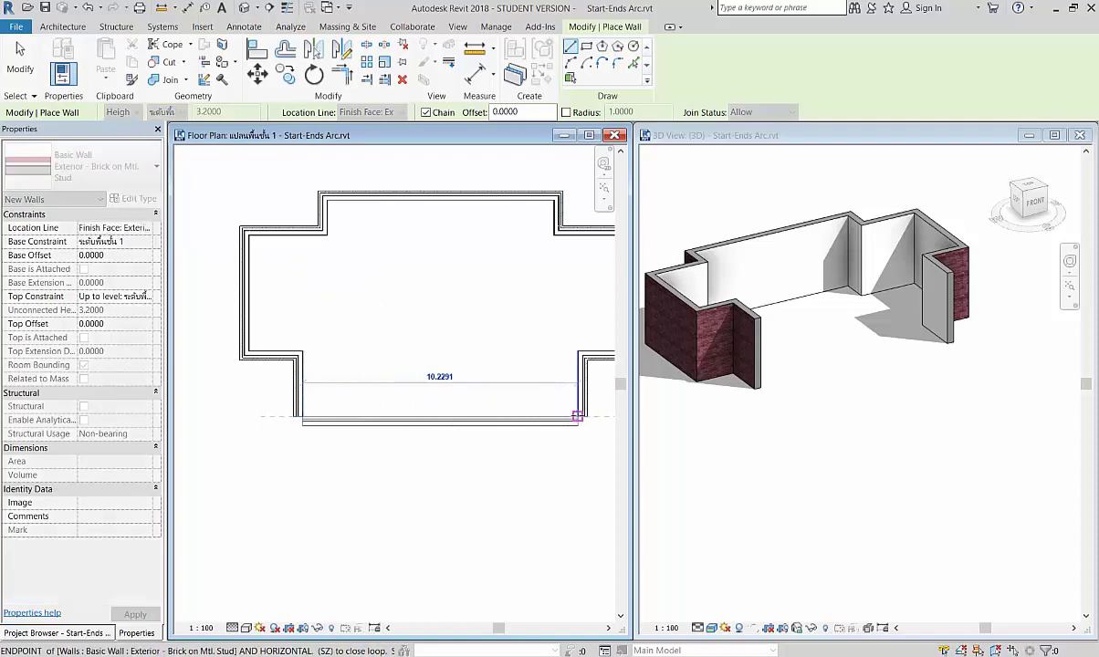
left_click(577, 416)
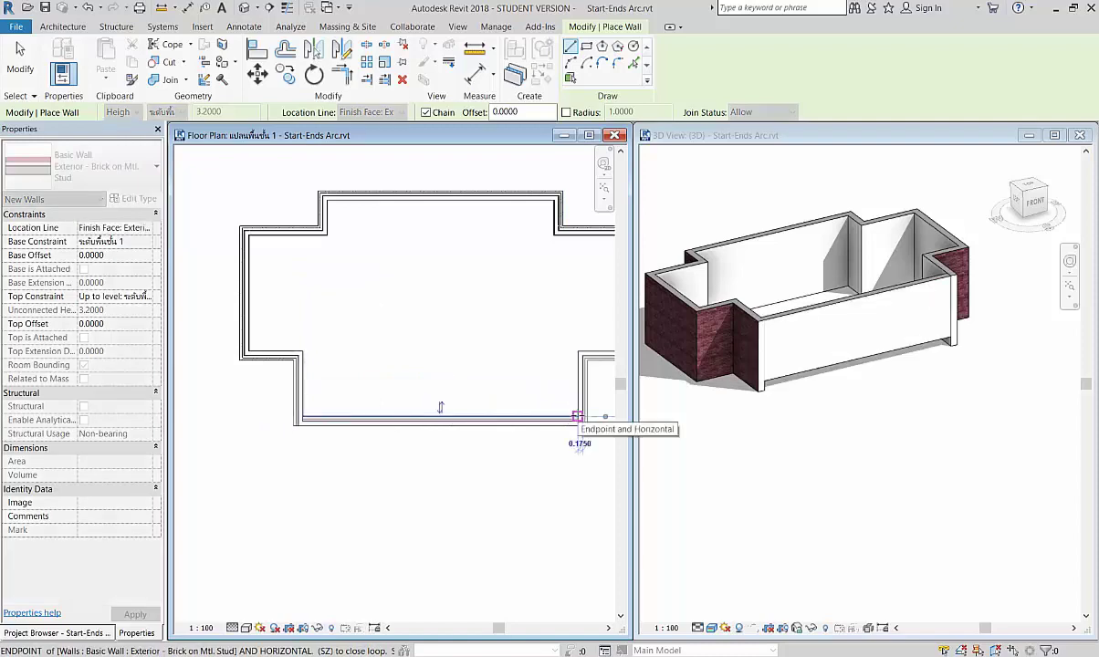
left_click(580, 418)
scroll(859, 369, "up", 5)
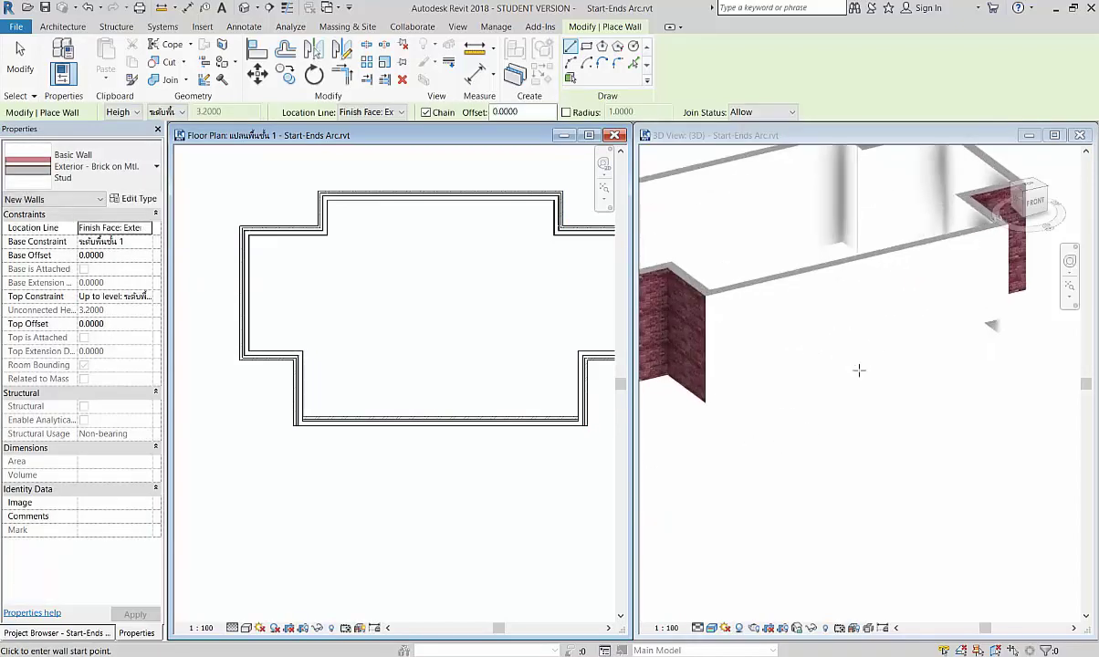
scroll(859, 369, "down", 3)
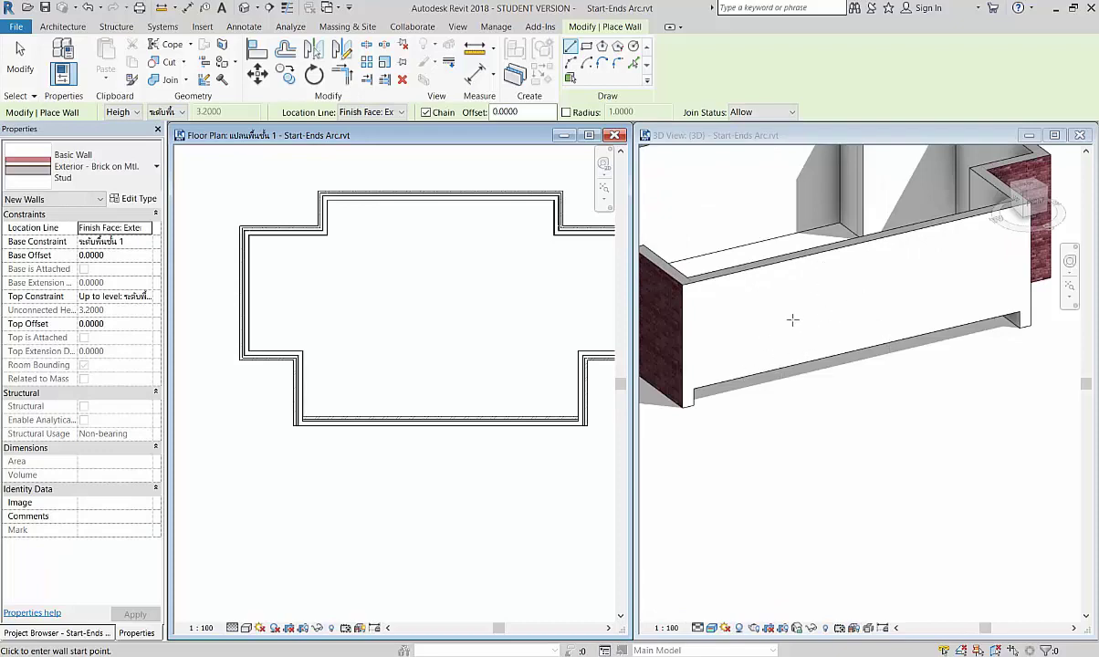
key("Escape")
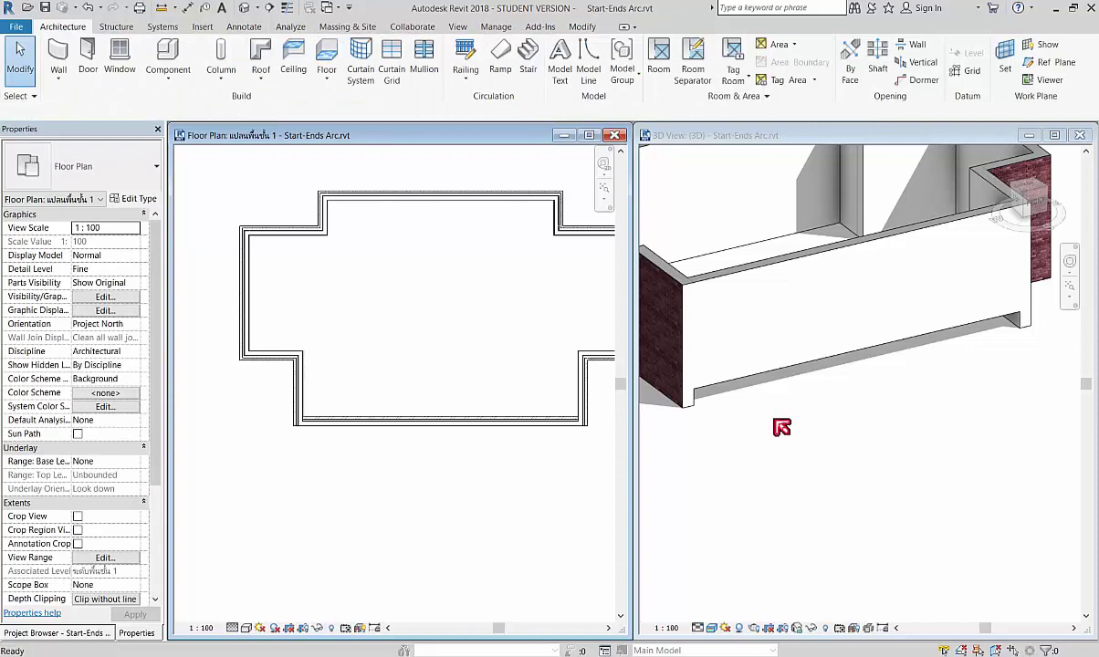
Activate the 3D view and orbit to see the back of the long bottom wall
left_click(800, 489)
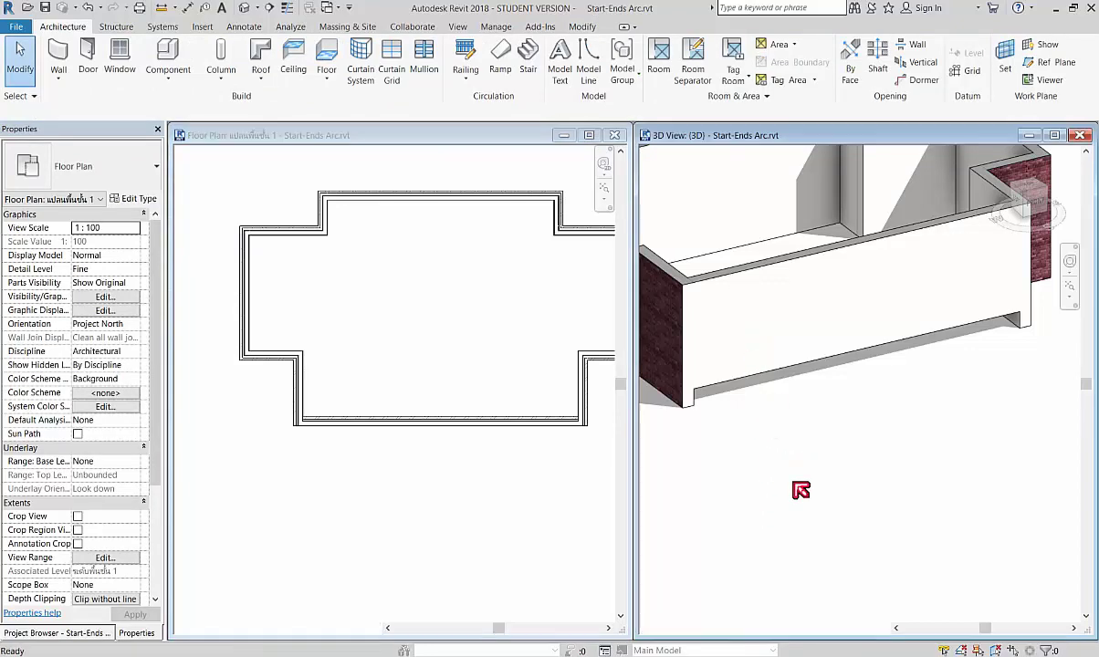
left_click(835, 263)
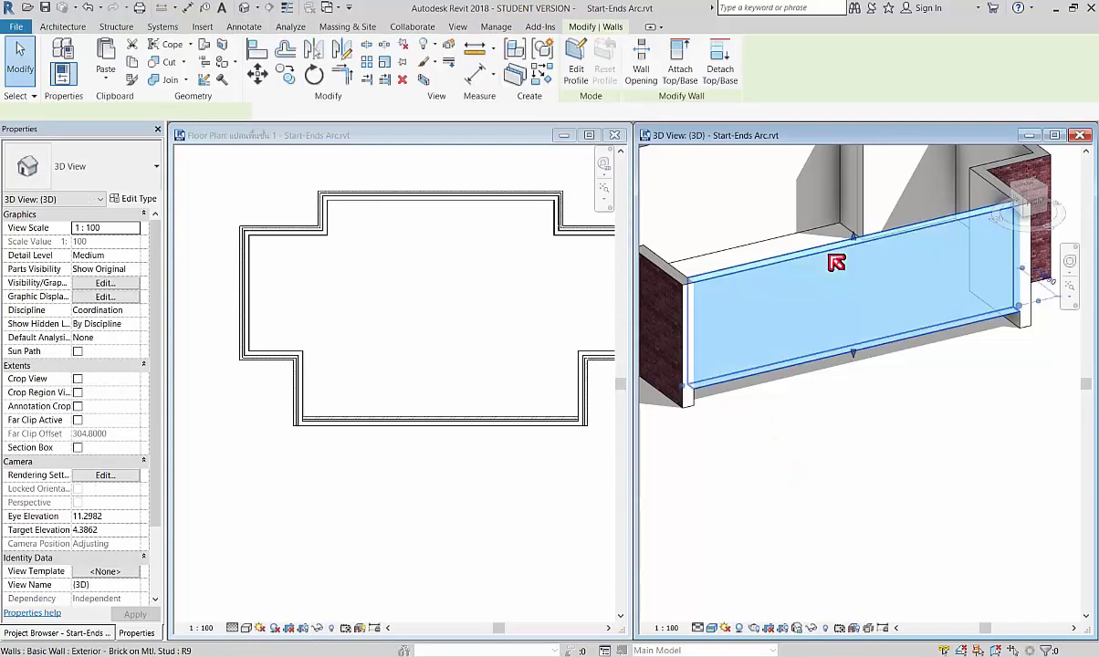
left_click(806, 528)
scroll(721, 350, "up", 3)
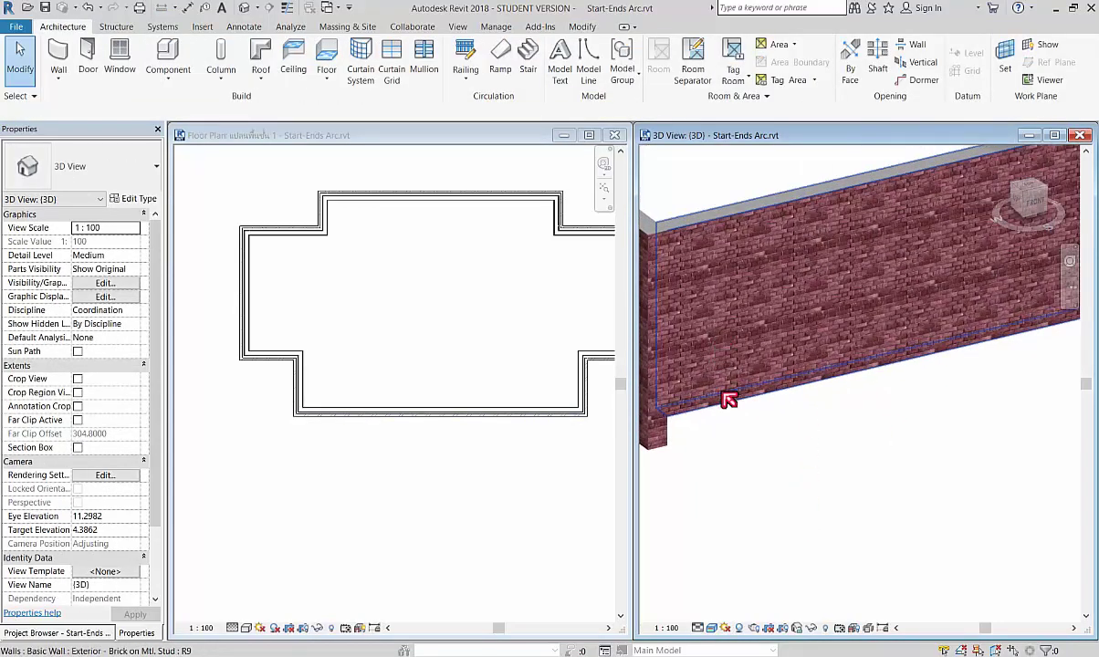
middle_click_drag(729, 392, 947, 481)
mouse_move(936, 418)
middle_mouse_down()
mouse_move(893, 457)
mouse_move(864, 421)
middle_mouse_up()
middle_click_drag(726, 275, 949, 360, "shift")
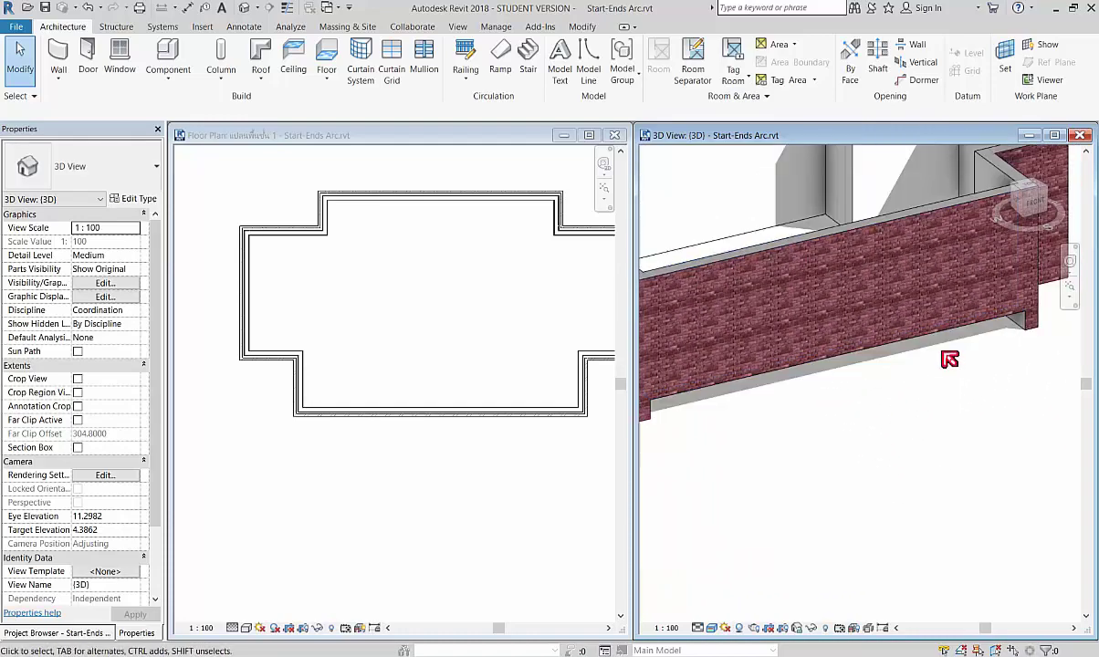
Lower the long bottom wall's base to a -0.4743 offset and orbit to inspect it
left_click(858, 326)
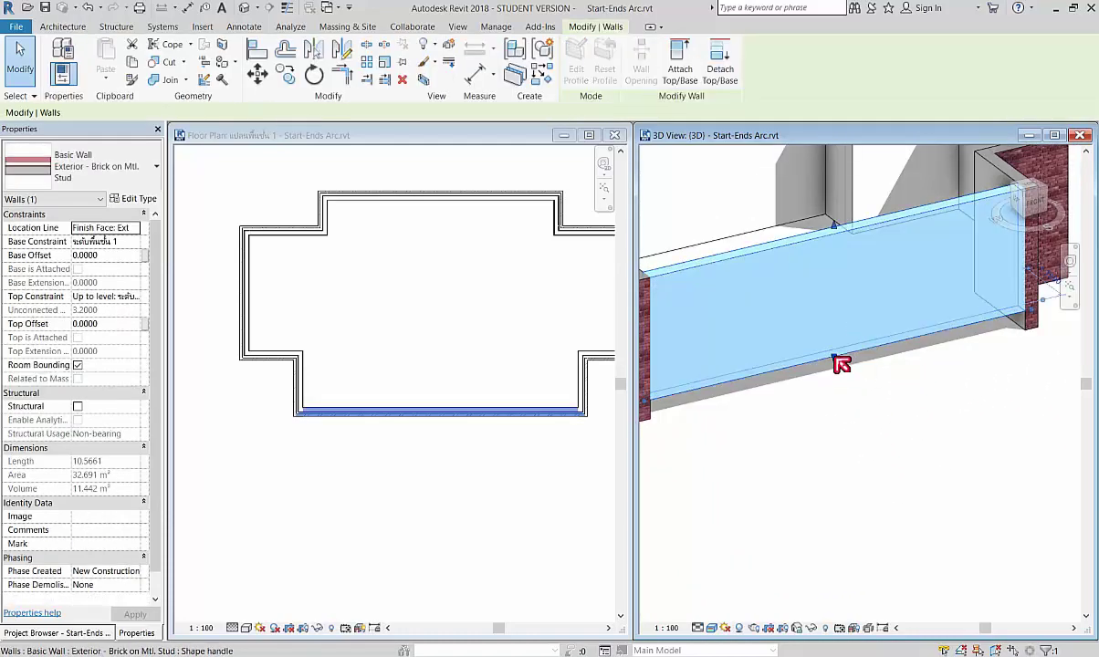
mouse_move(836, 359)
left_mouse_down()
mouse_move(844, 368)
mouse_move(993, 355)
mouse_move(956, 375)
left_mouse_up()
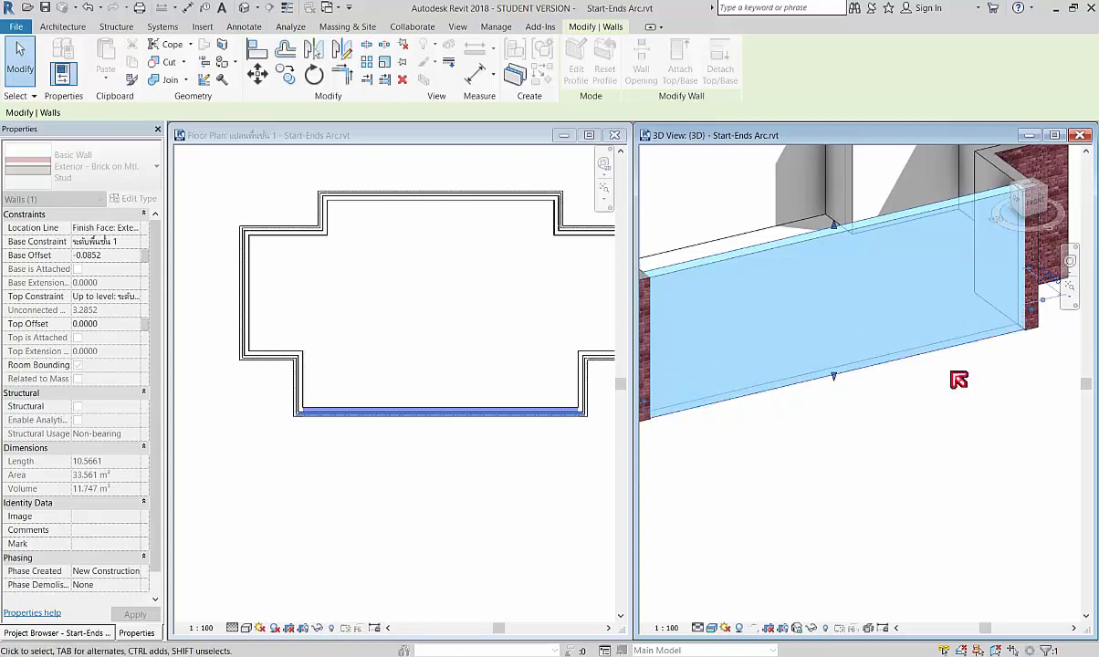
left_click(907, 471)
mouse_move(934, 289)
middle_mouse_down("shift")
mouse_move(736, 434)
mouse_move(746, 381)
mouse_move(718, 383)
middle_mouse_up("shift")
scroll(757, 446, "up", 2)
scroll(757, 420, "up", 2)
scroll(703, 226, "up", 1)
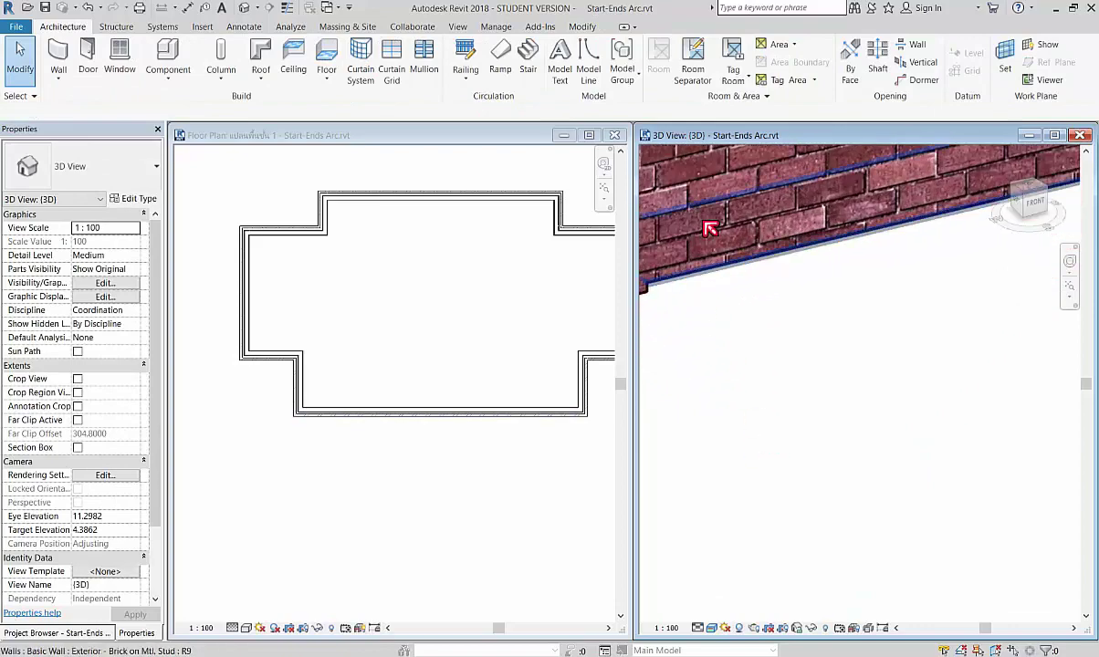
scroll(704, 226, "up", 2)
middle_click_drag(898, 363, 765, 303, "shift")
Reselect the brick wall to inspect its corner, then return to the floor plan
left_click(753, 308)
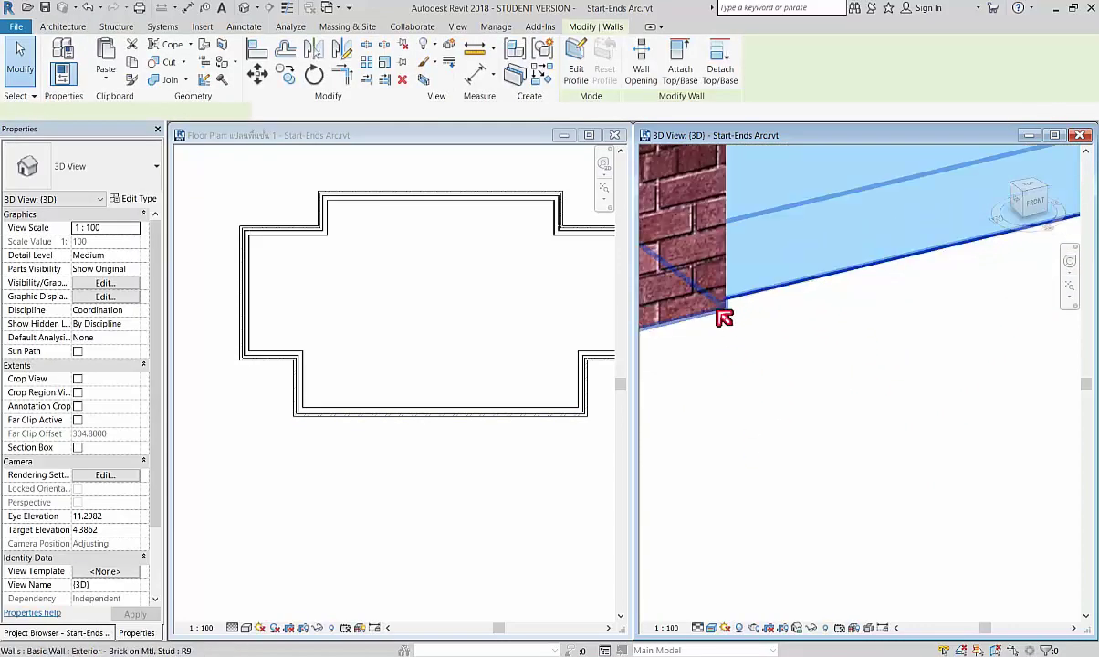
scroll(607, 318, "down", 2)
mouse_move(863, 328)
middle_mouse_down("shift")
mouse_move(829, 350)
mouse_move(751, 336)
mouse_move(878, 319)
mouse_move(773, 421)
mouse_move(880, 350)
mouse_move(809, 365)
mouse_move(884, 321)
mouse_move(848, 402)
middle_mouse_up("shift")
left_click(773, 422)
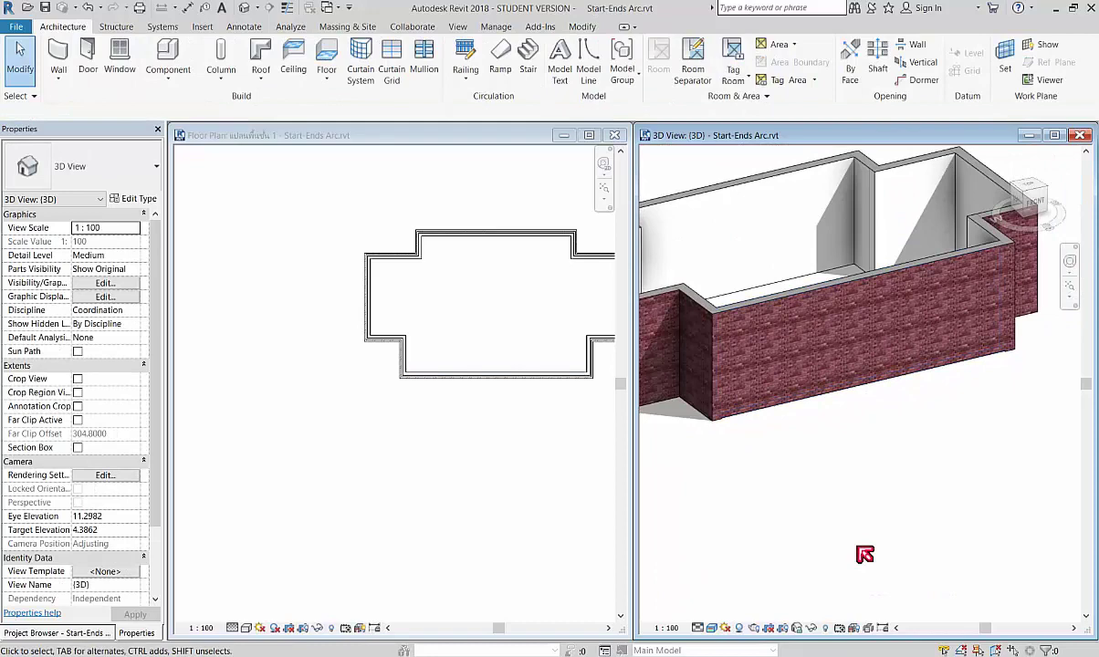
left_click(359, 486)
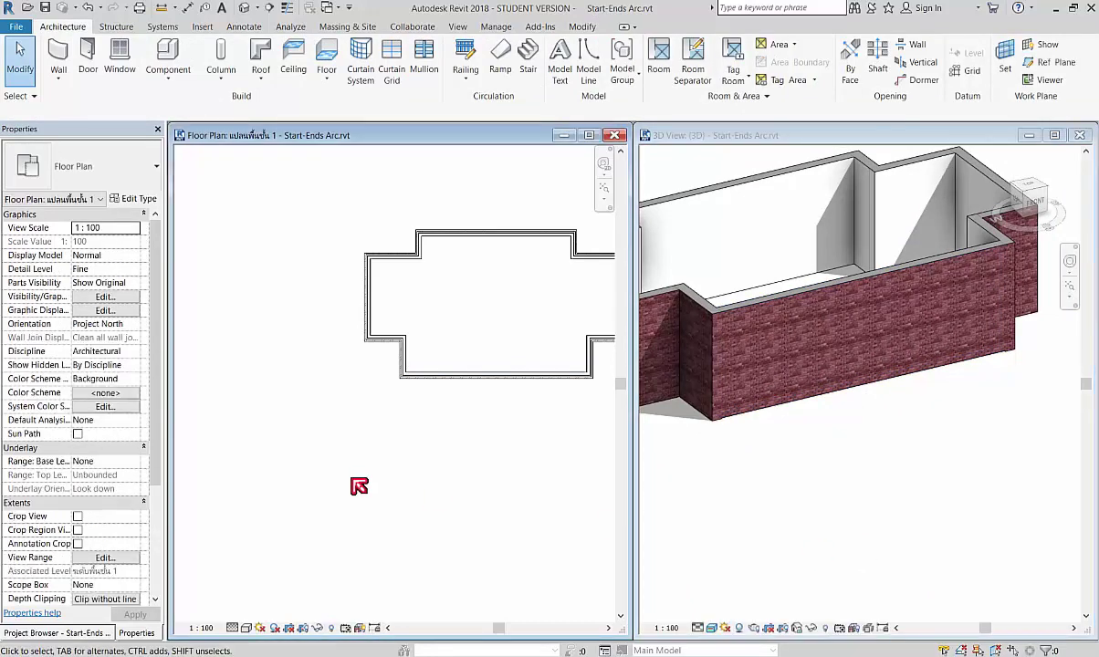
scroll(358, 326, "down", 3)
scroll(436, 323, "up", 3)
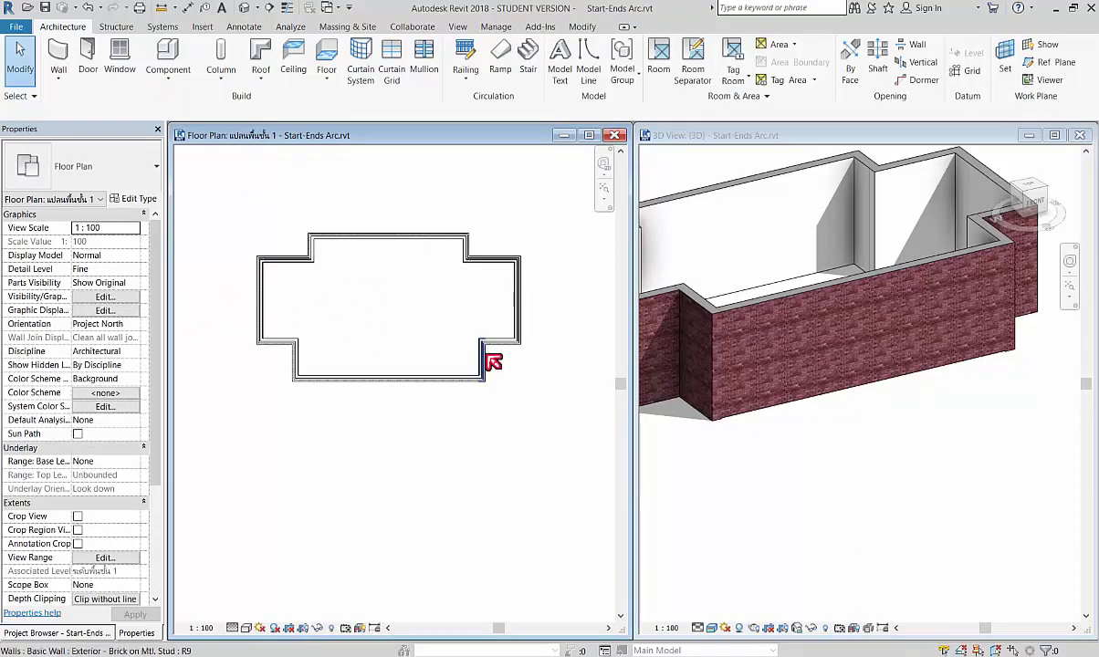
Undo three times, removing the long bottom wall
left_click(88, 8)
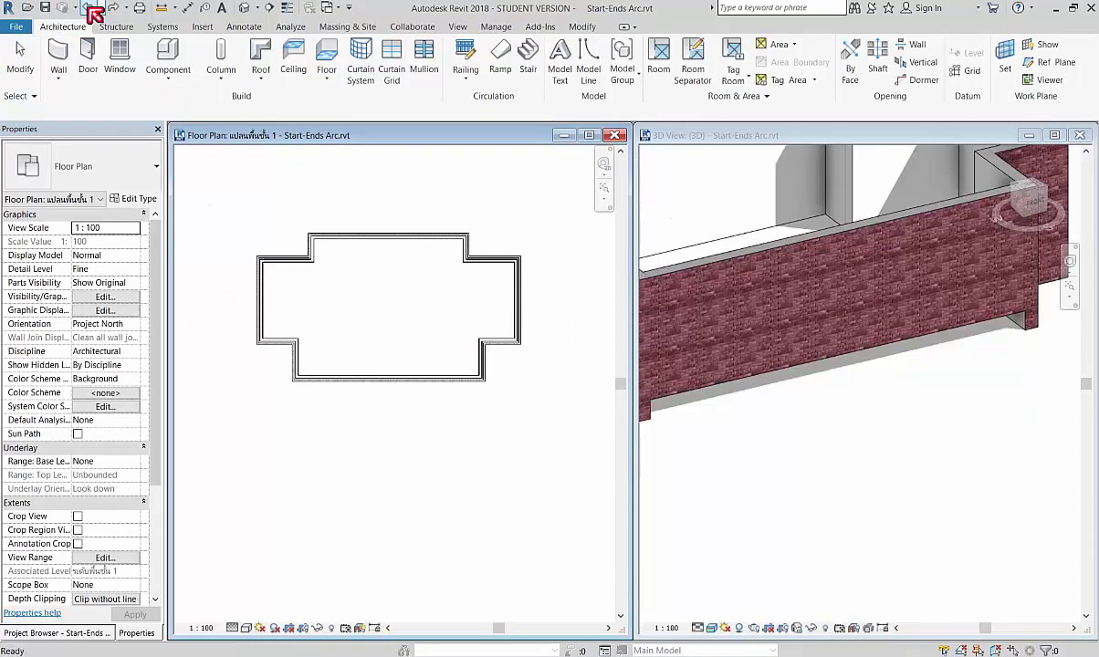
left_click(88, 8)
left_click(90, 7)
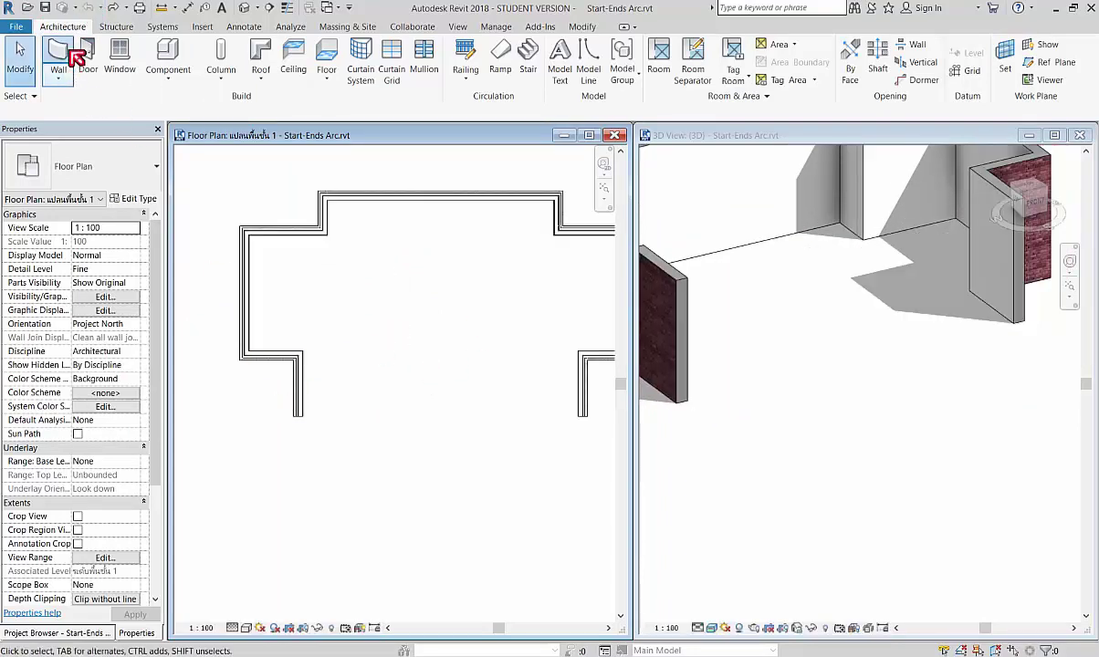
Start a wall with base Level 1 and top Level 2, then end wall placement
left_click(59, 55)
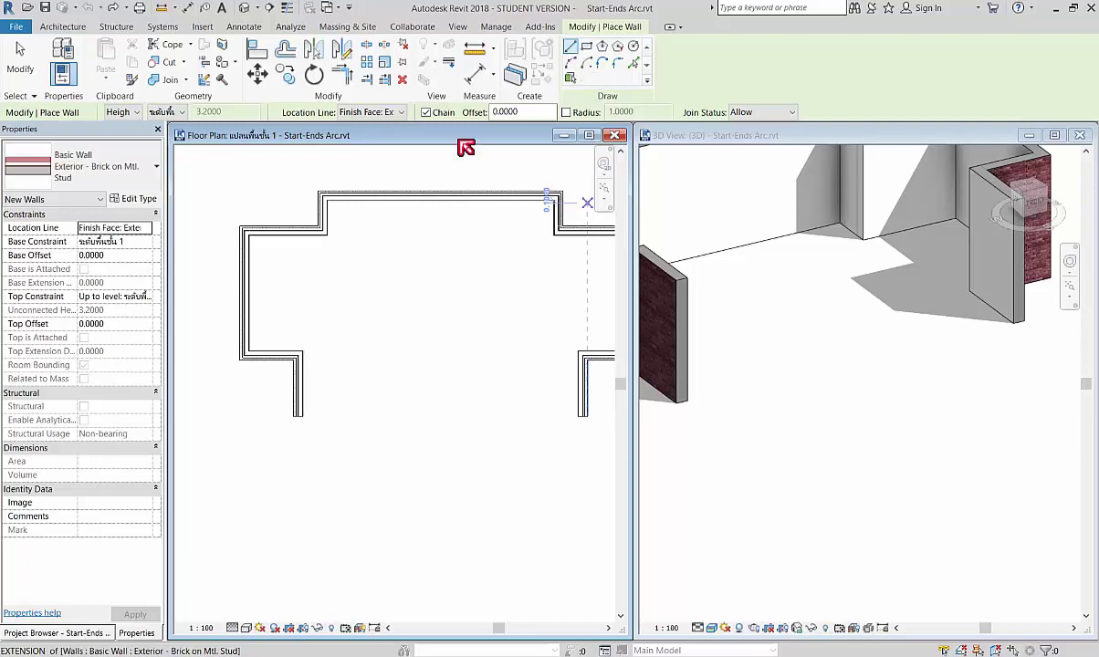
left_click(135, 241)
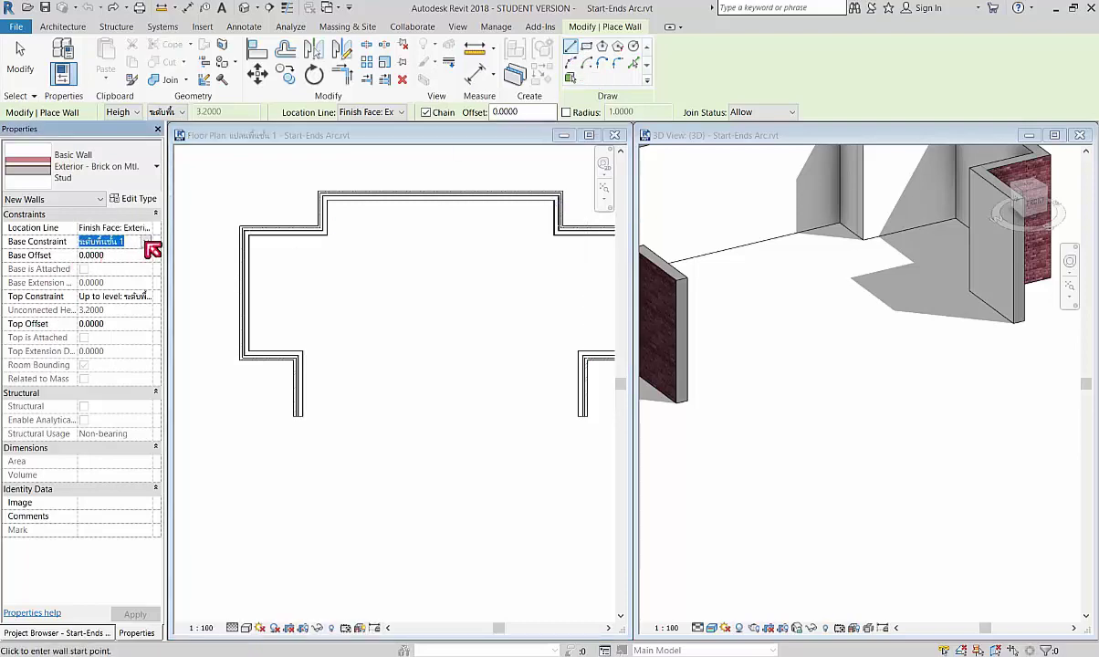
left_click(146, 242)
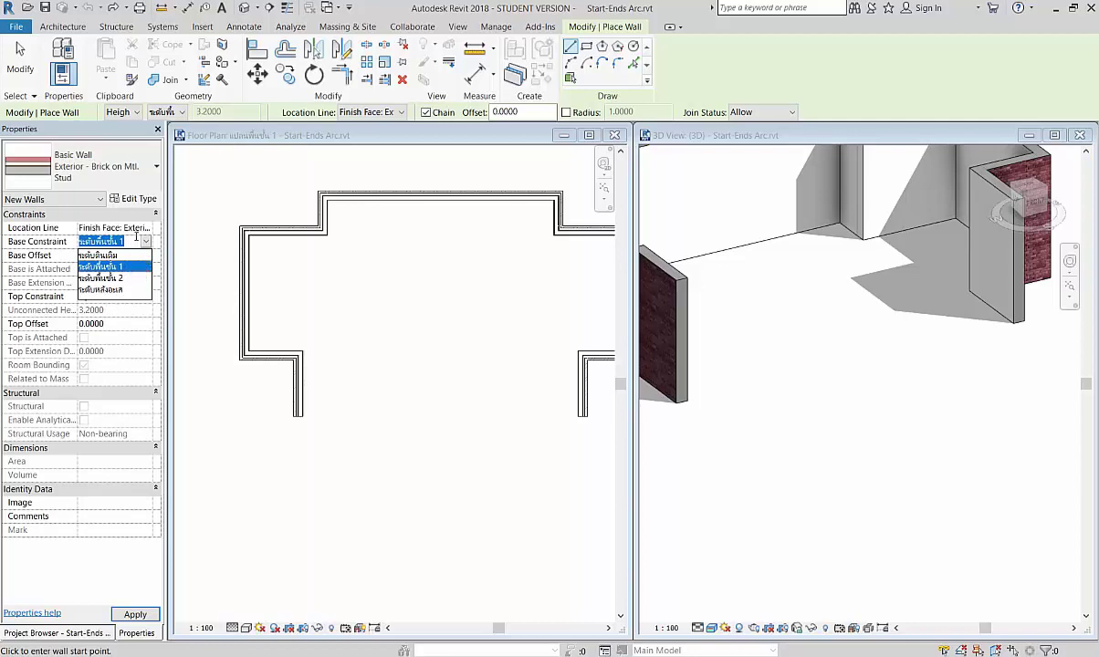
left_click(132, 243)
left_click(146, 299)
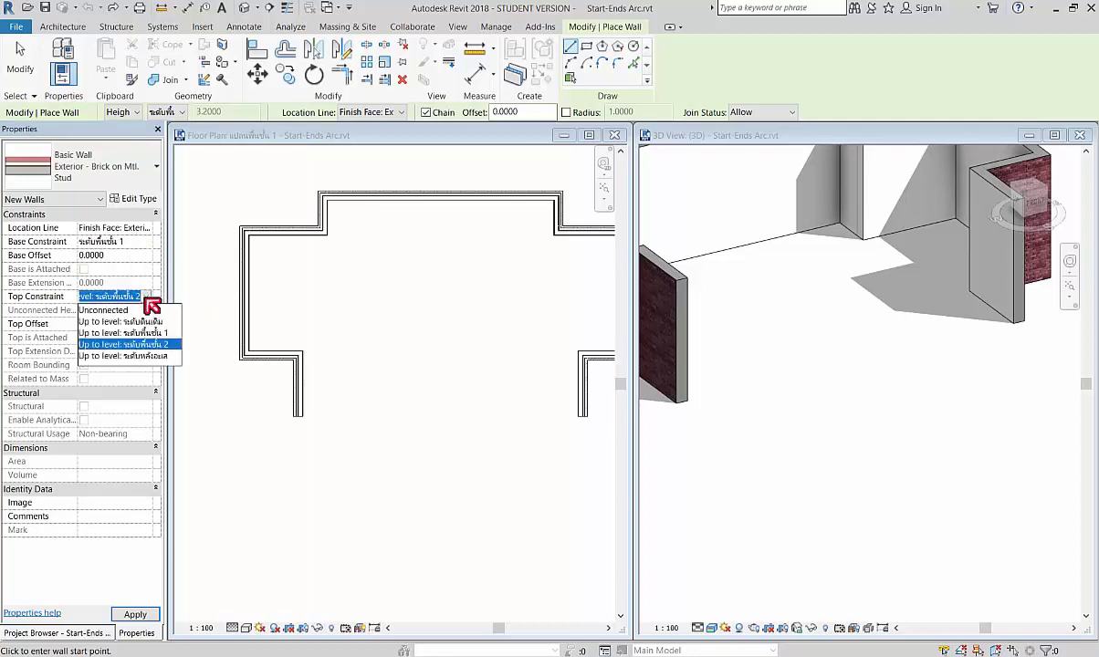
left_click(146, 299)
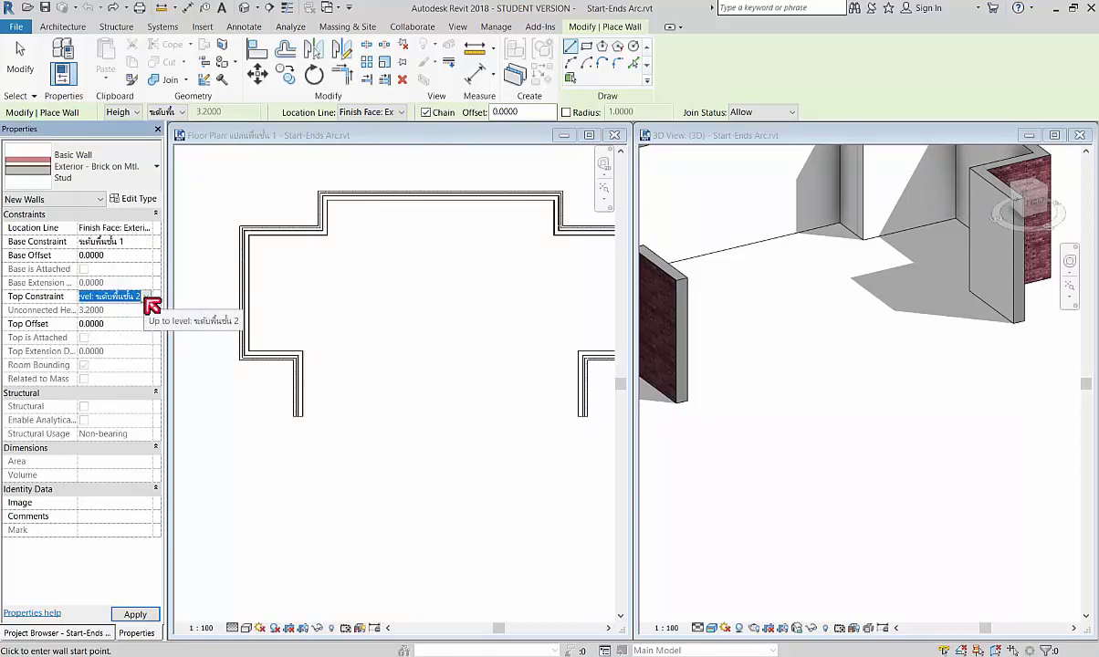
scroll(302, 425, "up", 5)
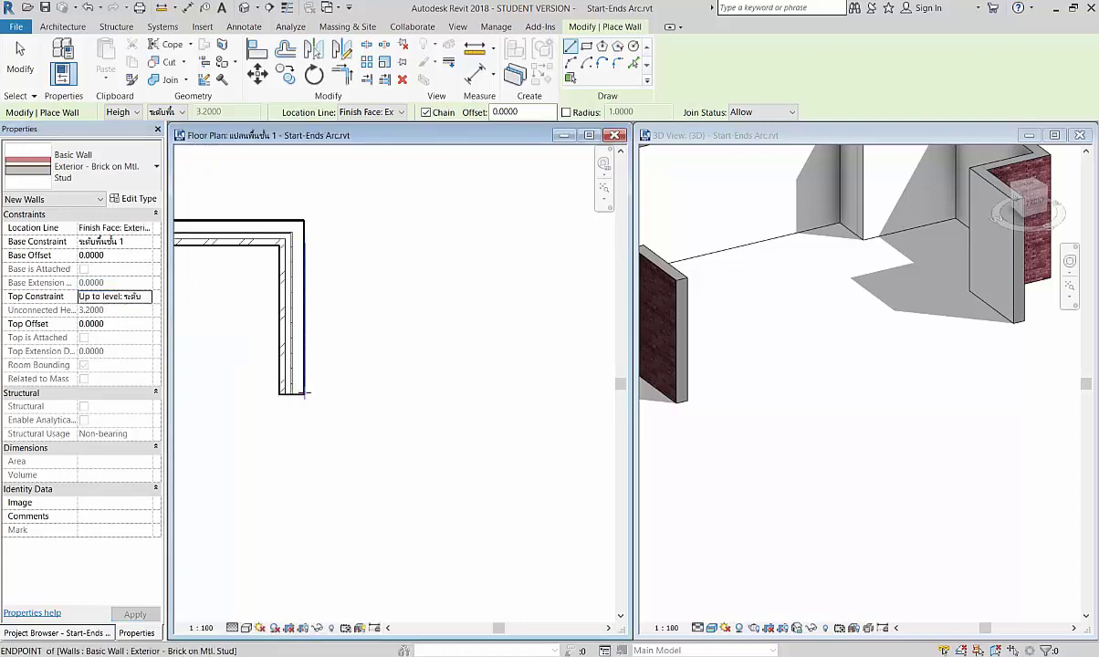
scroll(305, 394, "down", 4)
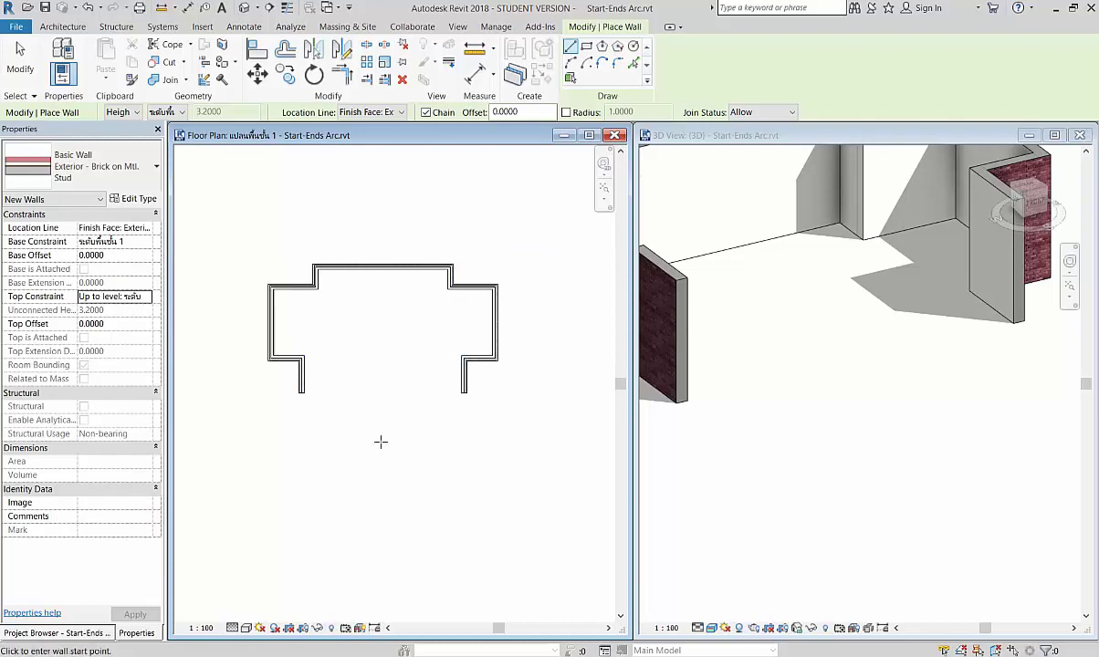
key("Escape")
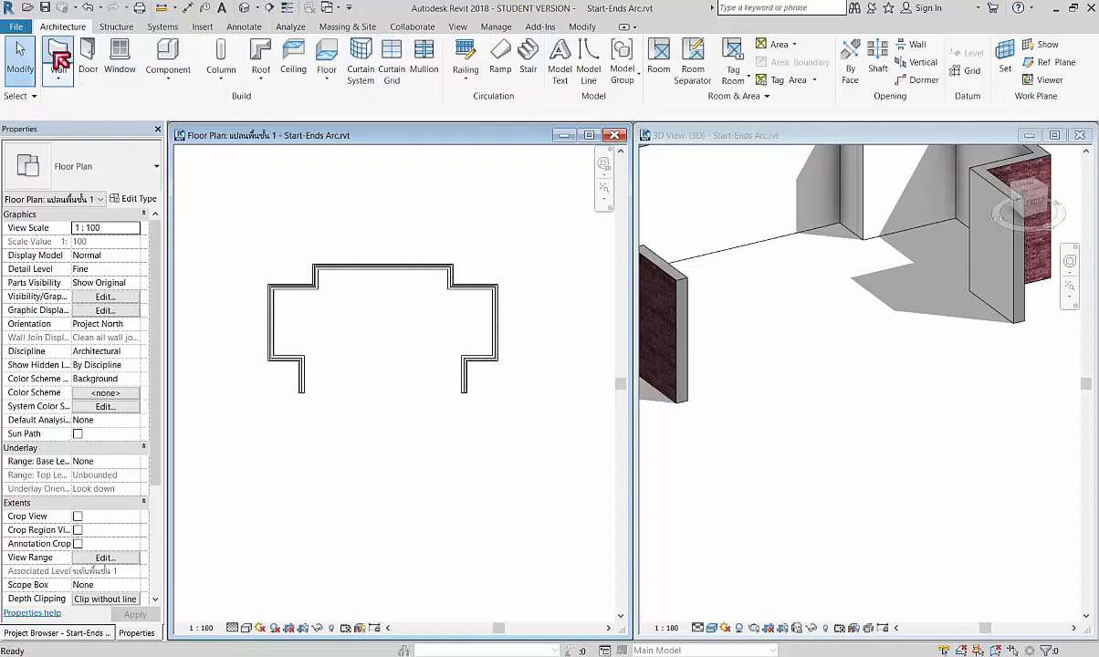
Draw a start-end arc brick wall between the two lower wall ends, bulging to close the bottom
left_click(55, 55)
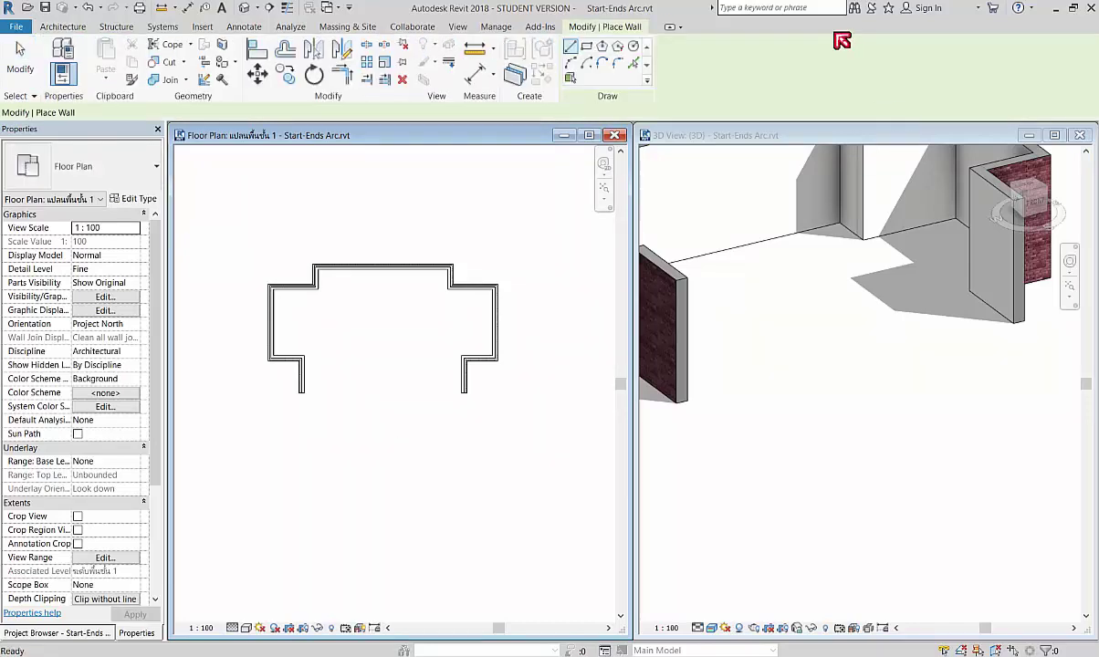
left_click(572, 63)
scroll(324, 398, "up", 3)
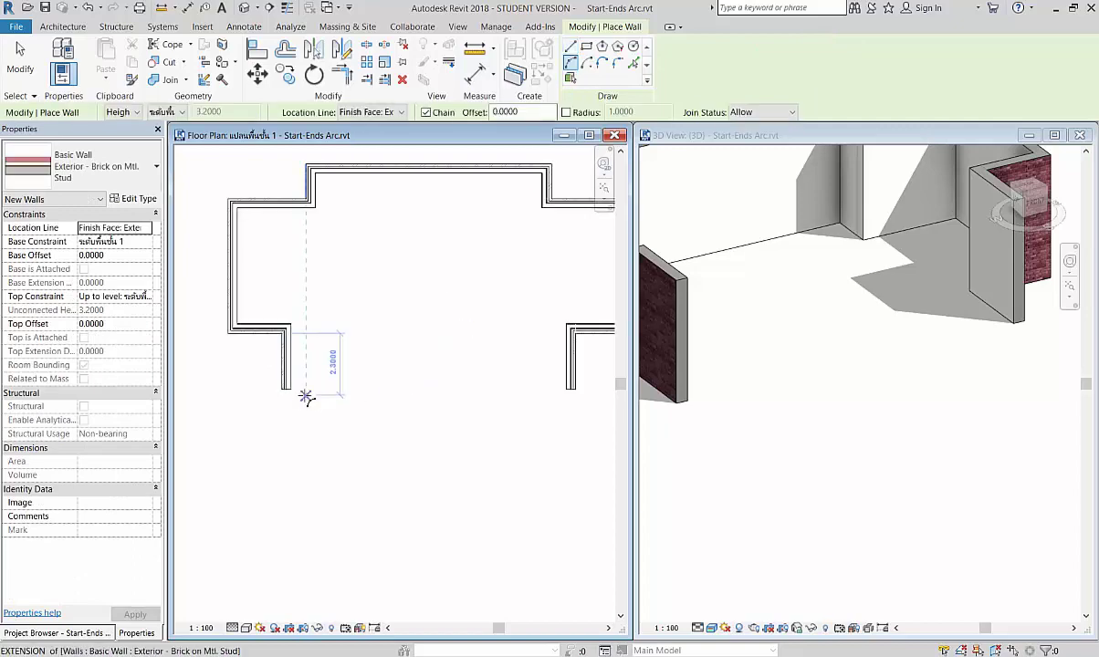
middle_click_drag(306, 398, 237, 398)
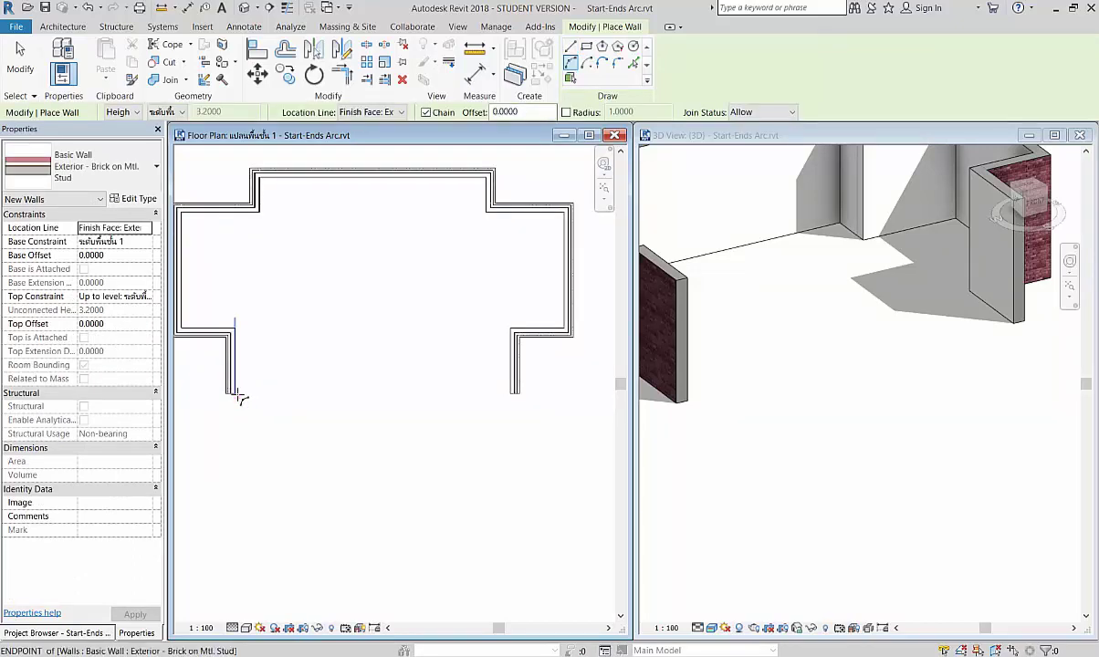
scroll(239, 398, "up", 3)
left_click(235, 396)
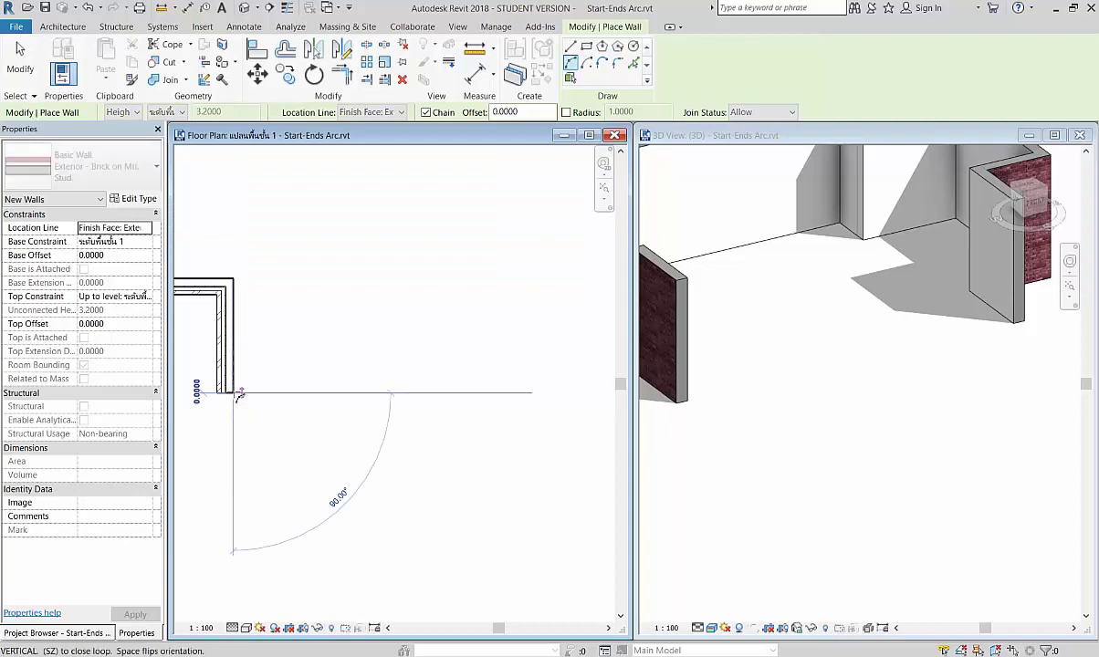
scroll(442, 398, "down", 3)
left_click(511, 396)
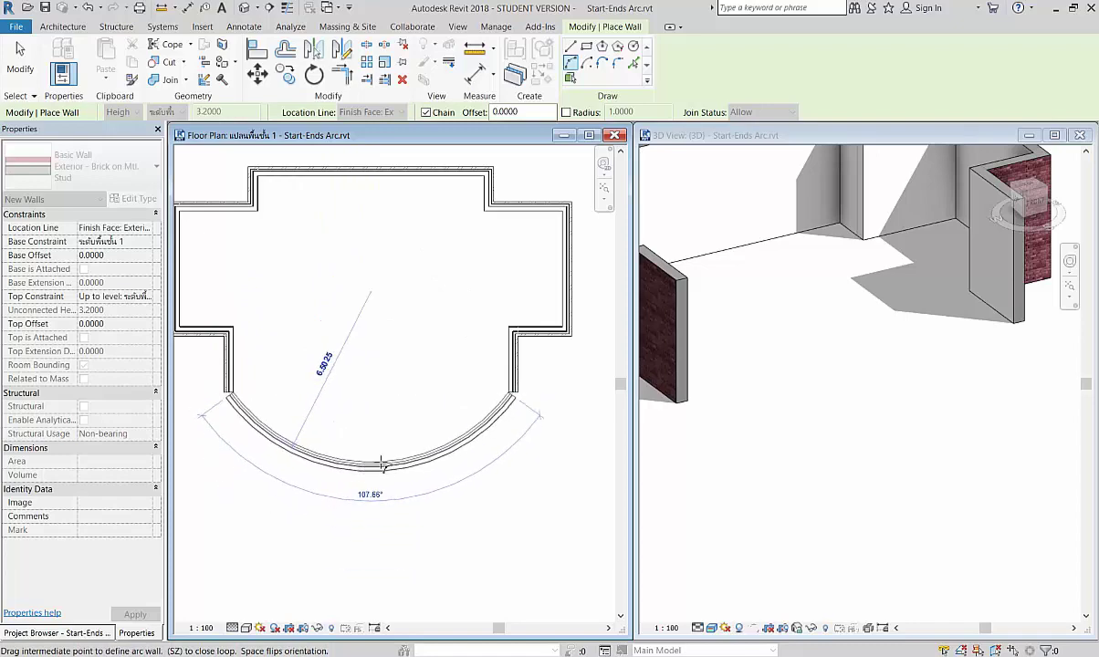
left_click(385, 431)
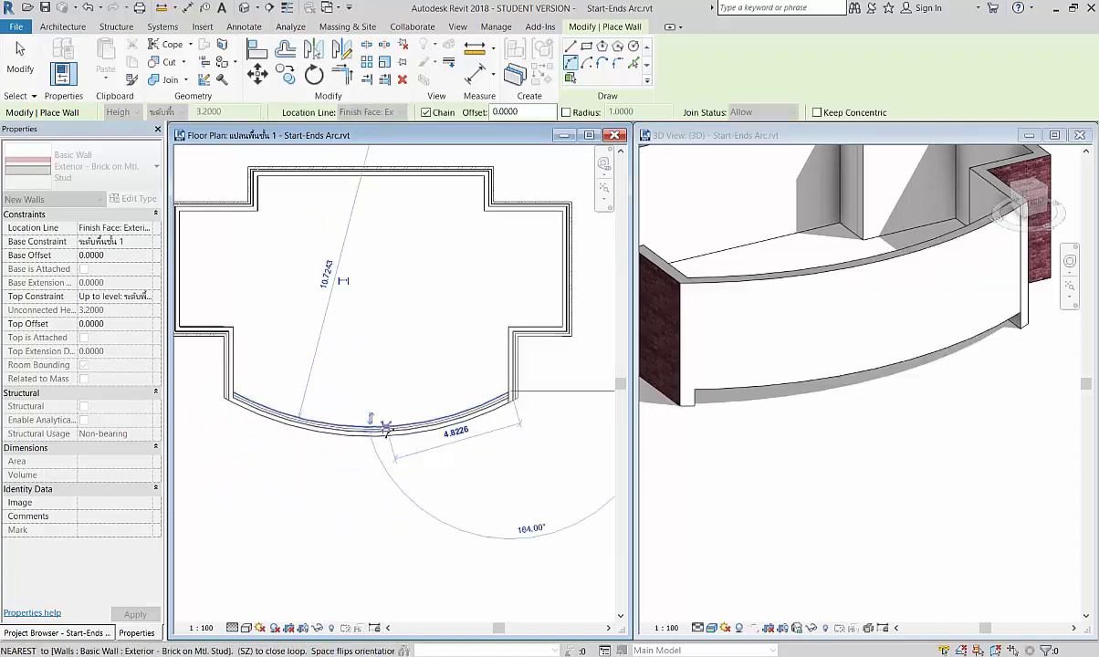
Undo the extra chained wall and cancel the unfinished arc
left_click(385, 430)
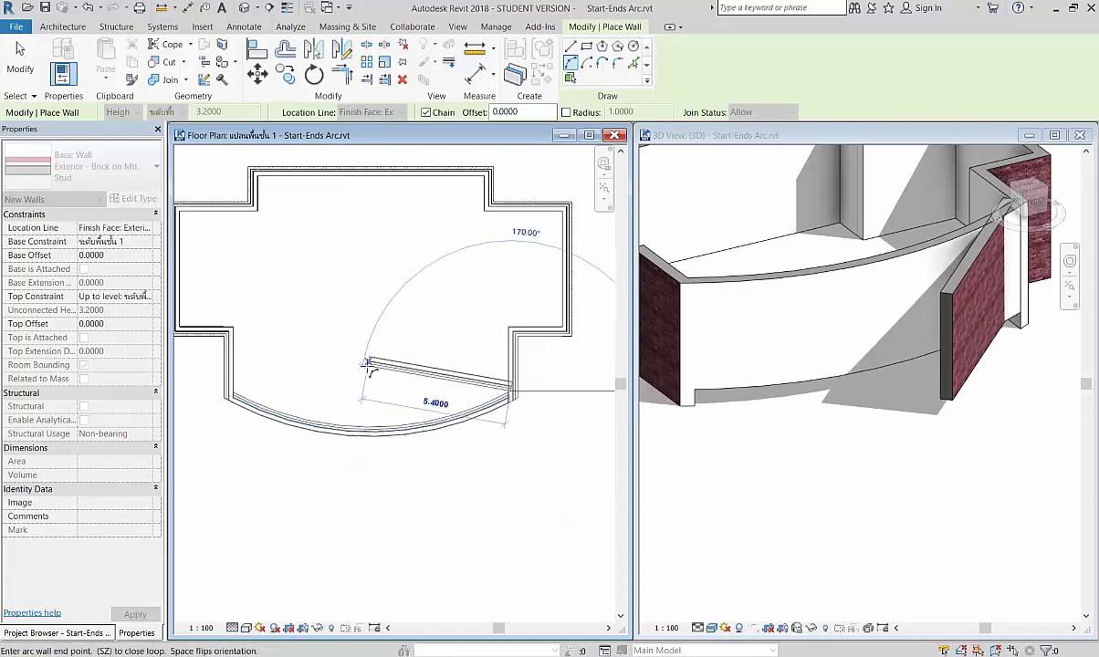
key("ctrl+z")
left_click(365, 435)
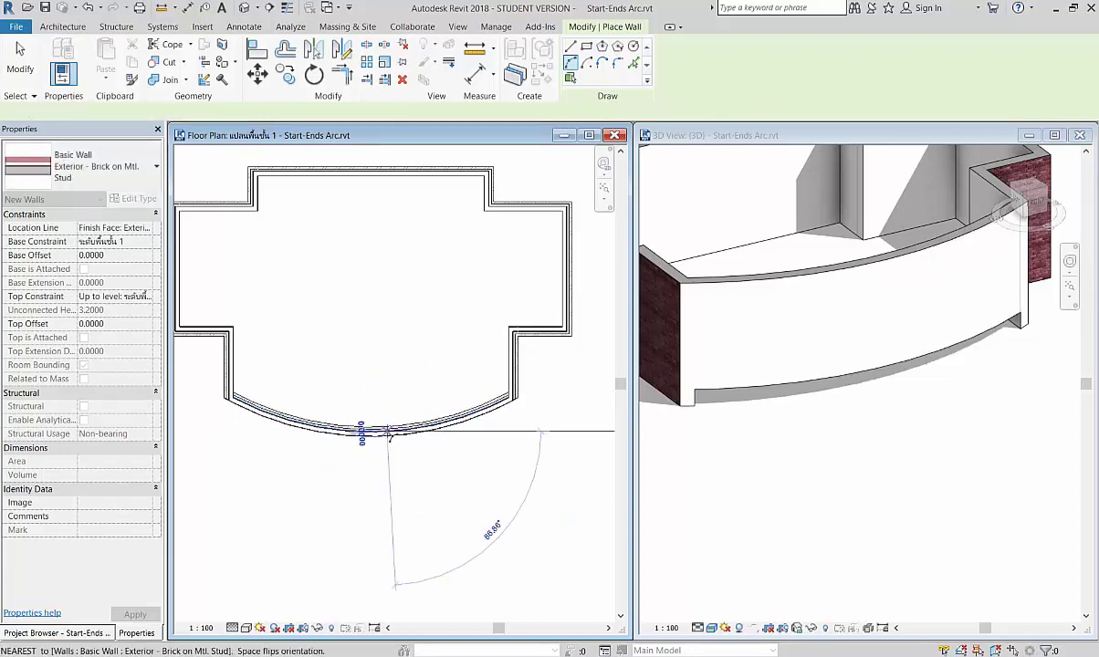
key("Escape")
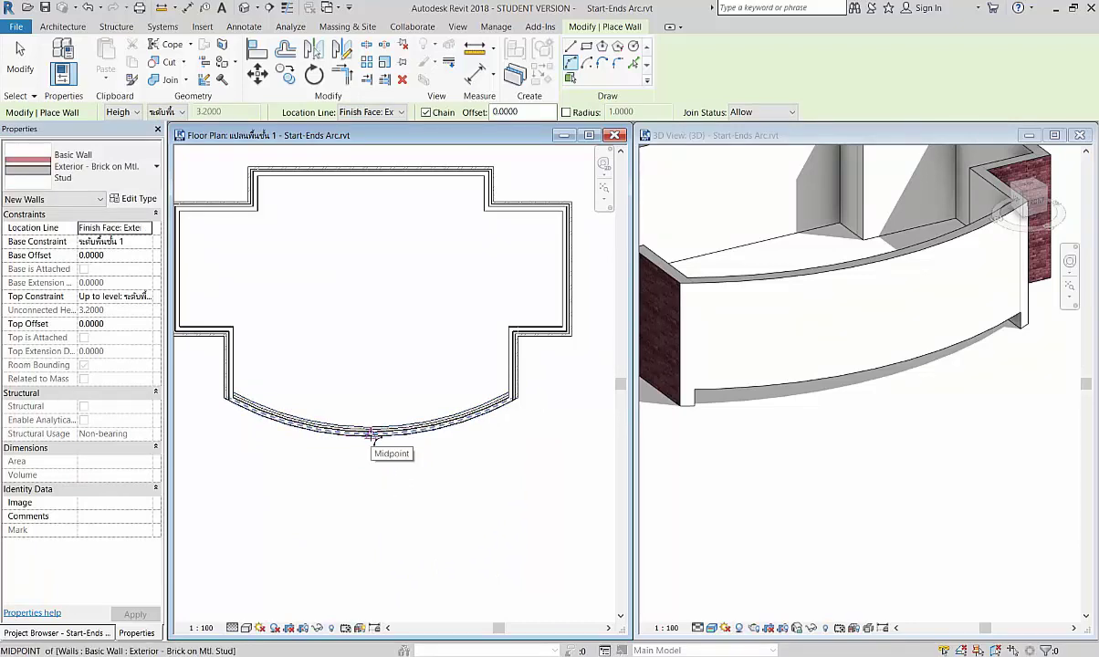
key("Escape")
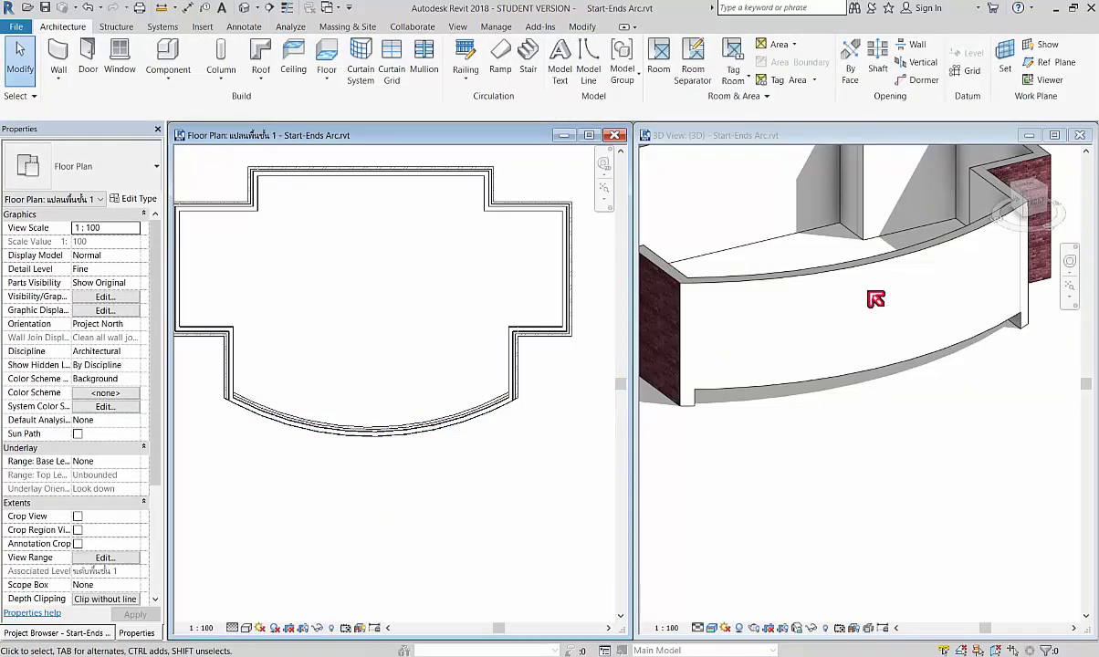
In 3D, drop the curved wall's base to a -0.5360 offset below the level
left_click(873, 295)
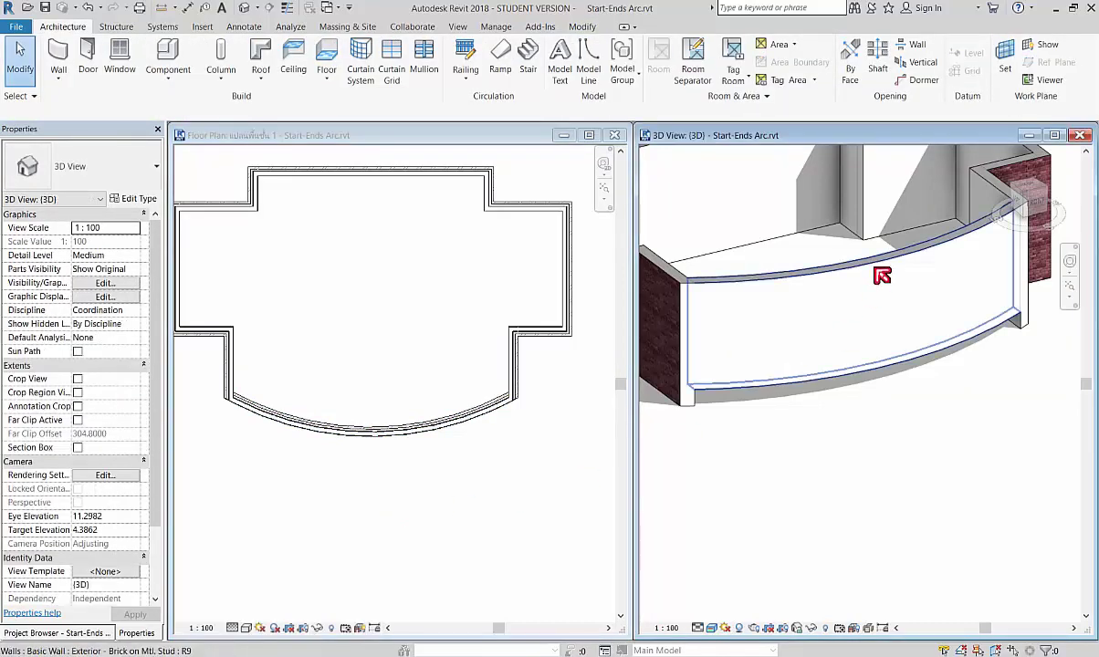
left_click(881, 276)
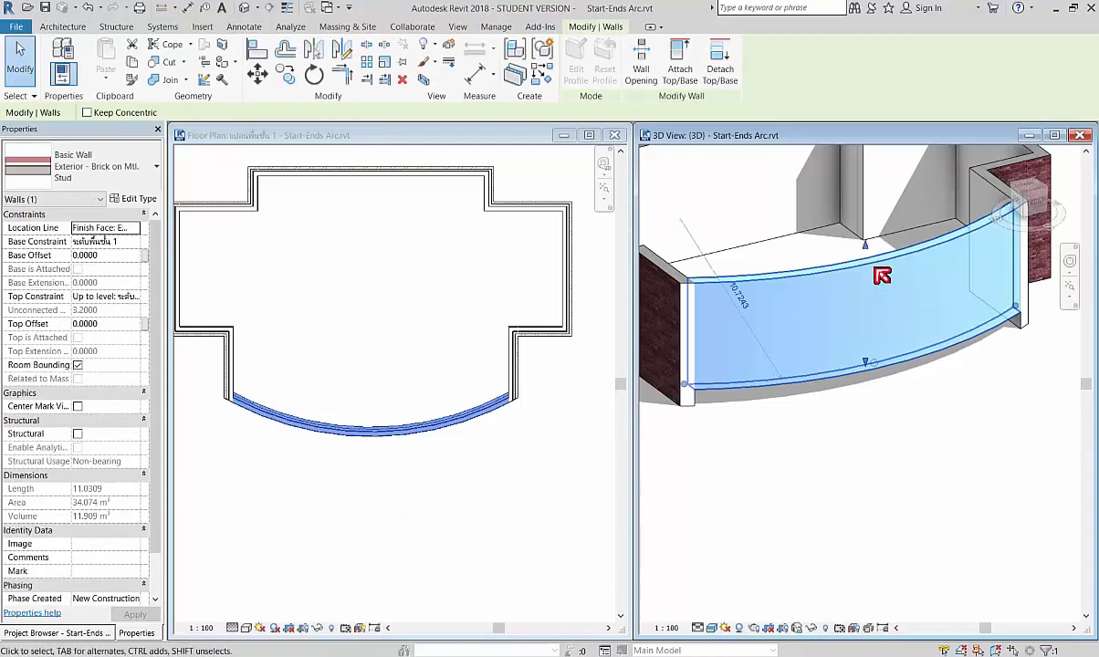
left_click(838, 507)
scroll(821, 356, "up", 3)
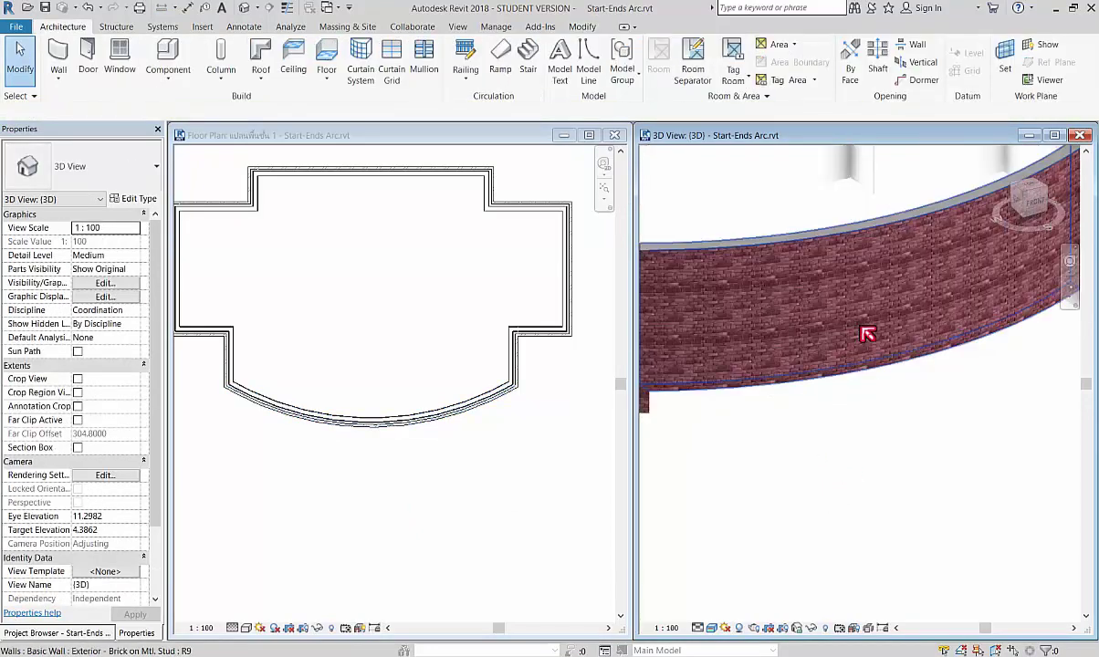
left_click(869, 324)
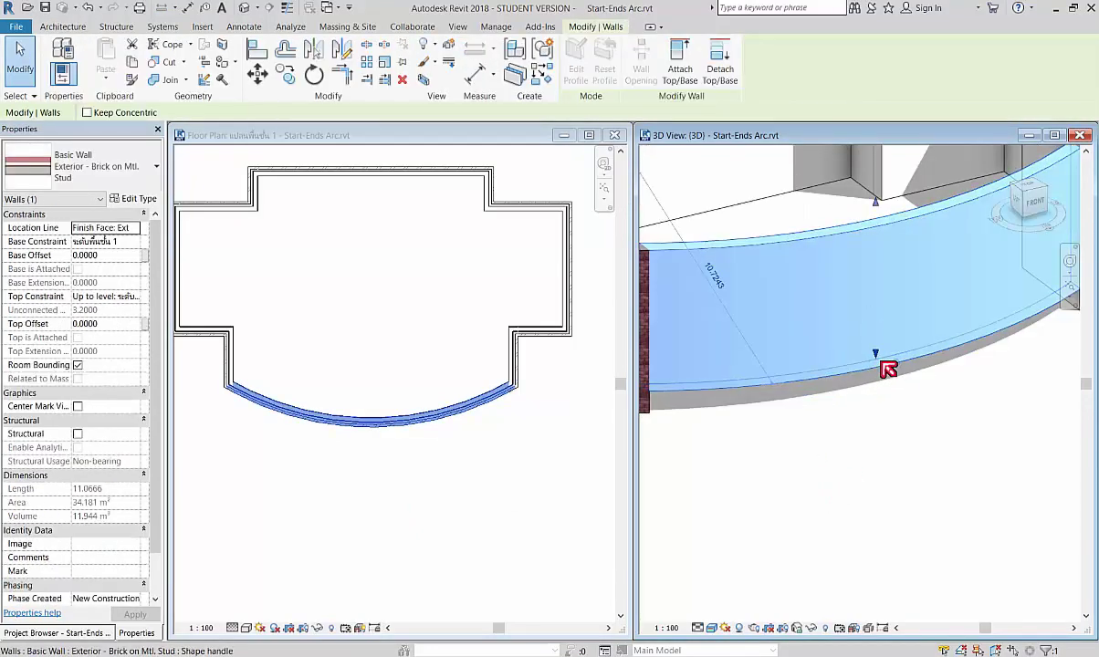
left_click_drag(884, 361, 878, 376)
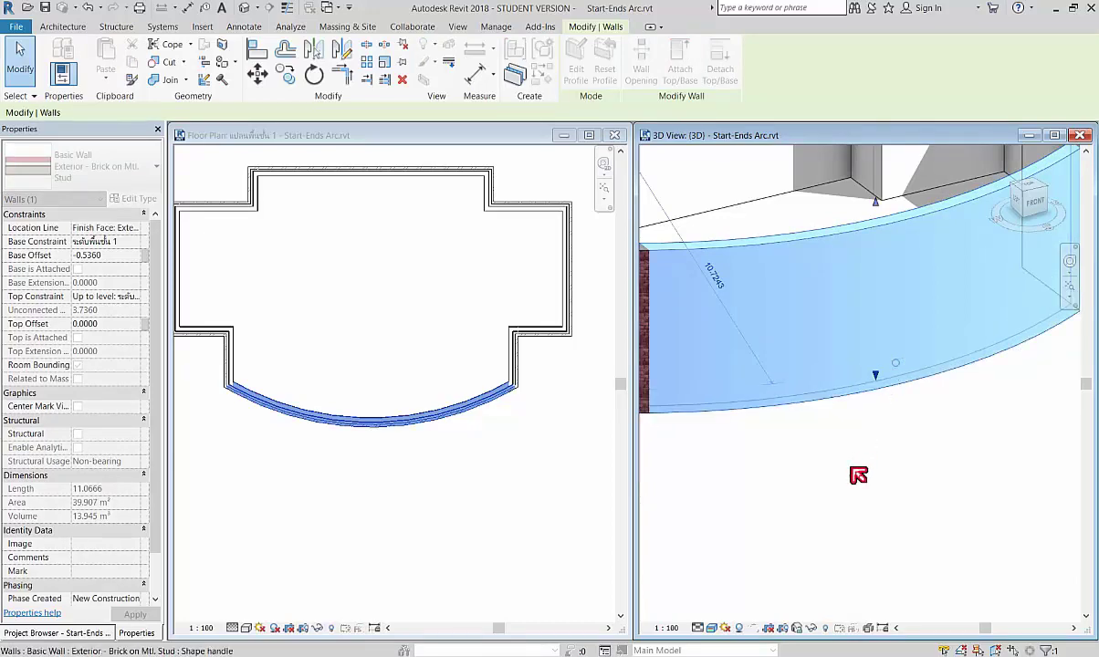
left_click(858, 474)
scroll(861, 427, "down", 3)
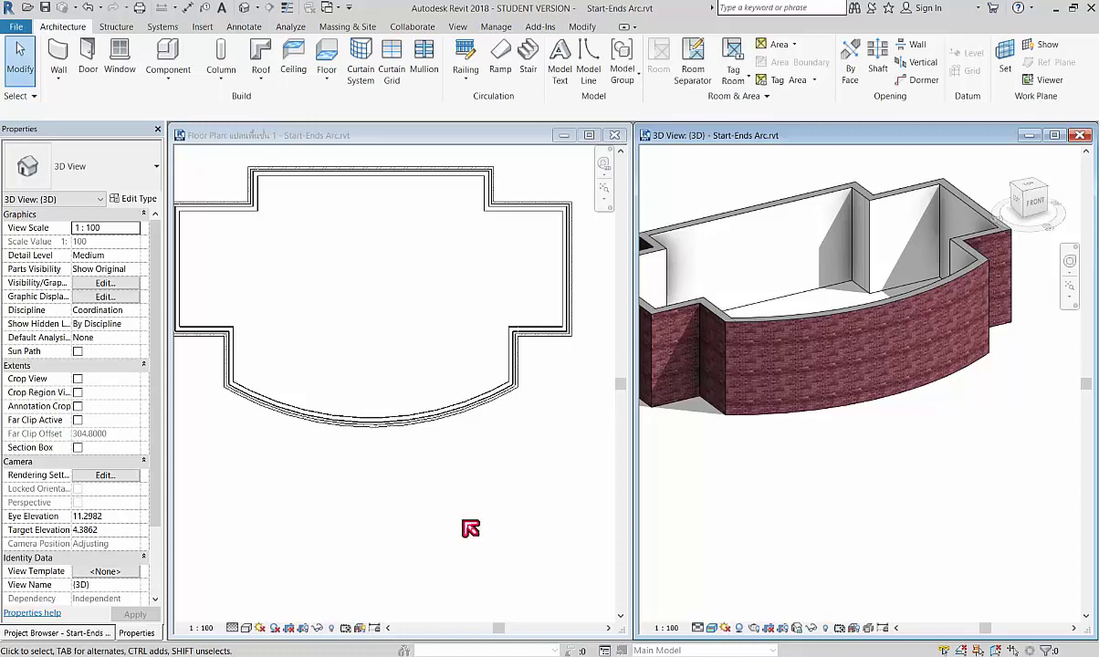
left_click(338, 516)
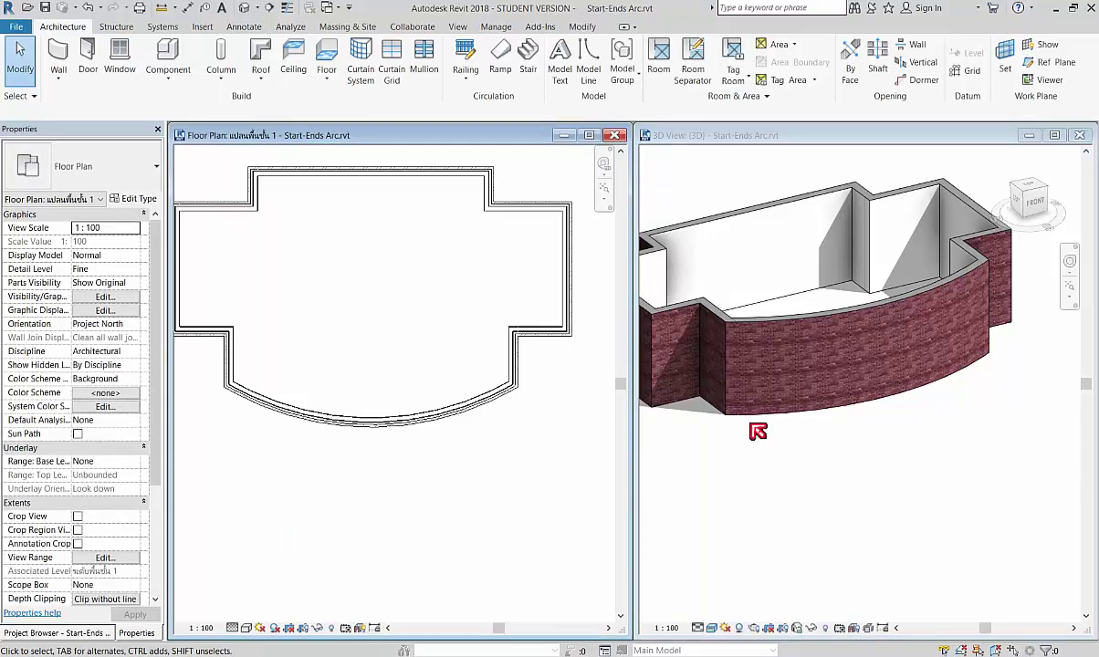
scroll(353, 430, "down", 2)
scroll(547, 320, "down", 1)
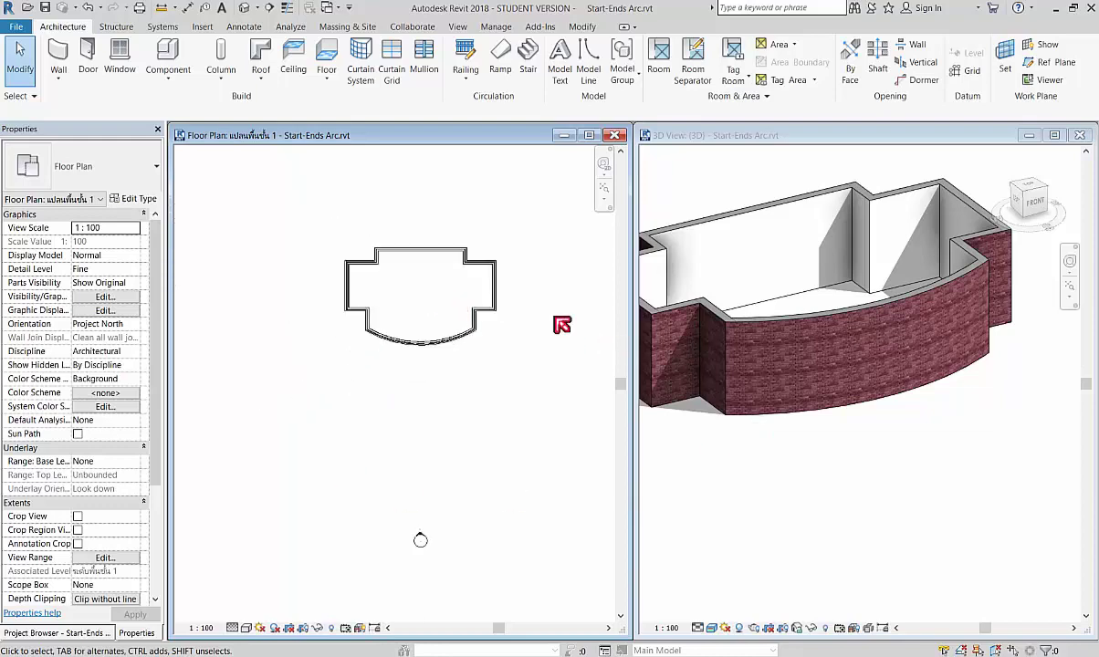
scroll(356, 269, "down", 1)
middle_click_drag(356, 270, 411, 367)
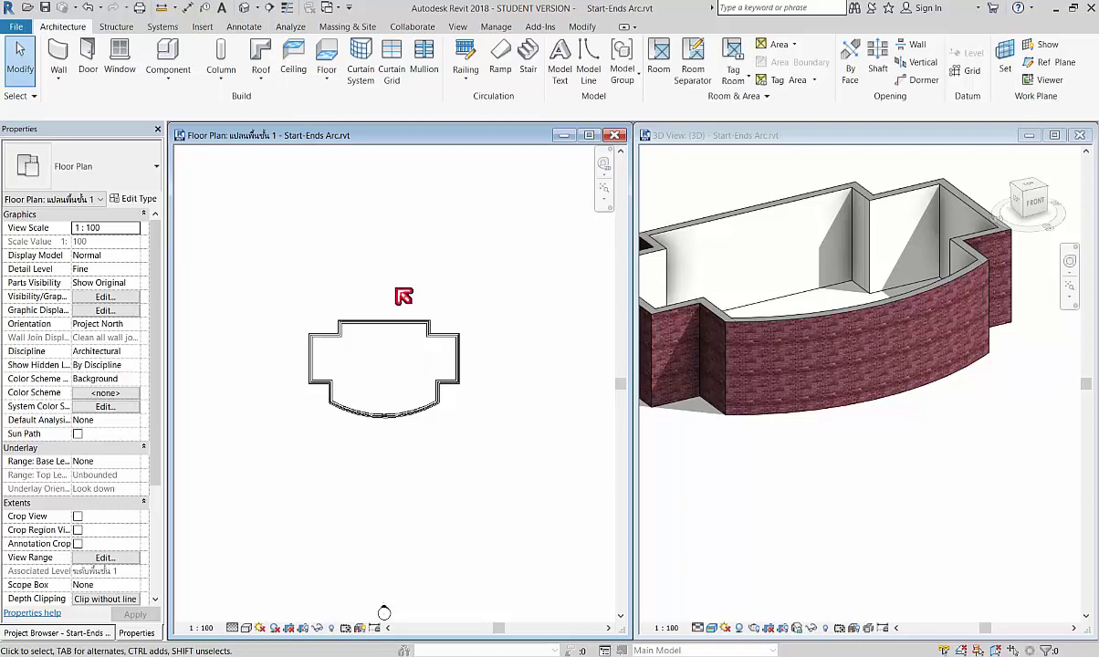
scroll(403, 310, "up", 4)
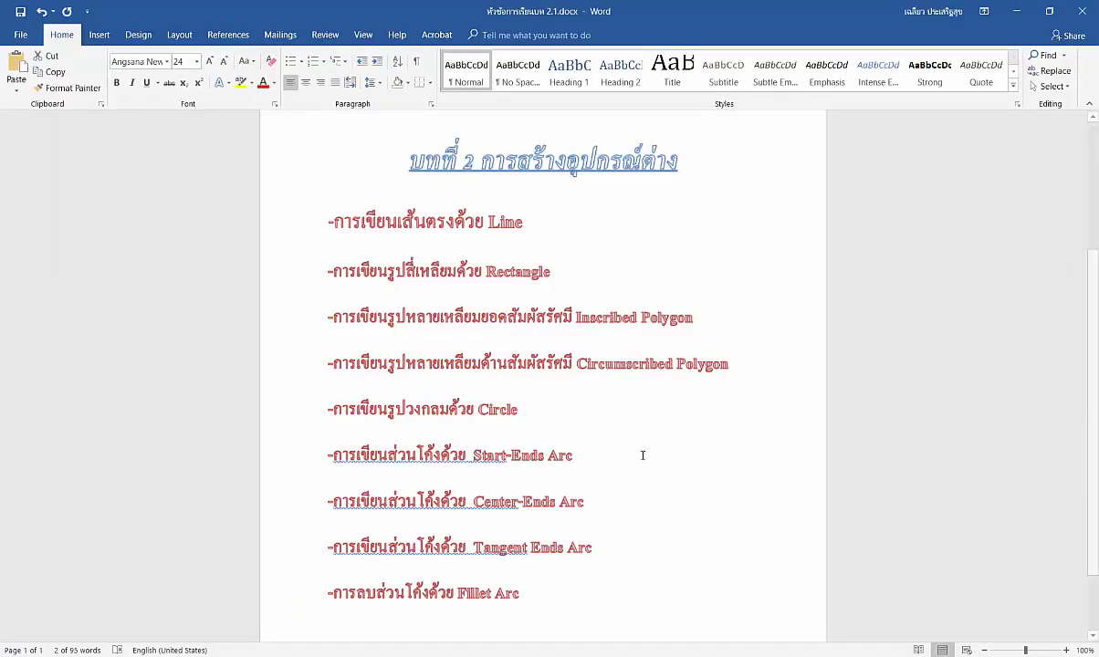
left_click(589, 501)
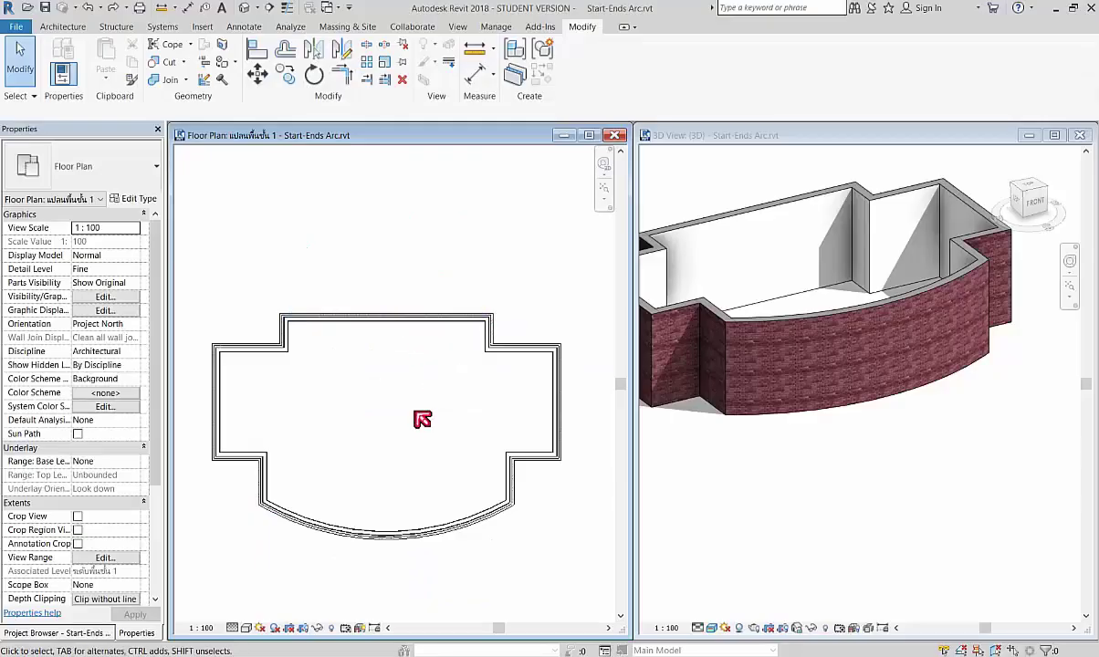
Add a Center-ends arc brick wall of radius 2.5 centred on the top wall's midpoint
scroll(416, 414, "up", 1)
scroll(426, 376, "down", 1)
middle_click_drag(429, 412, 420, 410)
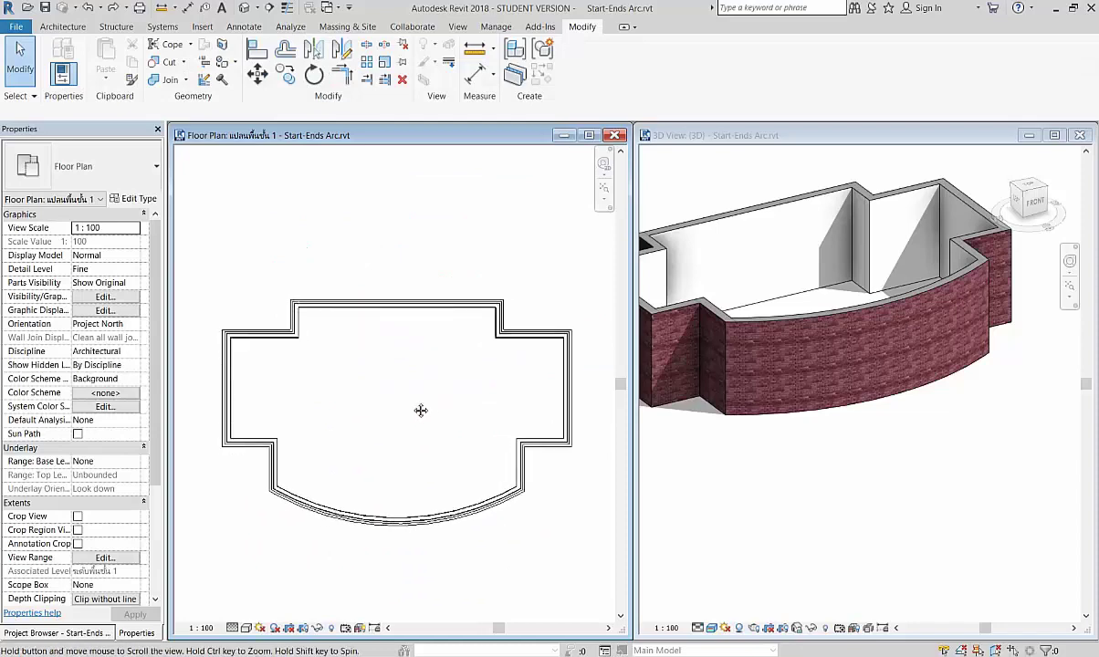
left_click(60, 27)
left_click(62, 52)
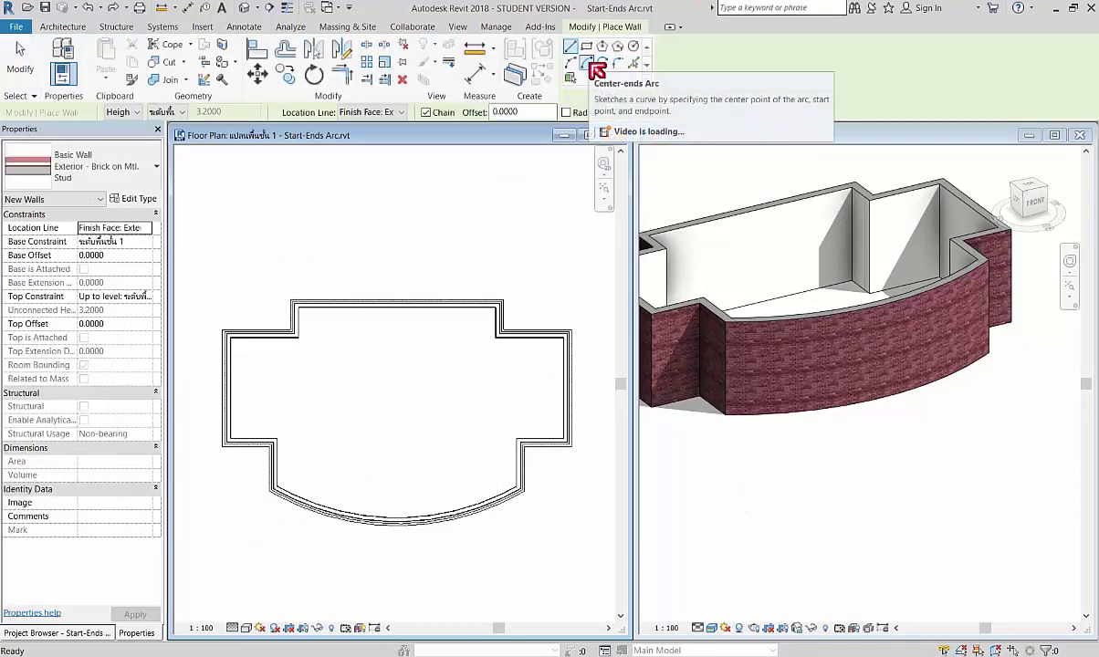
left_click(590, 64)
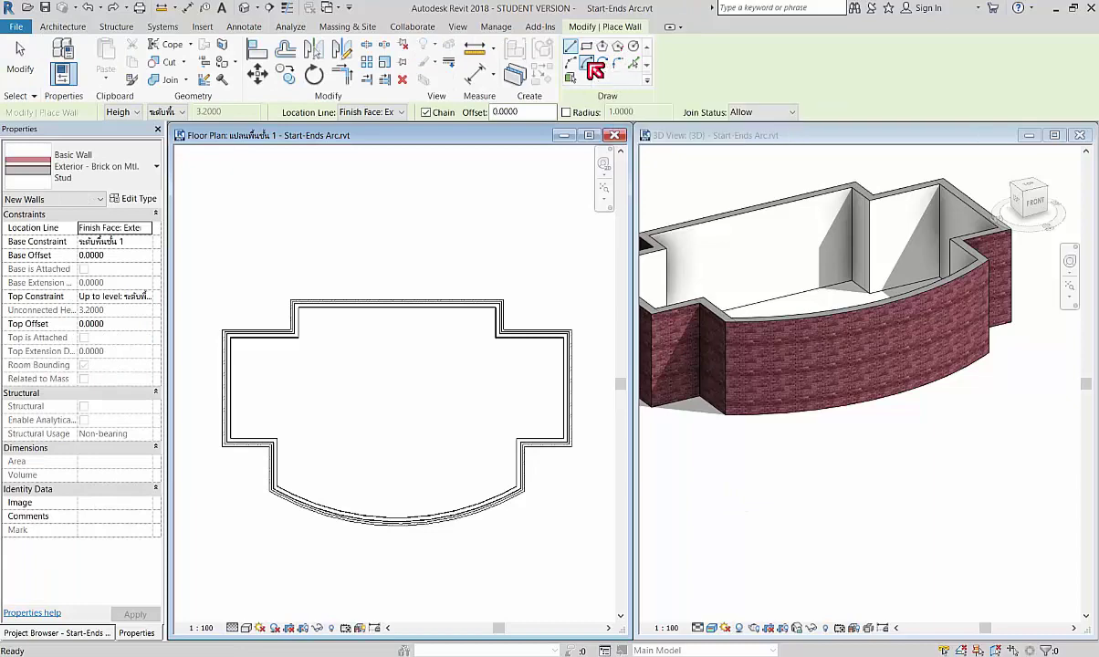
left_click(396, 307)
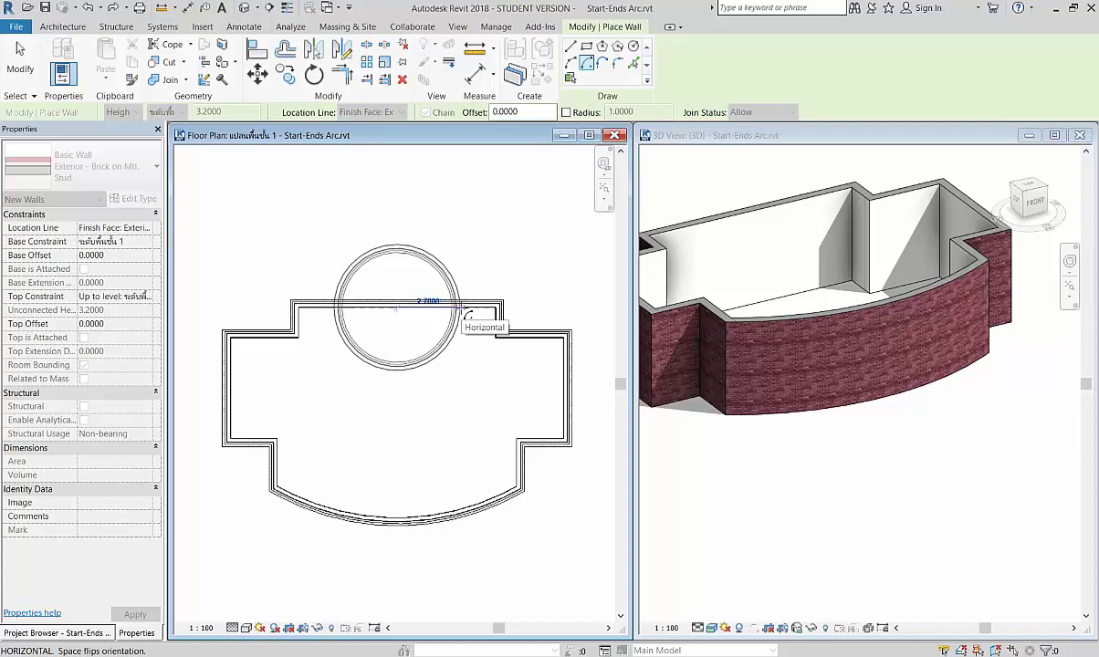
type("2.5")
key("Return")
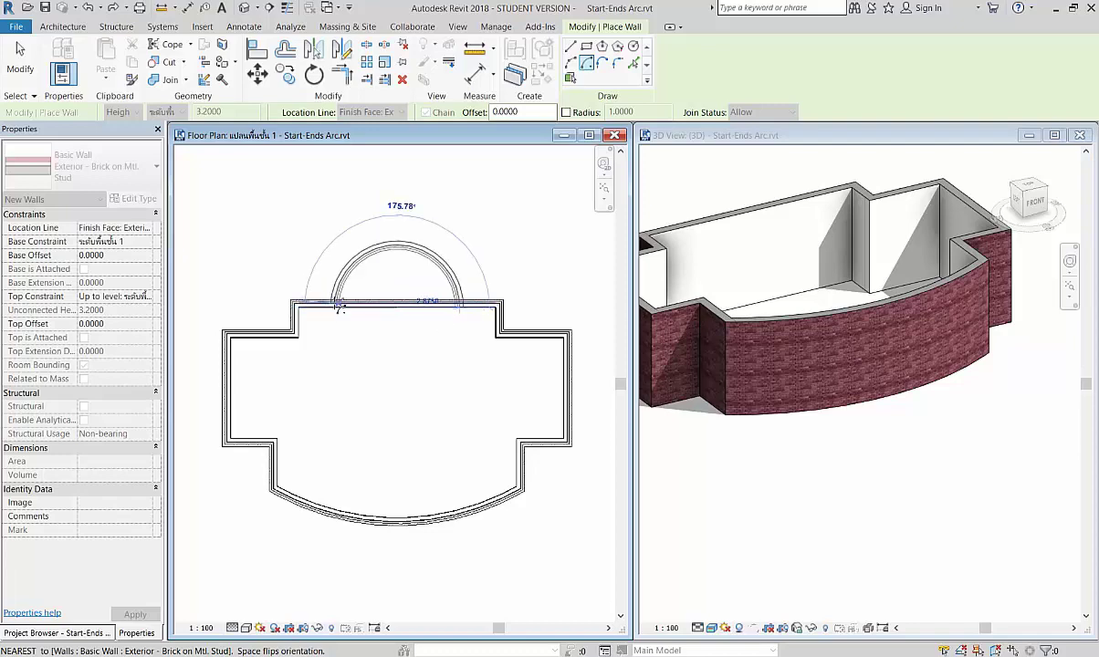
left_click(338, 307)
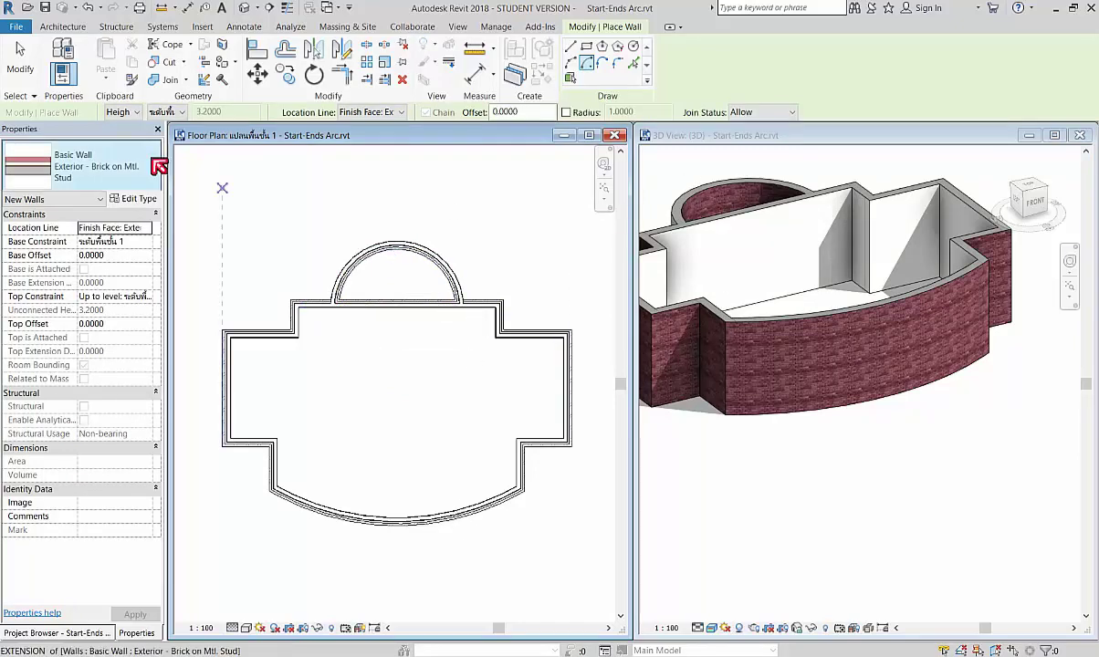
key("Escape")
key("Escape")
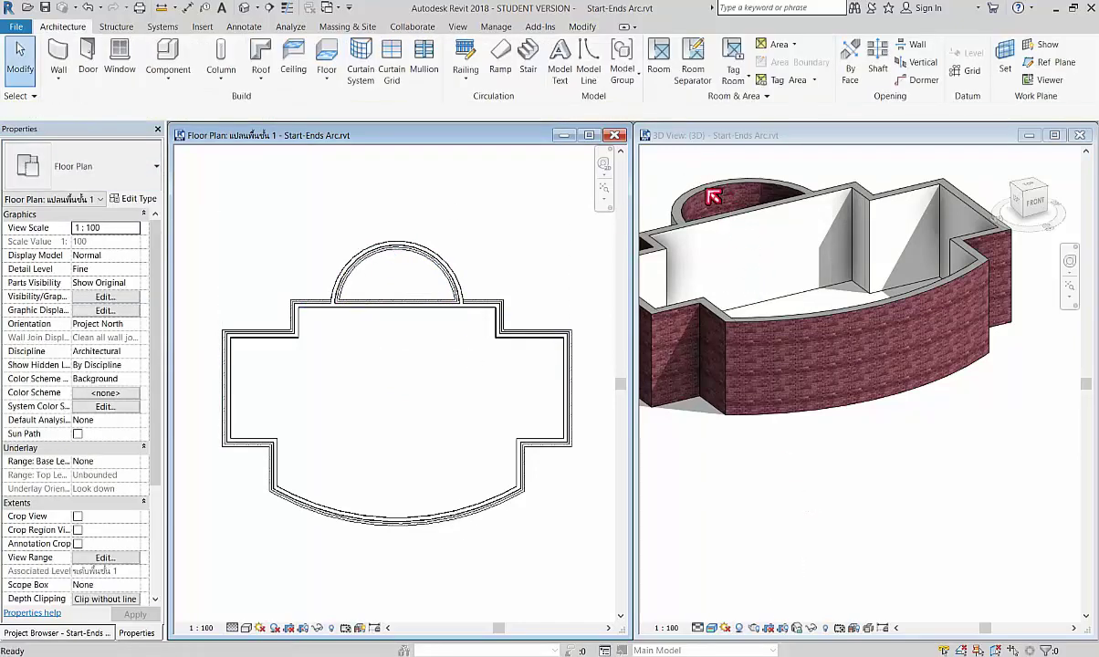
Flip the small semicircular back wall so its brick faces outward, then orbit to check
left_click(713, 196)
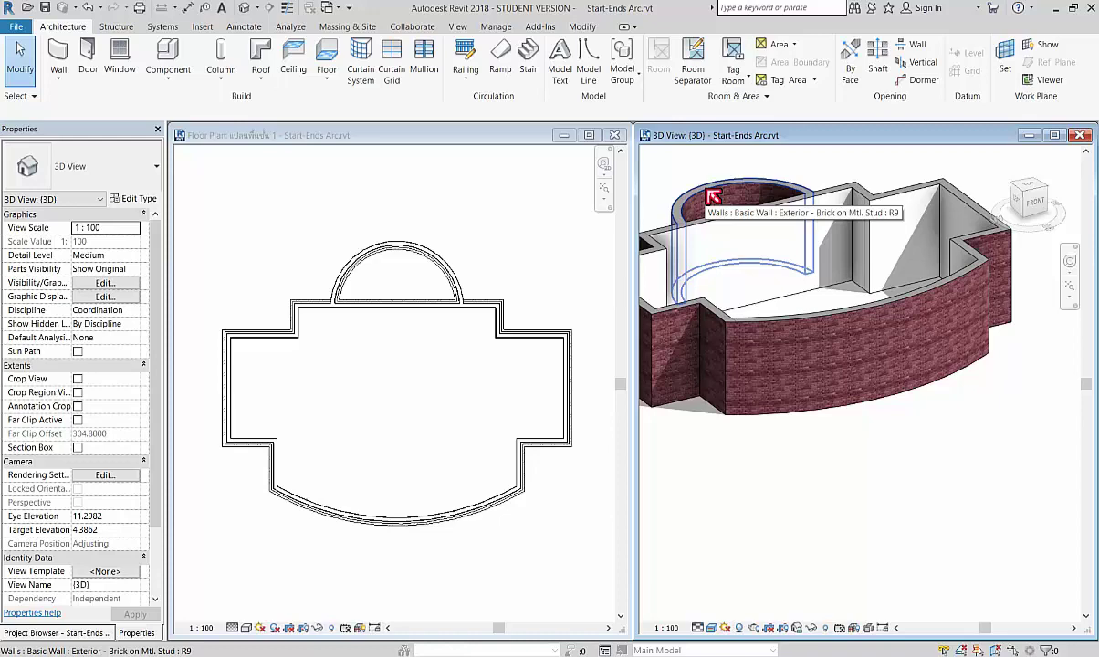
left_click(713, 196)
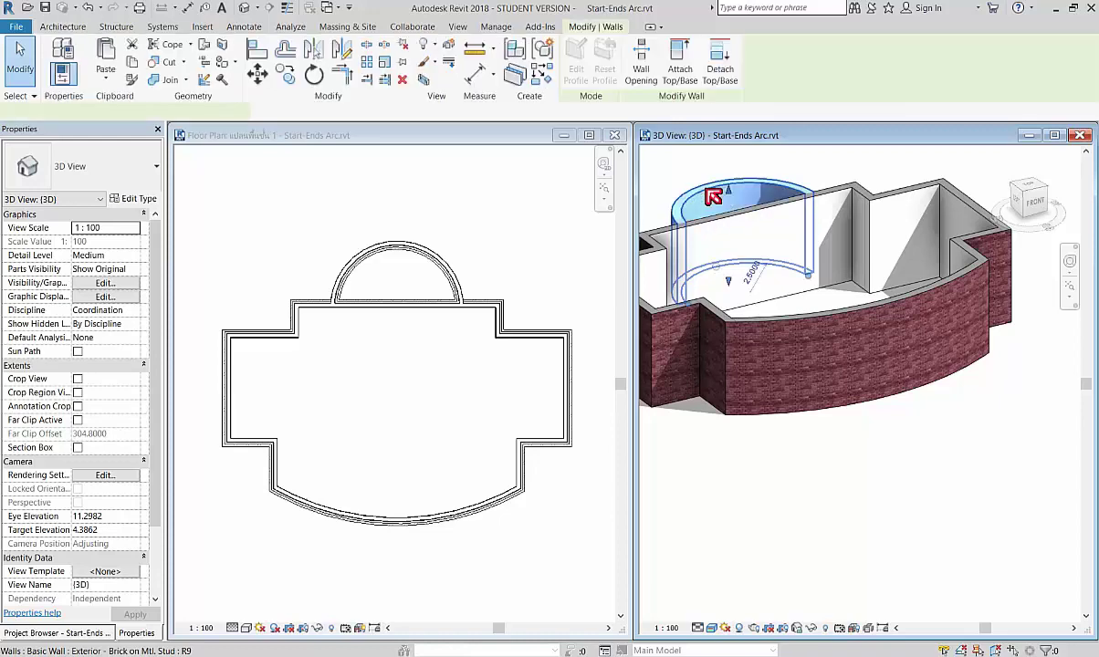
left_click(780, 518)
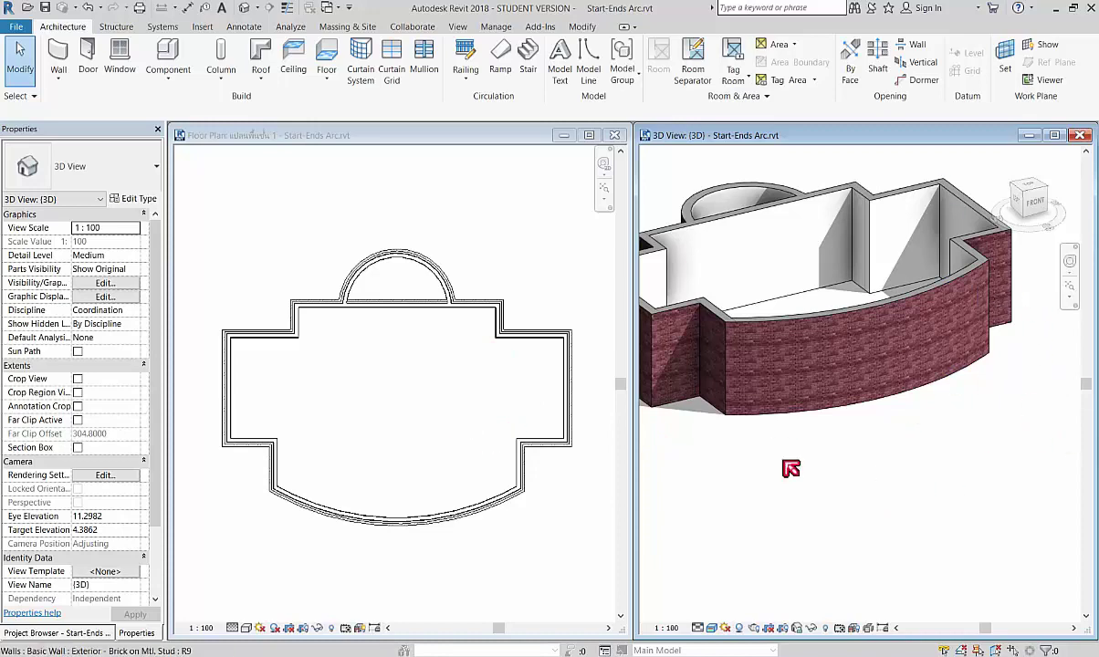
mouse_move(801, 487)
middle_mouse_down("shift")
mouse_move(838, 490)
mouse_move(992, 449)
mouse_move(970, 502)
mouse_move(992, 454)
mouse_move(780, 495)
mouse_move(945, 472)
mouse_move(839, 382)
middle_mouse_up("shift")
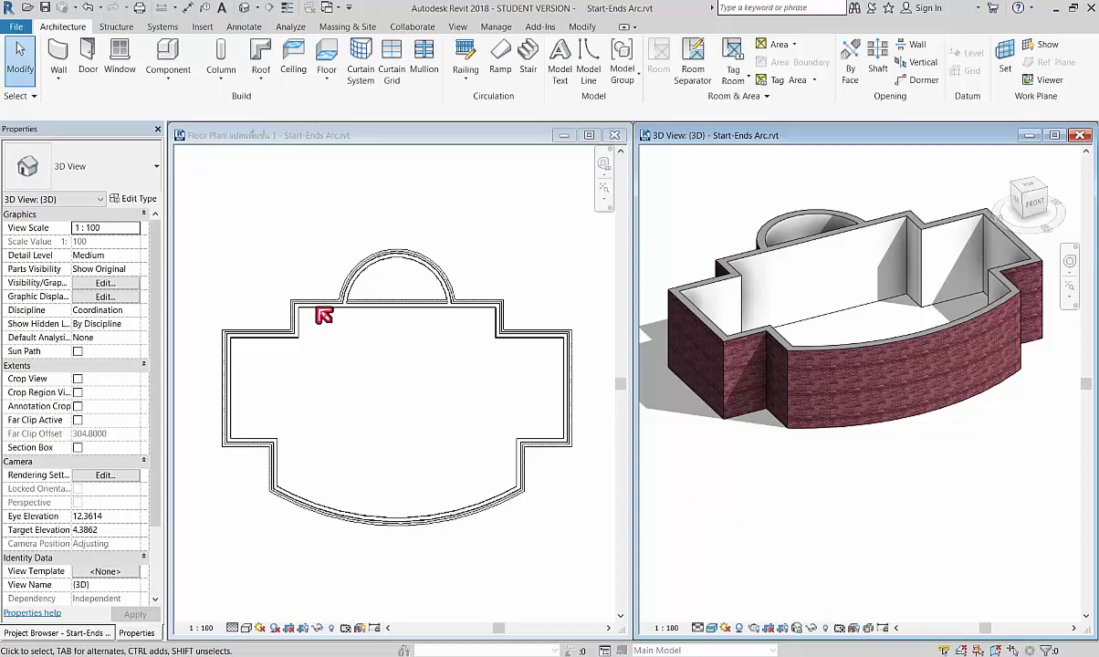
Undo four times to remove both curved walls, then zoom the 3D view to fit
left_click(425, 379)
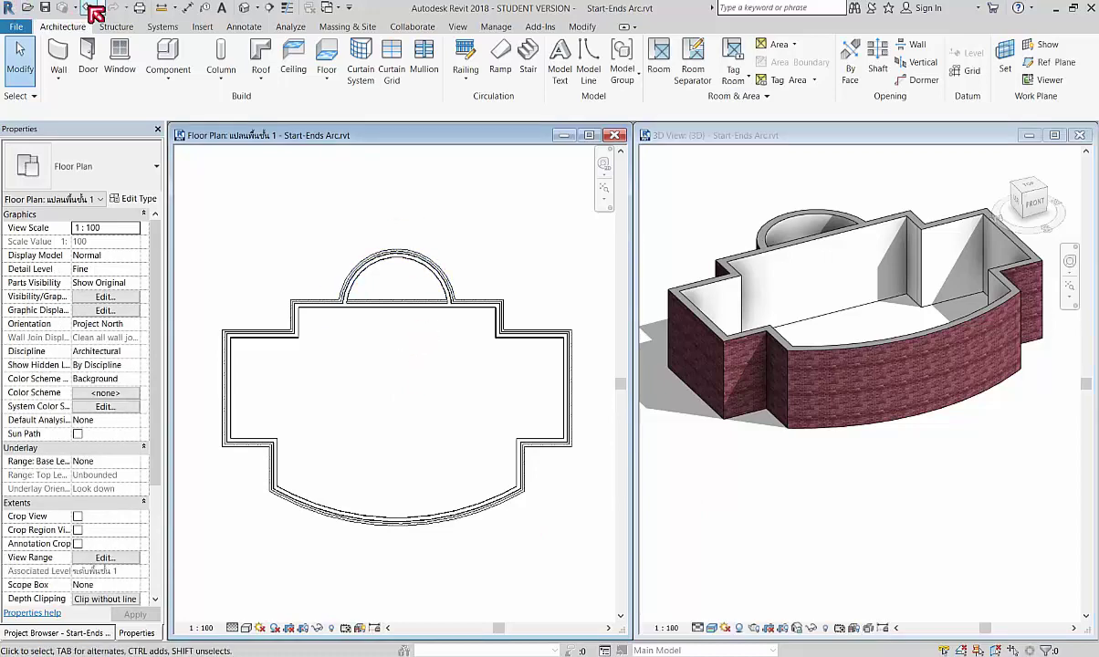
left_click(92, 10)
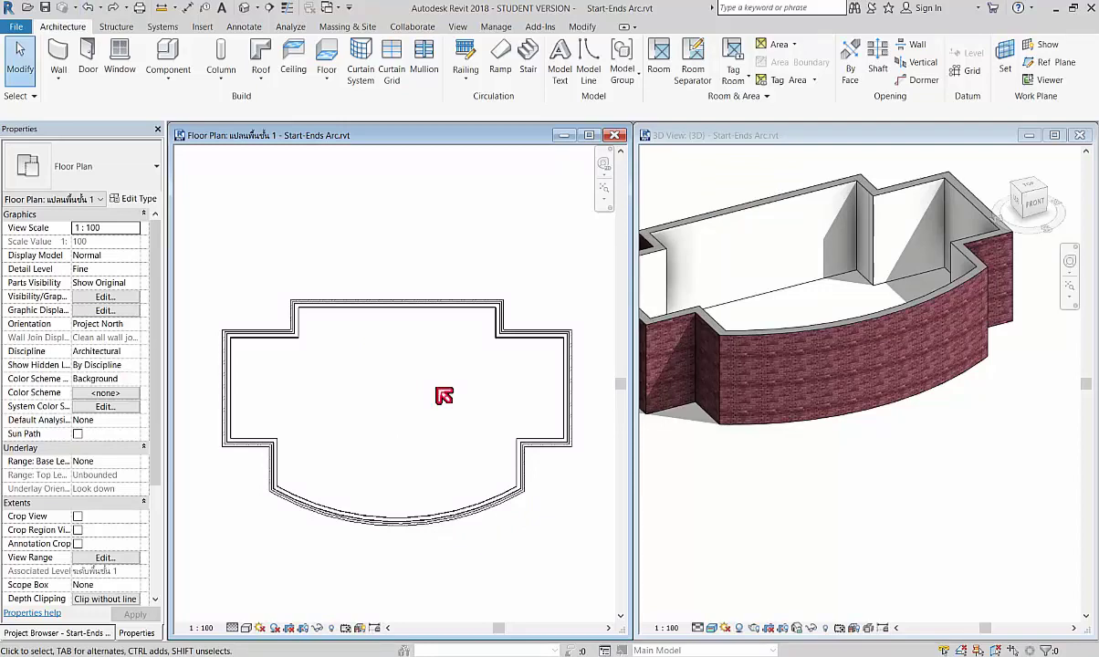
left_click(93, 11)
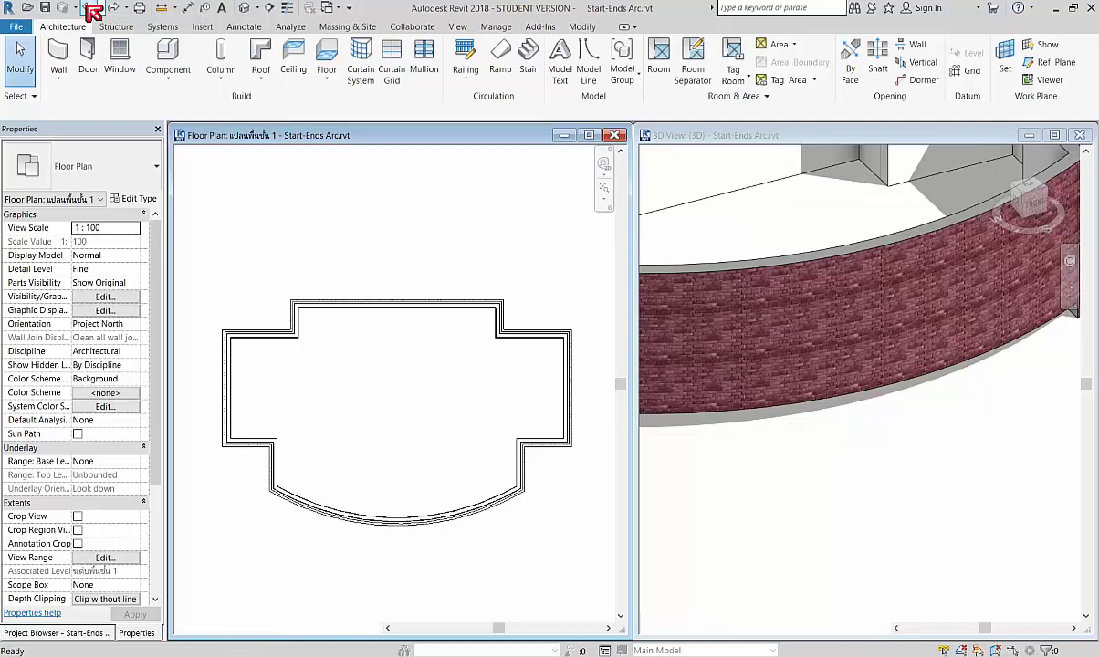
left_click(92, 11)
left_click(92, 11)
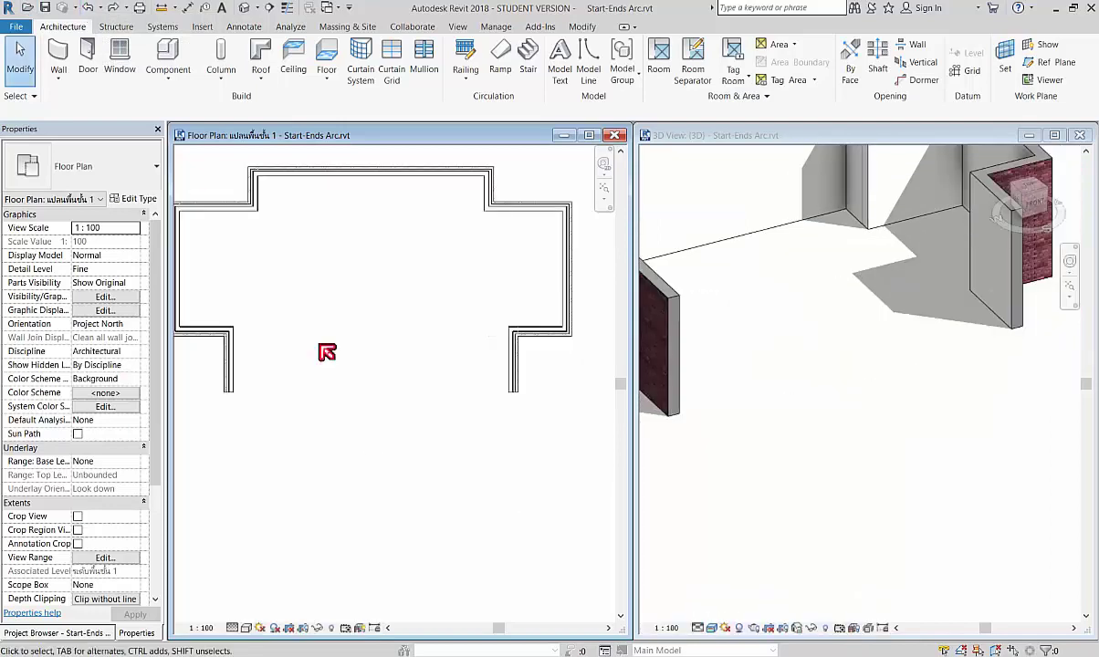
scroll(393, 408, "down", 1)
scroll(372, 314, "down", 1)
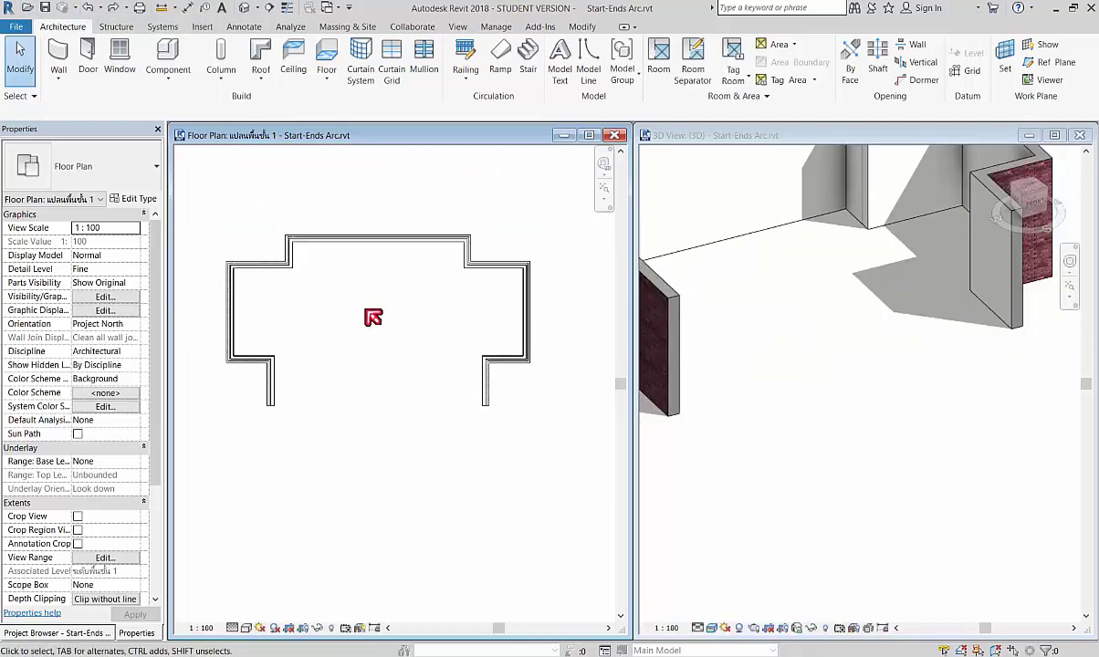
middle_click_drag(374, 317, 381, 330)
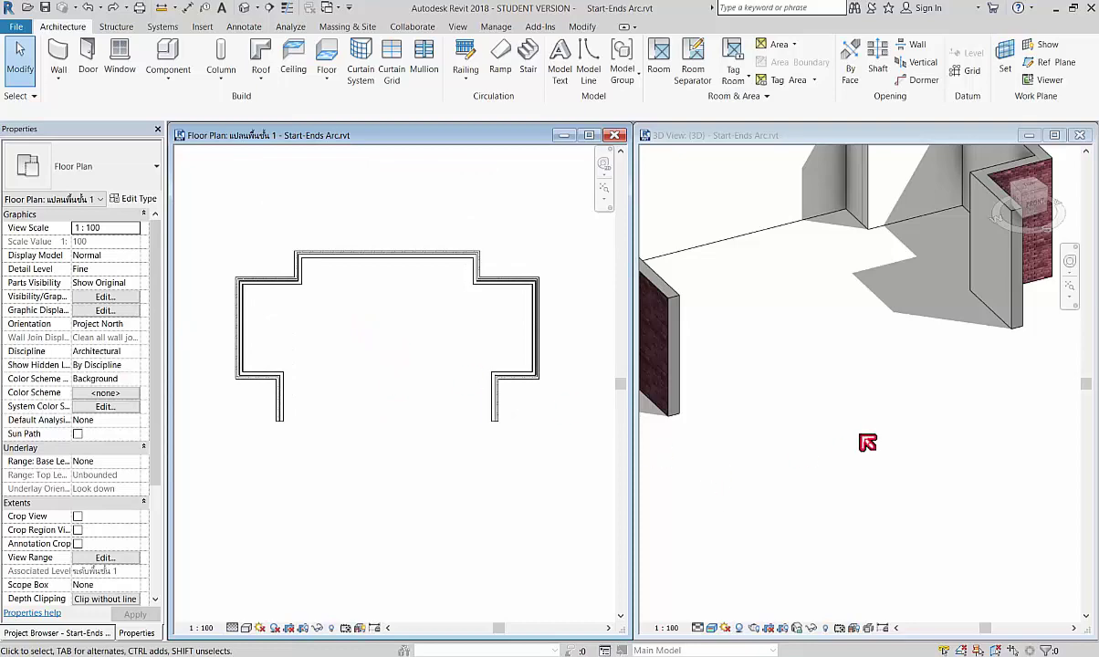
left_click(752, 442)
key("z")
key("f")
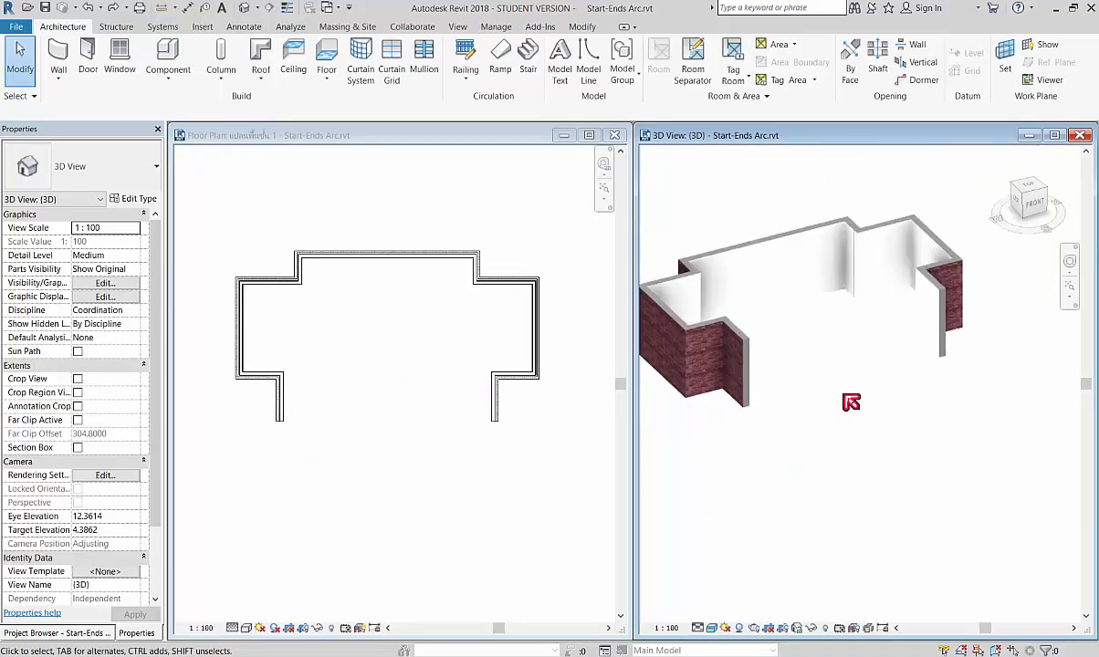
Draw a 180° start-end-radius arc brick wall joining the left and right leg ends
left_click(73, 58)
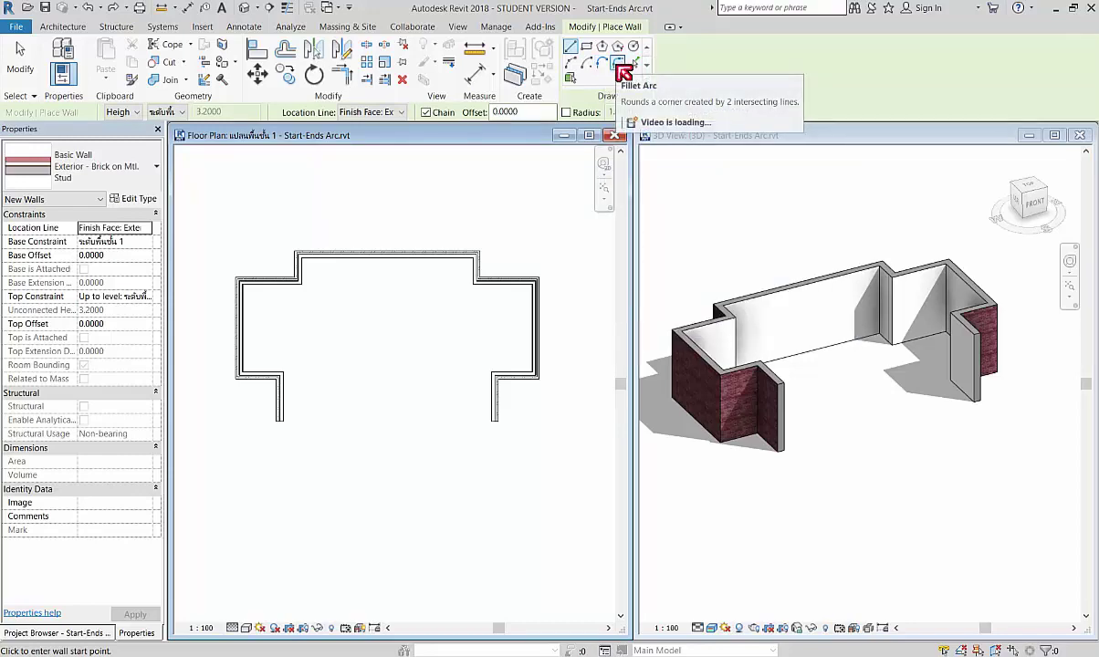
left_click(602, 64)
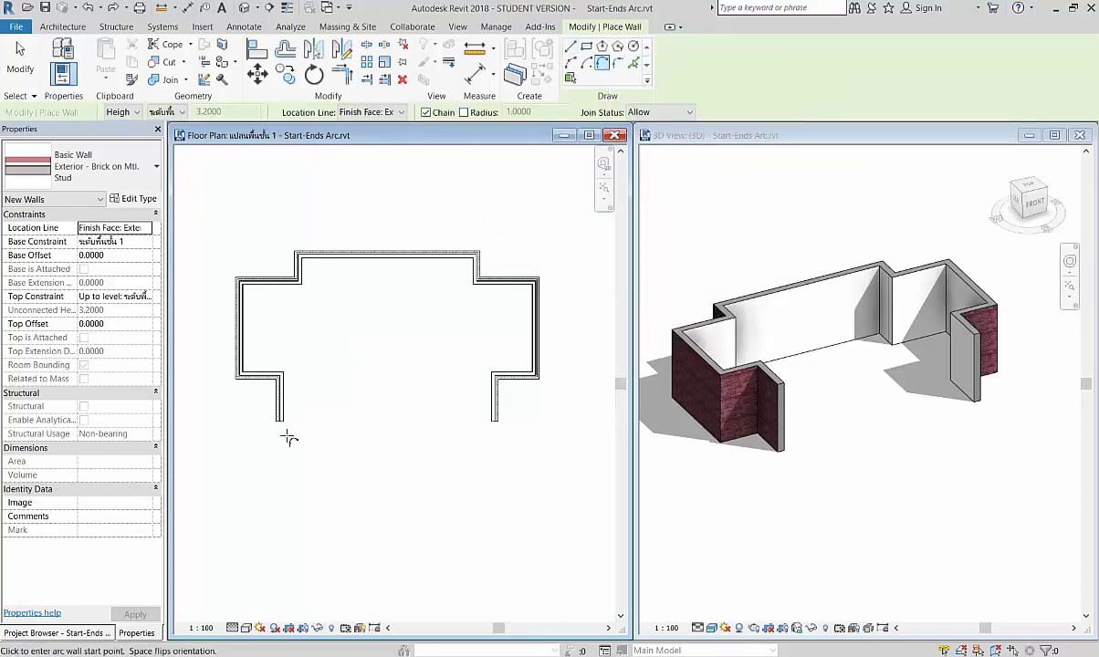
scroll(289, 439, "up", 2)
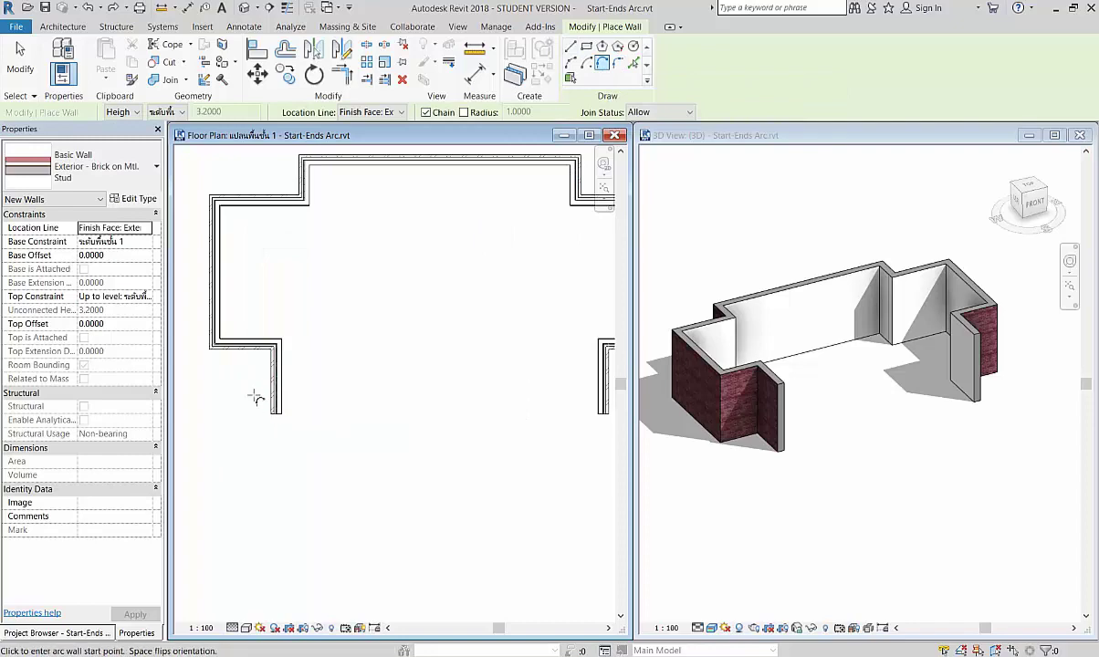
scroll(255, 398, "down", 2)
left_click(264, 404)
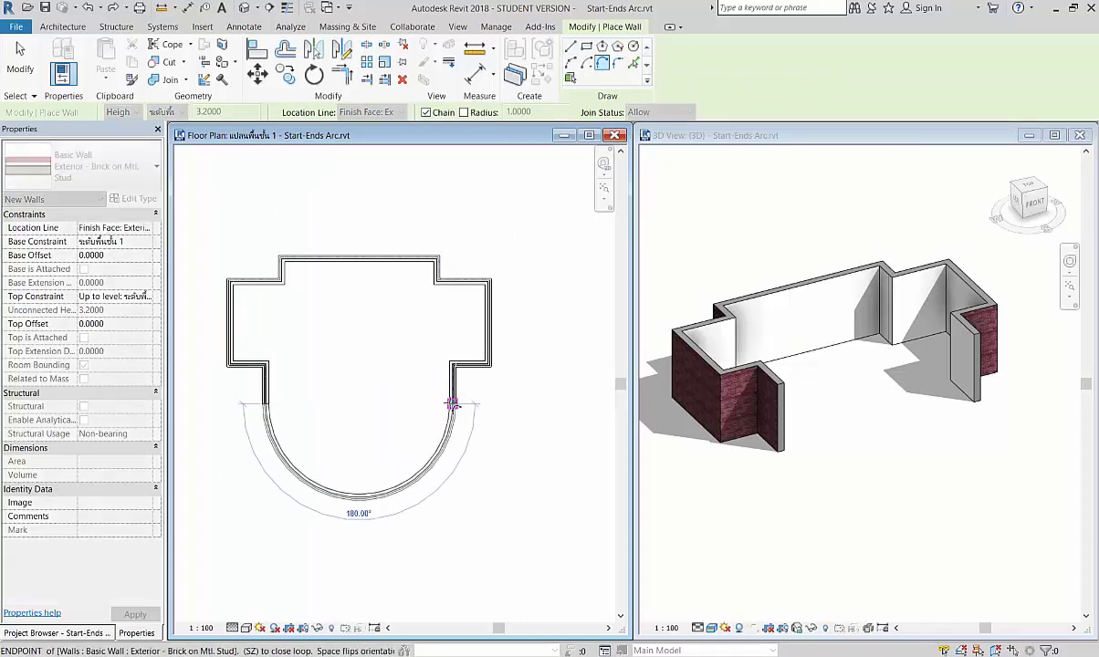
scroll(453, 405, "up", 2)
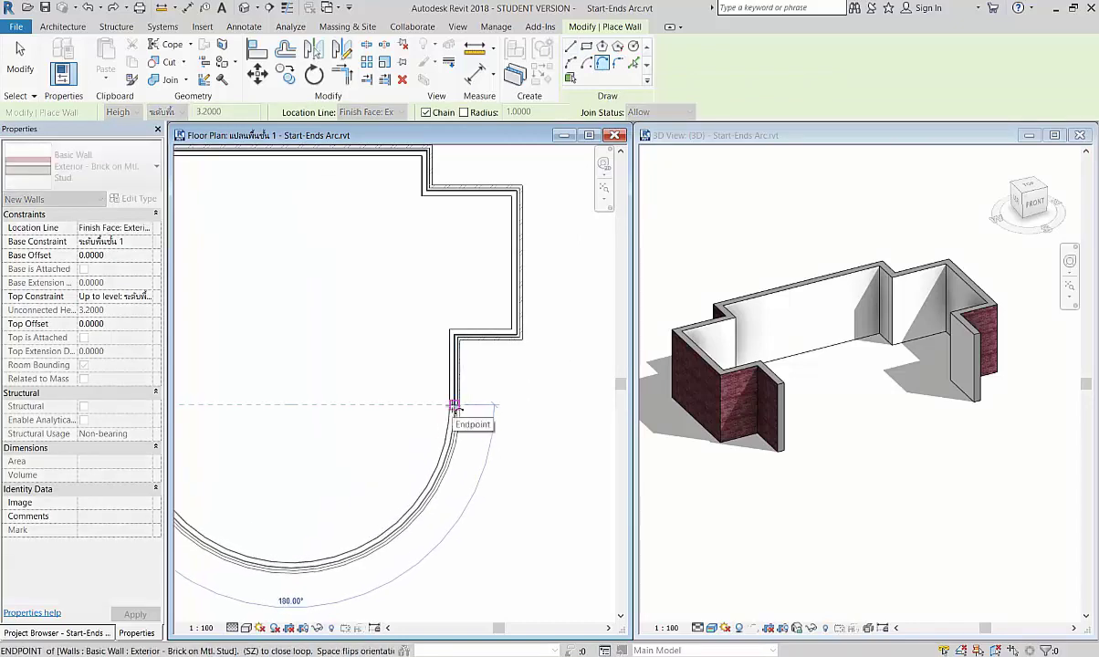
left_click(454, 406)
scroll(467, 378, "down", 2)
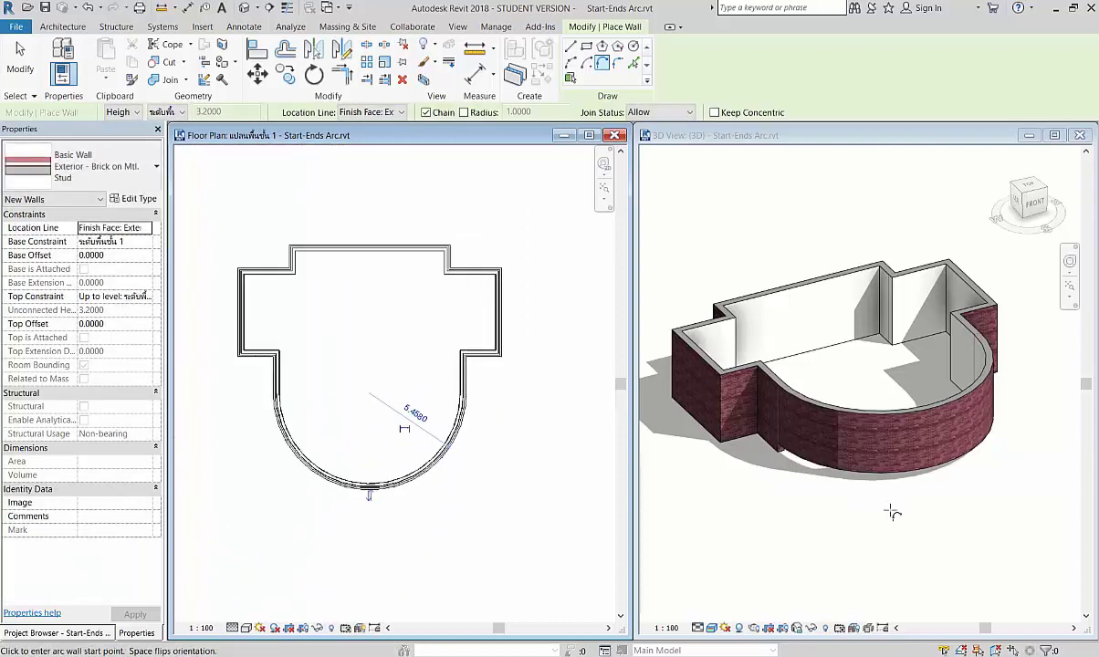
scroll(891, 513, "up", 3)
scroll(973, 525, "down", 1)
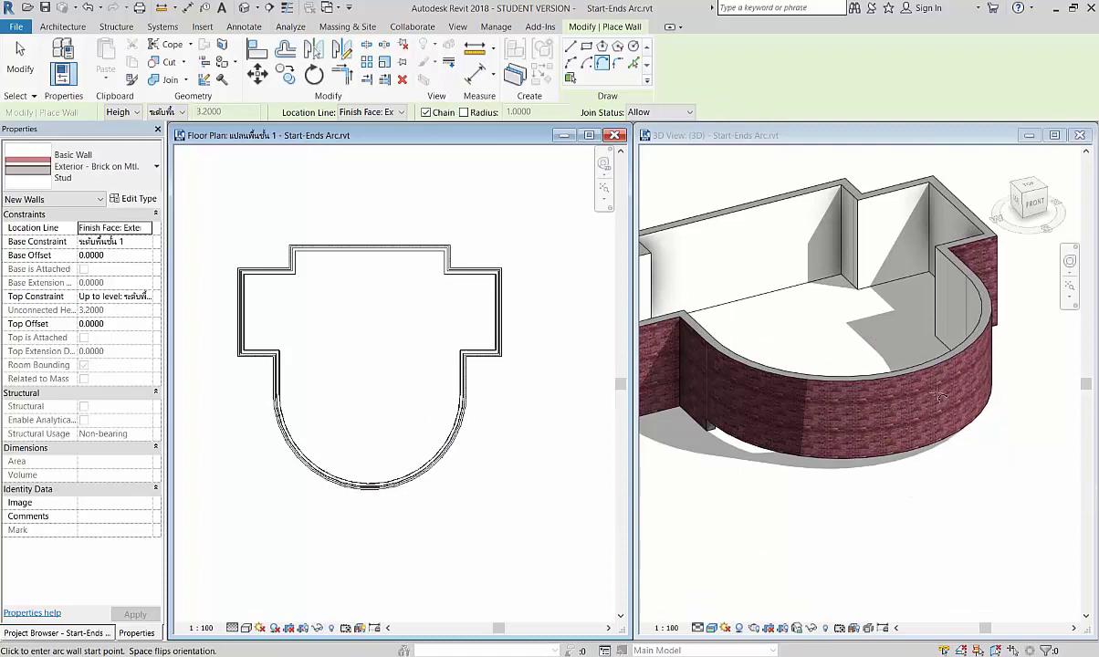
key("Escape")
key("Escape")
Drag the curved front wall's base down to a -0.2209 offset, making it 3.4209 tall
left_click(906, 481)
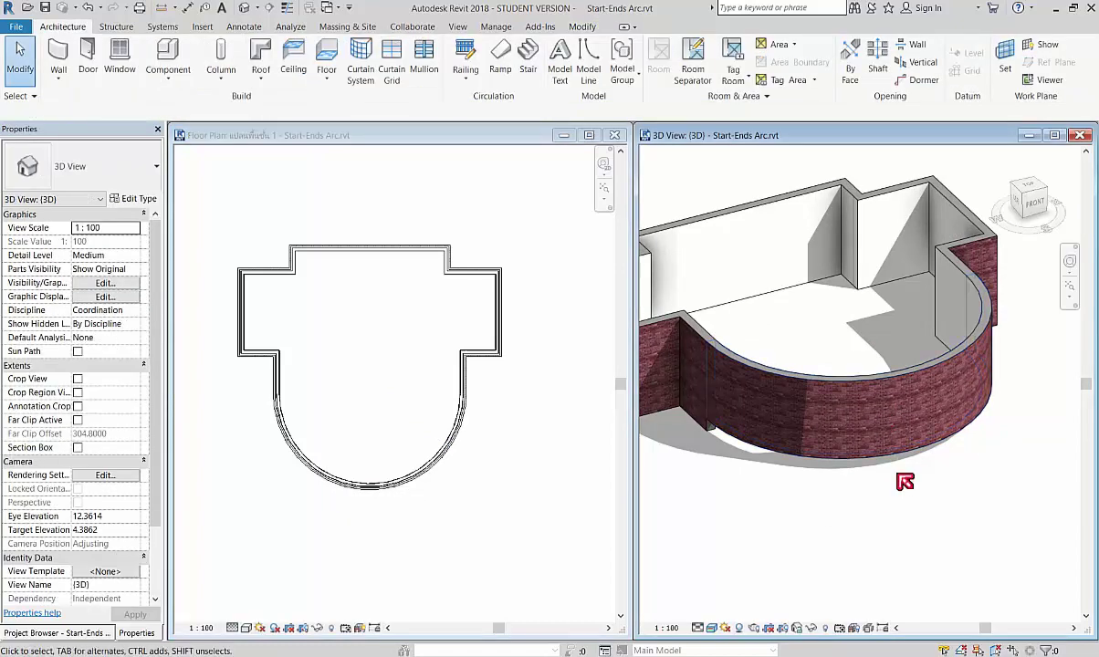
left_click(905, 384)
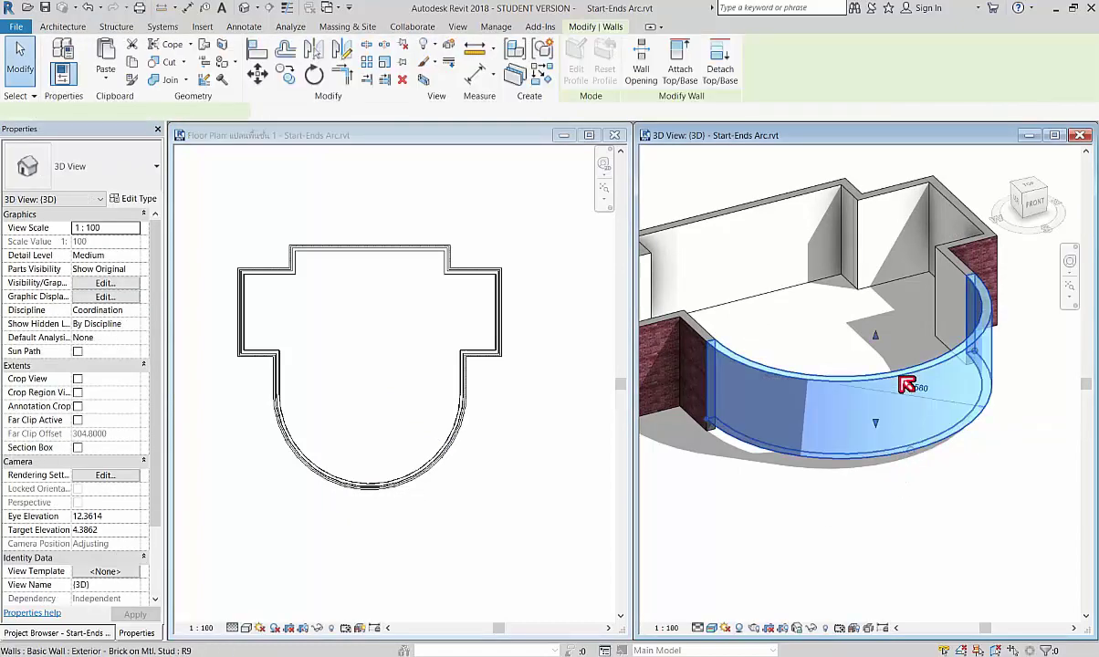
left_click_drag(876, 427, 831, 521)
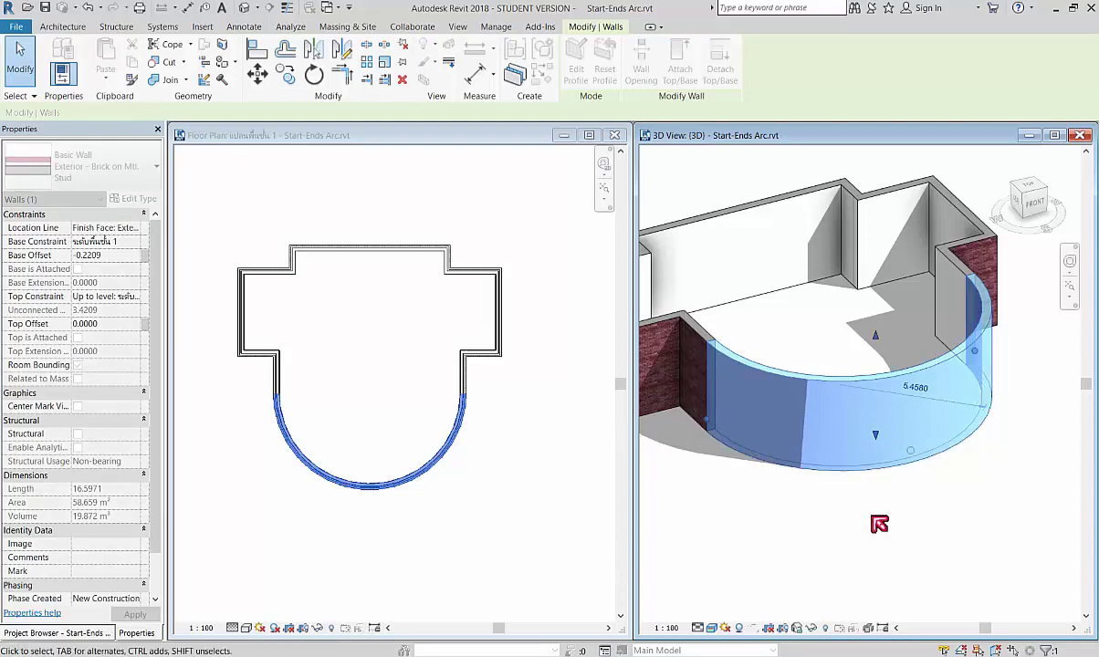
left_click(829, 496)
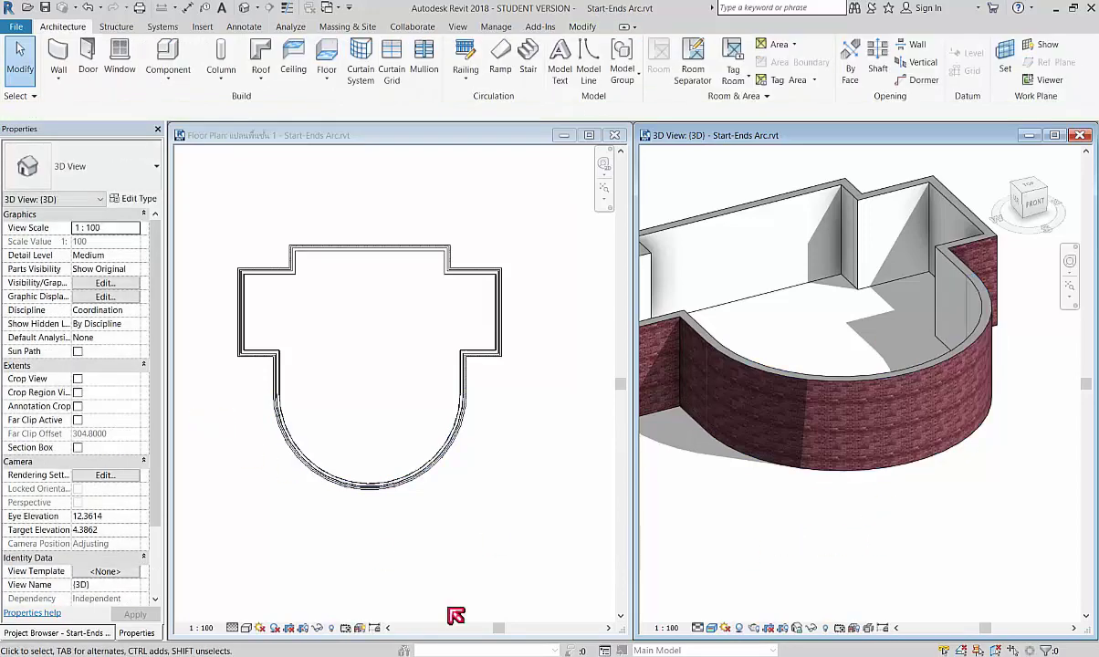
left_click(488, 492)
mouse_move(898, 388)
middle_mouse_down("shift")
mouse_move(939, 446)
mouse_move(889, 435)
middle_mouse_up("shift")
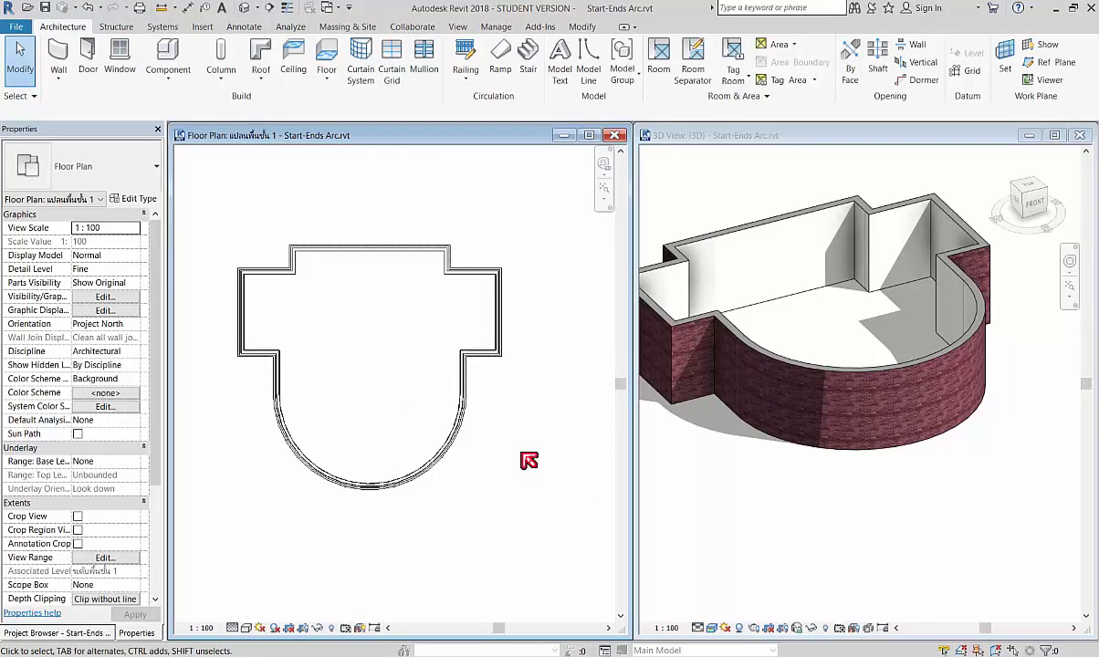
Undo the curved front wall, leaving the straight brick walls open at the front
left_click(89, 9)
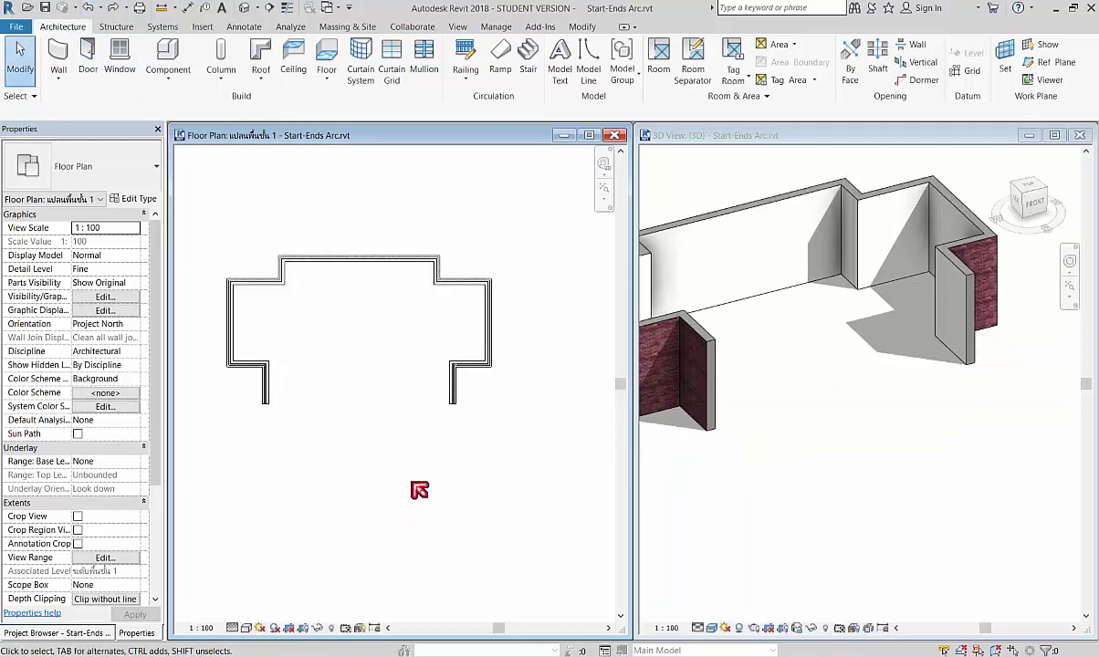
scroll(431, 416, "up", 1)
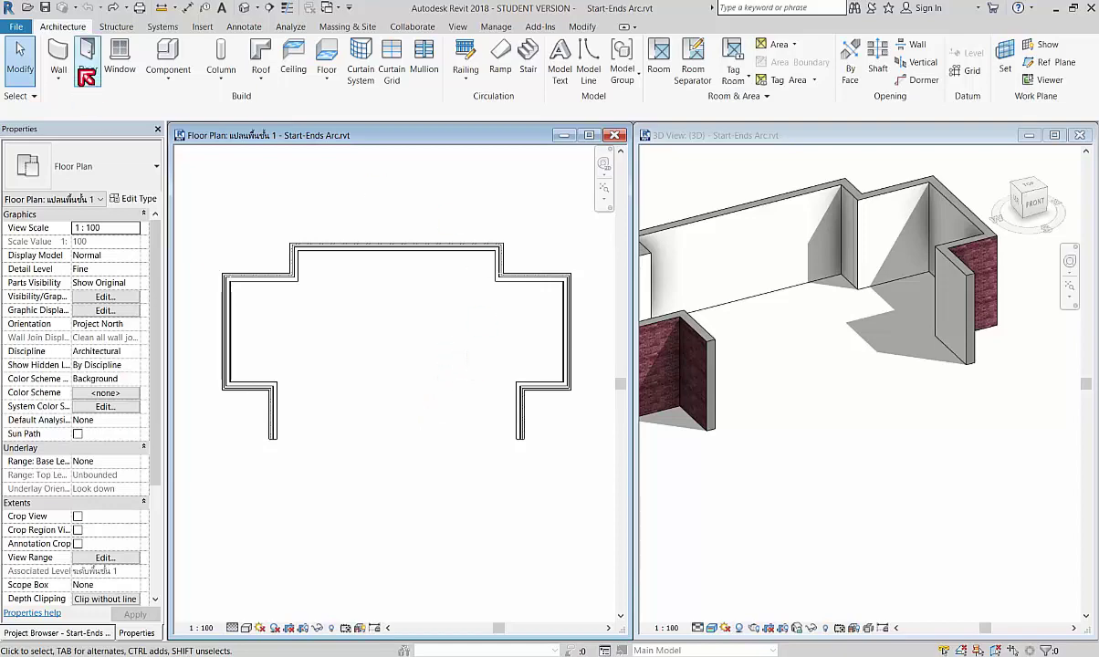
scroll(429, 345, "down", 1)
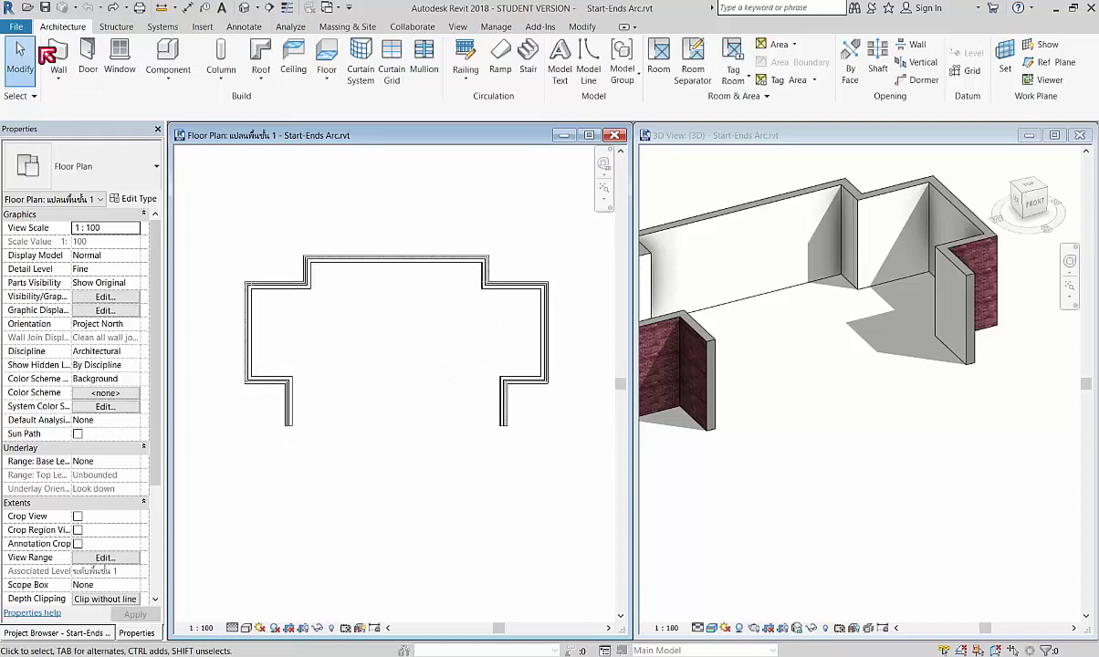
Round the upper-right wall corner with a 1.0-radius fillet arc wall
left_click(58, 55)
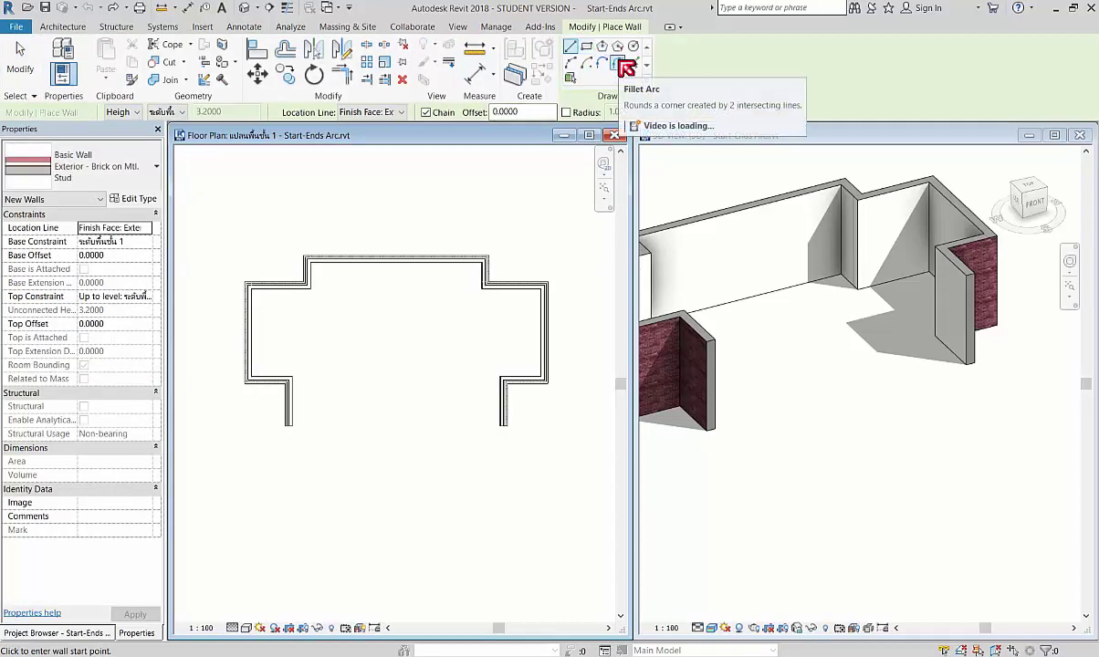
left_click(620, 63)
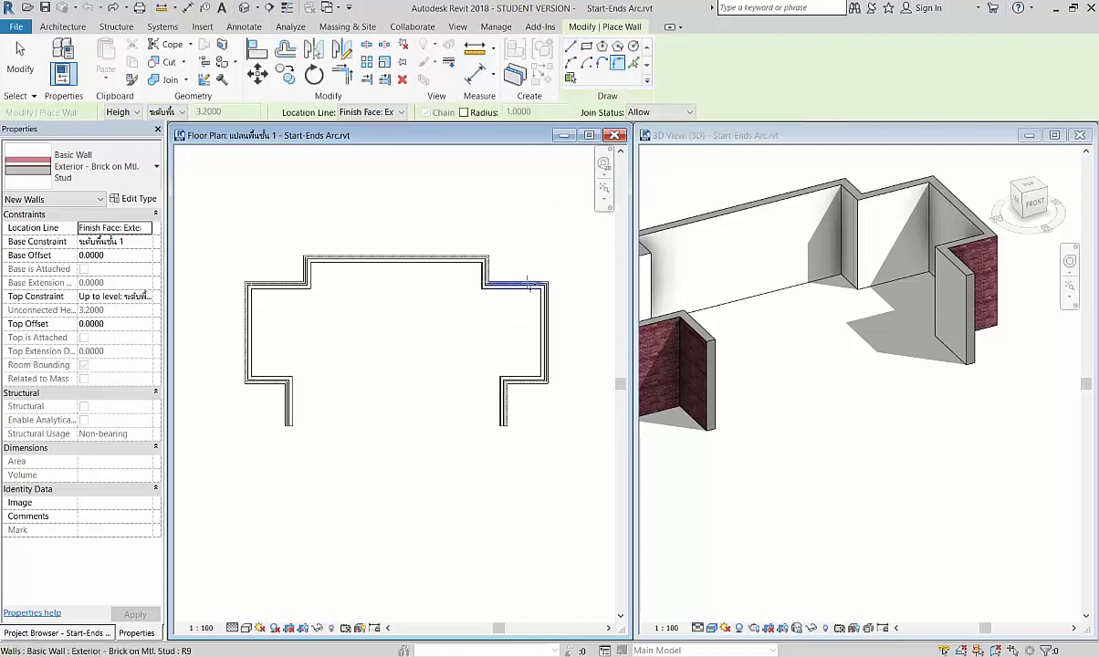
scroll(520, 301, "up", 2)
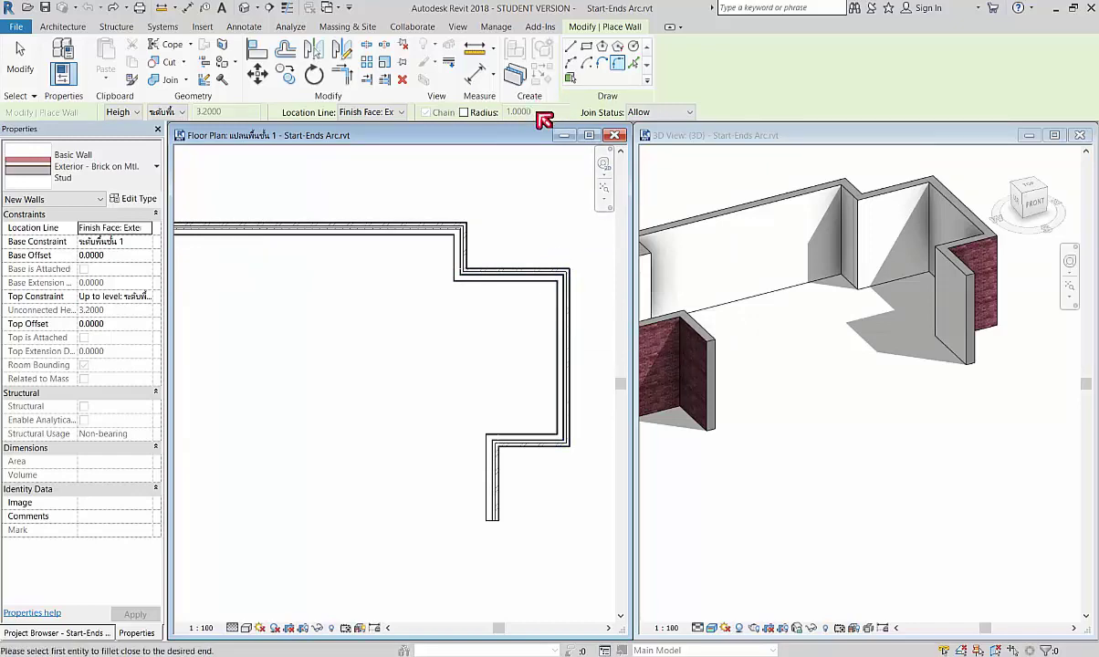
left_click(464, 114)
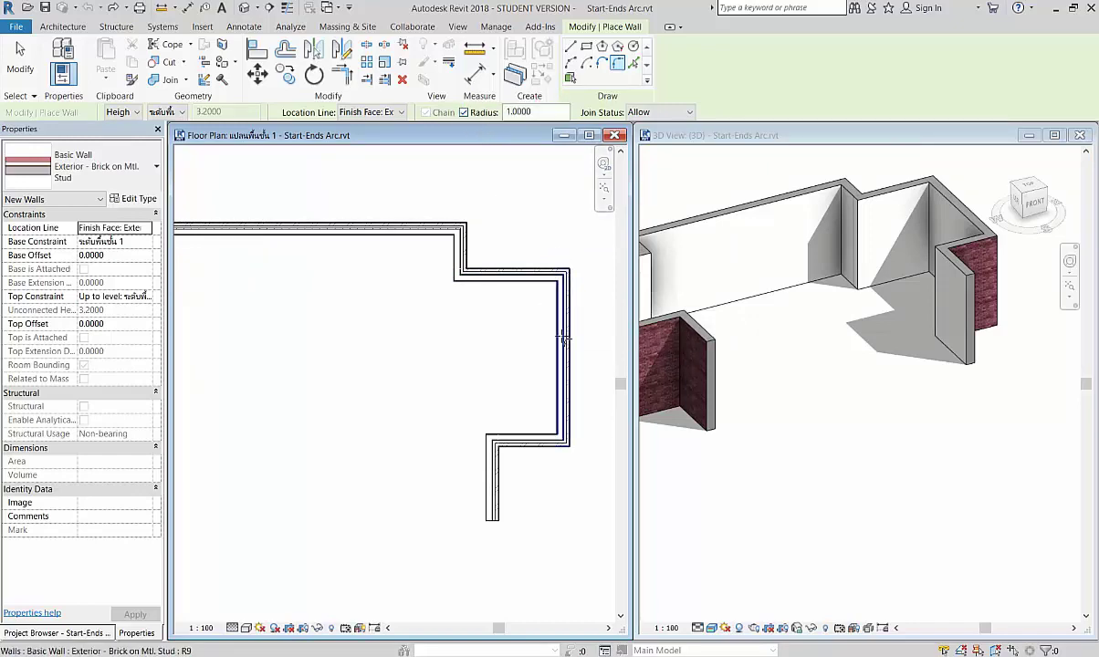
left_click(543, 272)
left_click(569, 312)
scroll(579, 248, "down", 3)
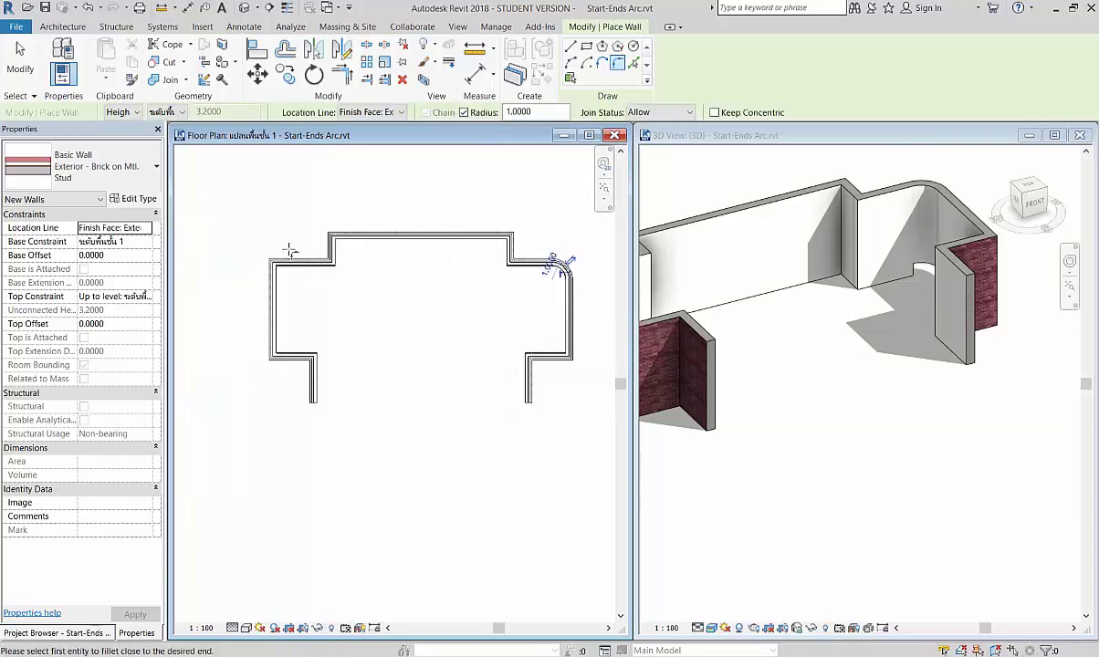
scroll(269, 260, "up", 3)
scroll(269, 260, "up", 2)
Round the upper-left corner, then cancel a failed 2.0-radius fillet at the lower-left
left_click(321, 264)
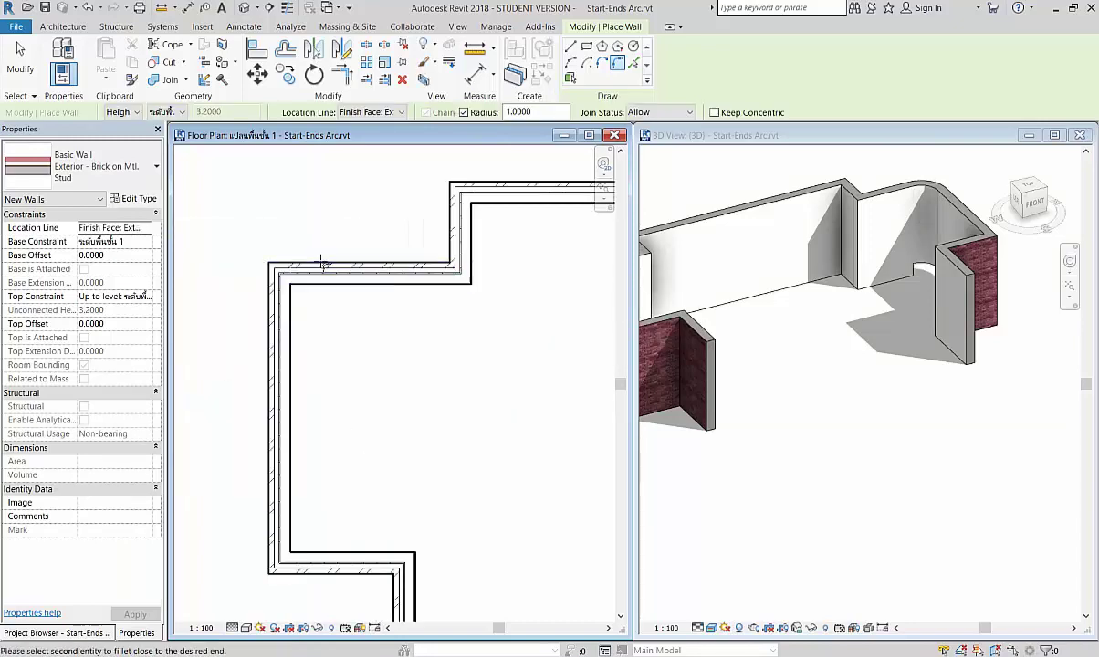
left_click(267, 339)
scroll(293, 246, "down", 2)
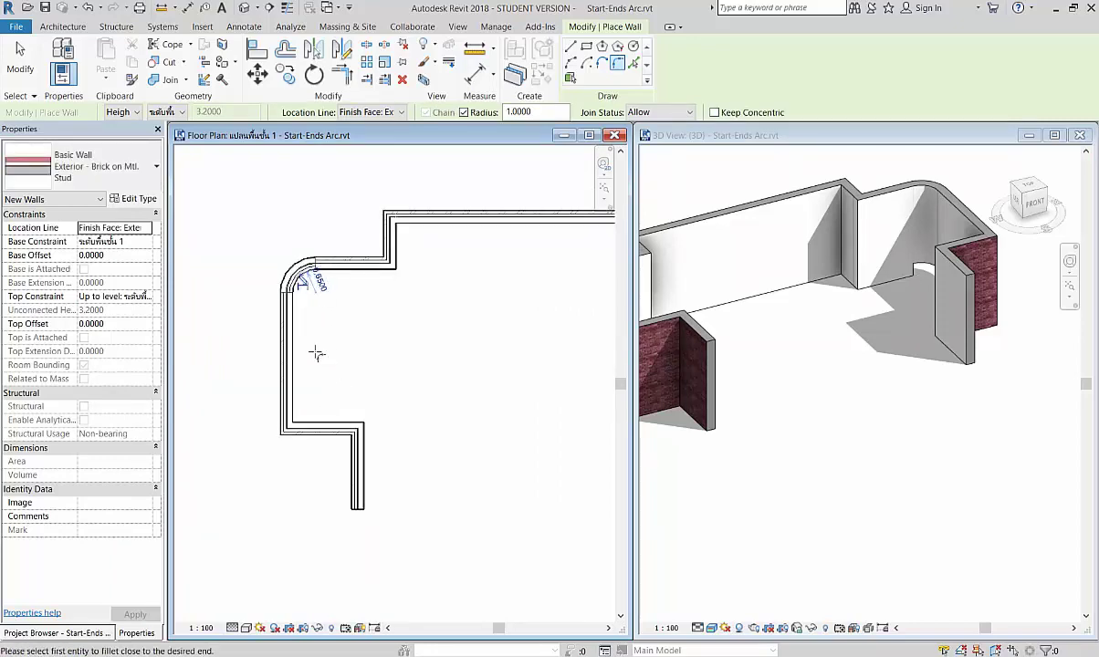
double_click(511, 112)
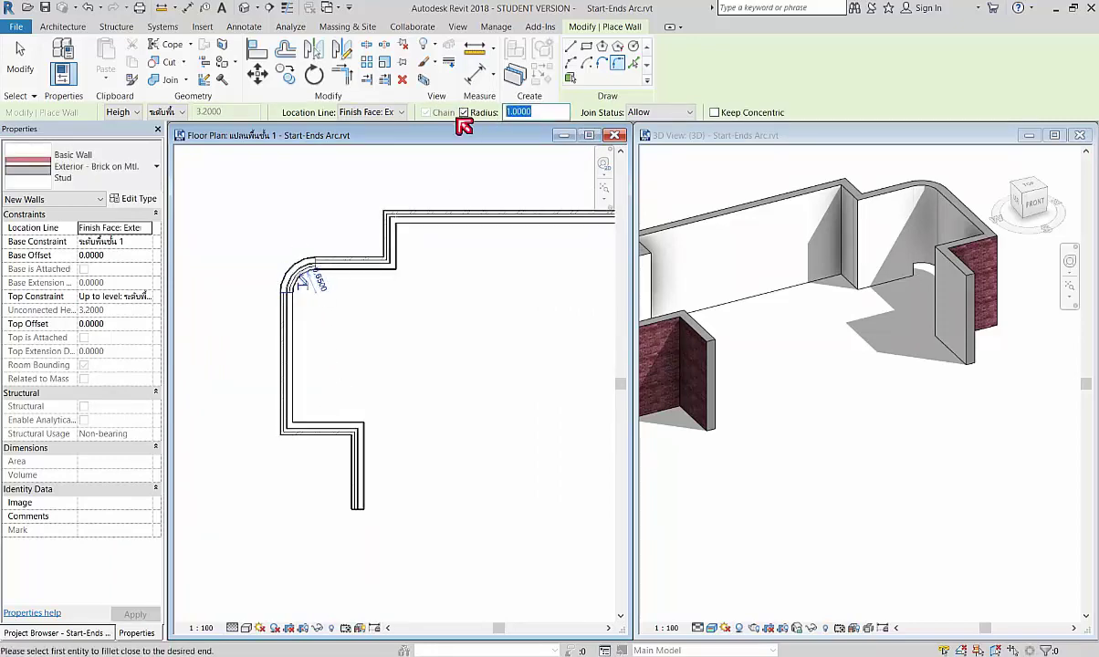
type("2")
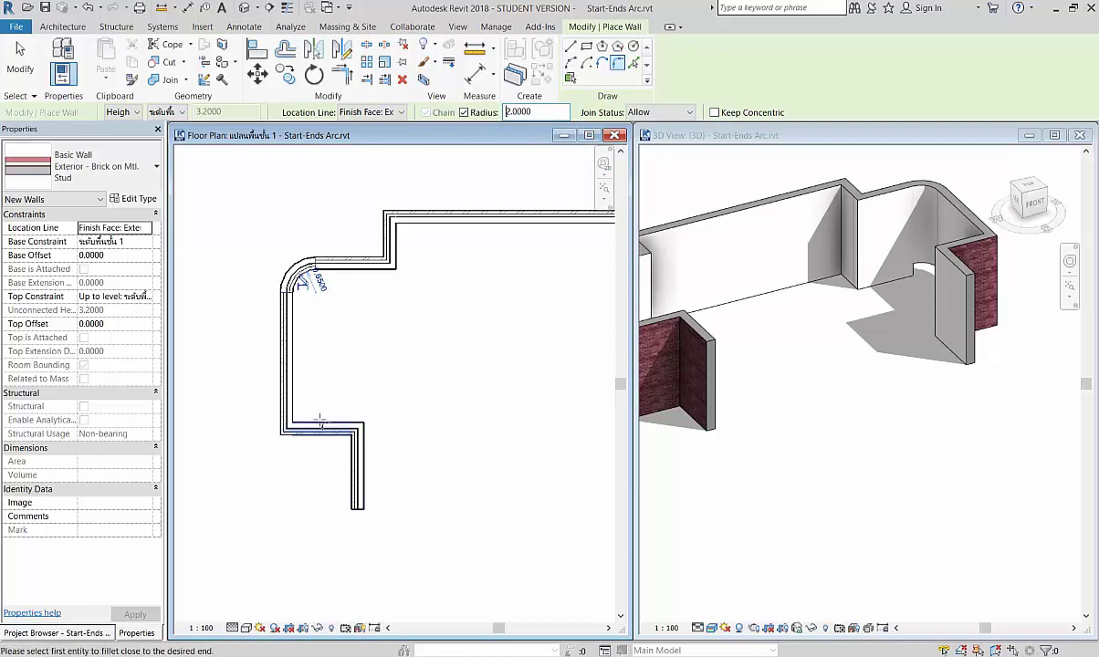
left_click(364, 459)
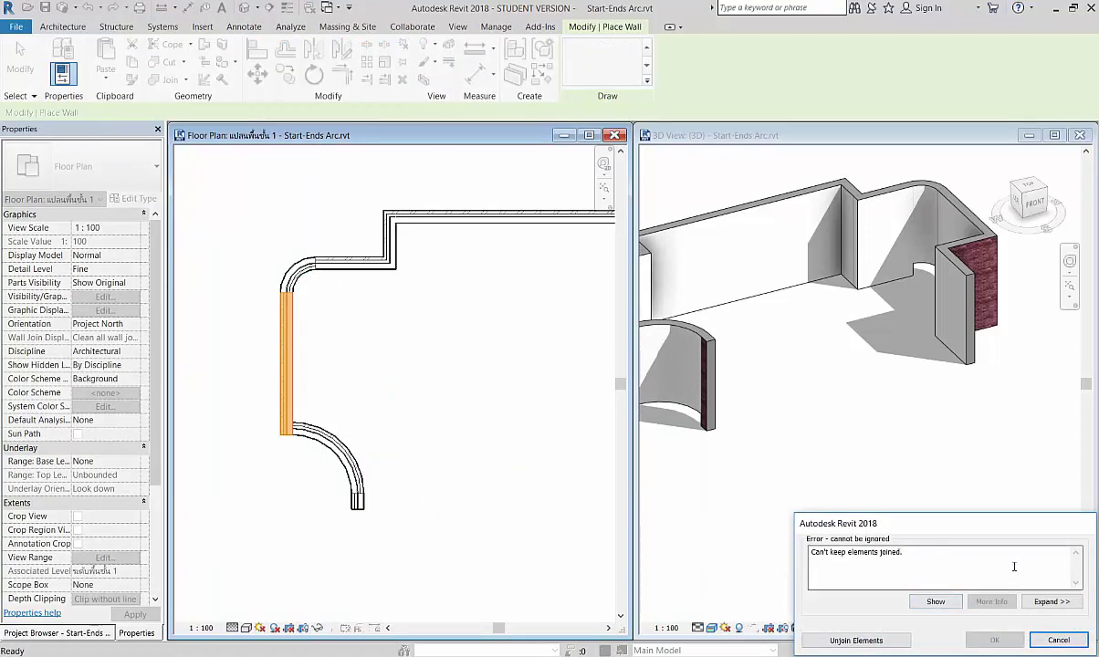
left_click(1058, 639)
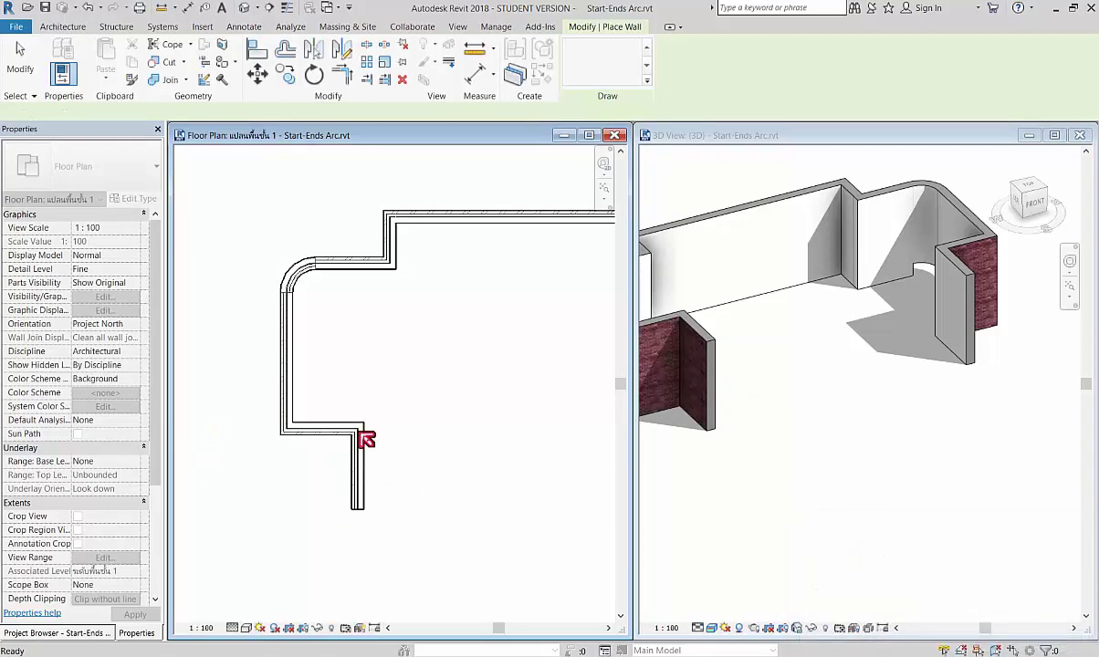
Restart the Fillet Arc wall tool at radius 1.5 and round the lower-left corner
key("Escape")
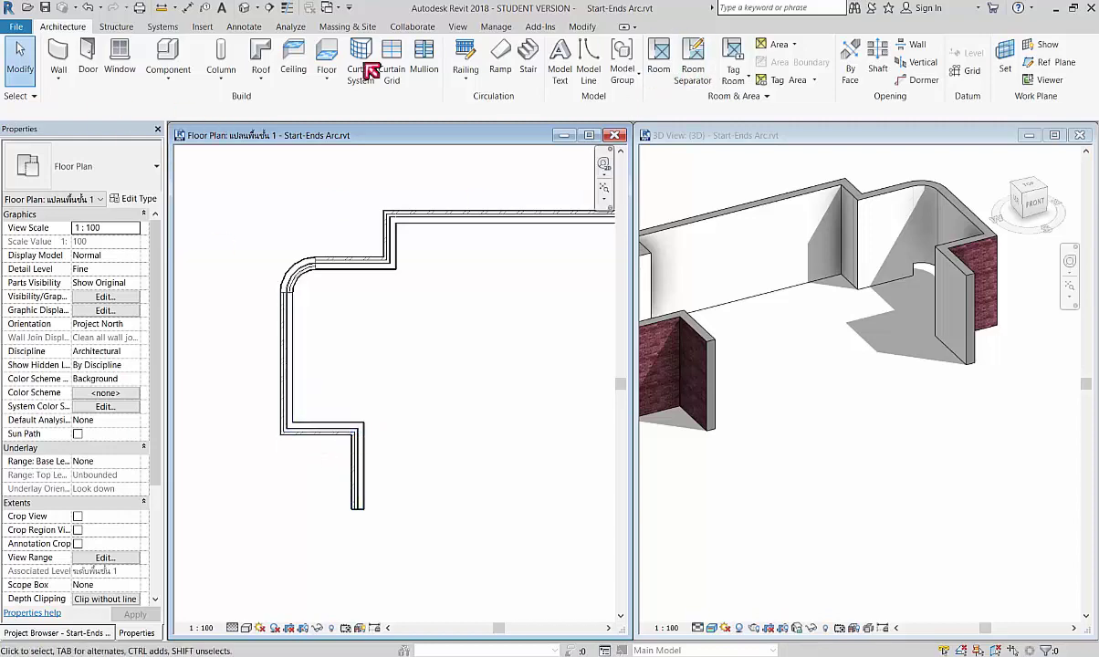
left_click(58, 53)
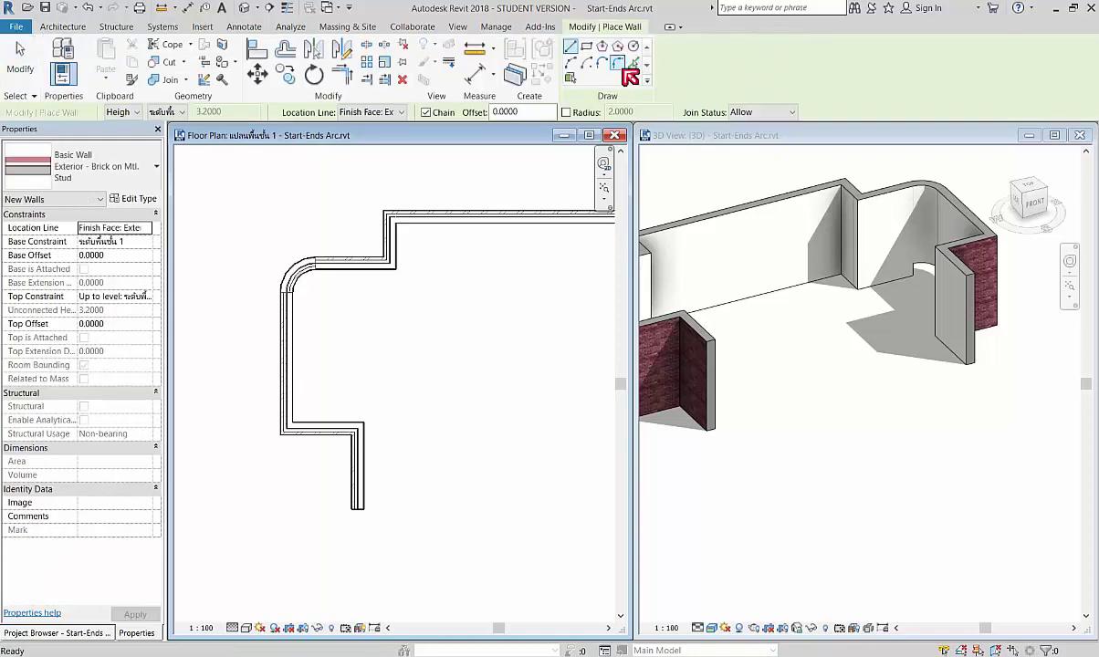
left_click(617, 62)
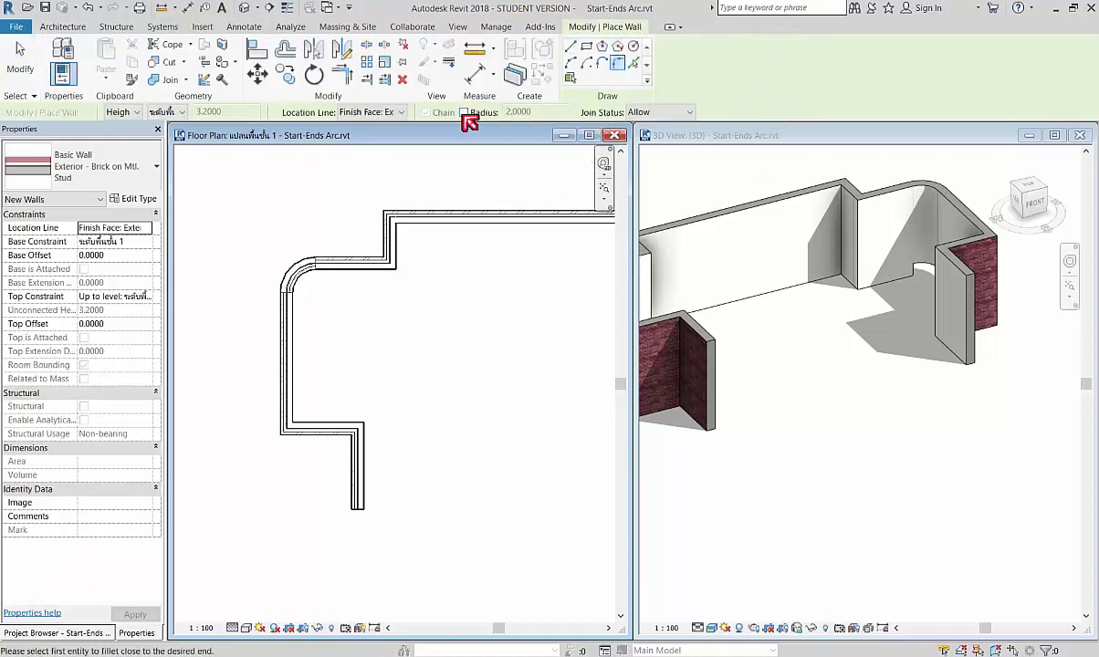
left_click(464, 114)
type("1")
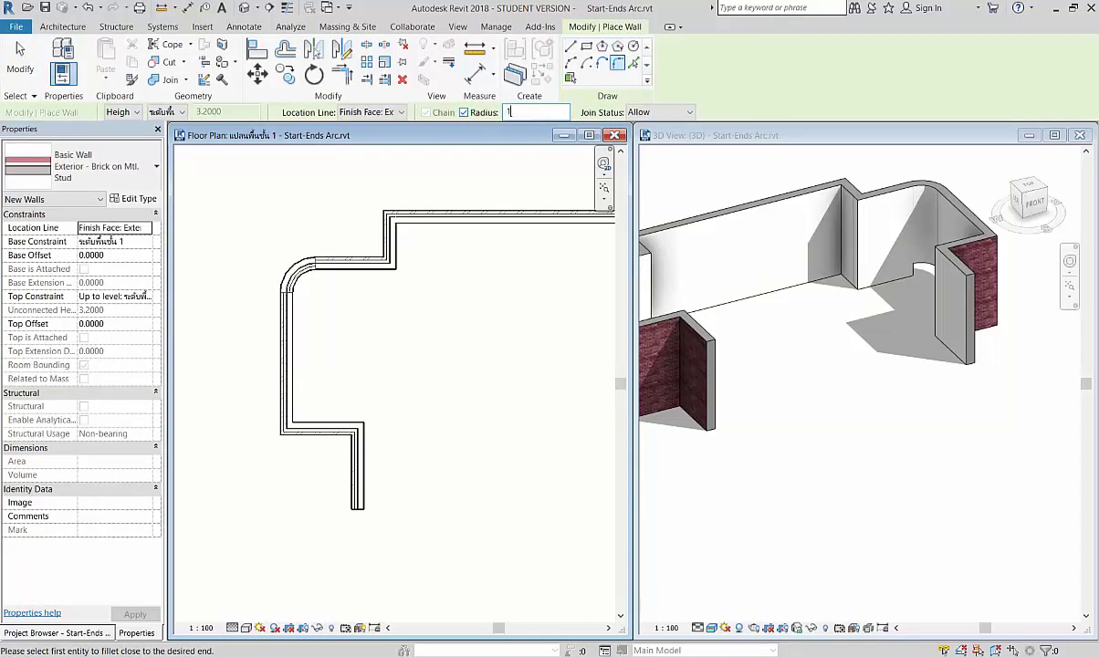
type(".5")
key("Return")
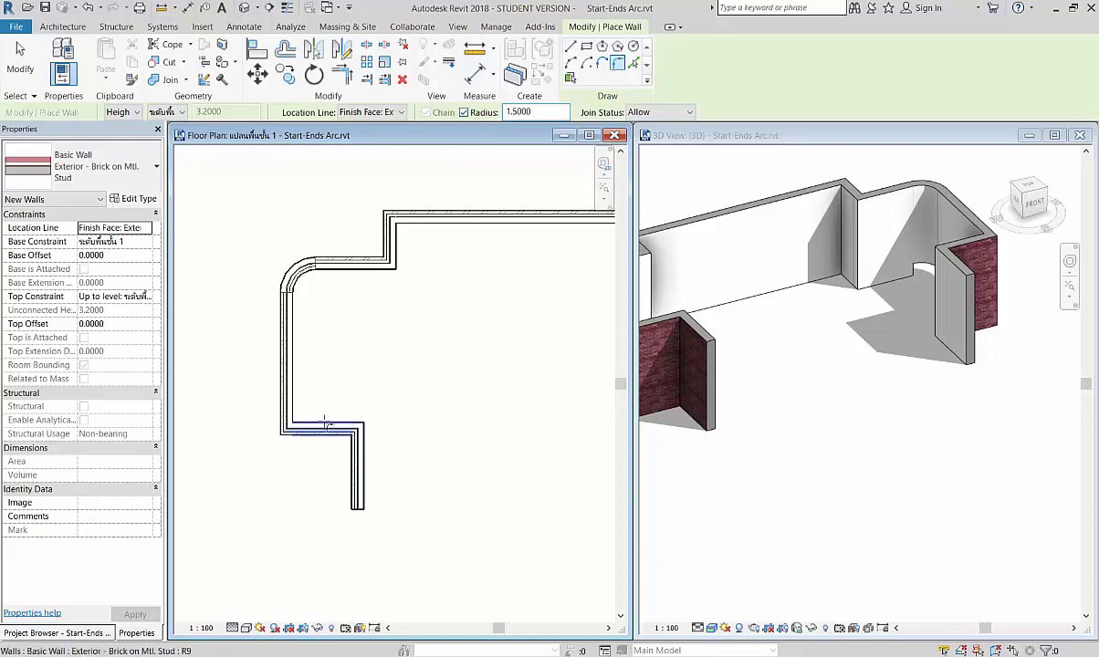
left_click(319, 422)
left_click(358, 447)
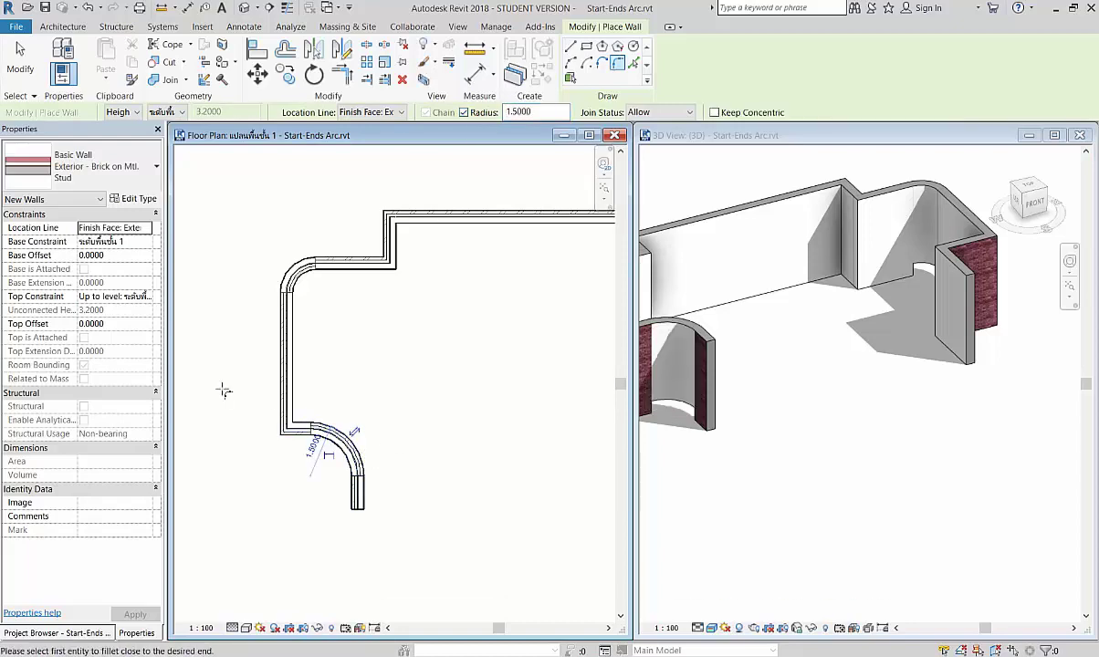
Round the lower-right corner with a 1.5 fillet arc and end wall placement
scroll(226, 387, "down", 1)
scroll(242, 401, "up", 1)
scroll(254, 412, "down", 2)
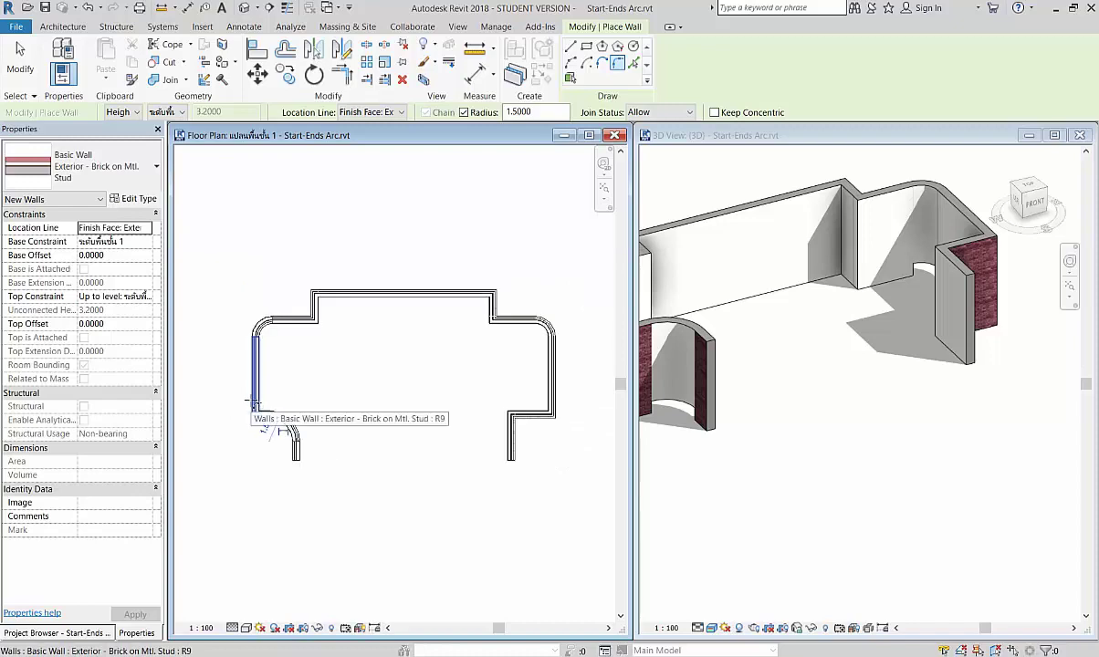
scroll(493, 439, "up", 2)
left_click(511, 424)
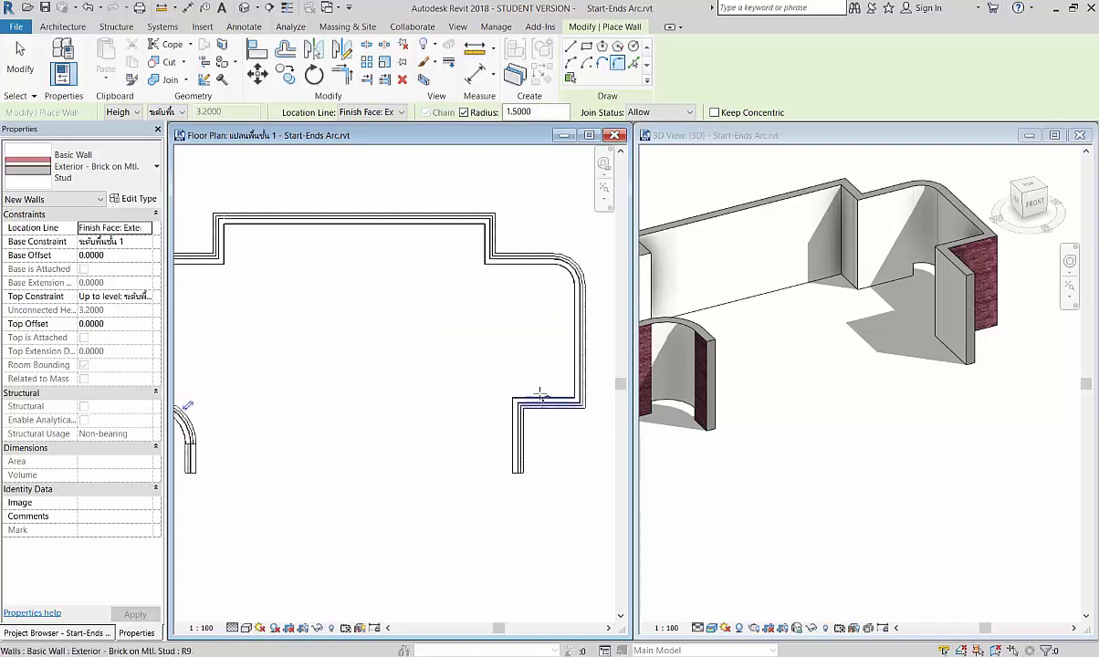
left_click(519, 405)
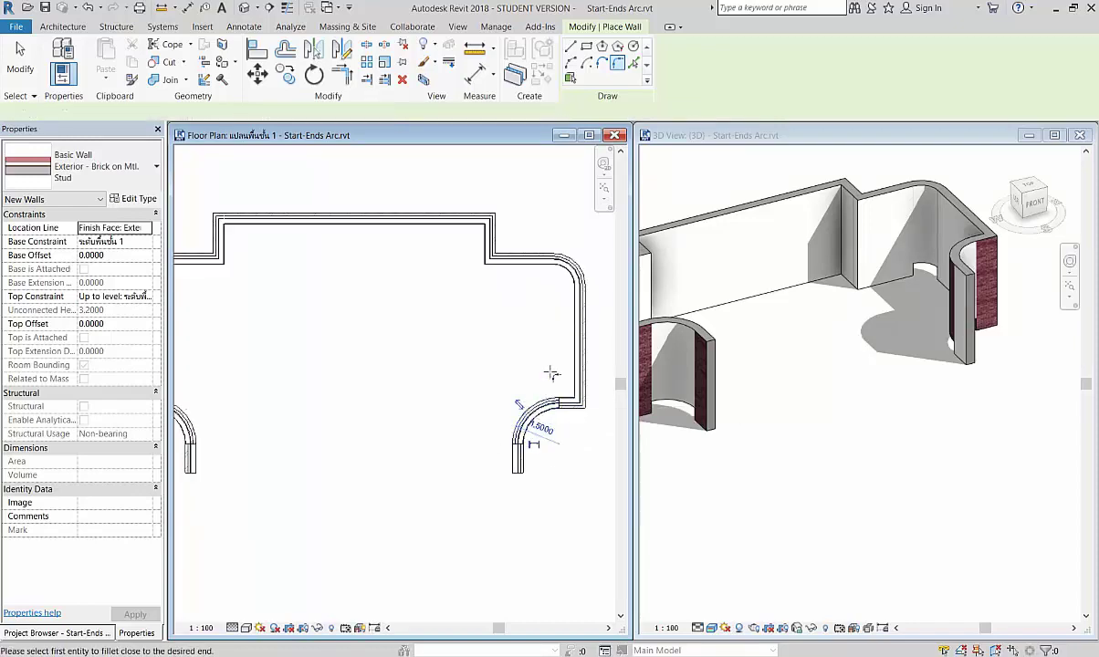
scroll(551, 369, "down", 2)
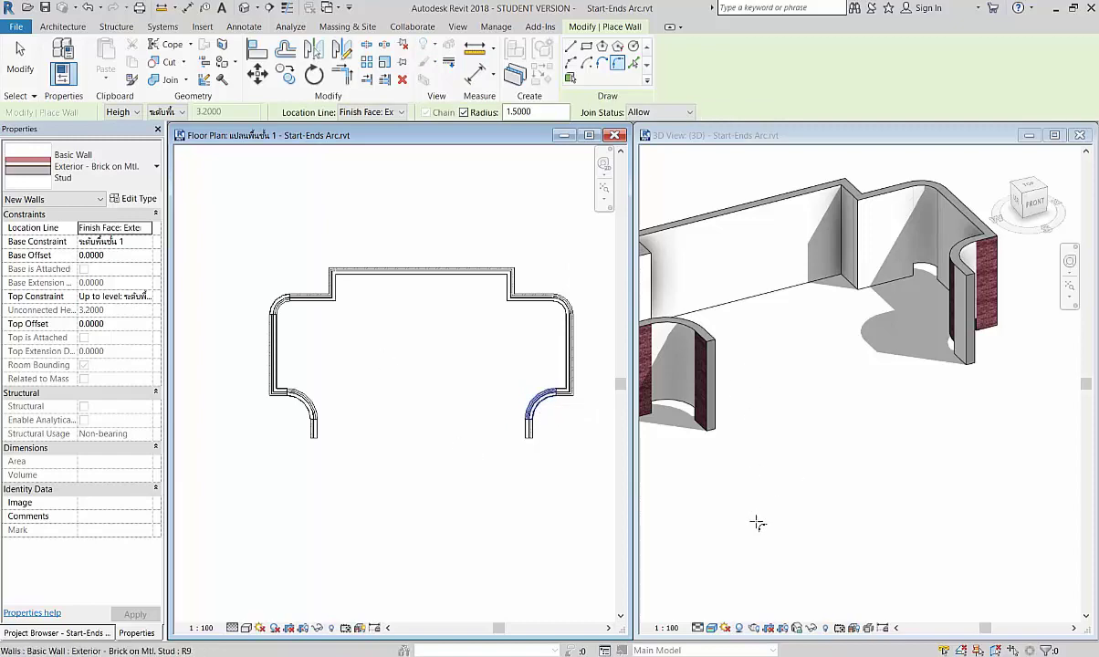
scroll(834, 370, "down", 2)
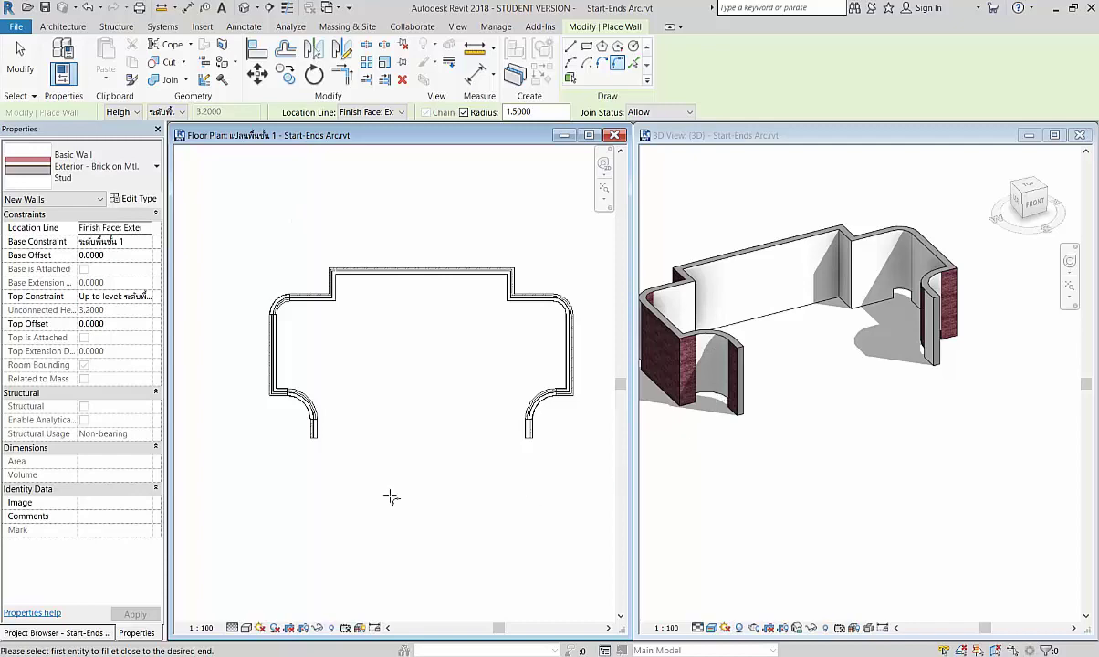
key("Escape")
Select three curved corner walls, flip them with Space, then undo the flip
left_click(720, 354)
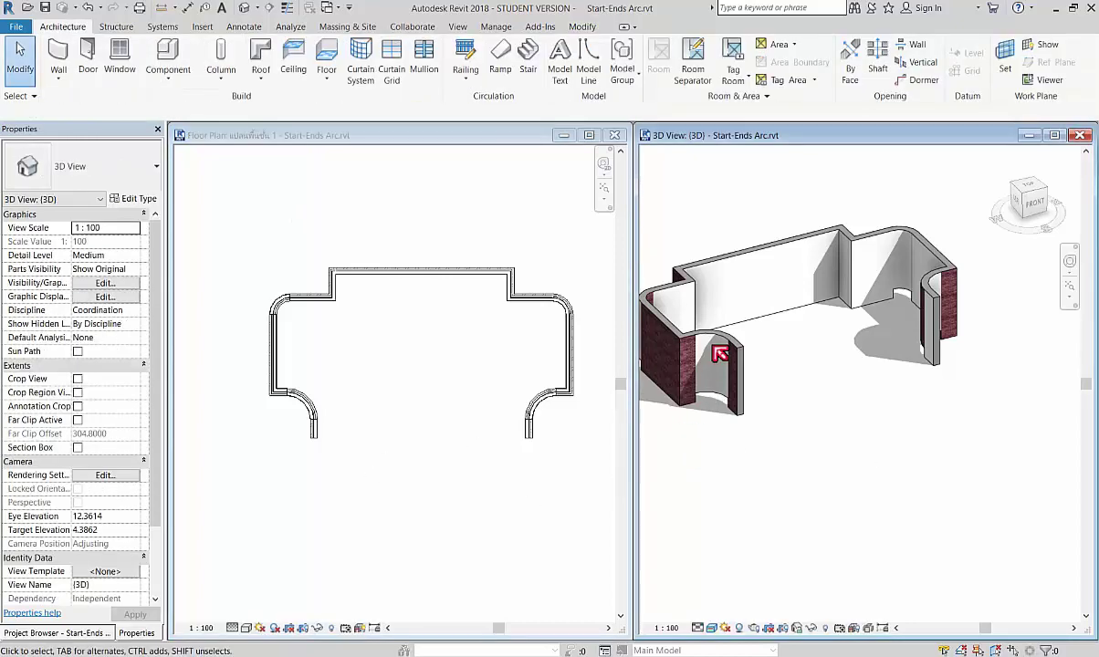
left_click(722, 403)
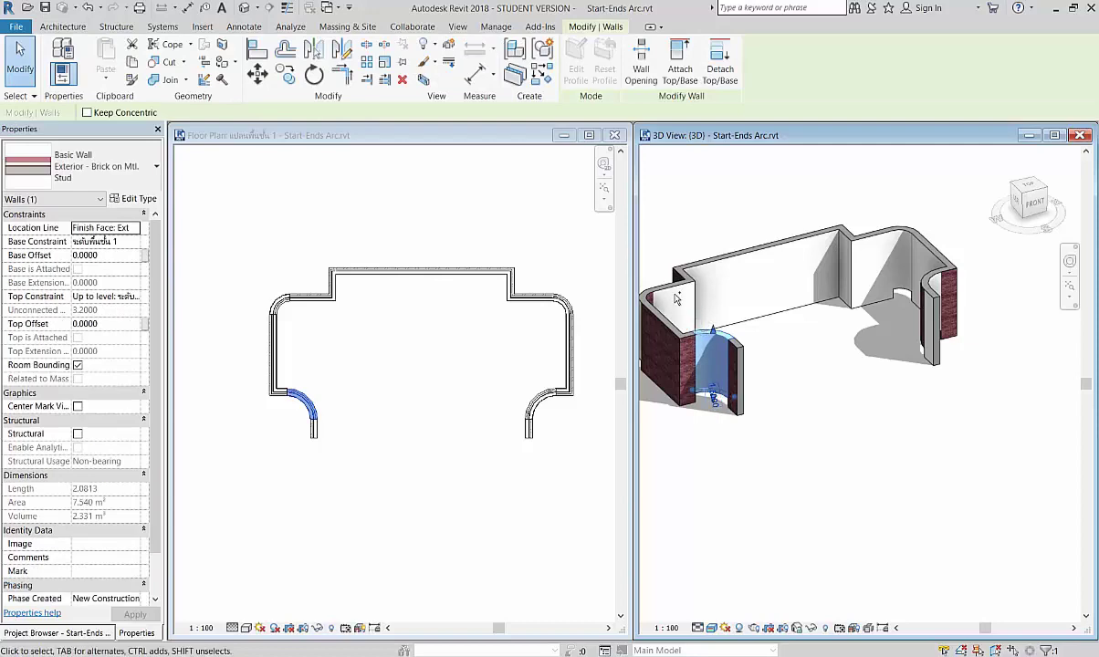
left_click(646, 302, "ctrl")
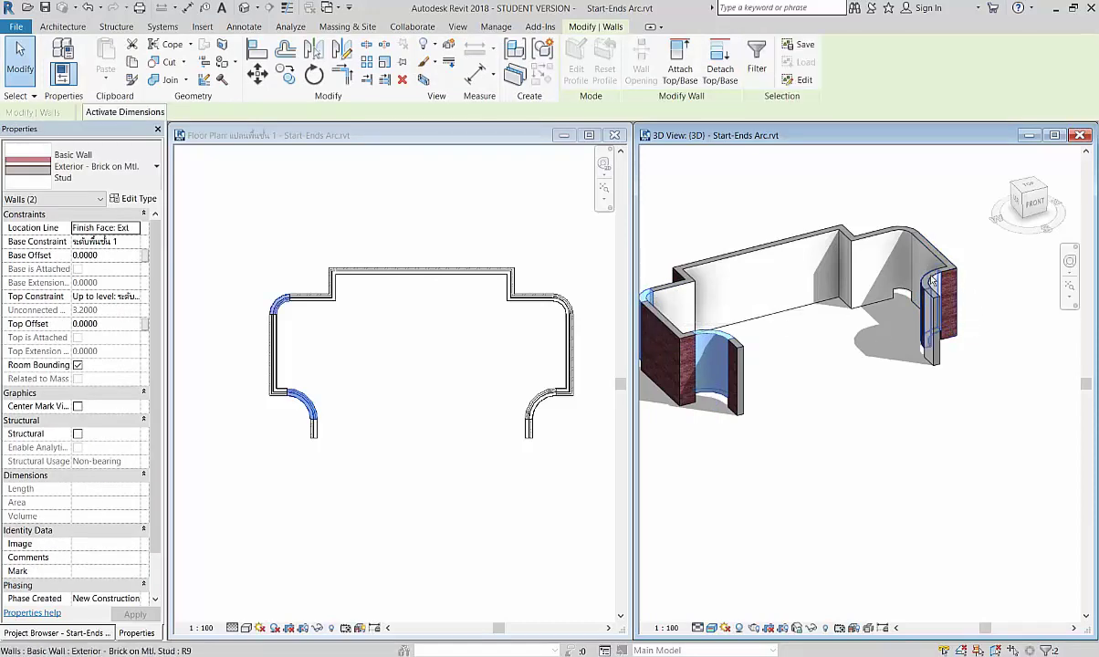
left_click(932, 279, "ctrl")
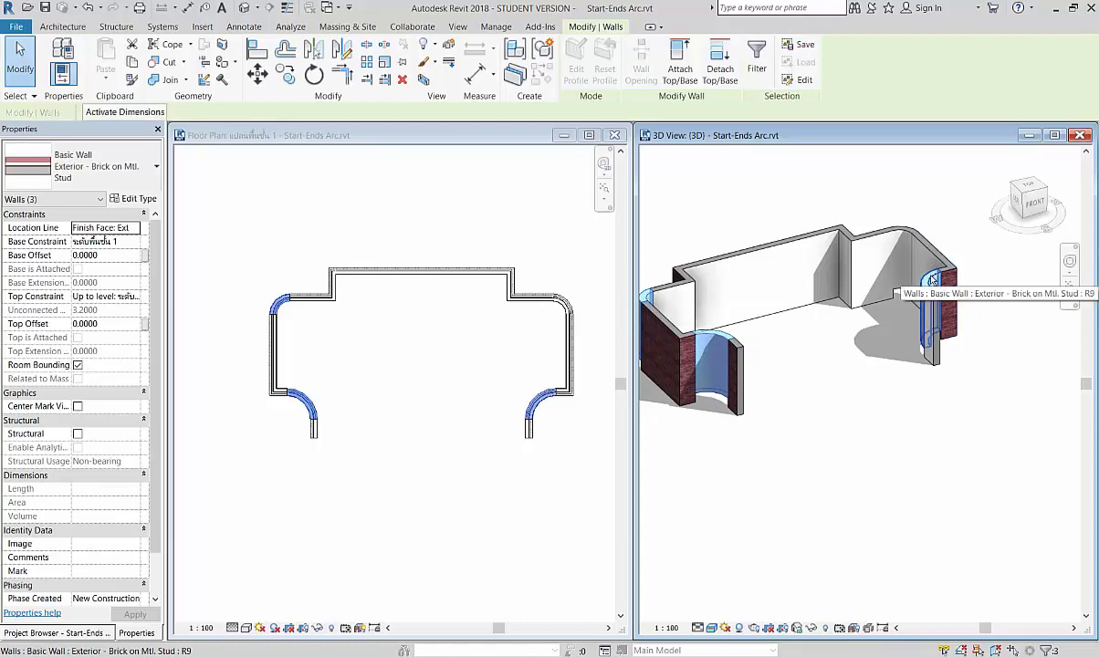
key("space")
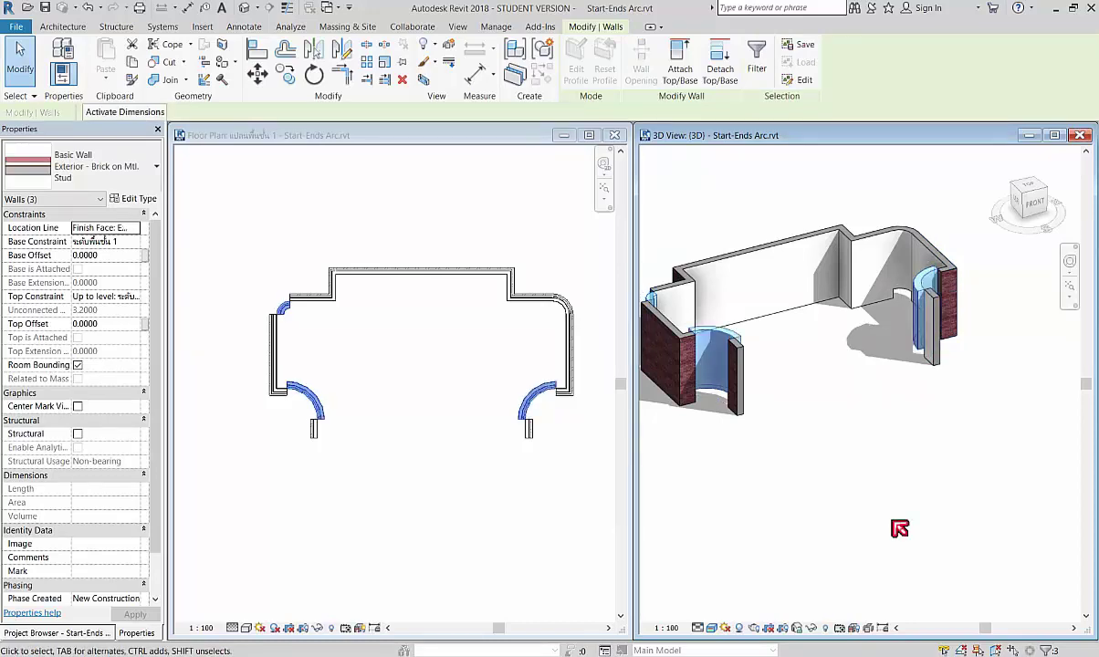
left_click(810, 493)
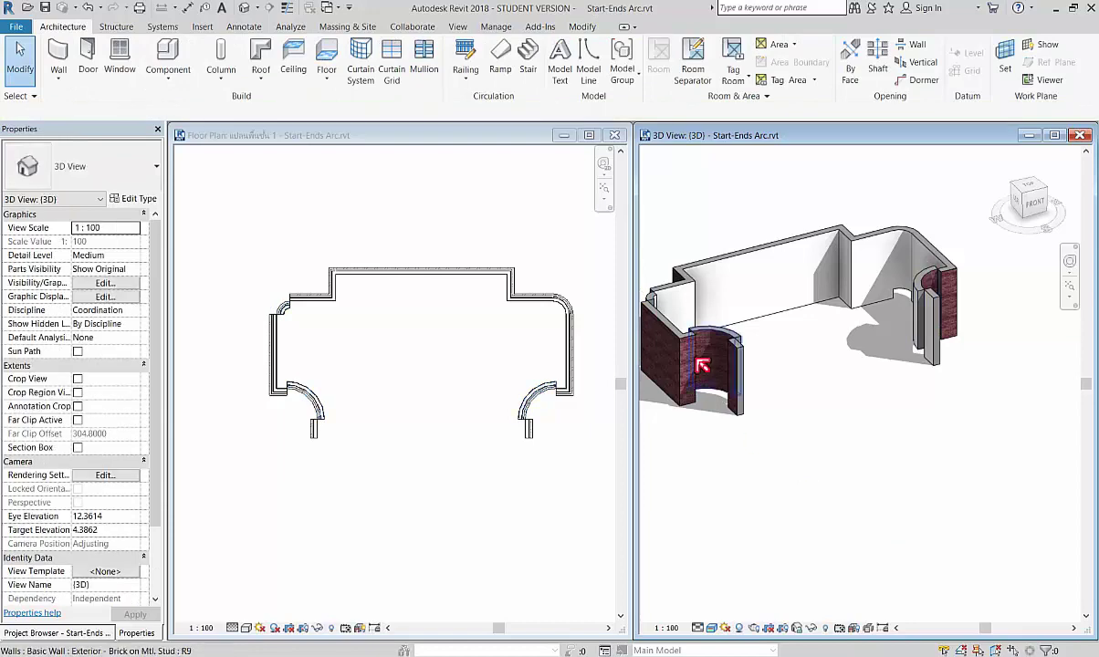
scroll(703, 352, "up", 3)
scroll(726, 358, "up", 3)
scroll(951, 346, "down", 3)
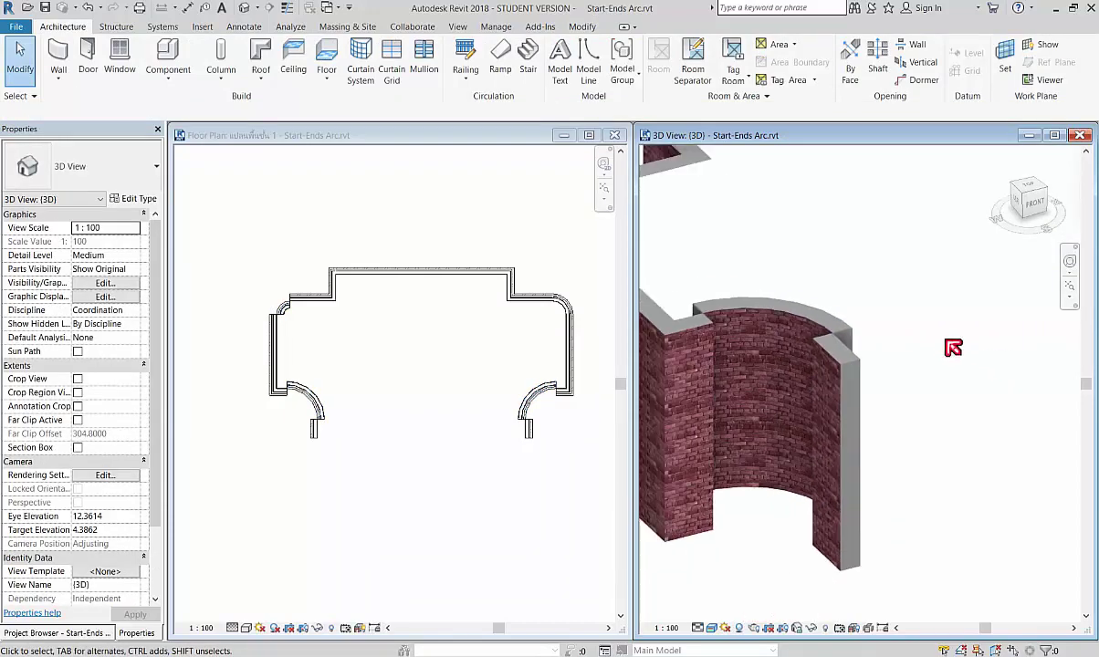
scroll(842, 364, "down", 3)
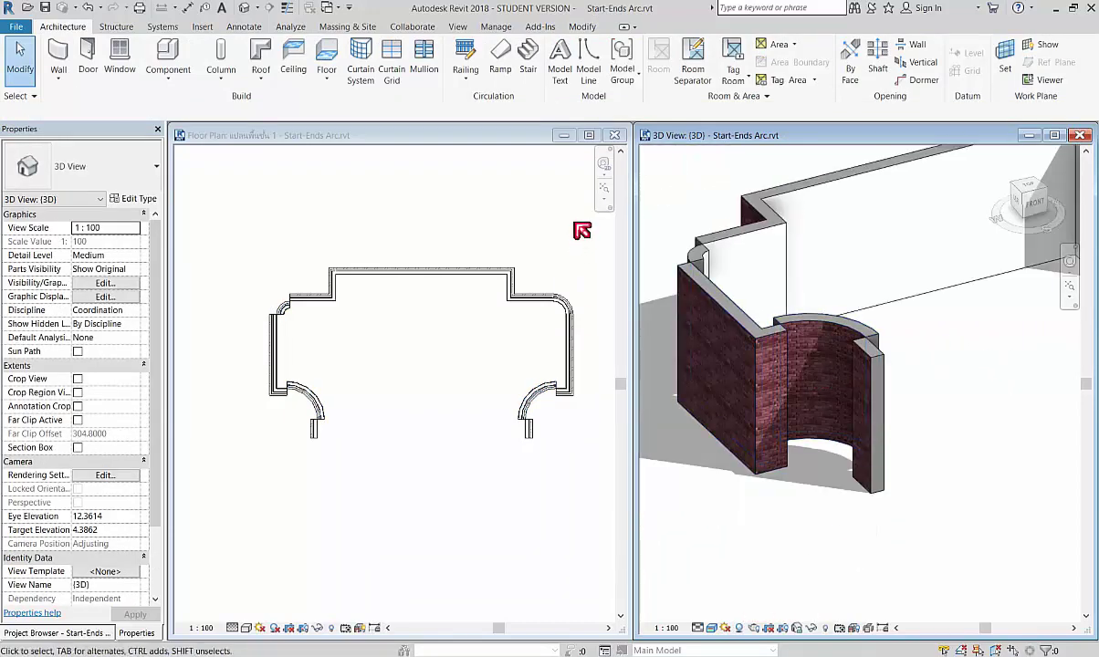
left_click(92, 9)
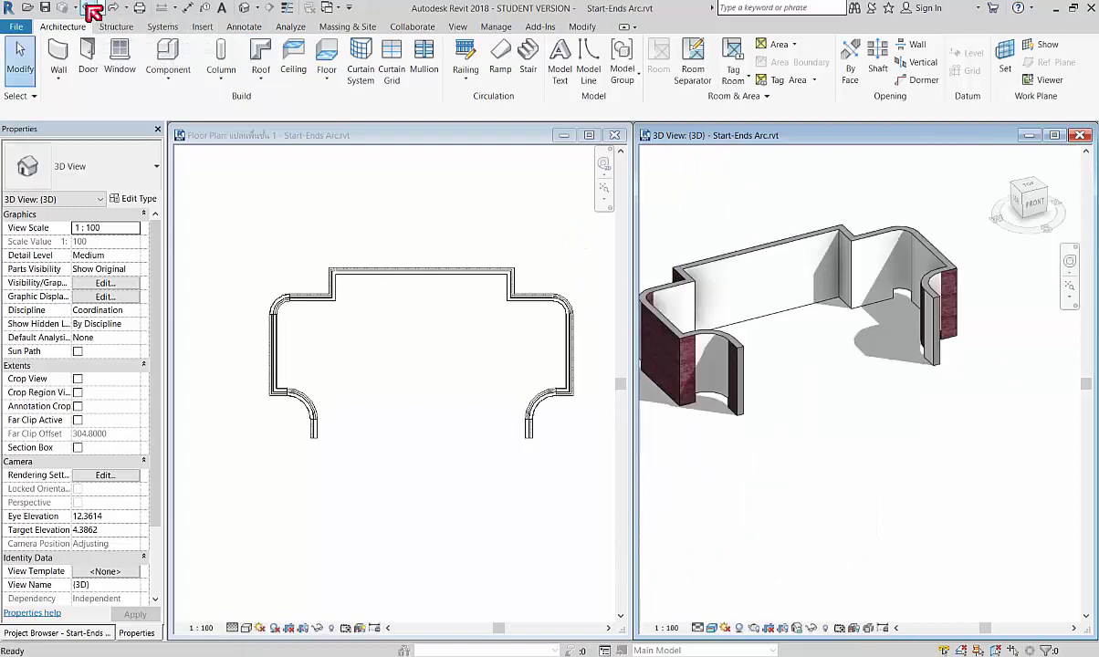
Reselect the lower-left, upper-left and lower-right curved walls together
left_click(727, 345)
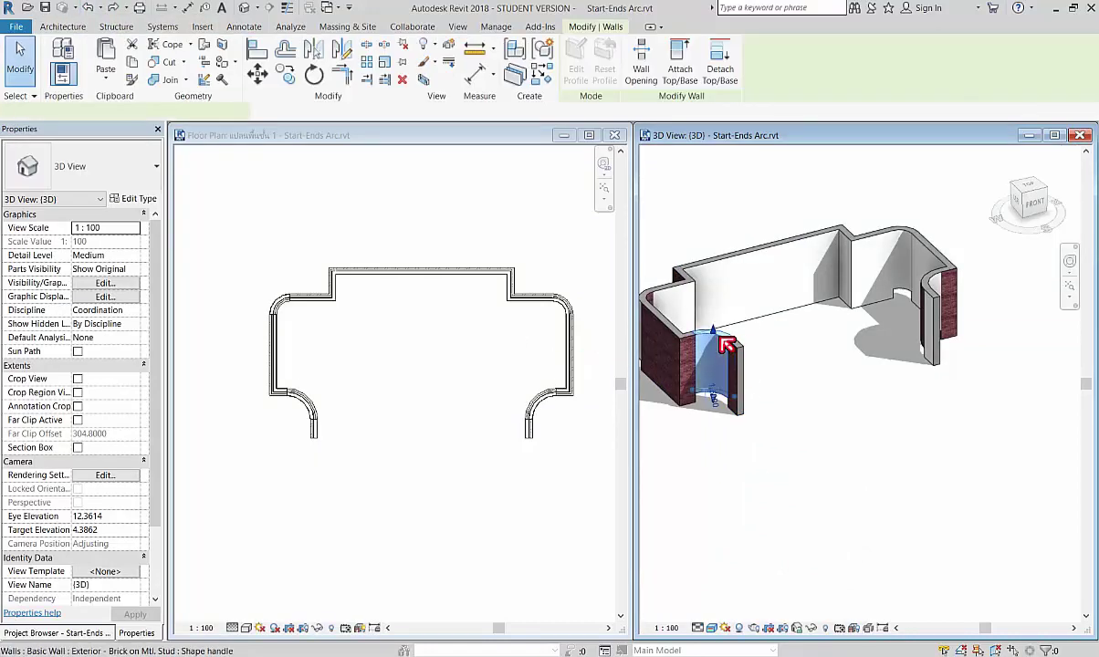
left_click(649, 303, "ctrl")
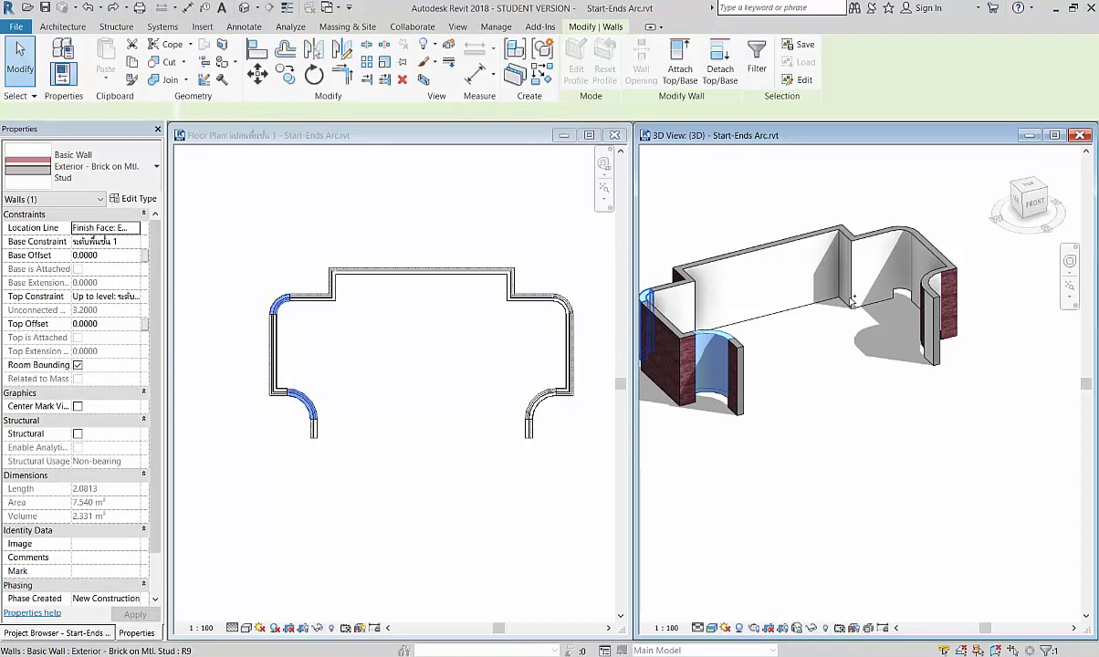
left_click(931, 284, "ctrl")
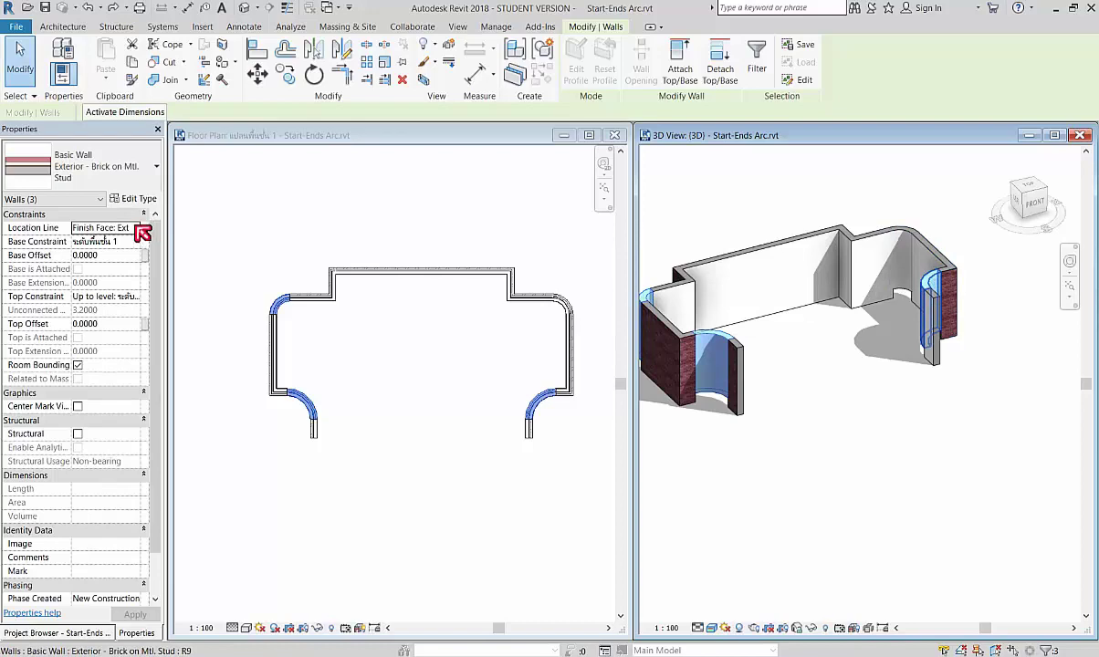
Set the selected curved walls' Location Line to Wall Centerline
left_click(137, 229)
left_click(142, 230)
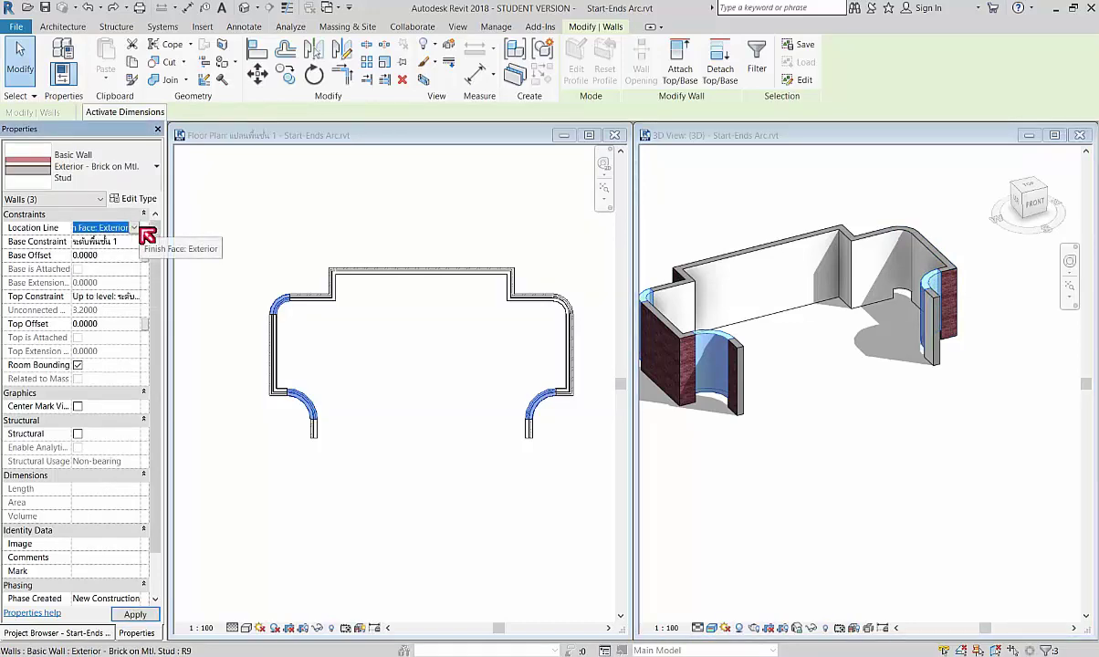
left_click(138, 229)
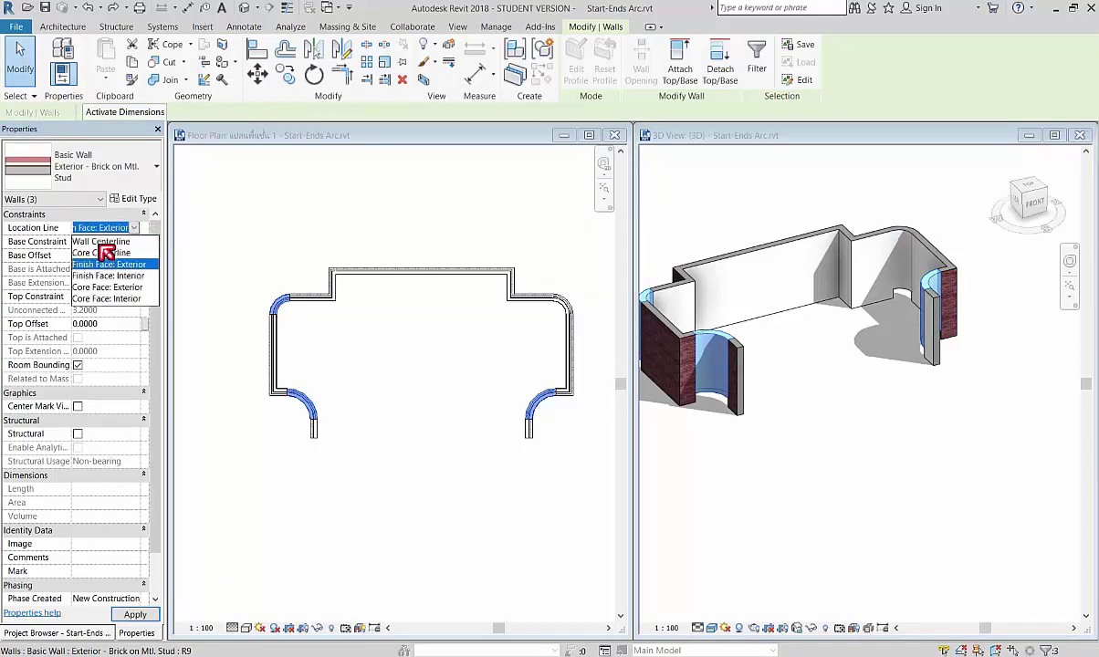
left_click(100, 241)
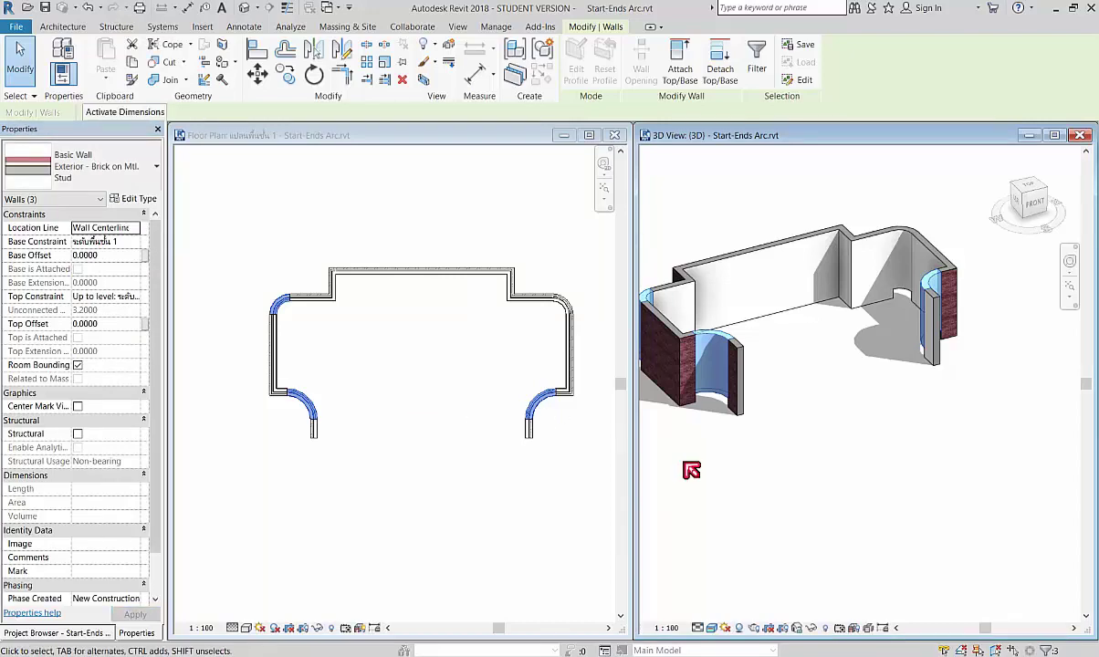
left_click(777, 497)
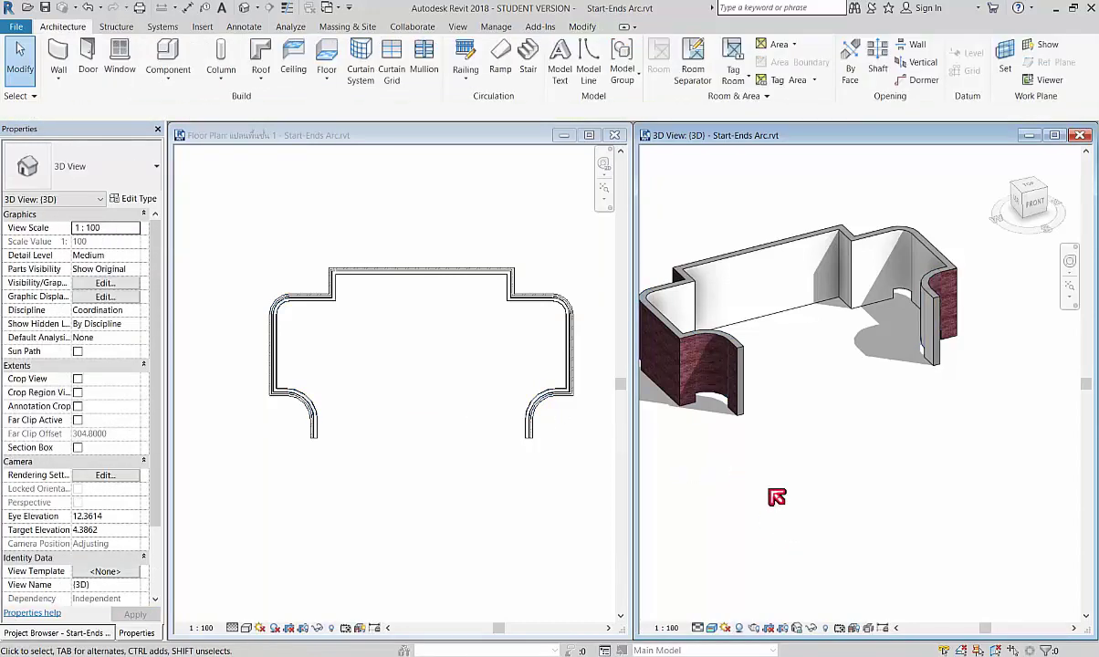
Reselect the front-left curved wall to confirm its Wall Centerline location line
scroll(684, 342, "up", 1)
scroll(718, 360, "up", 1)
scroll(698, 356, "up", 1)
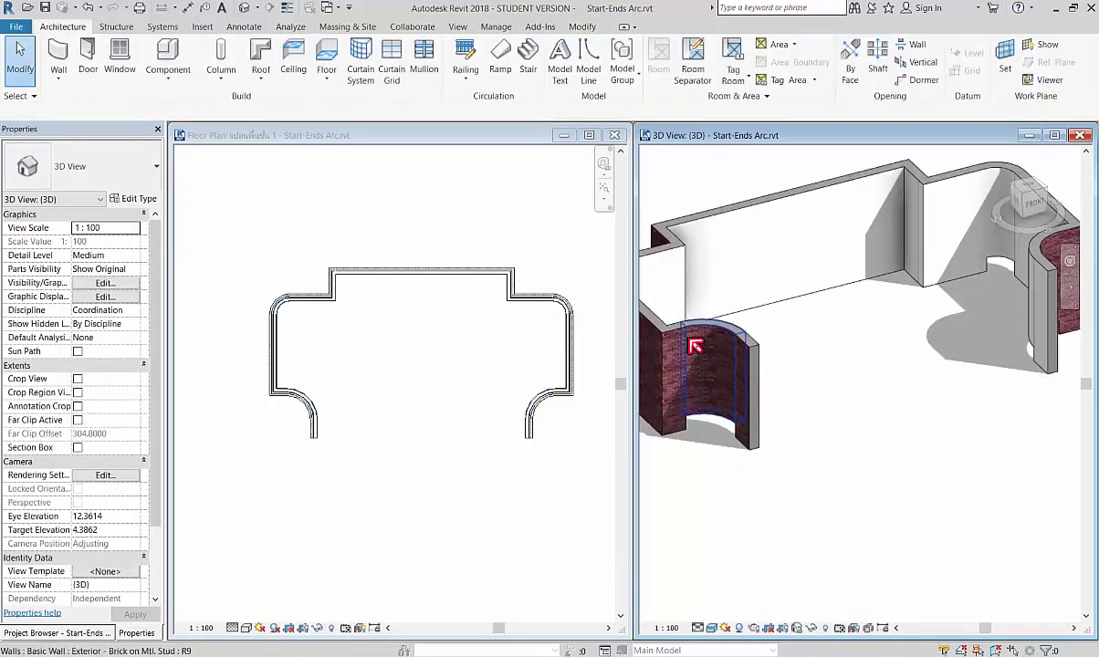
scroll(716, 383, "up", 2)
scroll(730, 456, "up", 1)
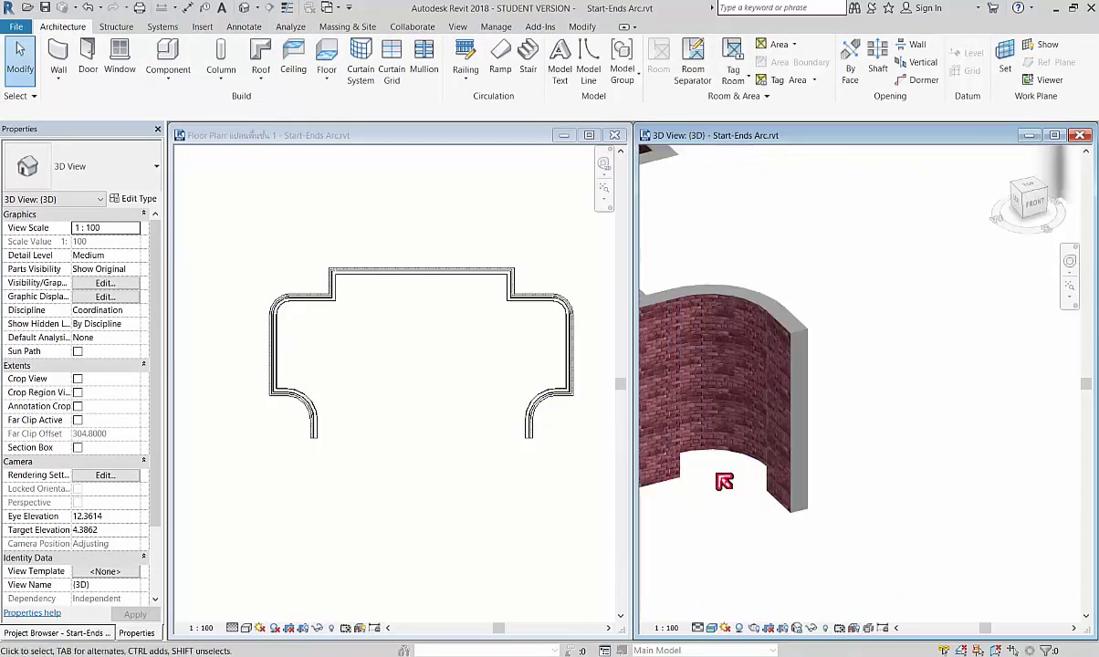
scroll(723, 480, "down", 3)
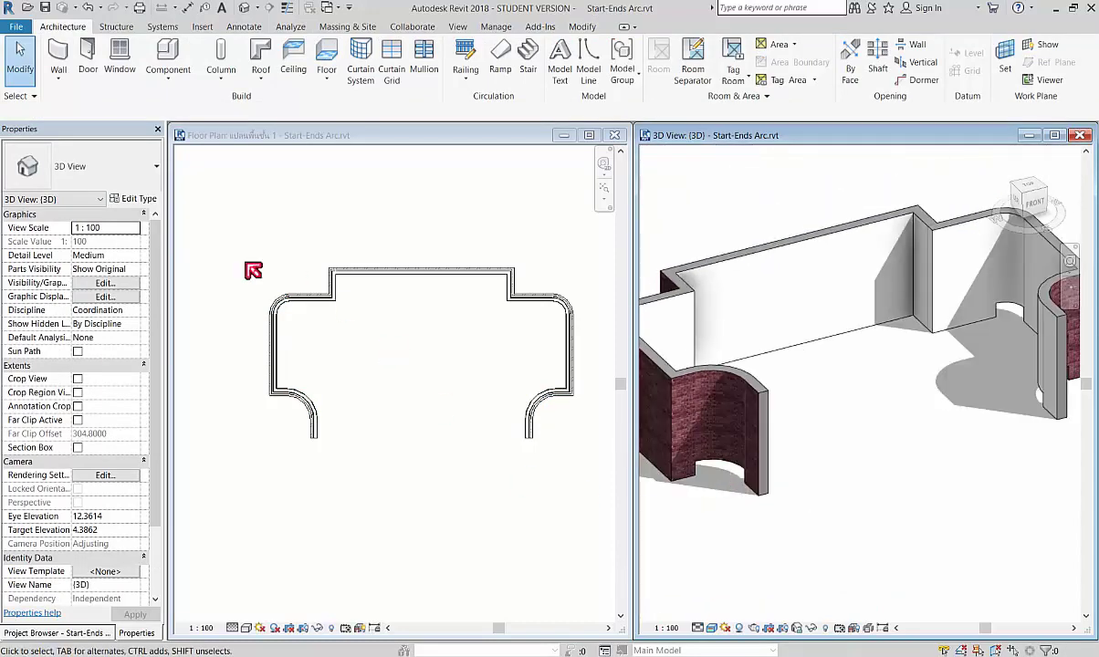
left_click(739, 380)
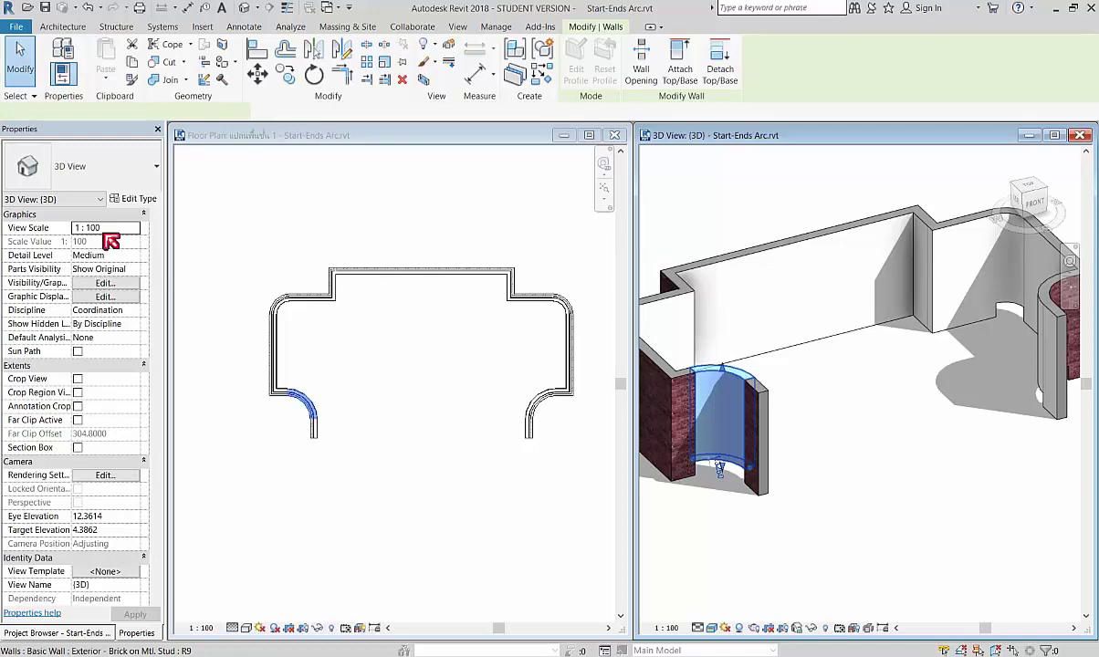
left_click(134, 228)
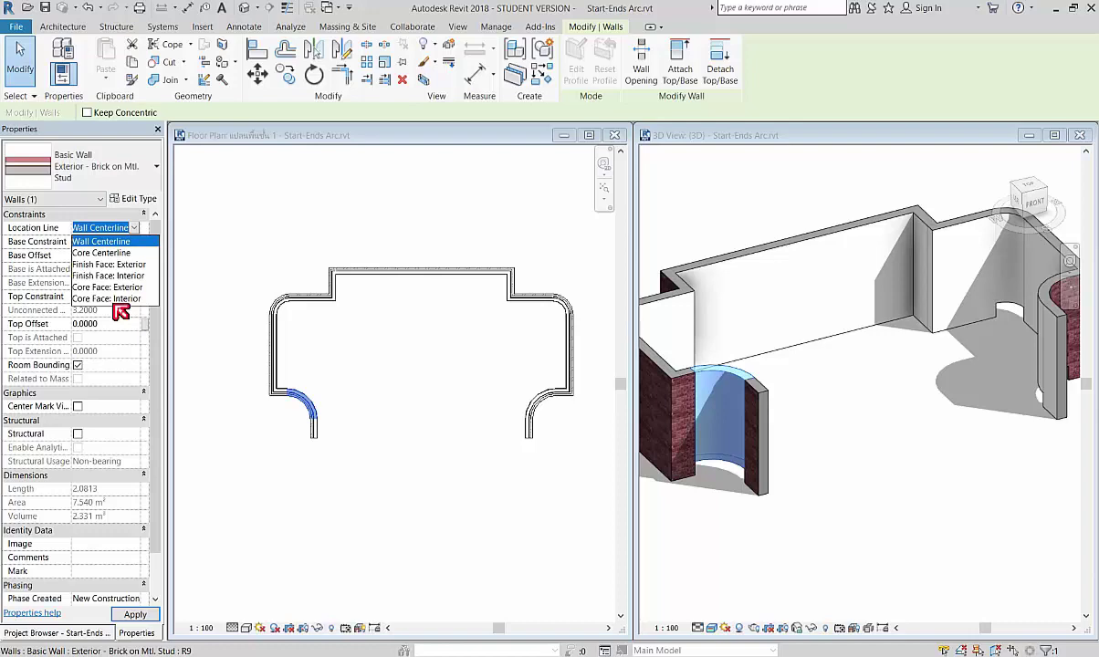
left_click(884, 494)
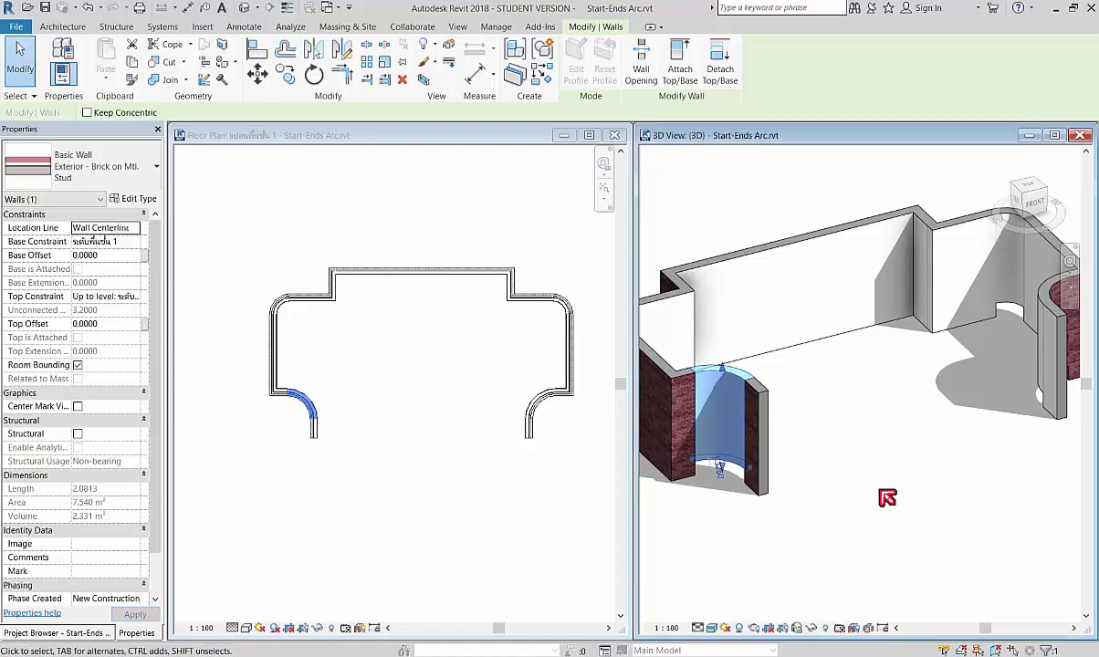
left_click(884, 494)
scroll(771, 420, "down", 3)
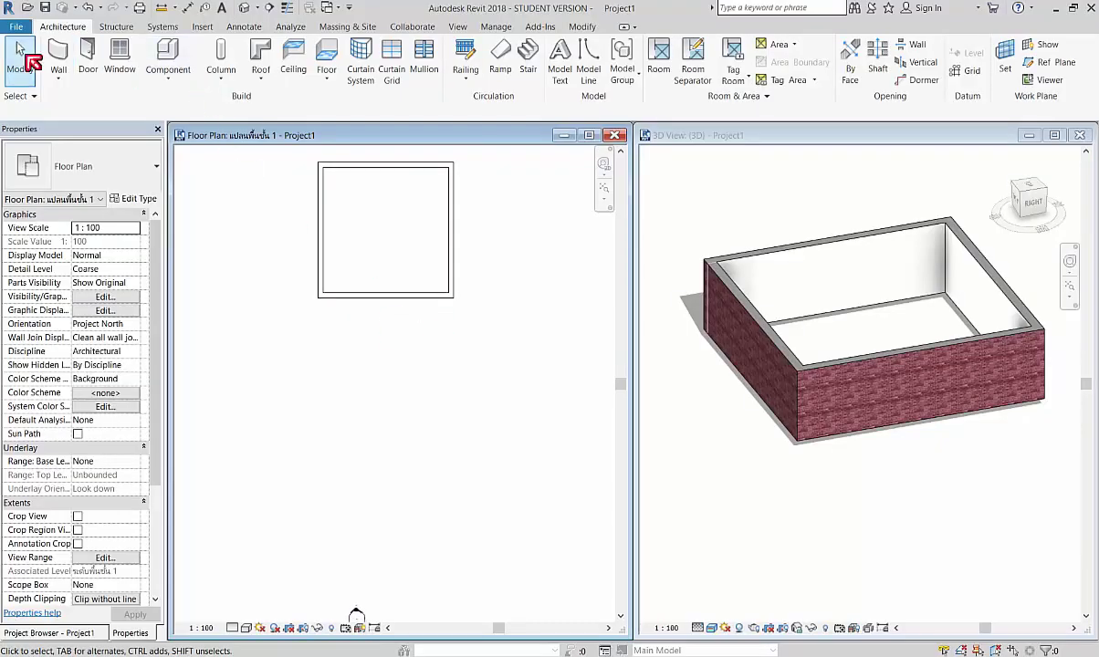
Draw a rectangular wall box with 1.0-radius rounded corners below the square box
left_click(58, 55)
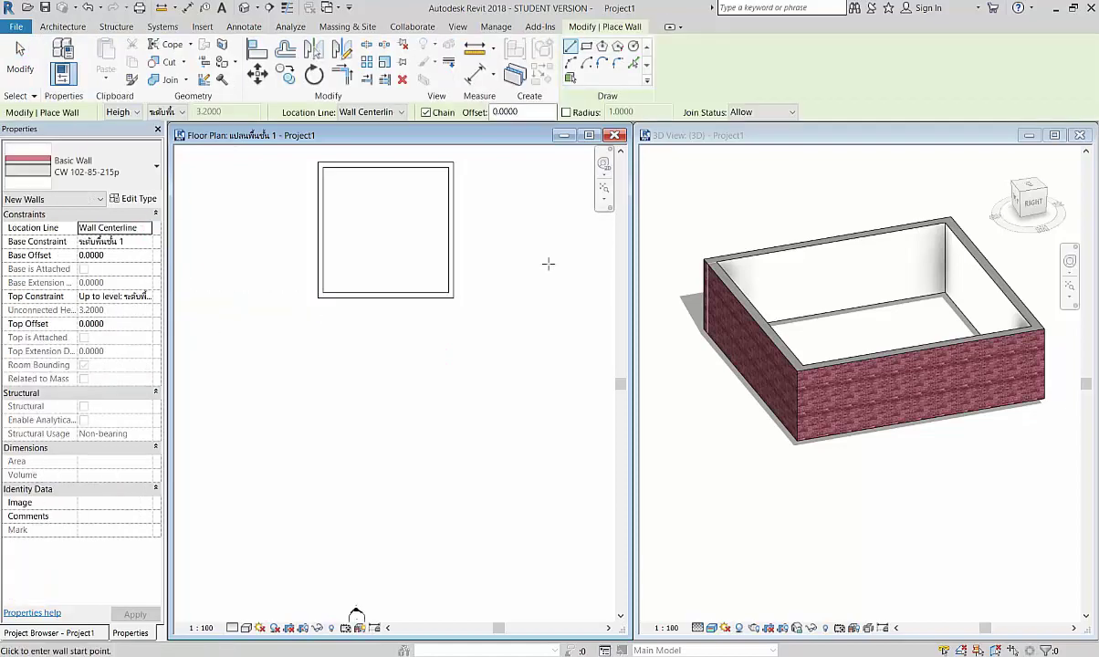
left_click(566, 112)
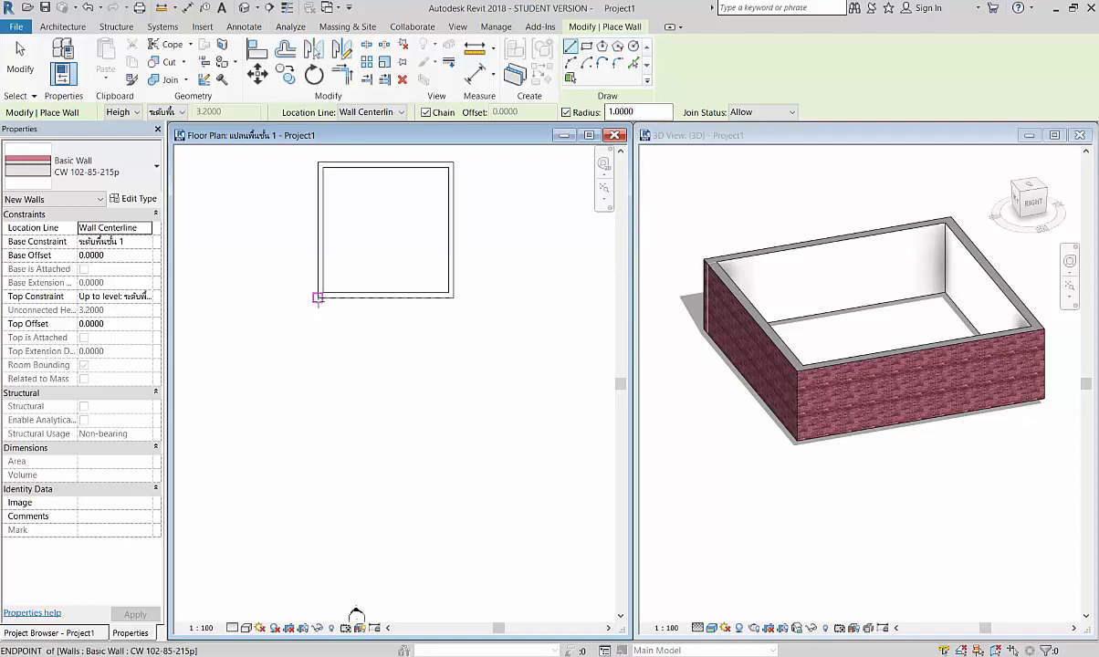
left_click(319, 417)
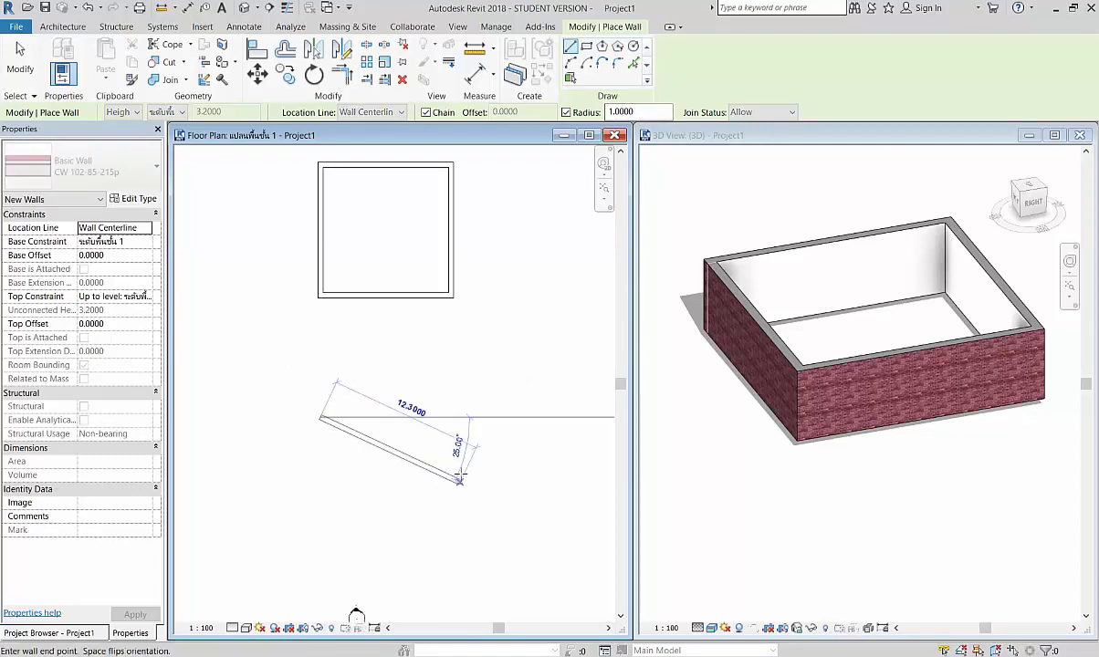
key("Escape")
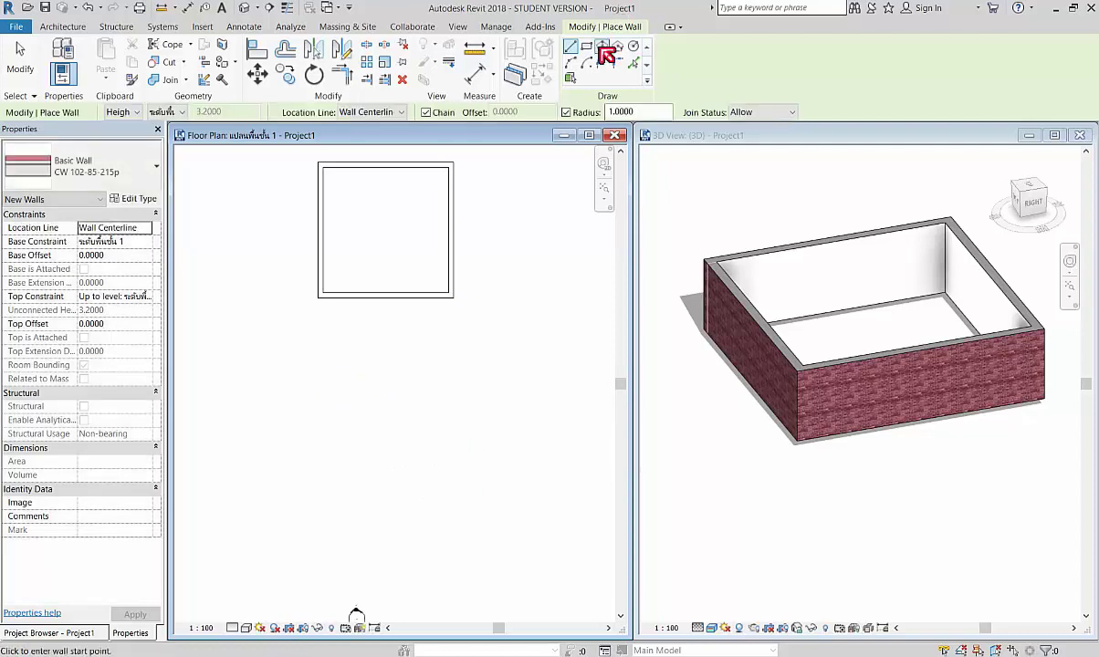
left_click(586, 46)
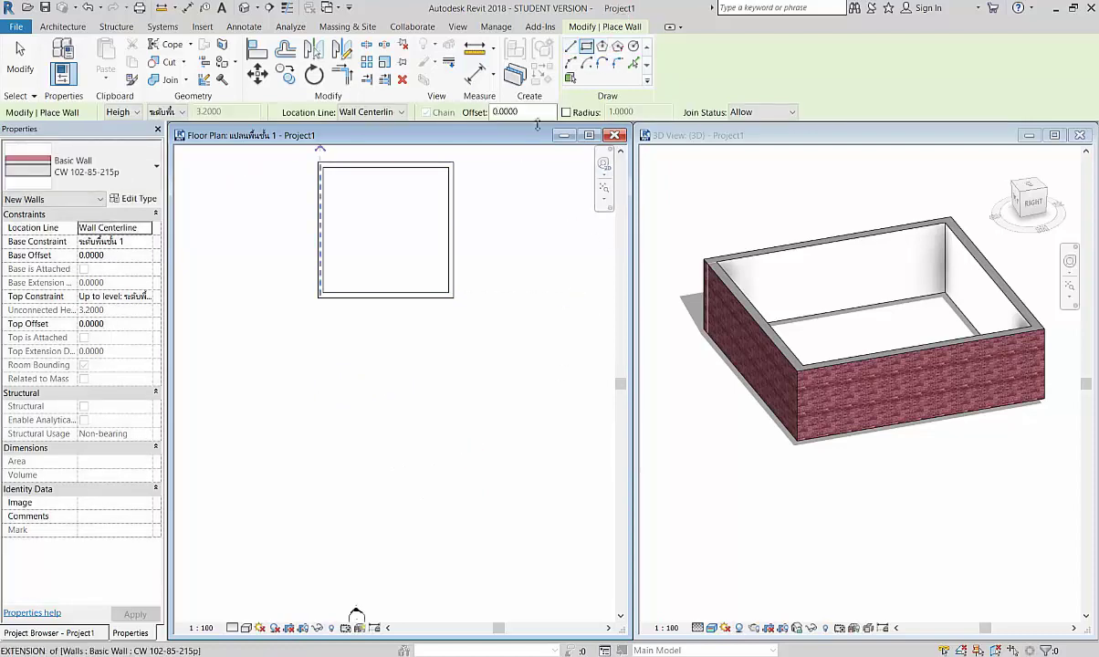
left_click(565, 113)
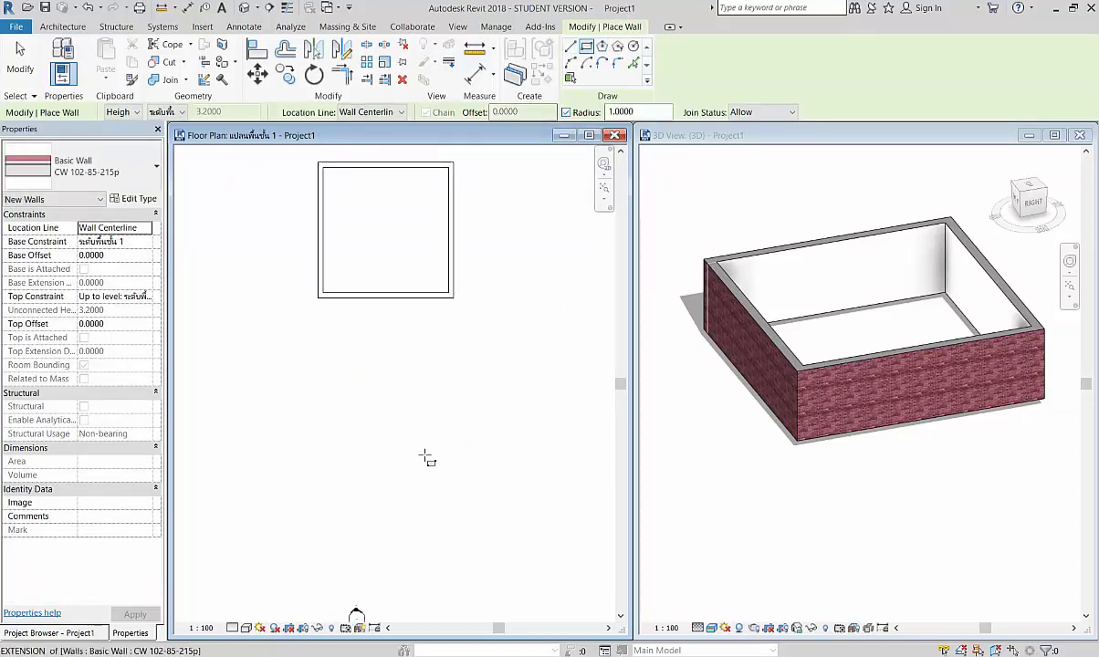
left_click(319, 391)
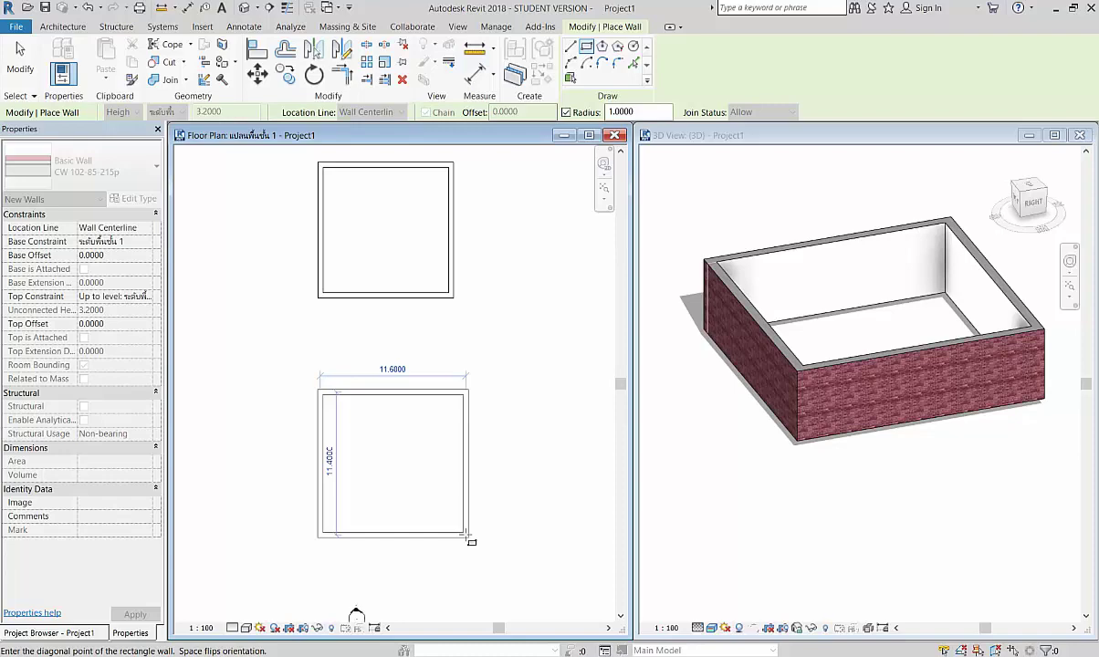
left_click(468, 535)
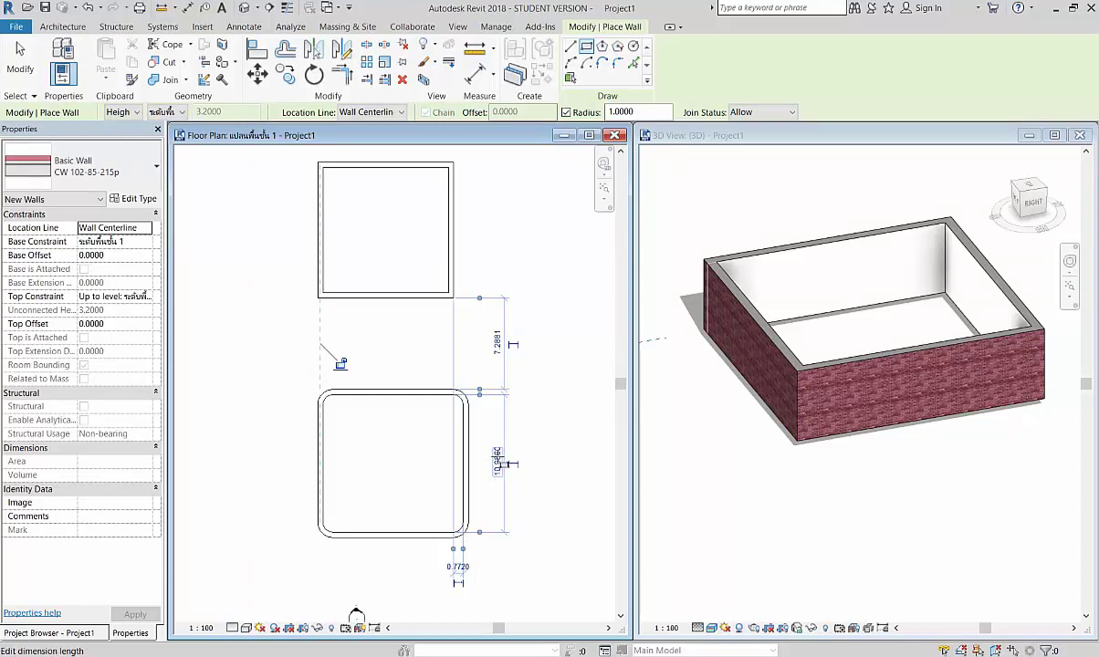
Set the rounded box's side to 10 and re-anchor the dimension to its top face
left_click(497, 458)
type("10")
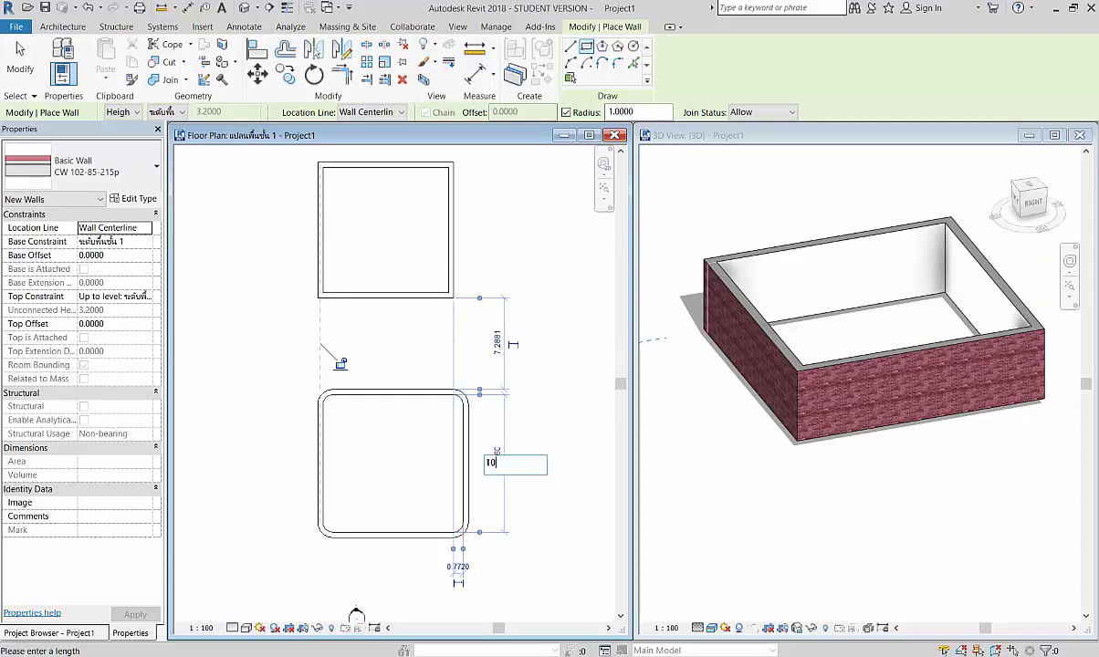
key("Return")
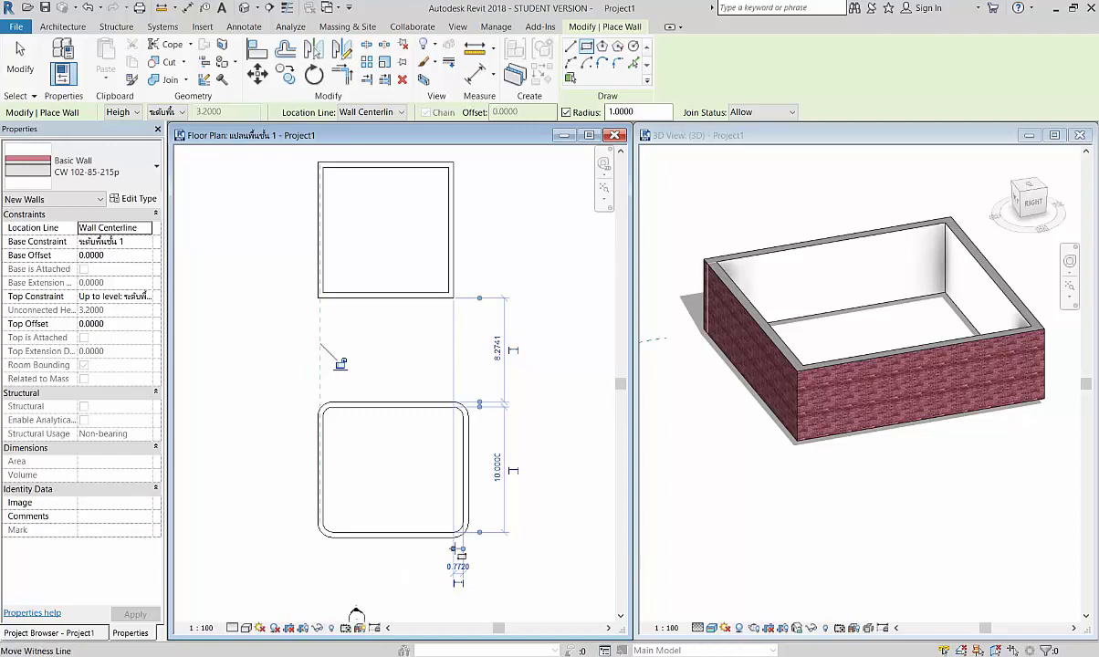
mouse_move(452, 550)
left_mouse_down()
mouse_move(418, 556)
mouse_move(319, 527)
left_mouse_up()
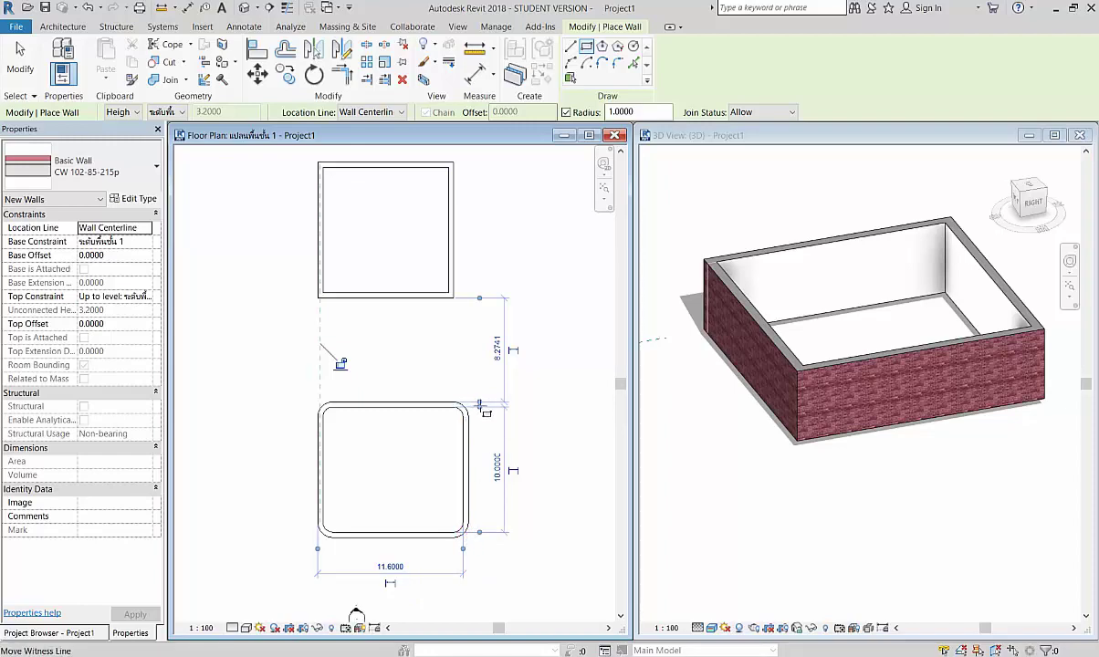
left_click(486, 409)
left_click_drag(486, 410, 459, 419)
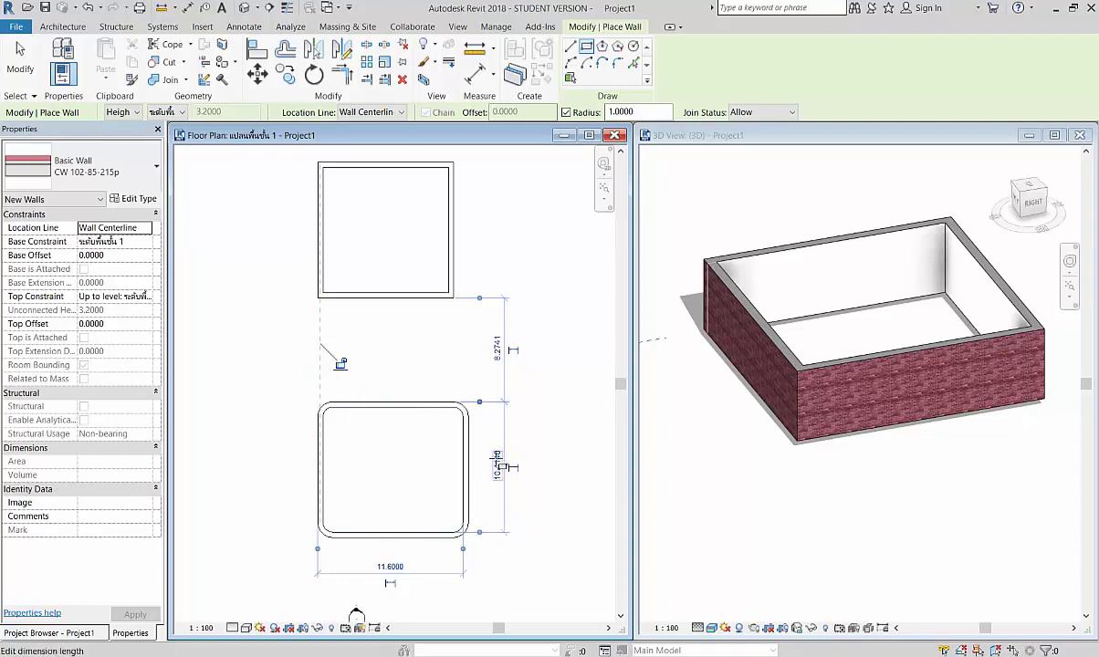
Set the rounded box's depth and width dimensions both to 10
left_click(498, 467)
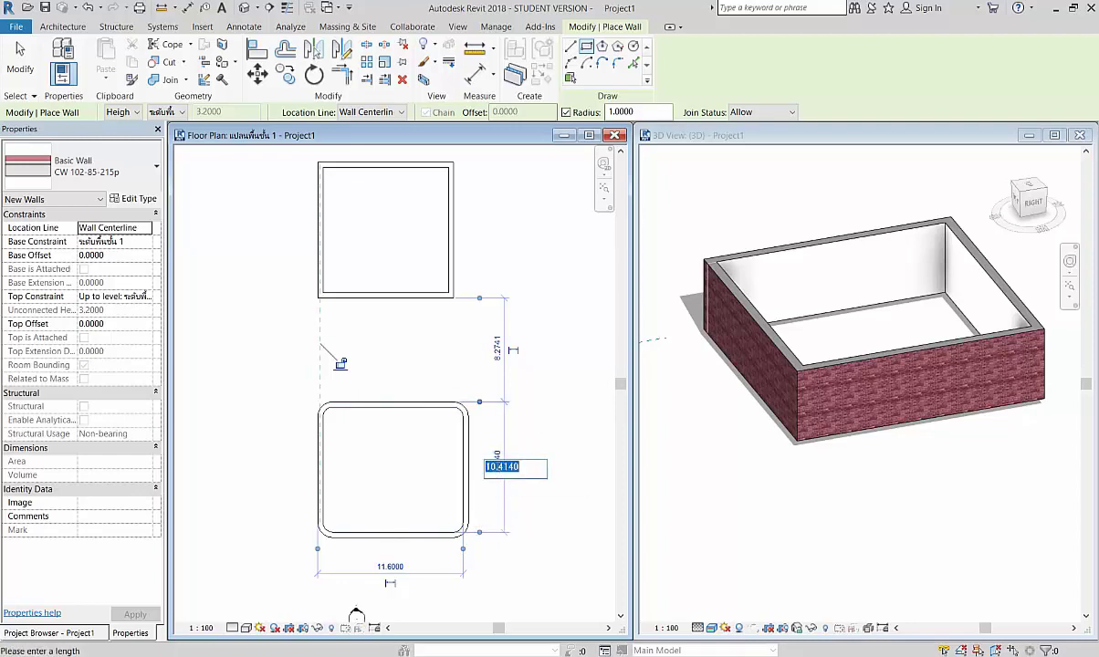
type("10")
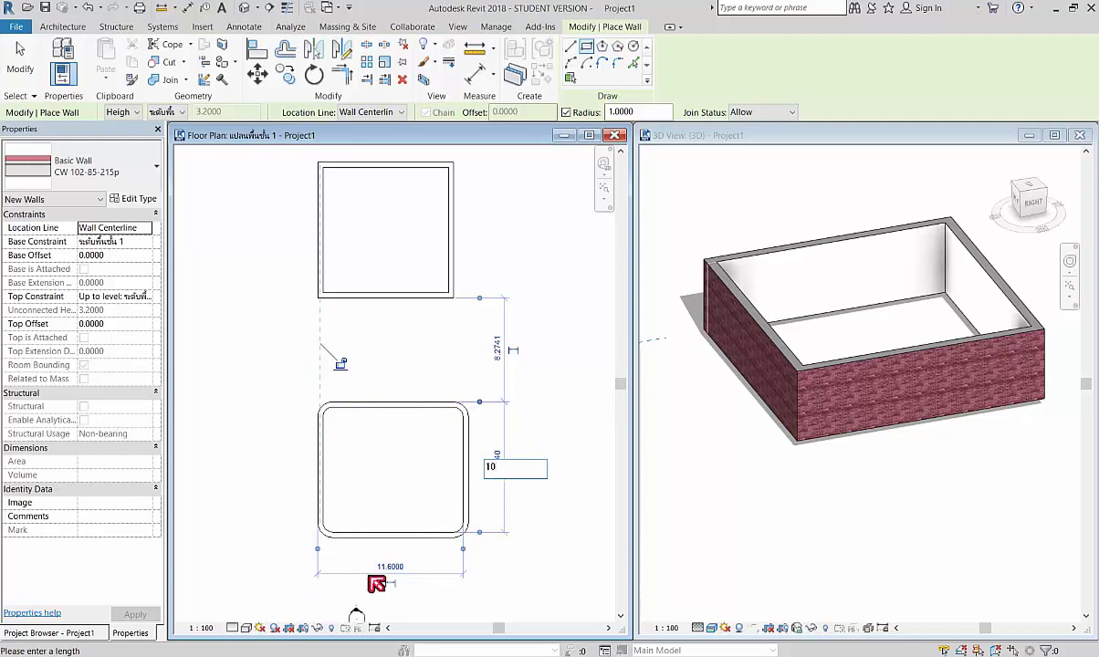
key("Return")
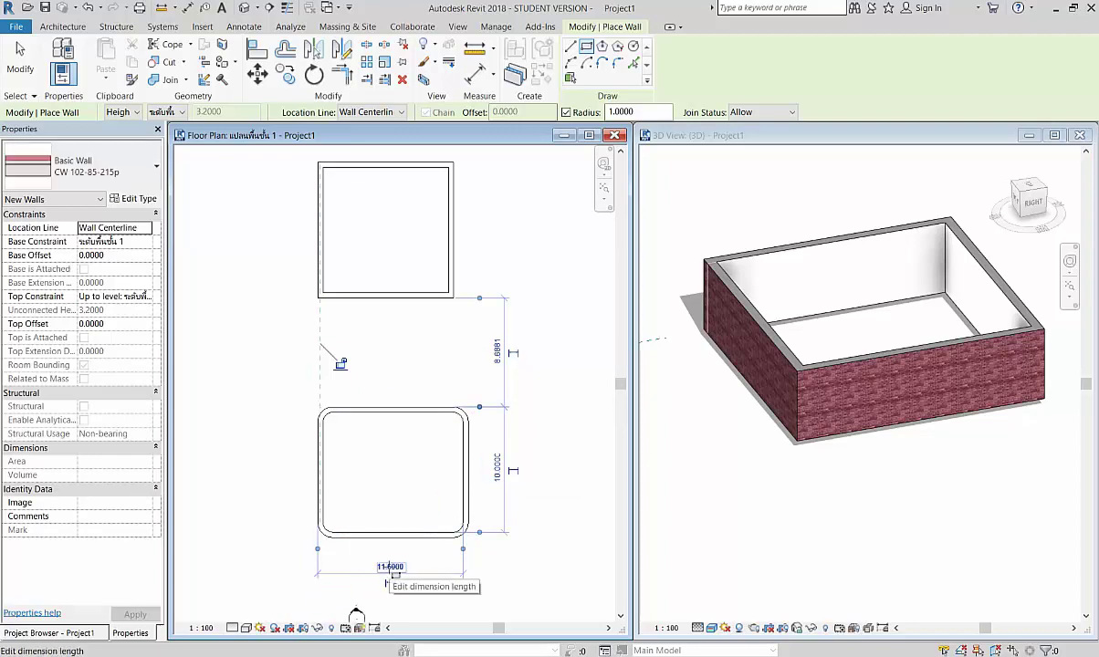
left_click(394, 570)
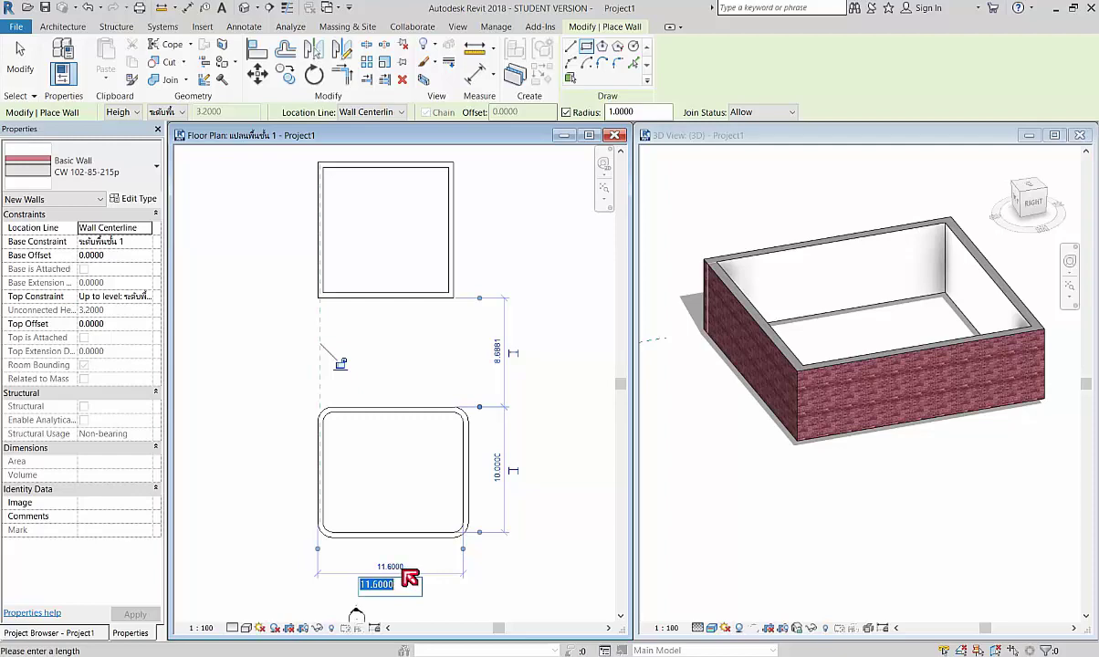
type("10")
key("Return")
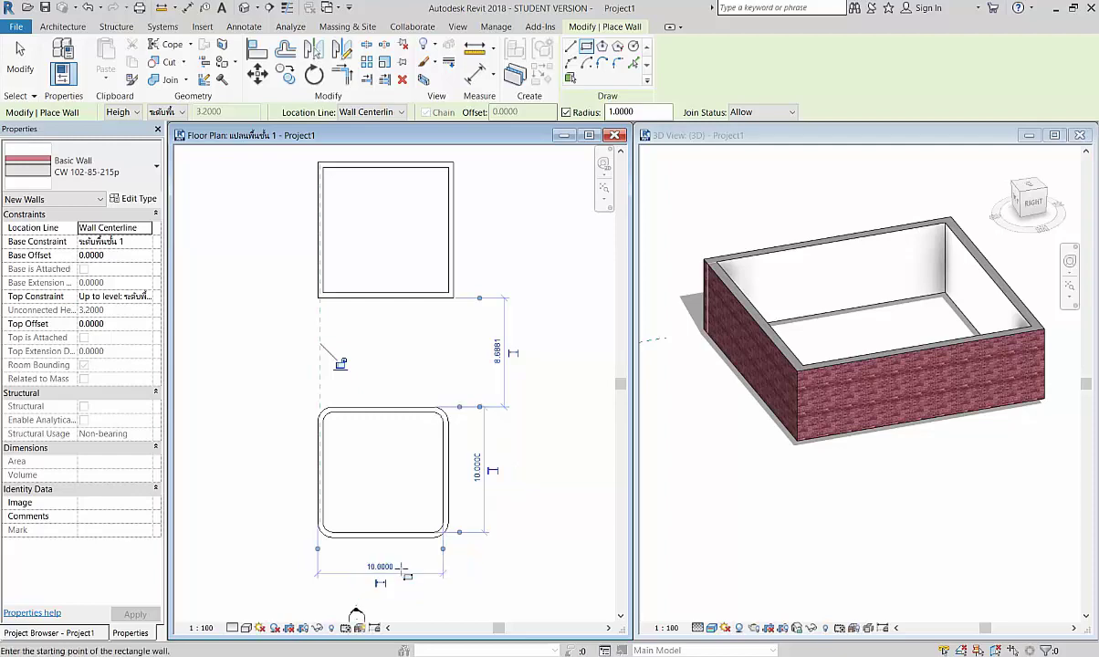
left_click(547, 556)
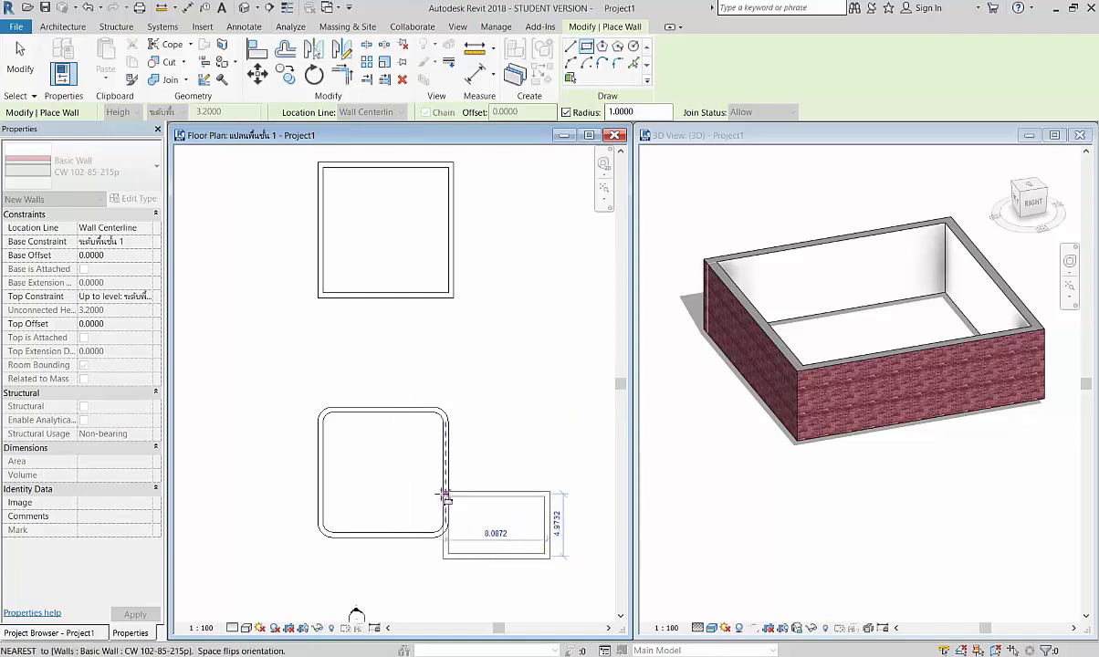
Cancel the extra rectangle, exit wall placement, and view the rounded brick box in 3D
key("Escape")
scroll(822, 503, "down", 3)
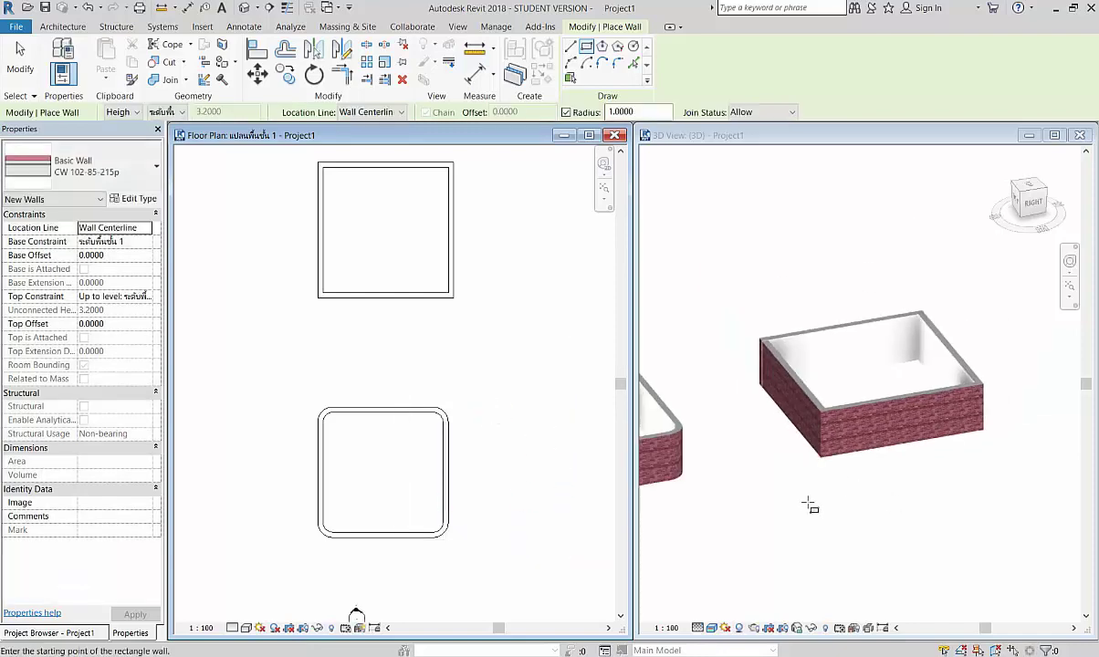
scroll(776, 493, "down", 2)
scroll(733, 483, "up", 2)
scroll(724, 435, "up", 2)
scroll(727, 436, "up", 3)
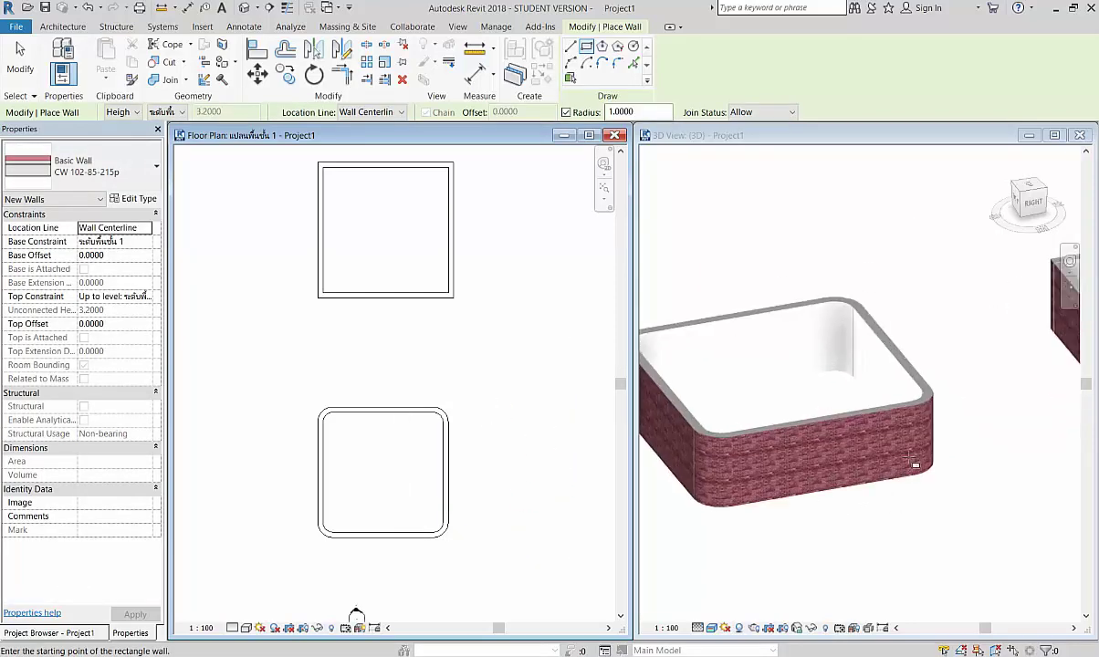
left_click(919, 441)
scroll(867, 379, "down", 3)
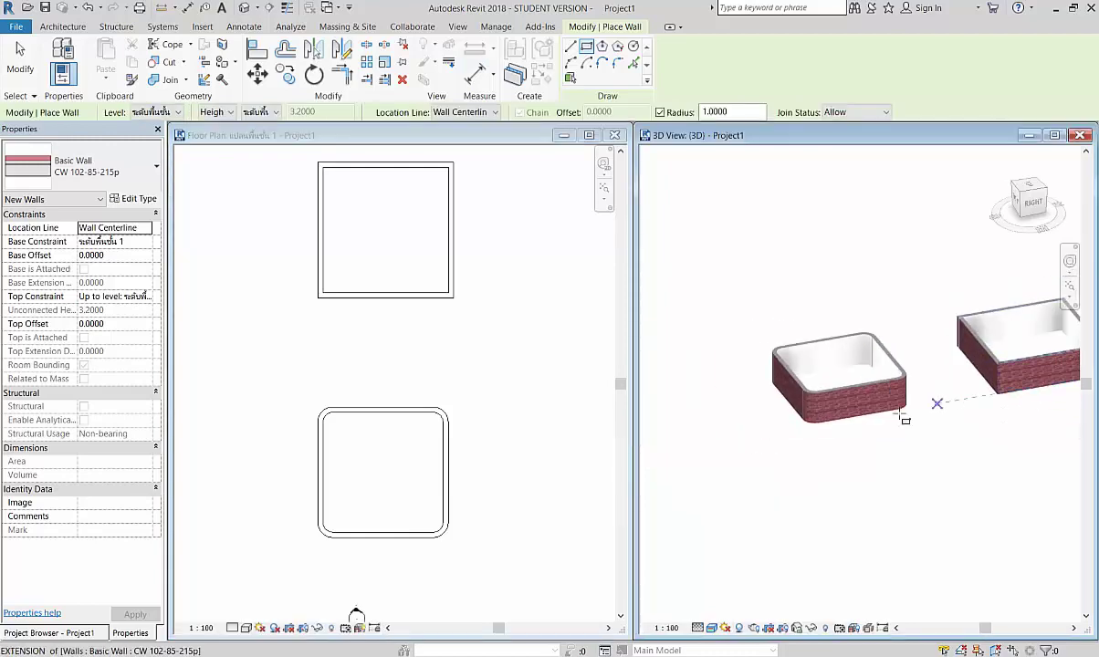
scroll(921, 438, "up", 2)
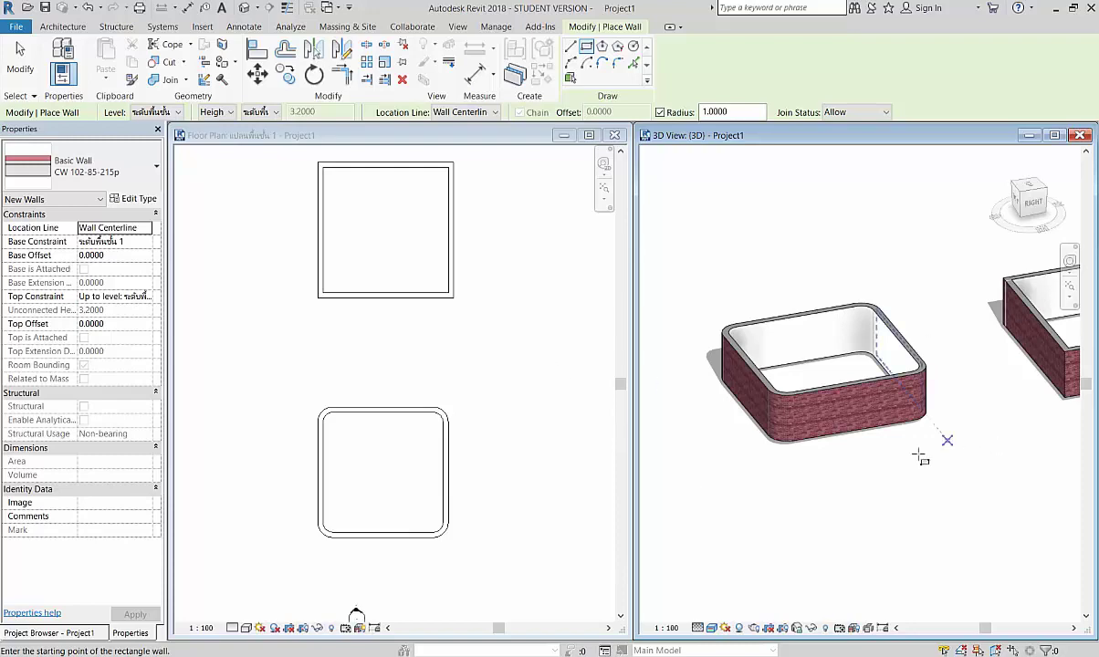
key("Escape")
key("Escape")
scroll(466, 378, "down", 3)
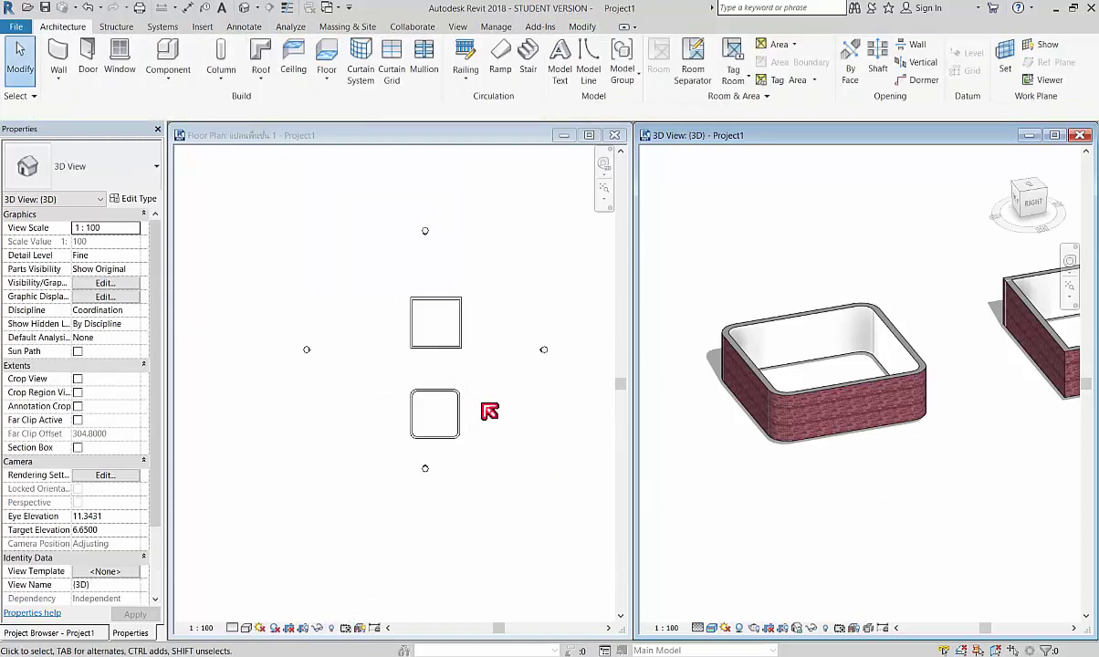
Start a Roof by Footprint and sketch a rectangular boundary left of the wall boxes
left_click(369, 391)
middle_click_drag(447, 327, 561, 366)
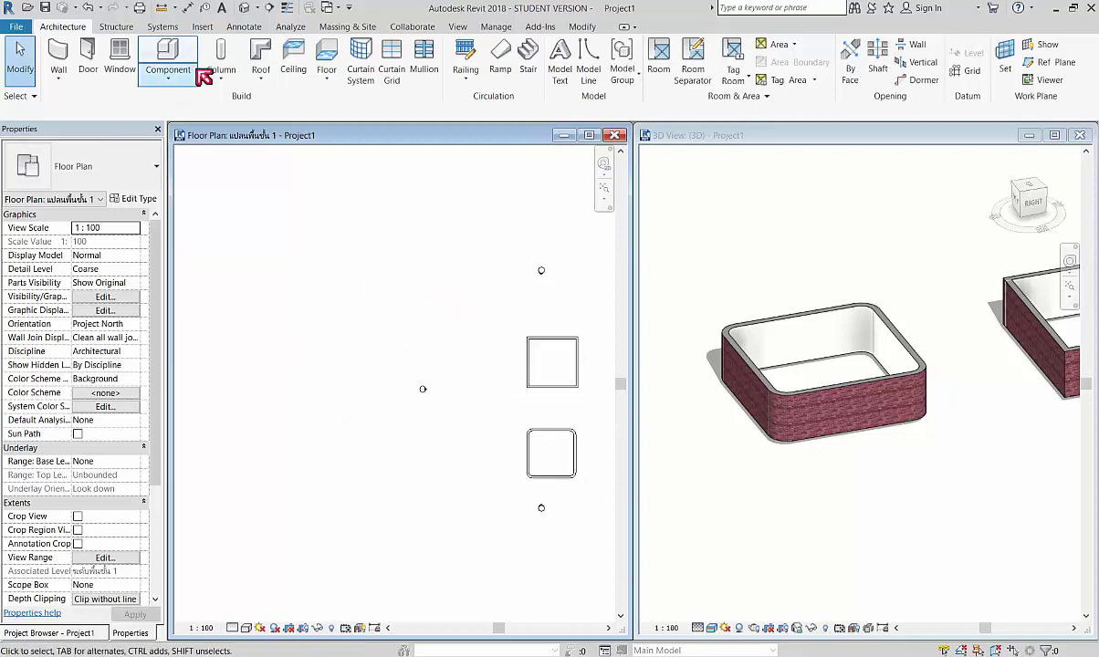
left_click(263, 57)
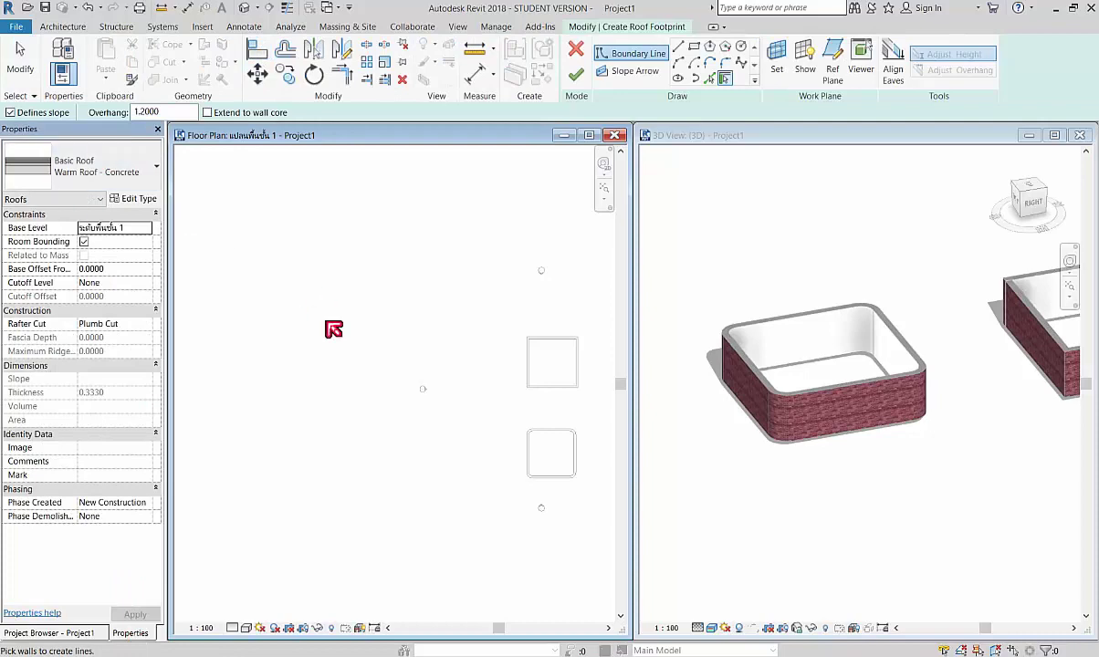
left_click(695, 47)
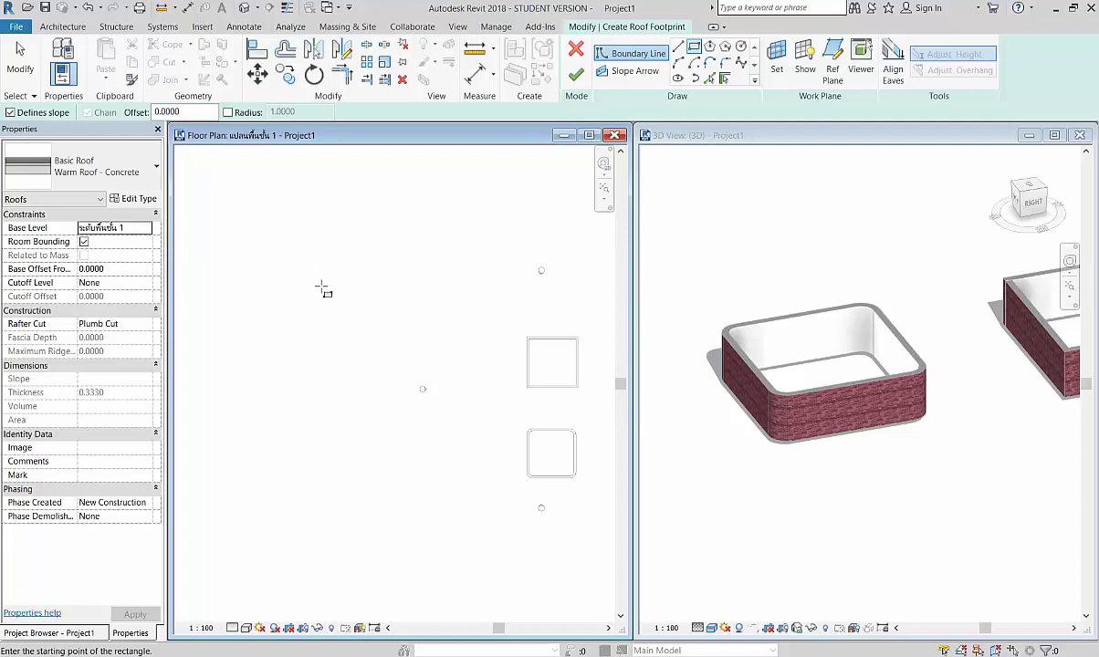
left_click(323, 280)
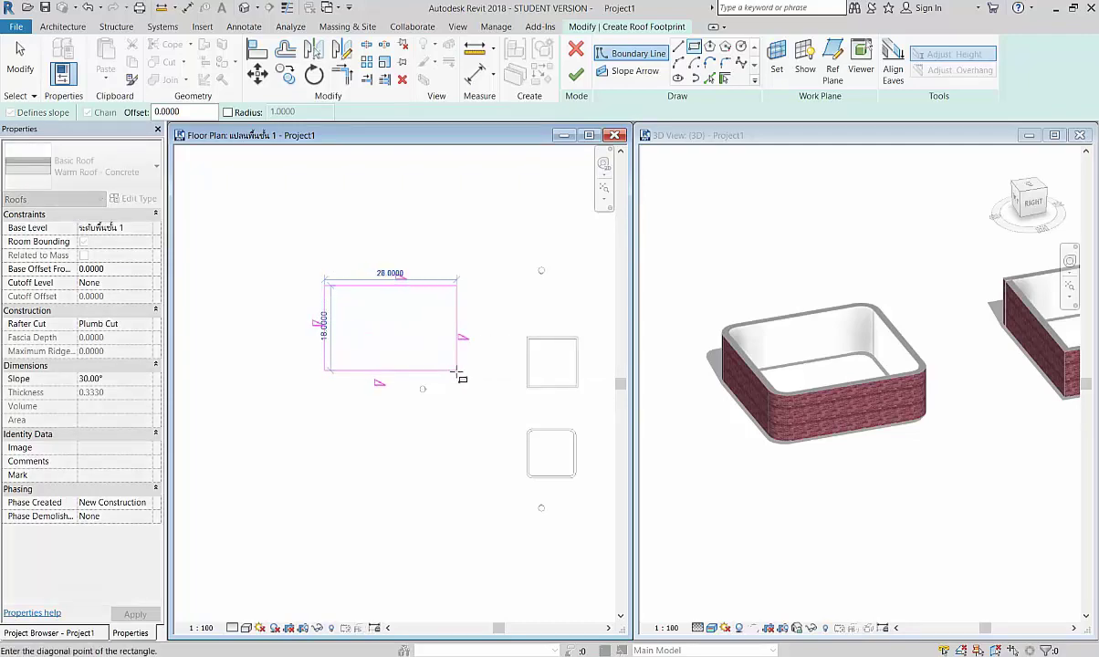
left_click(456, 370)
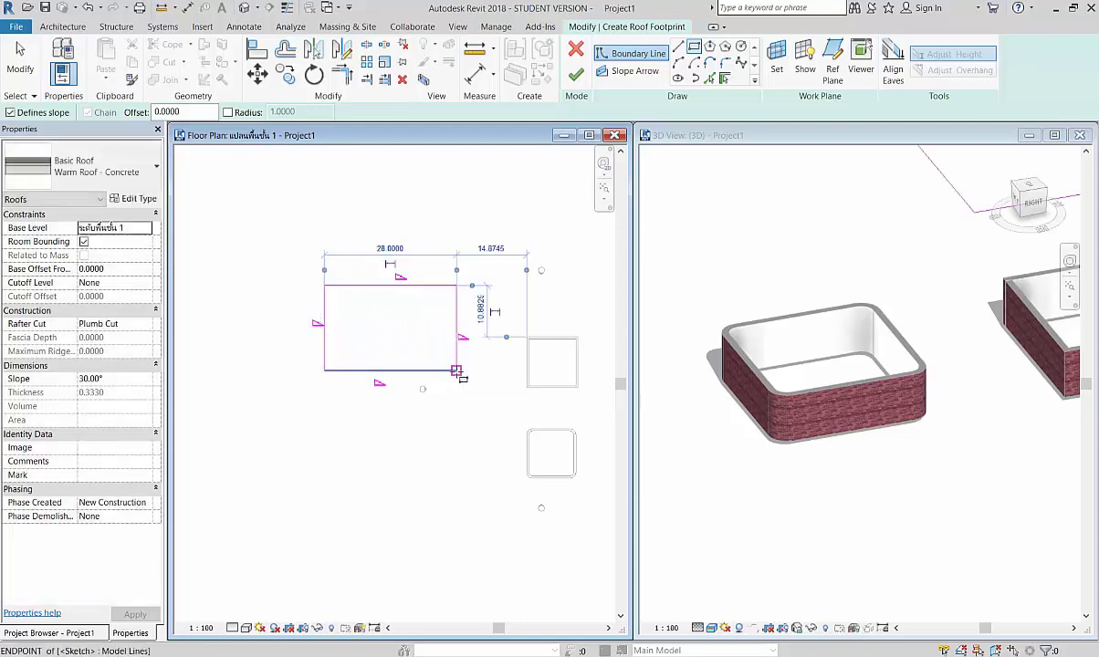
Set the footprint's width and vertical dimensions to 12
left_click(397, 252)
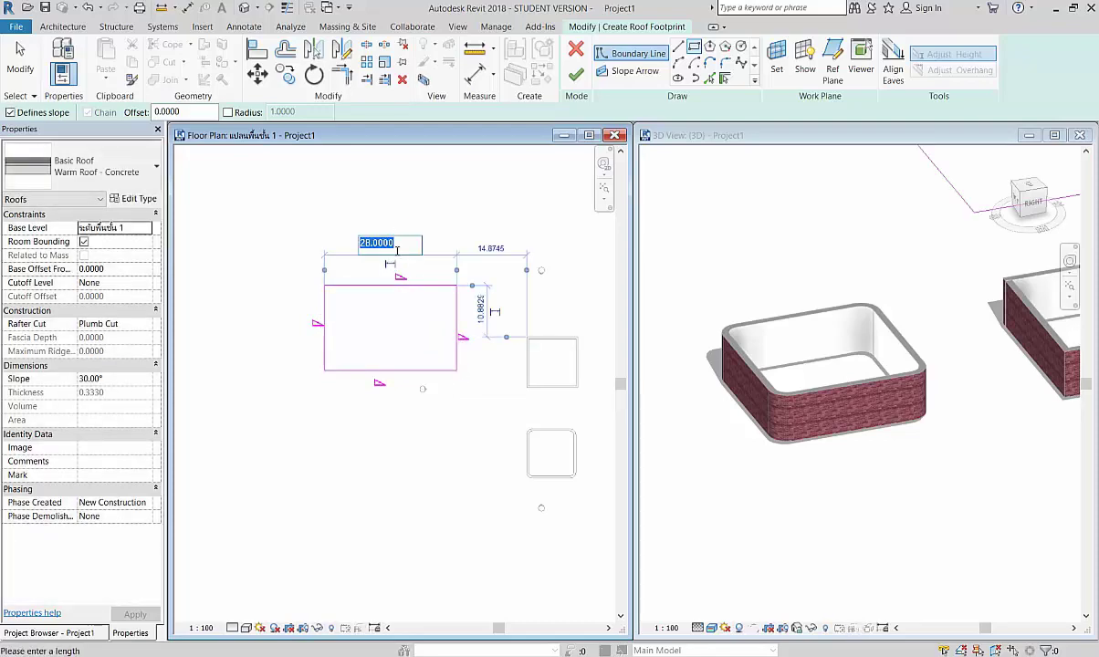
type("12")
key("Return")
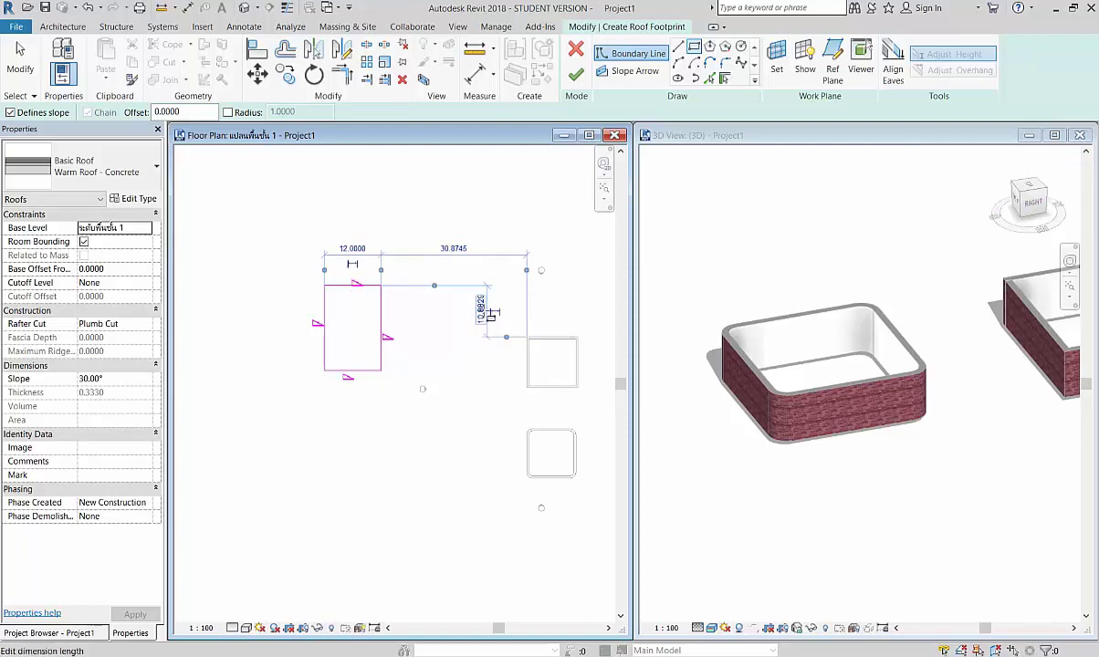
left_click(488, 312)
type("12")
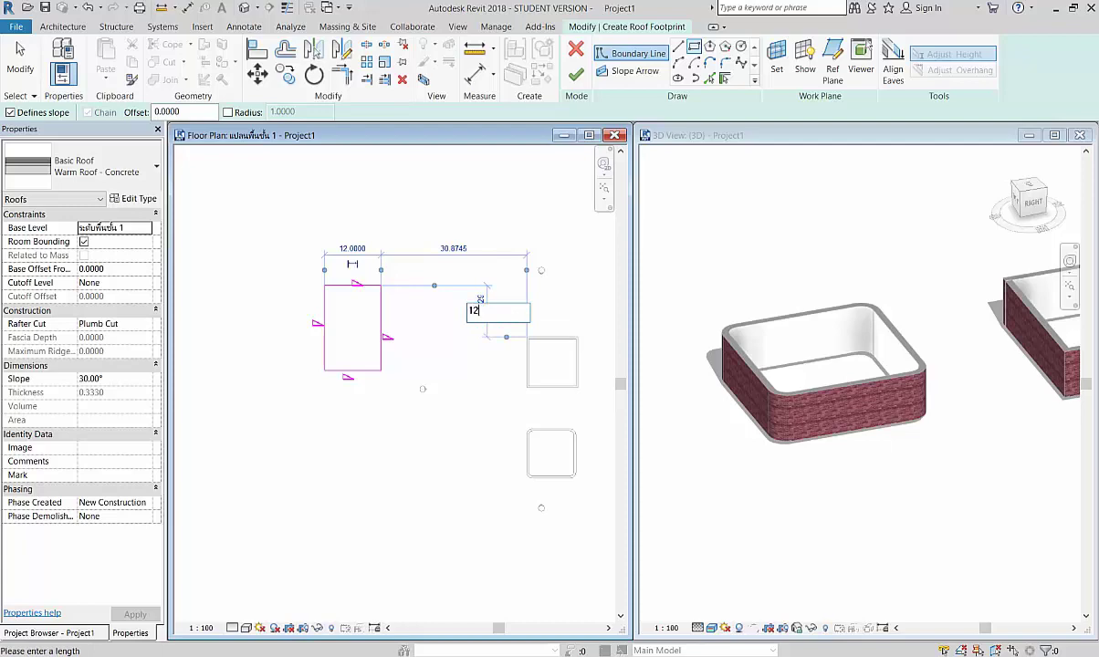
key("Return")
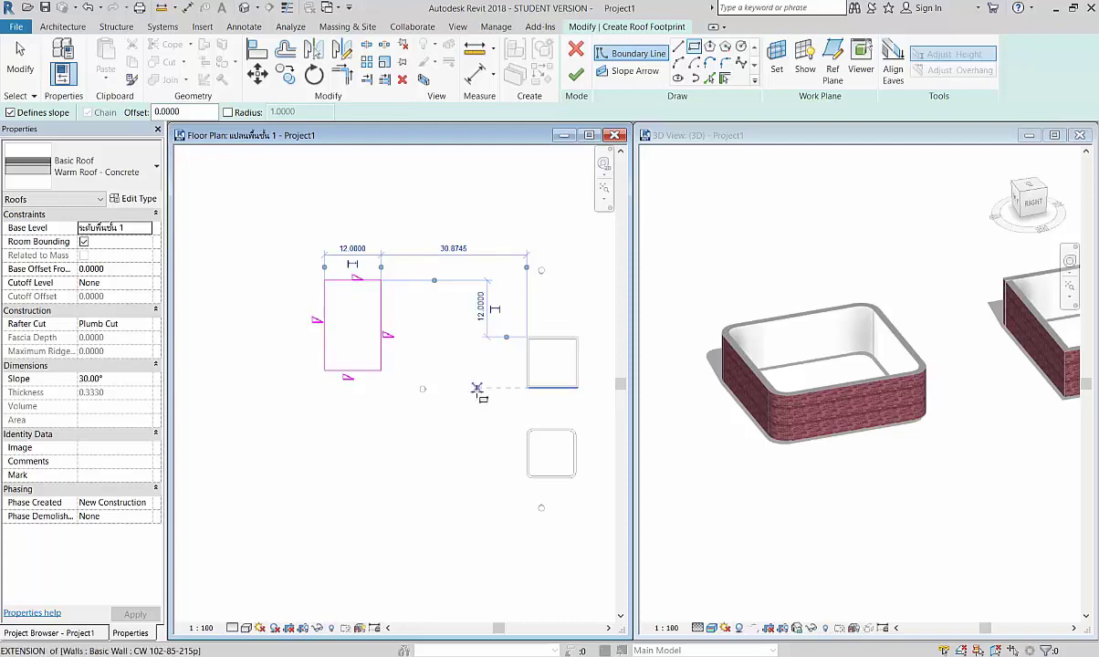
left_click(488, 312)
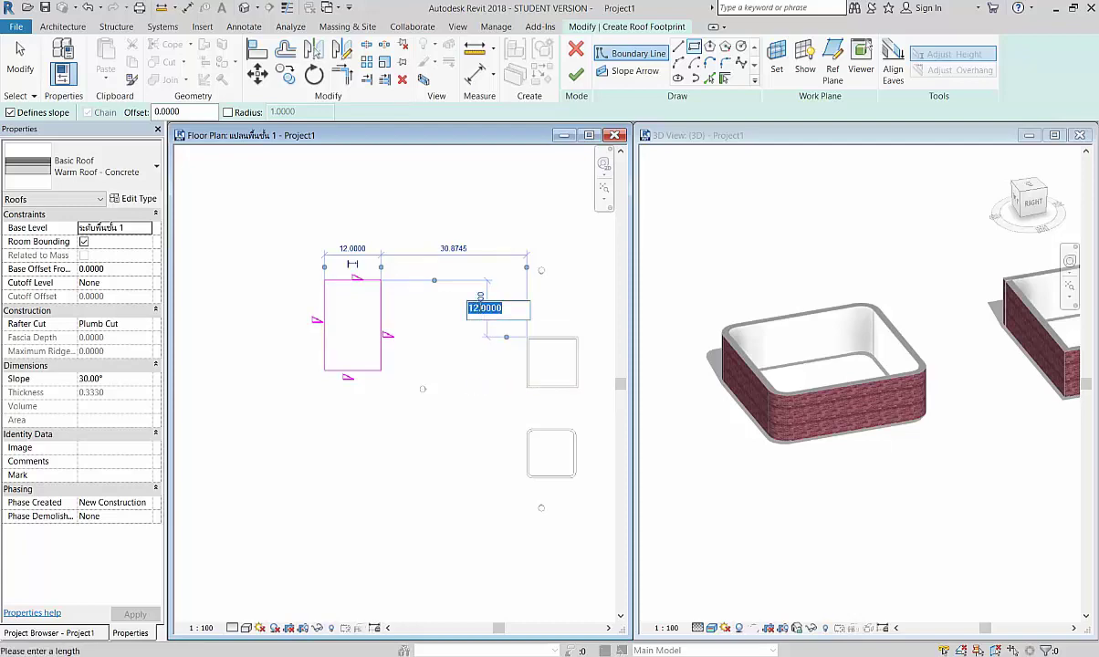
key("Return")
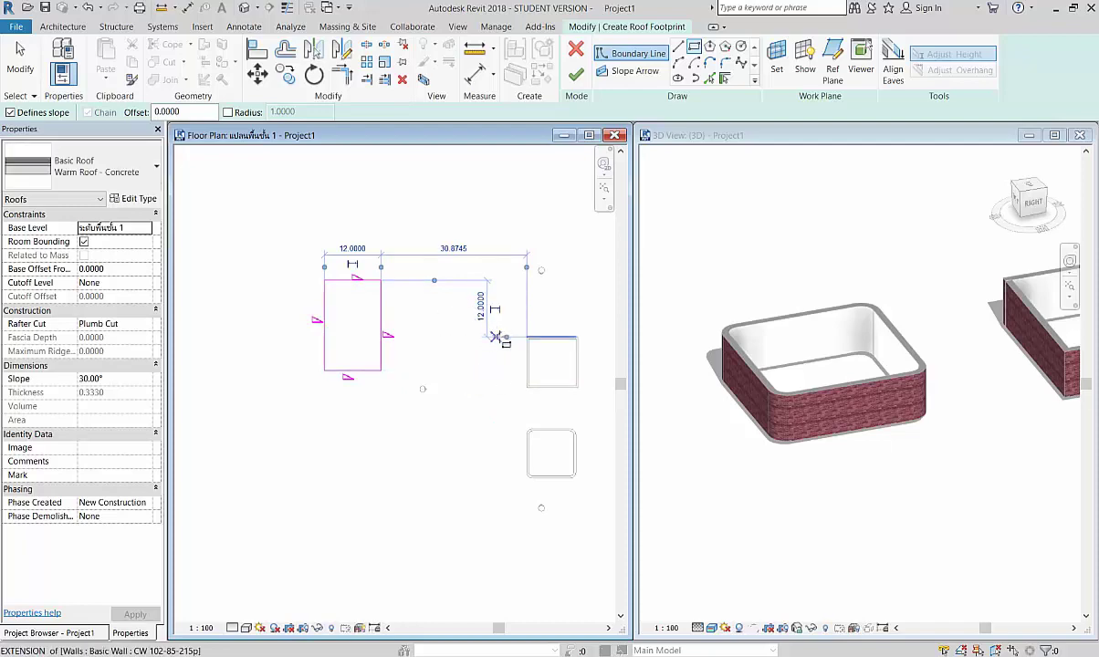
Sketch another footprint rectangle and set its height to 12
left_click(496, 338)
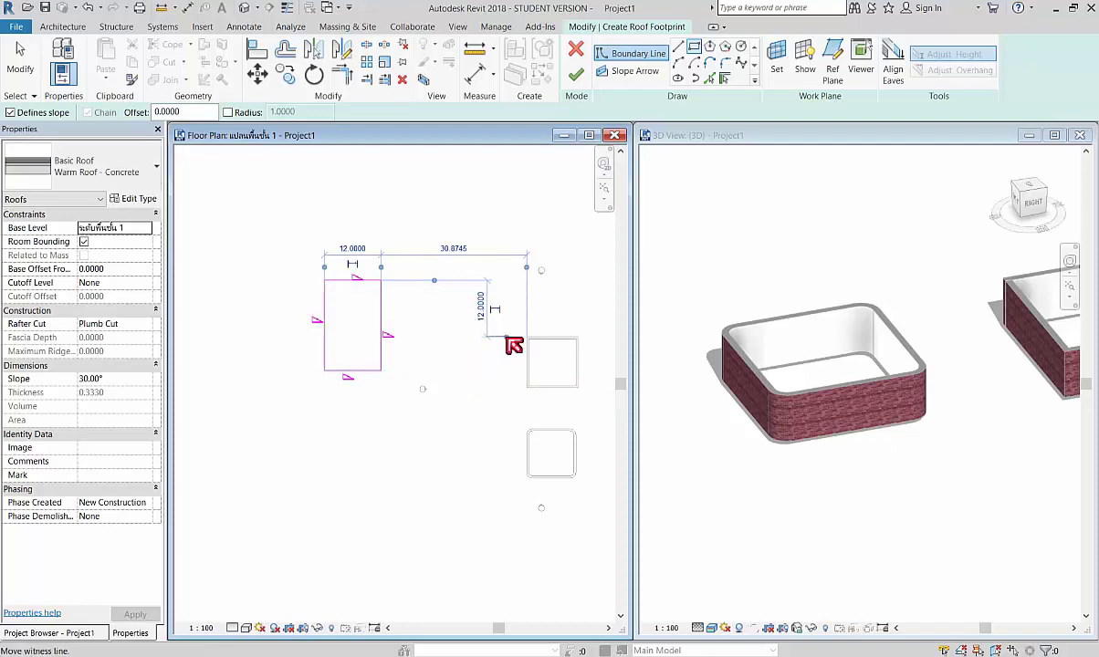
left_click(382, 370)
left_click(481, 309)
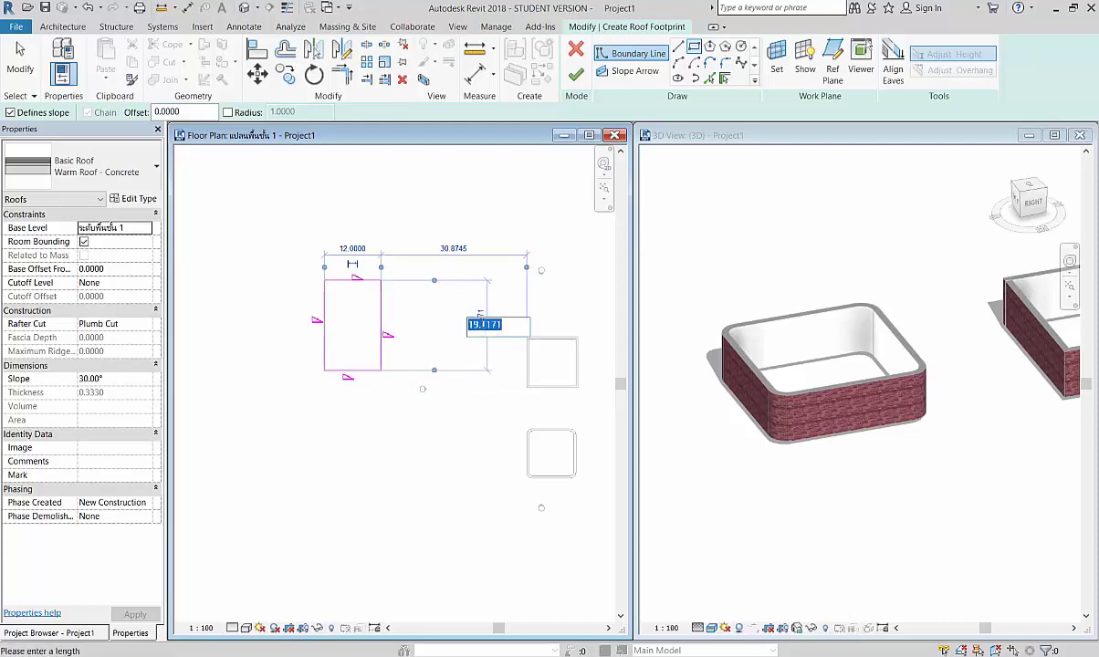
type("12")
key("Return")
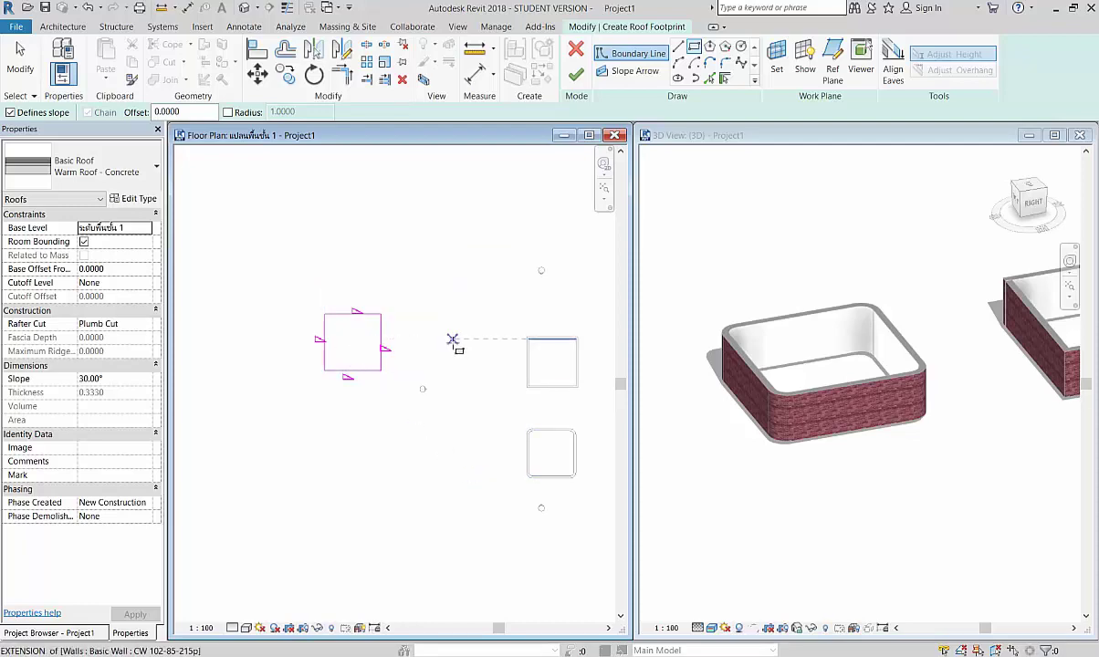
Turn the 12×12 footprint into a hipped tiled roof, view it in 3D, and show the Project Browser
left_click(577, 76)
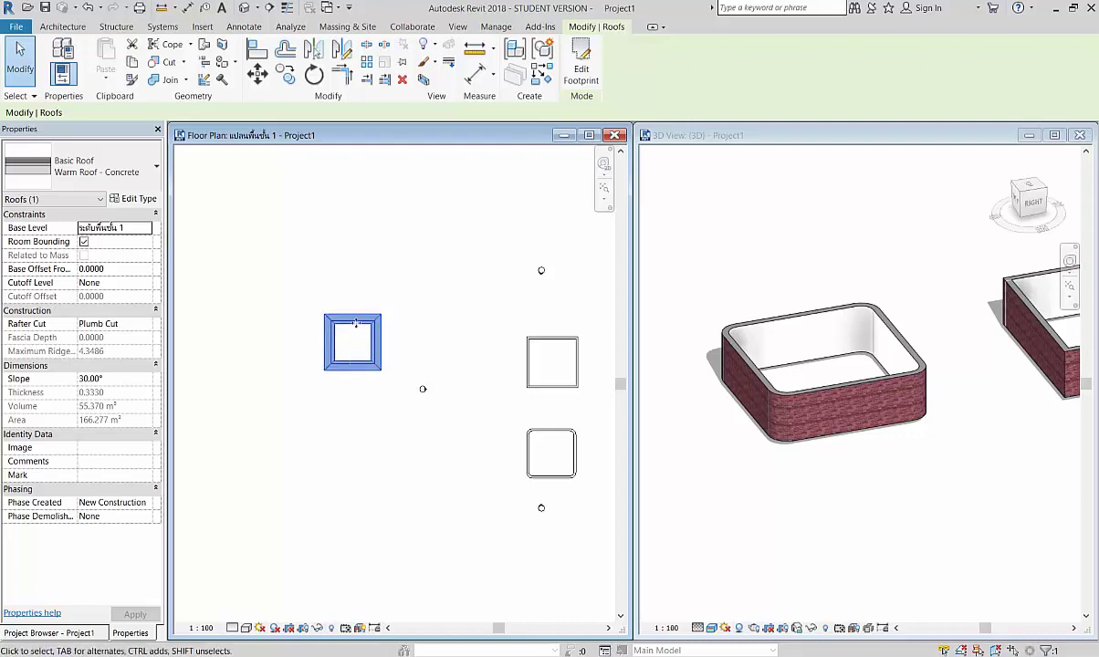
left_click(358, 333)
left_click(730, 502)
scroll(739, 438, "down", 5)
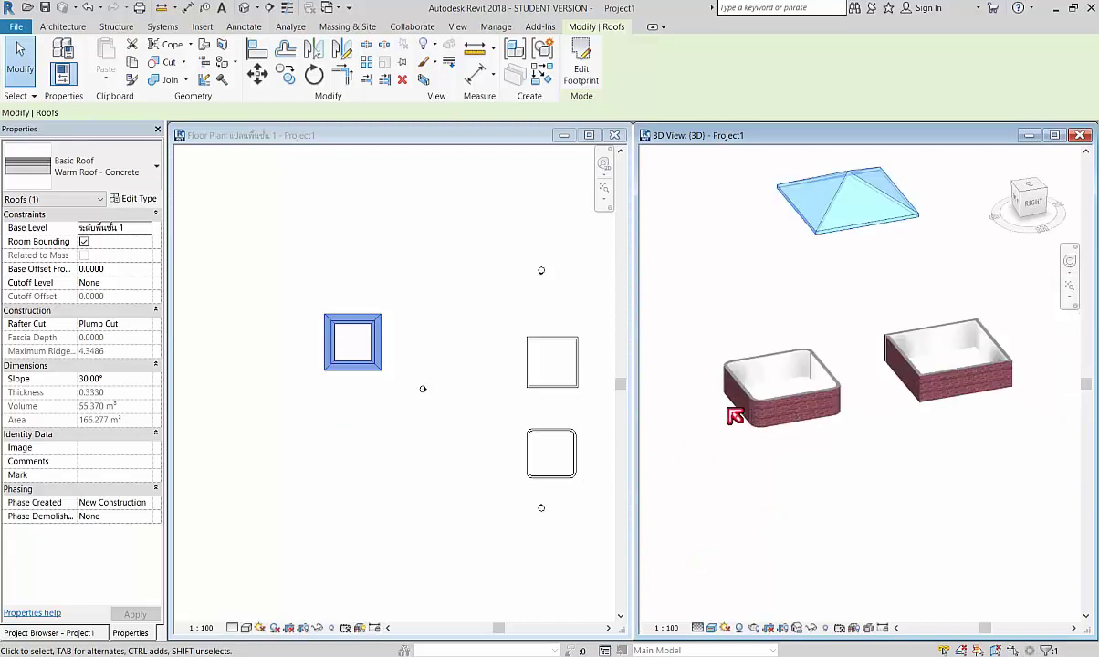
scroll(784, 301, "up", 3)
scroll(766, 310, "up", 3)
key("Escape")
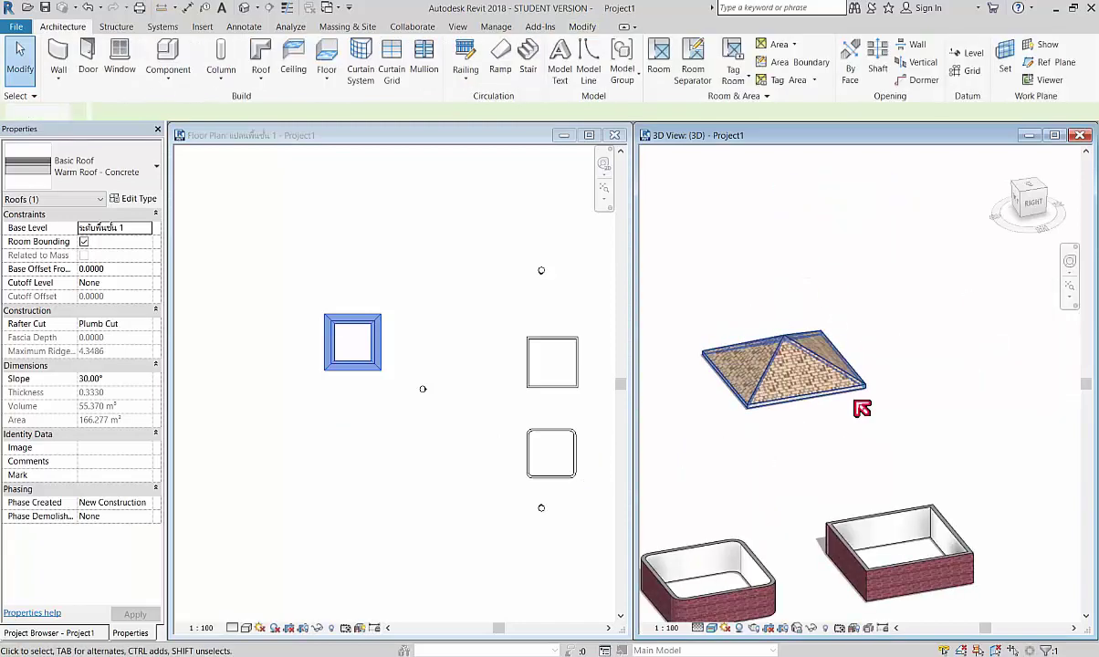
scroll(736, 397, "up", 1)
scroll(785, 393, "up", 1)
scroll(780, 356, "up", 1)
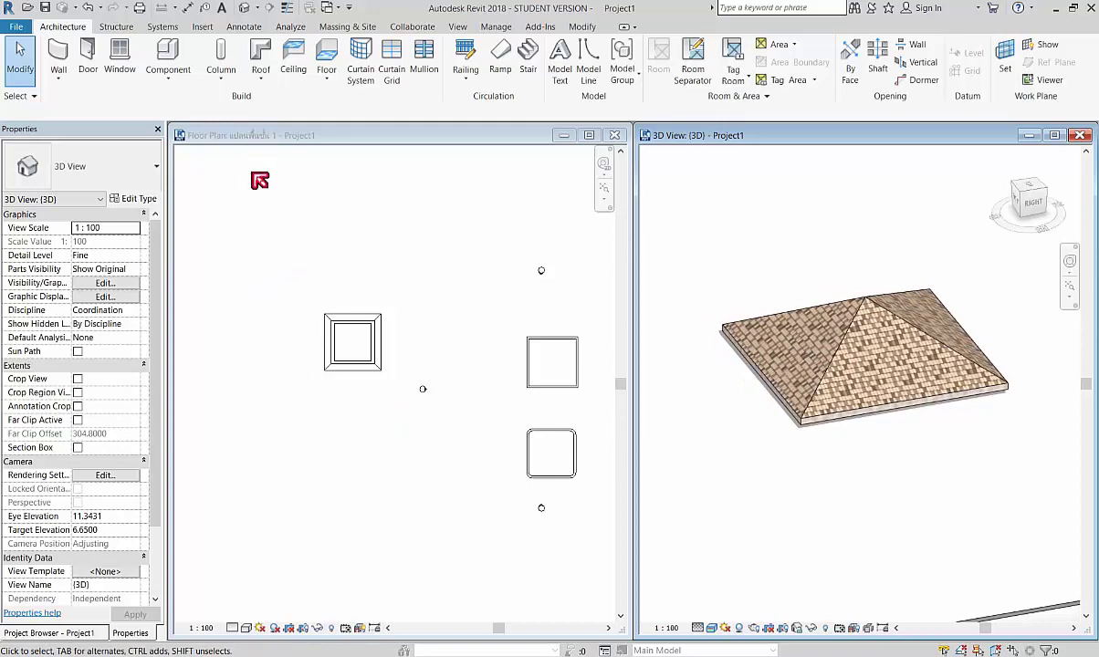
left_click(34, 634)
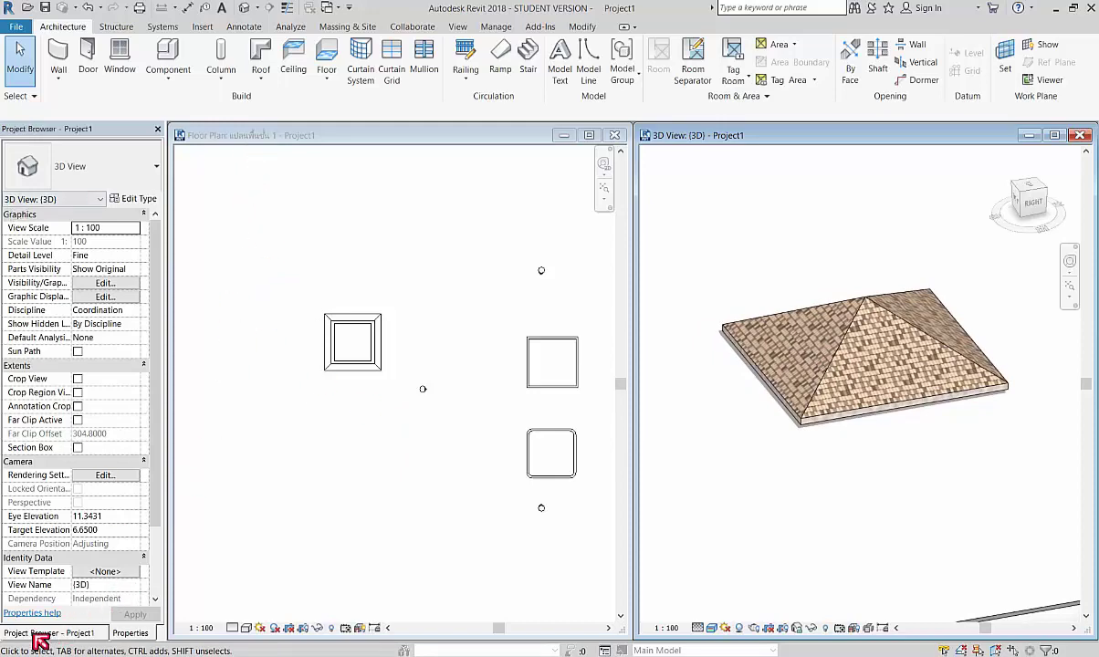
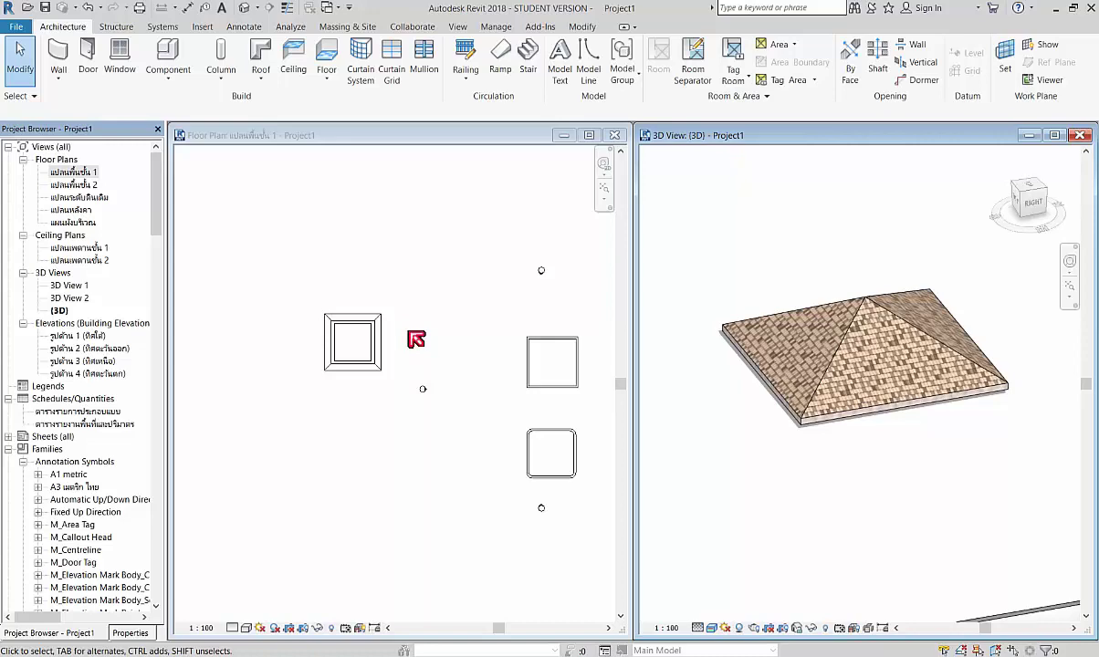
Delete the hip roof over the left square and close the floor plan window
left_click_drag(394, 281, 288, 426)
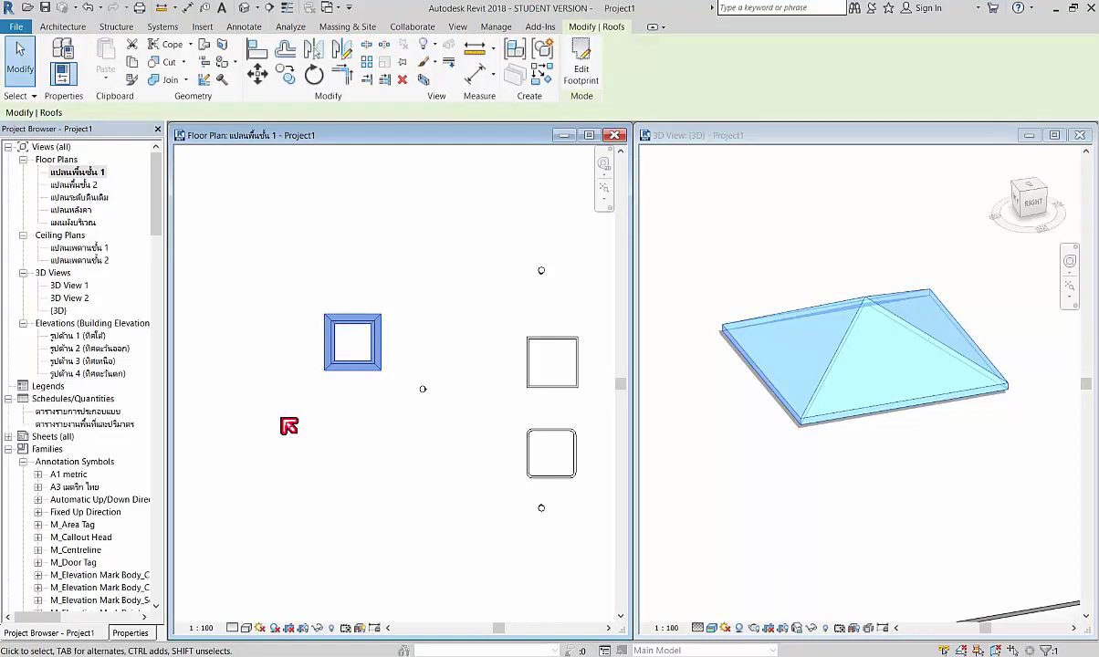
key("Delete")
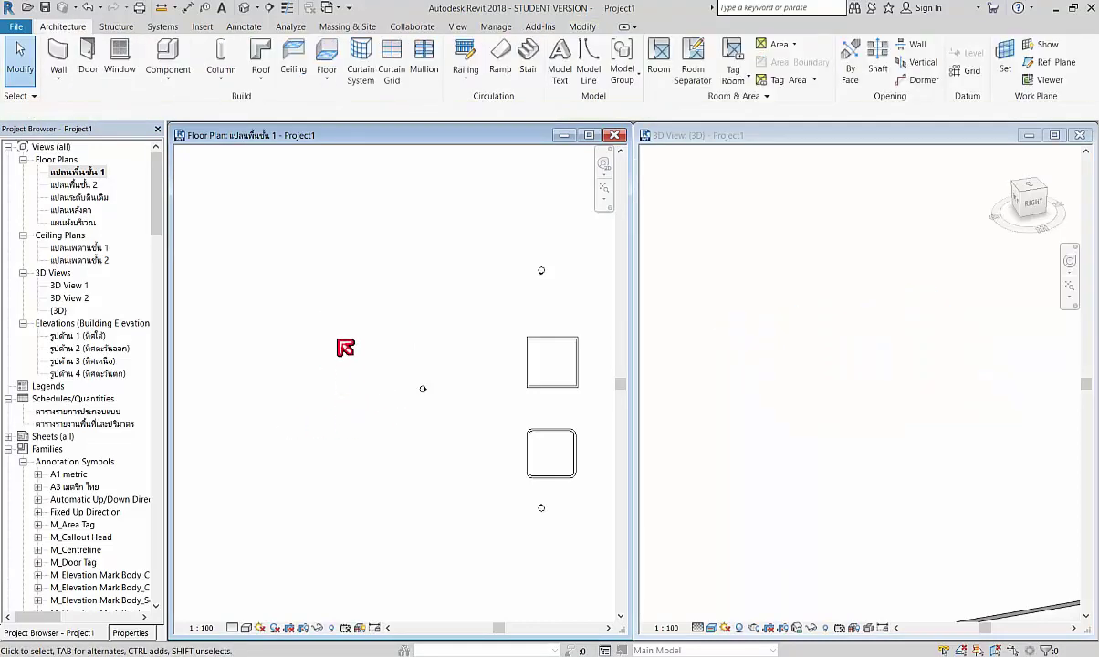
scroll(339, 343, "down", 3)
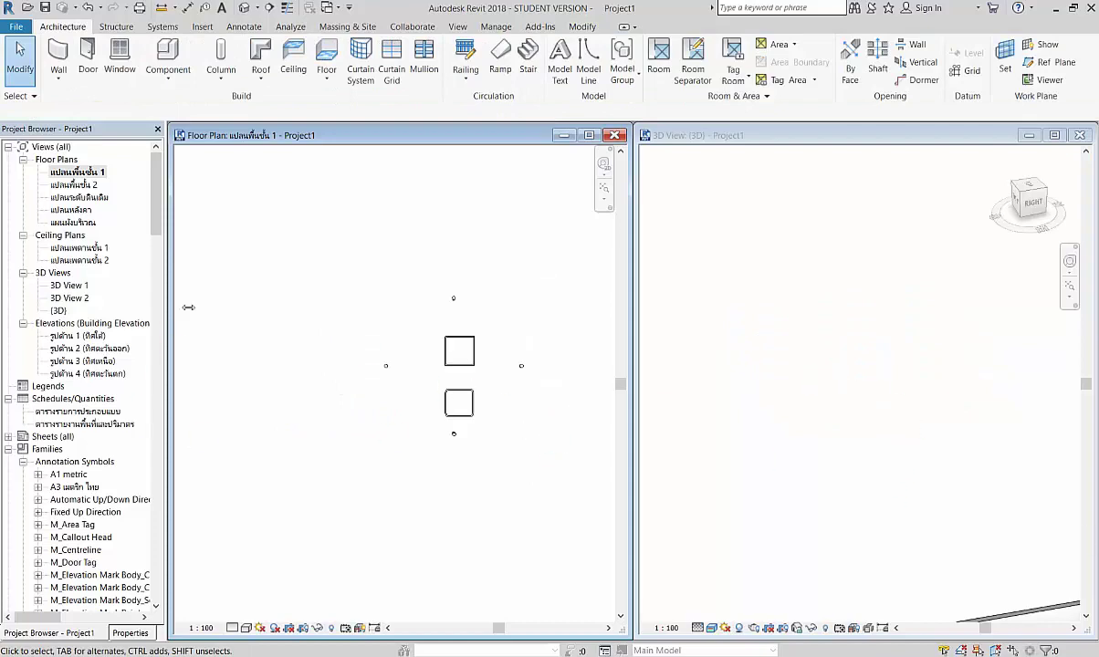
left_click(614, 135)
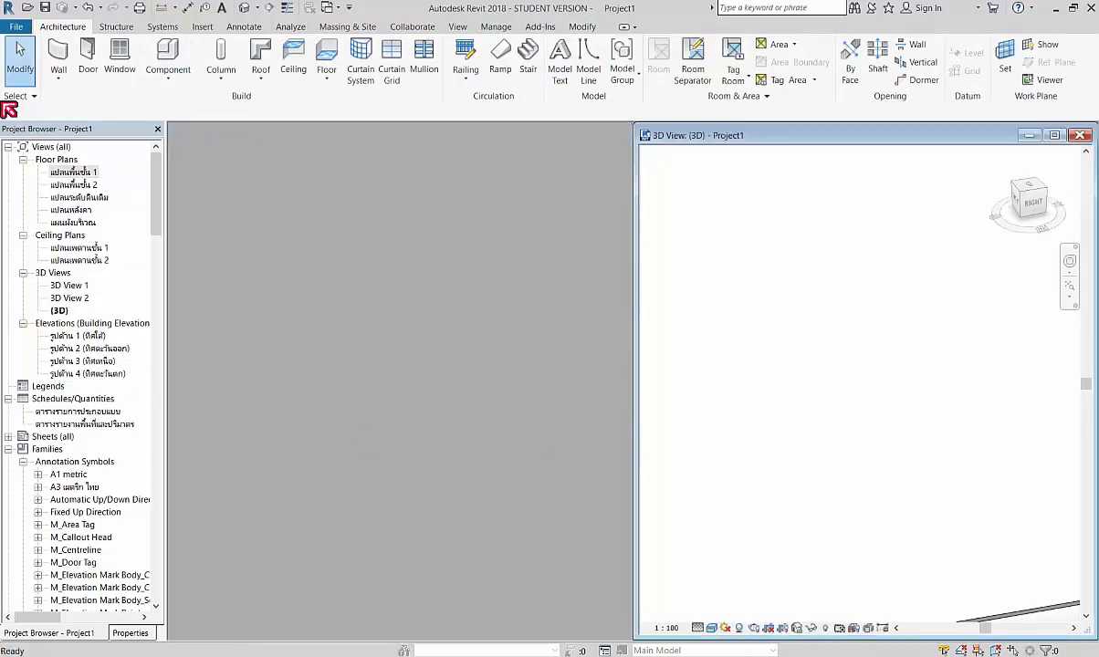
Reopen the แปลนหลังคา roof plan, tile it beside the 3D view, and frame the elevation markers
double_click(77, 211)
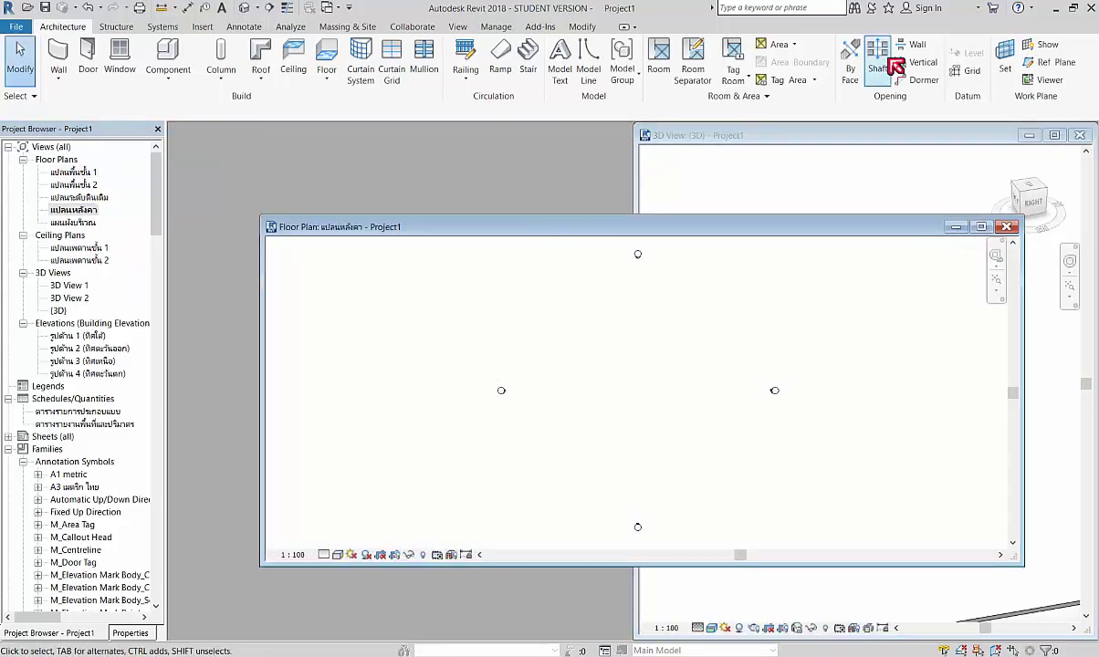
left_click(459, 28)
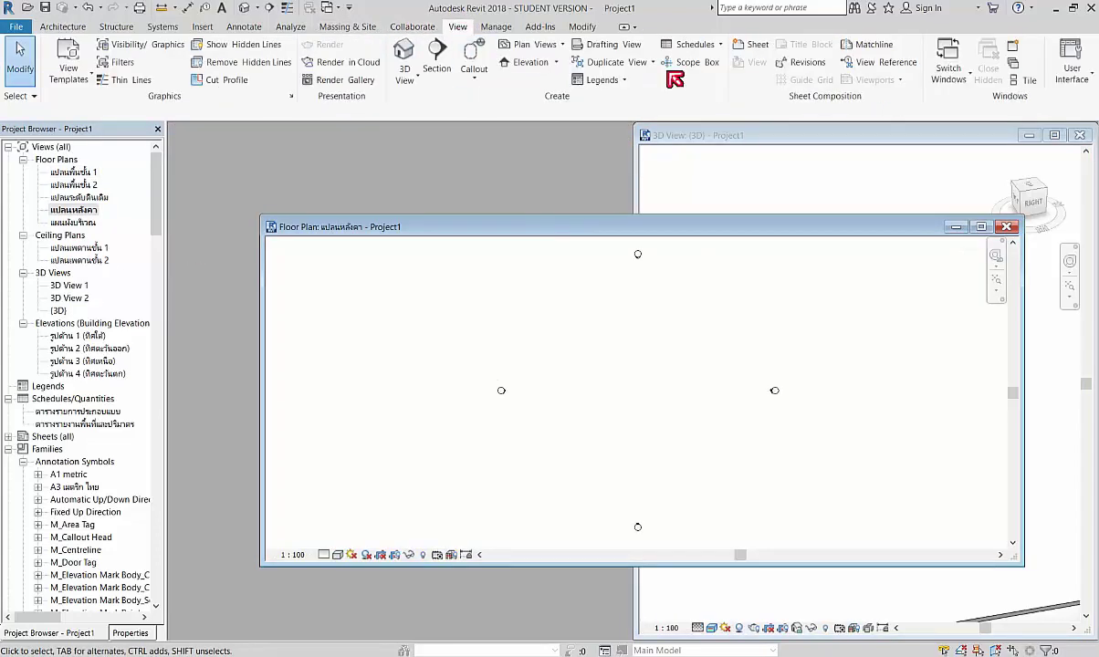
left_click(1004, 81)
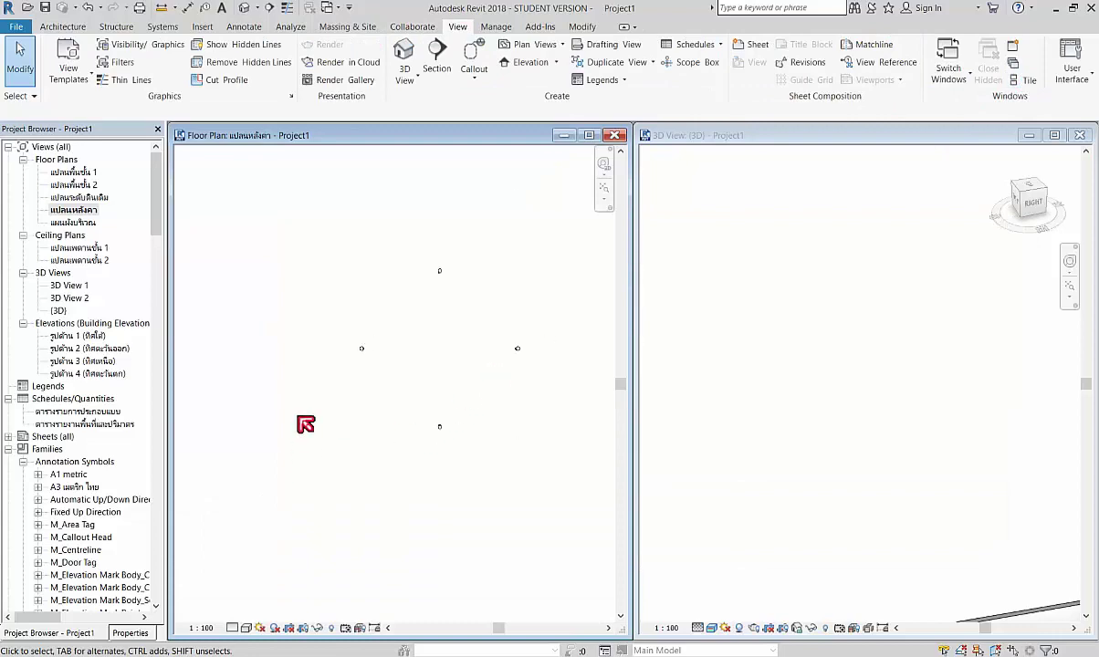
scroll(469, 343, "up", 3)
middle_click_drag(453, 326, 353, 313)
scroll(325, 288, "up", 2)
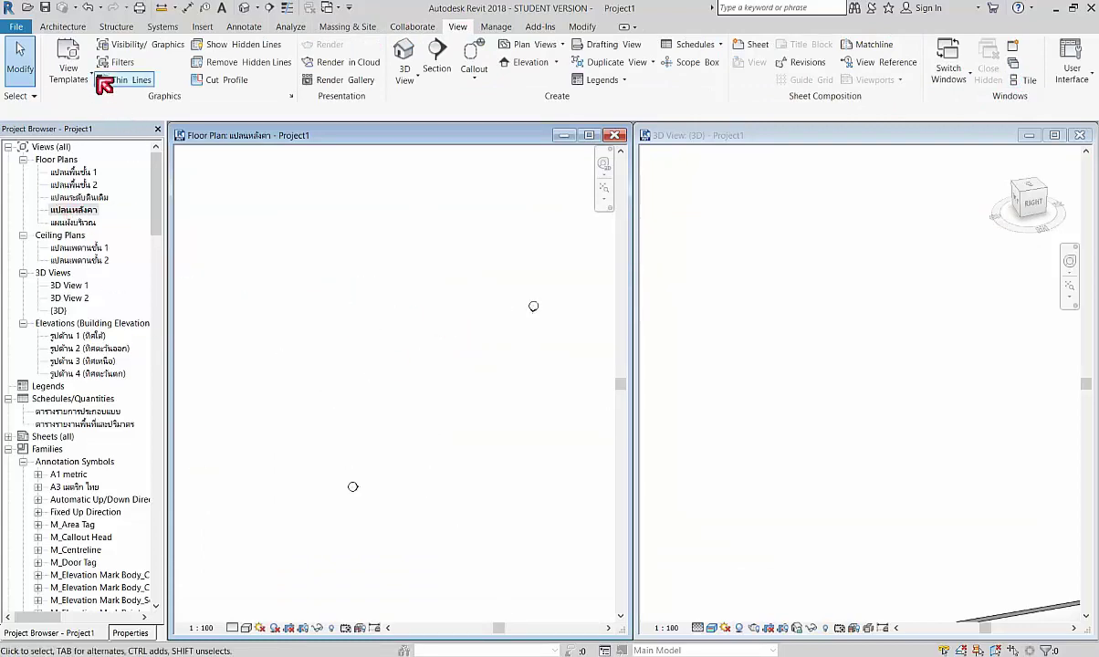
left_click(60, 31)
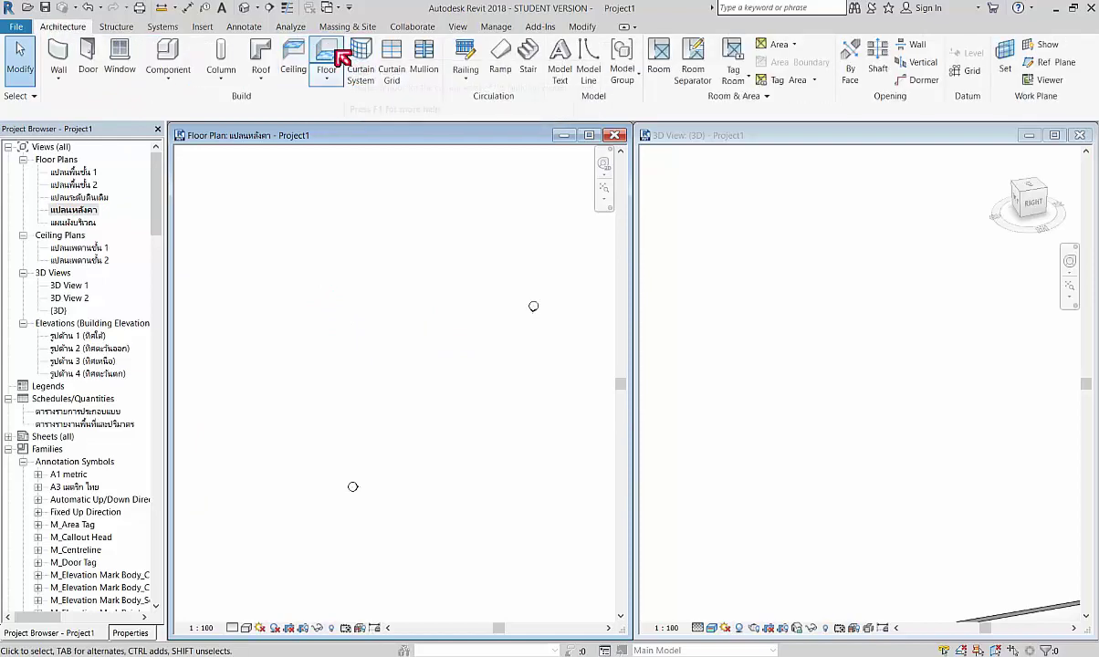
Start a roof by footprint and sketch a rectangular footprint in the roof plan
left_click(274, 52)
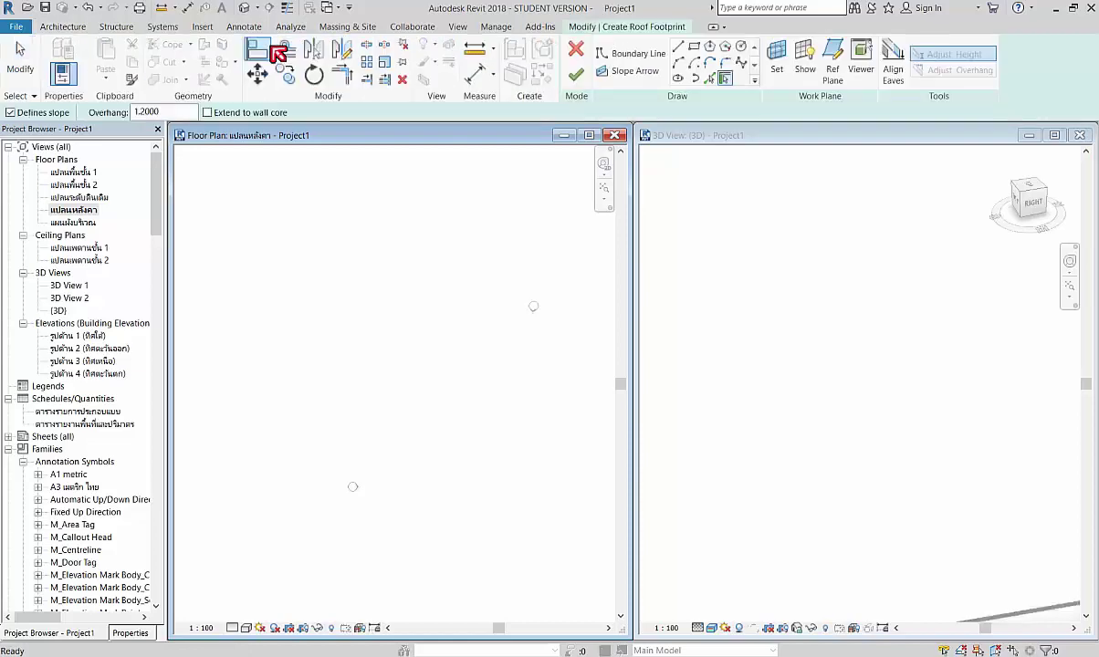
left_click(119, 636)
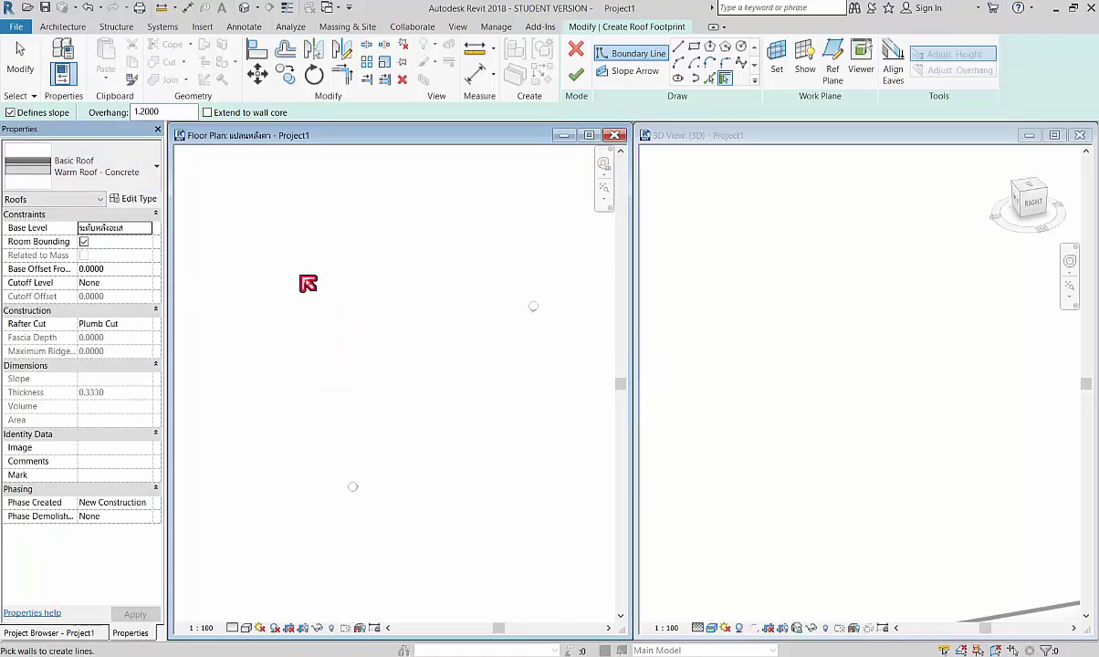
left_click(694, 47)
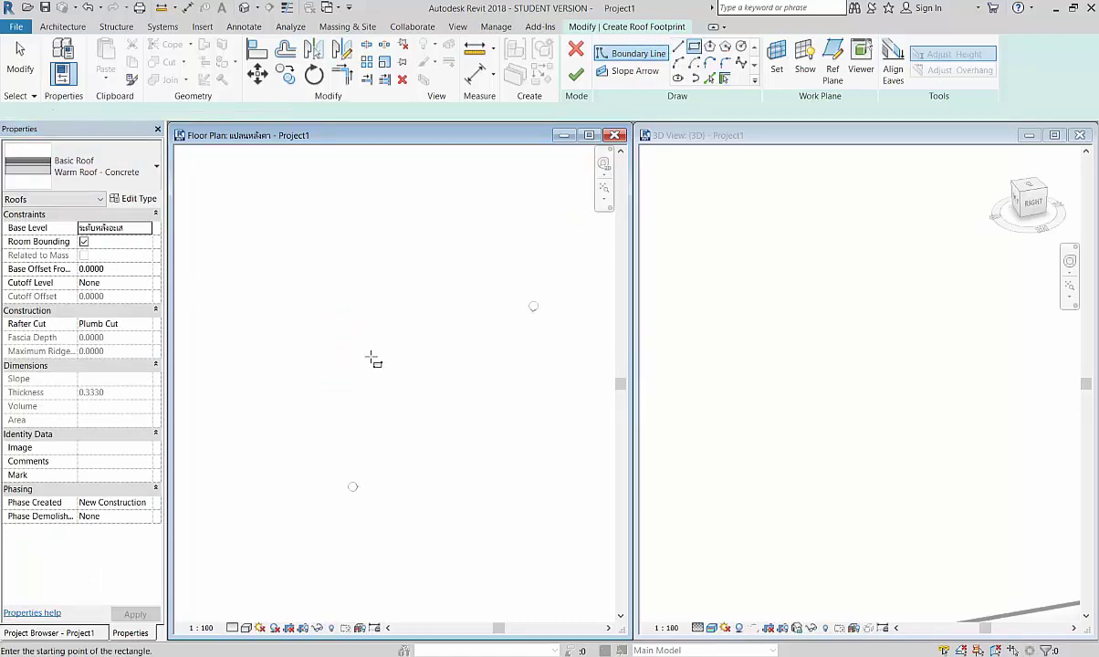
left_click(344, 320)
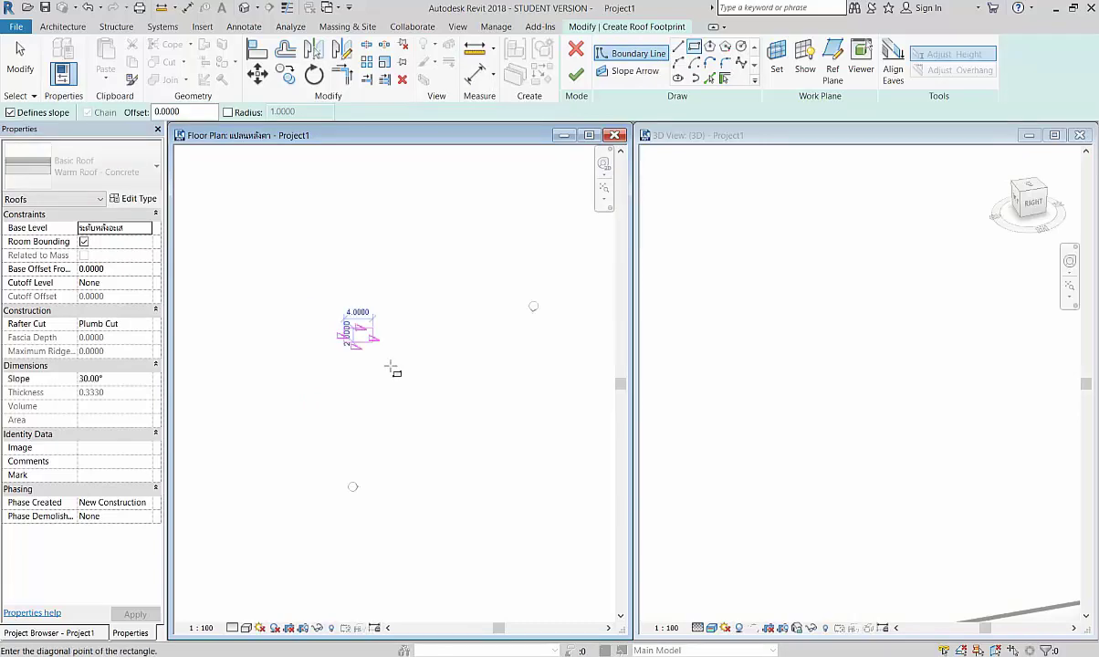
left_click(451, 421)
Resize the footprint to 12 × 12 and finish the 30° hip roof
left_click(475, 369)
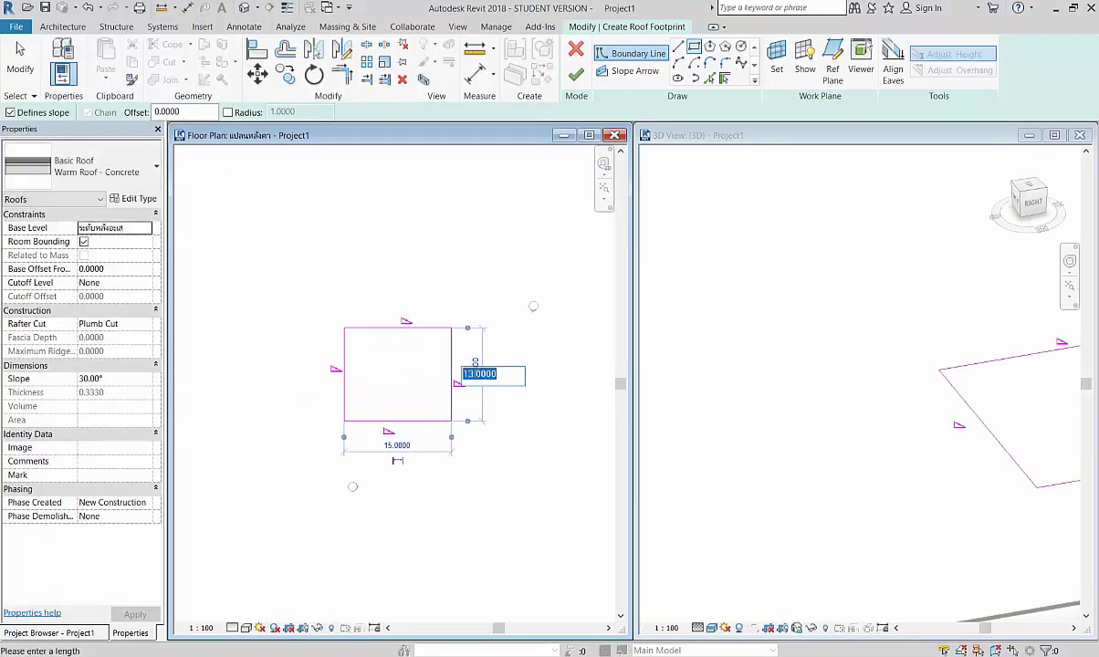
type("10.0000")
key("Return")
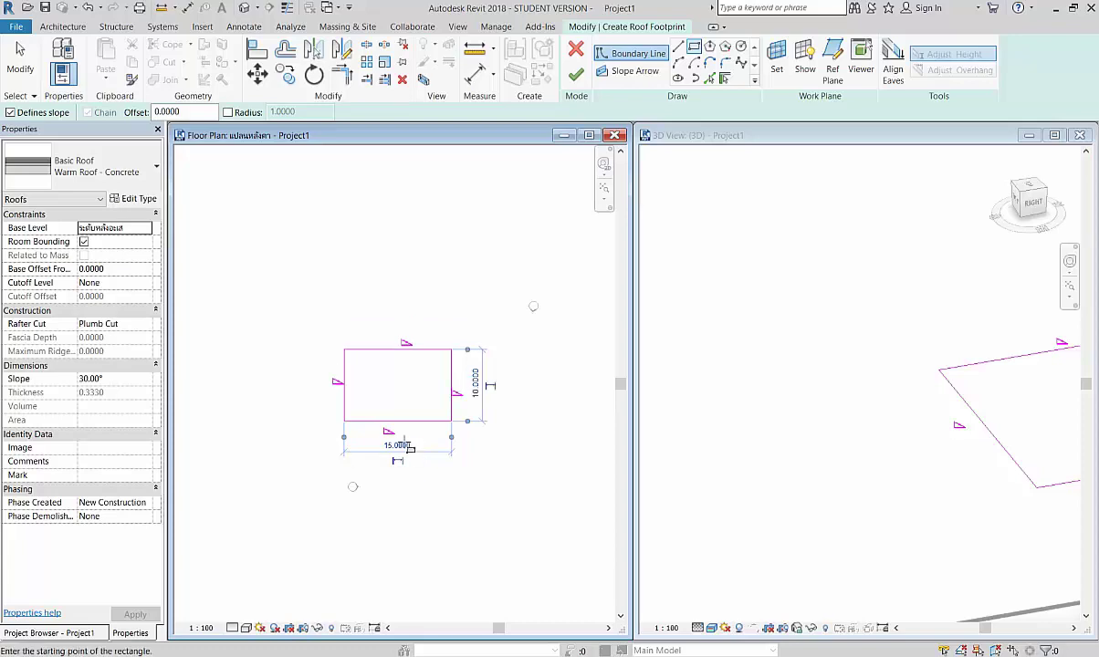
left_click(398, 446)
type("10")
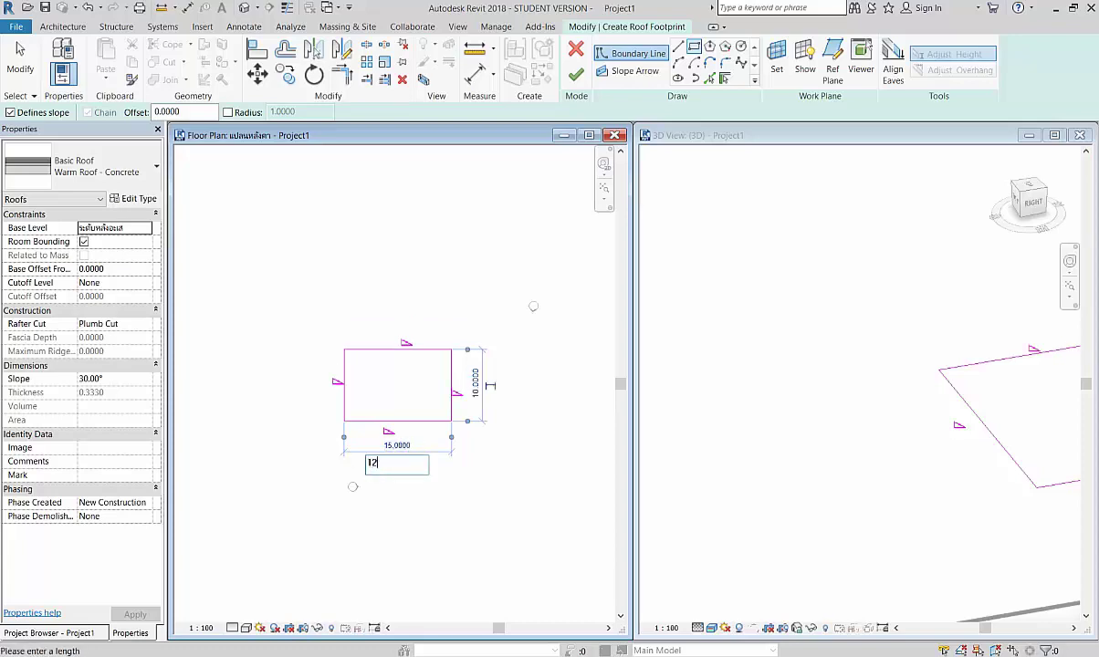
key("Return")
left_click(466, 386)
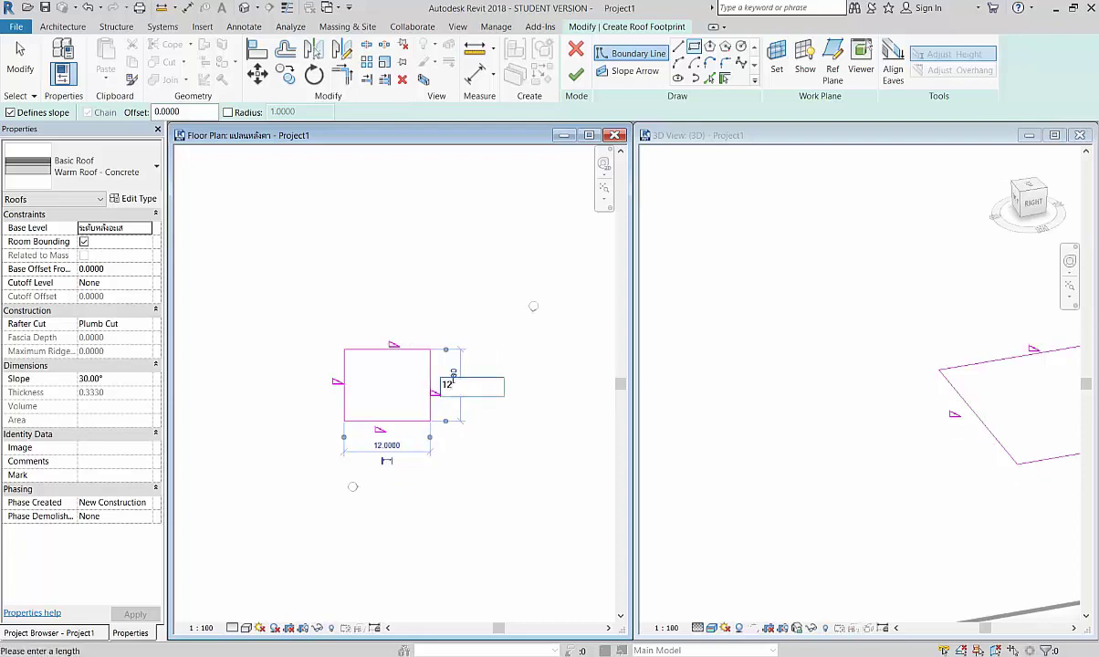
key("Return")
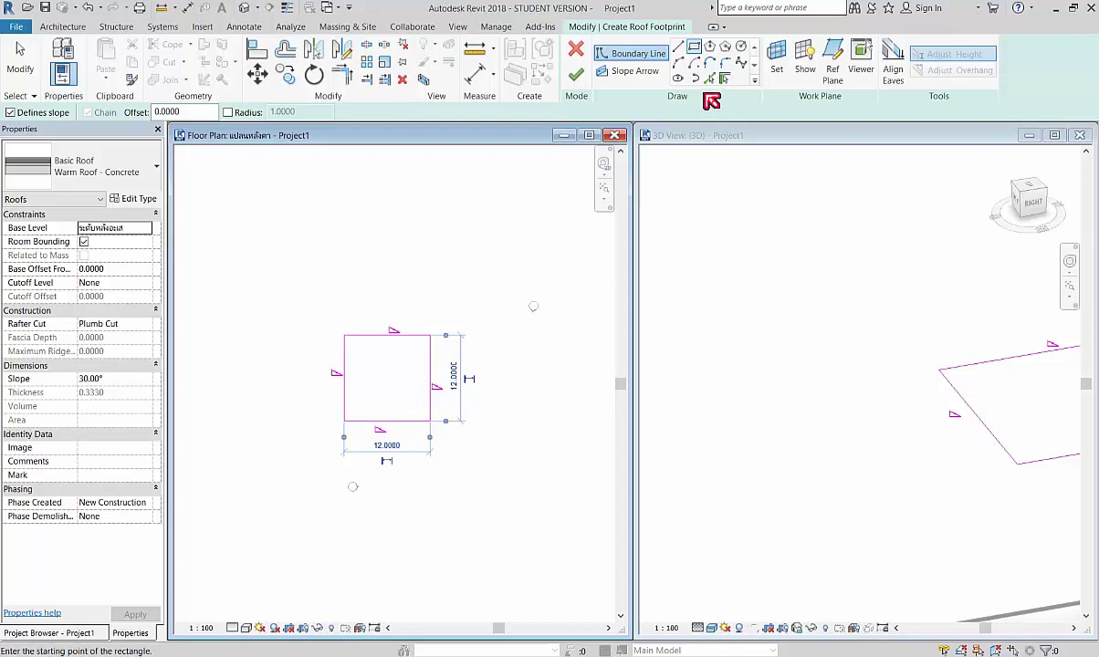
left_click(576, 73)
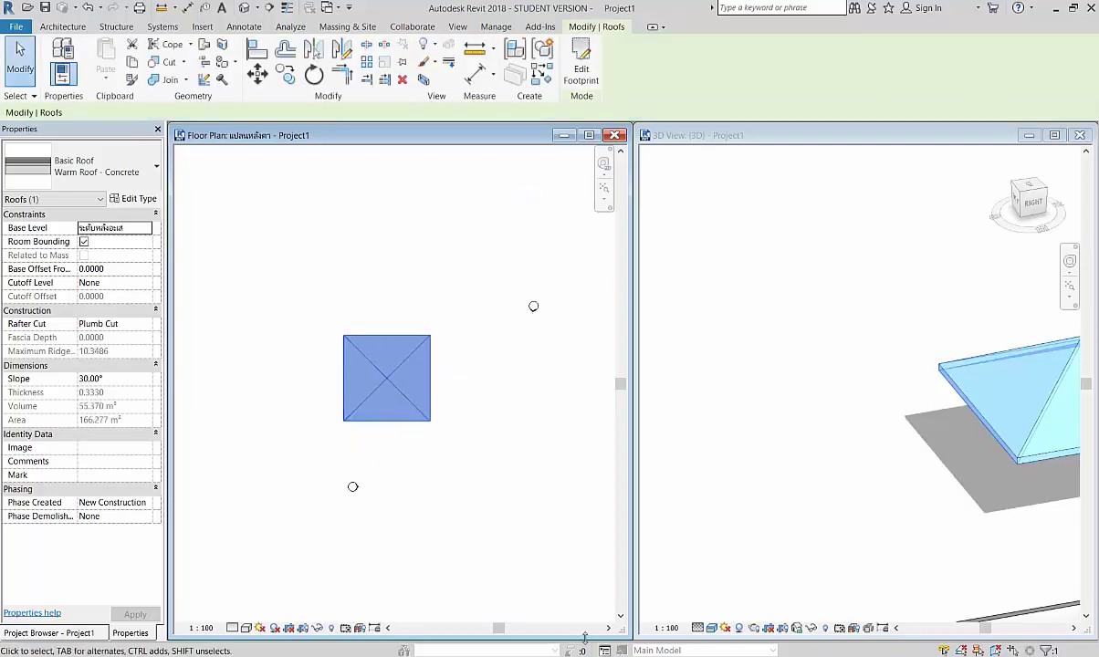
key("Escape")
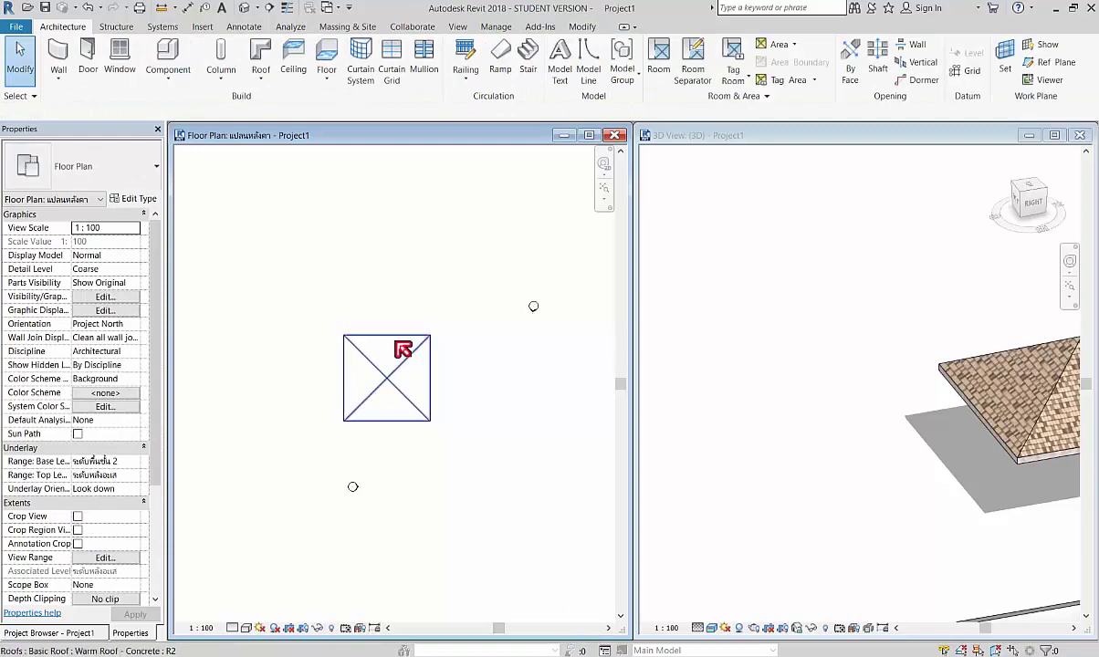
scroll(396, 361, "up", 3)
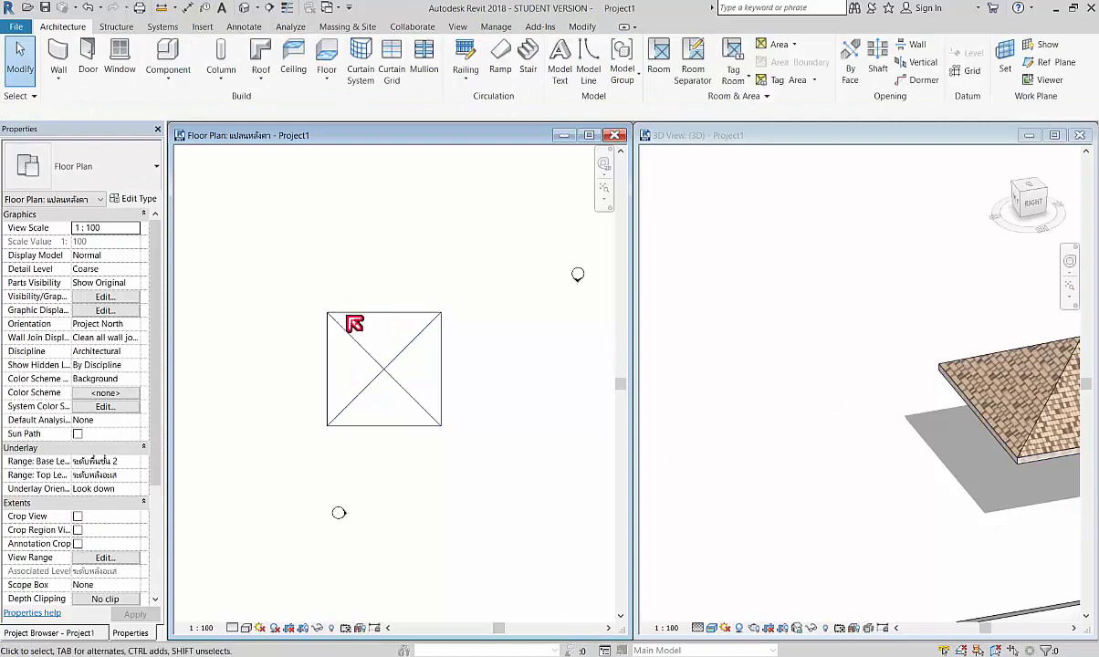
mouse_move(863, 397)
middle_mouse_down("shift")
mouse_move(1003, 369)
mouse_move(949, 374)
middle_mouse_up("shift")
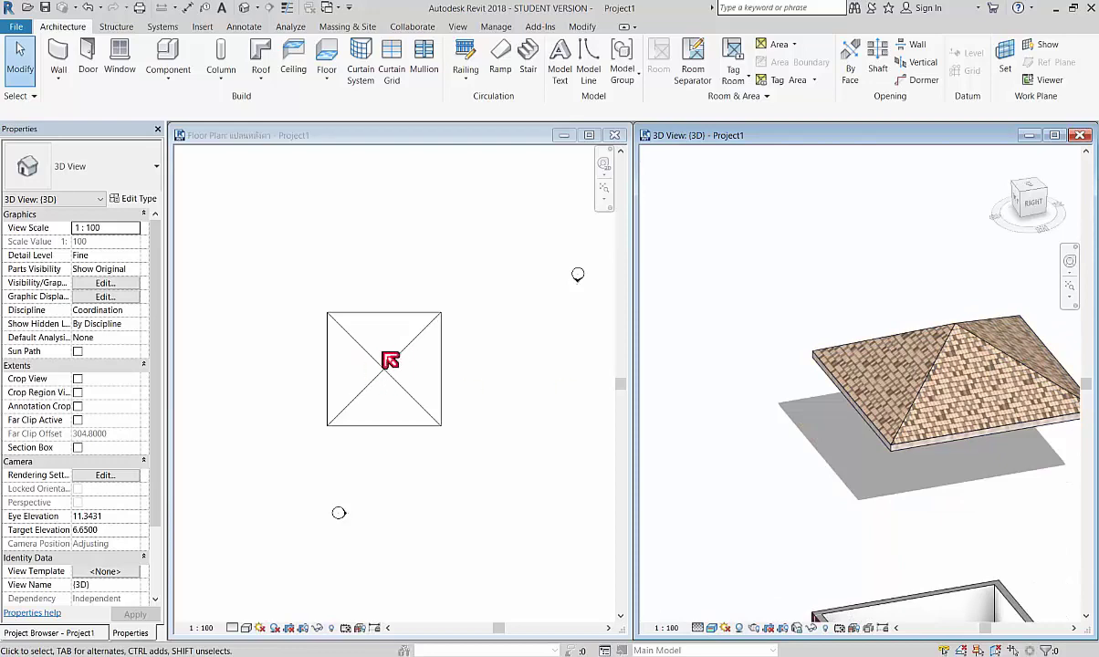
left_click_drag(427, 369, 383, 371)
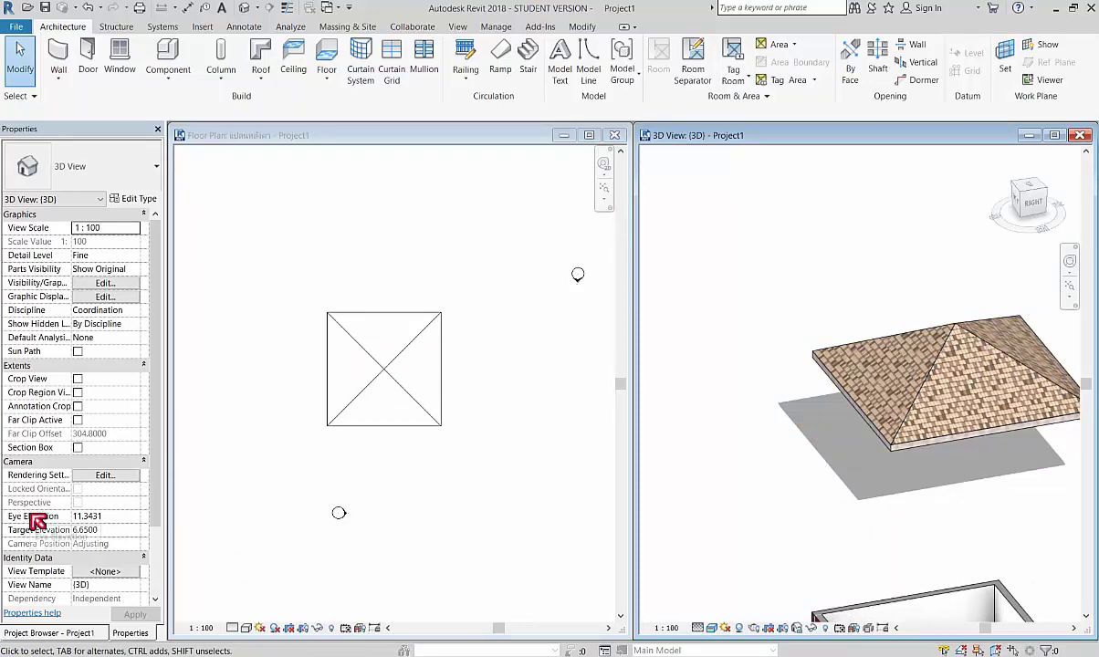
scroll(36, 518, "down", 3)
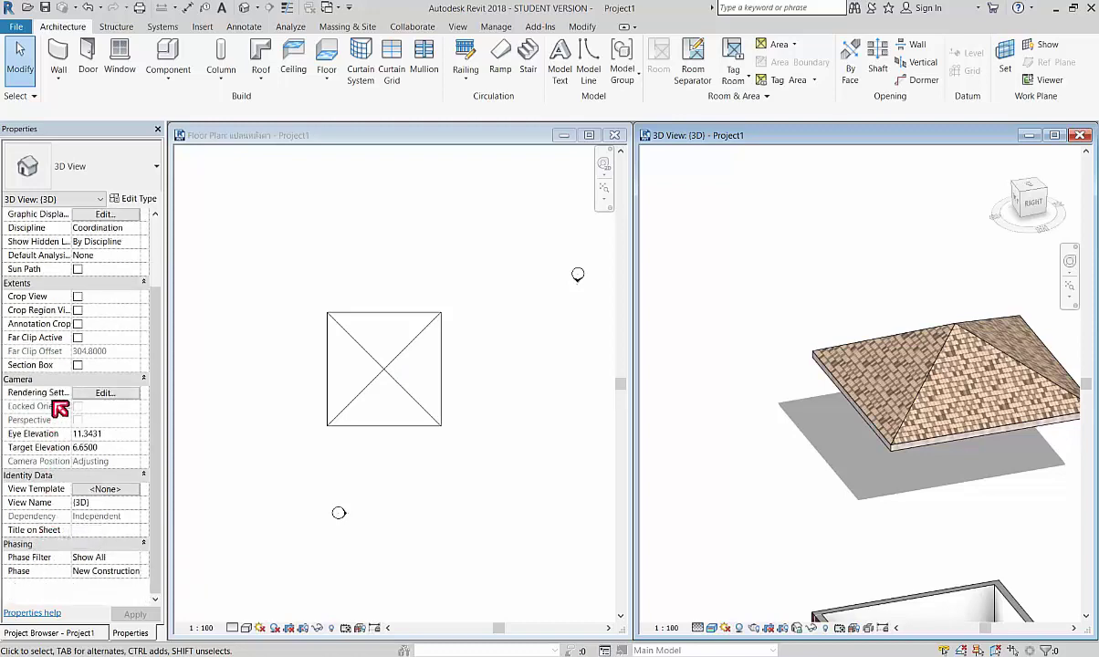
left_click(236, 383)
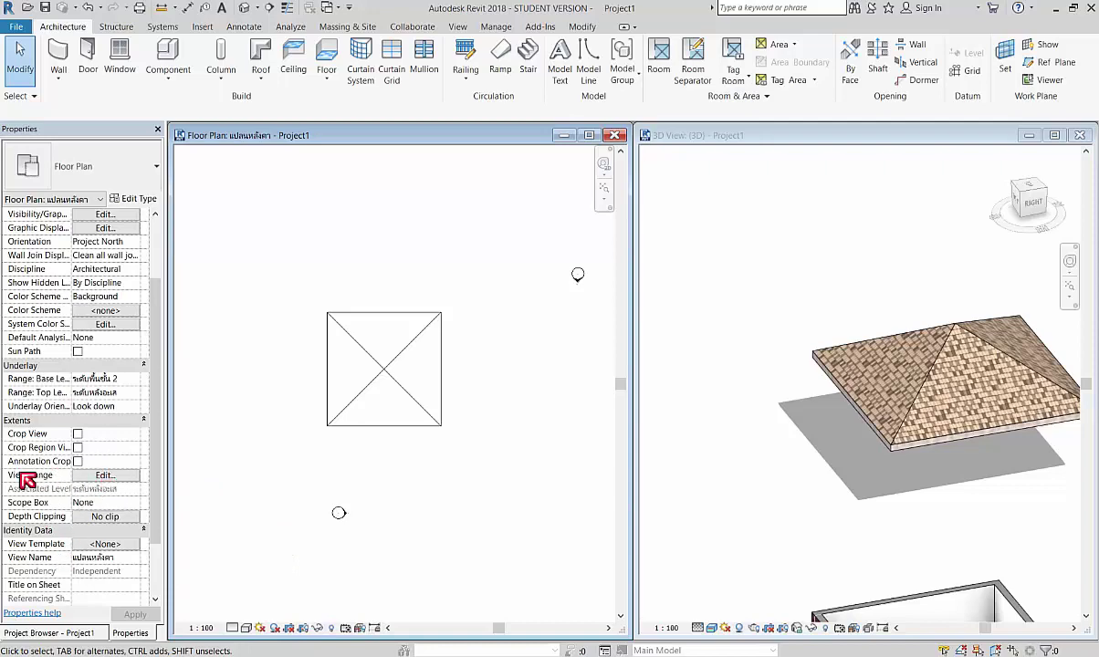
left_click(104, 475)
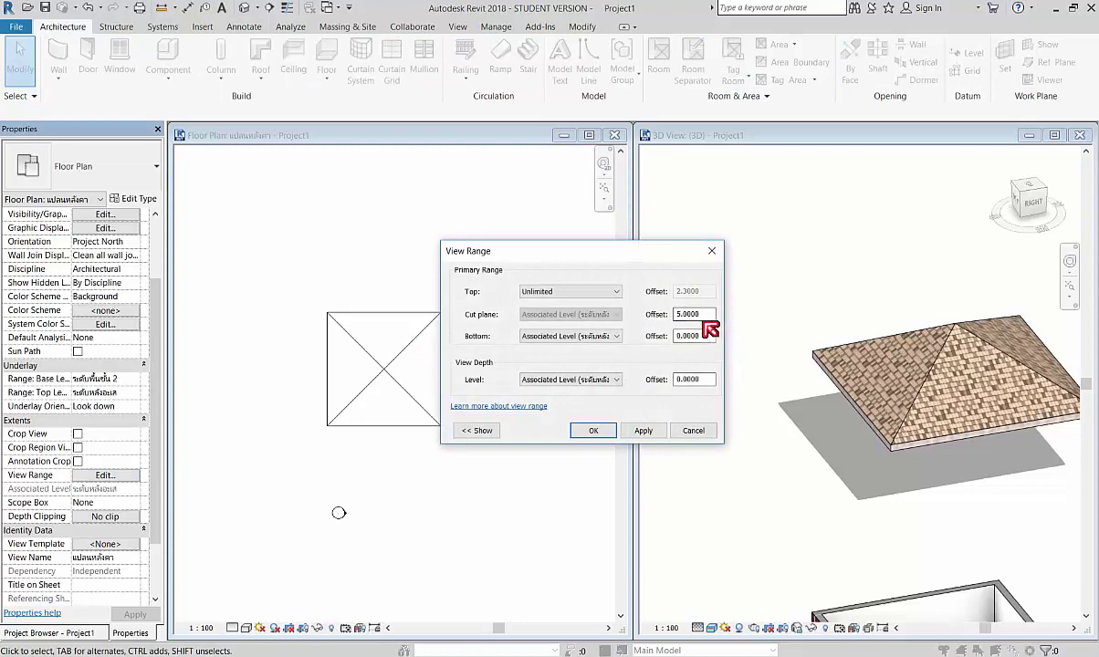
left_click(711, 250)
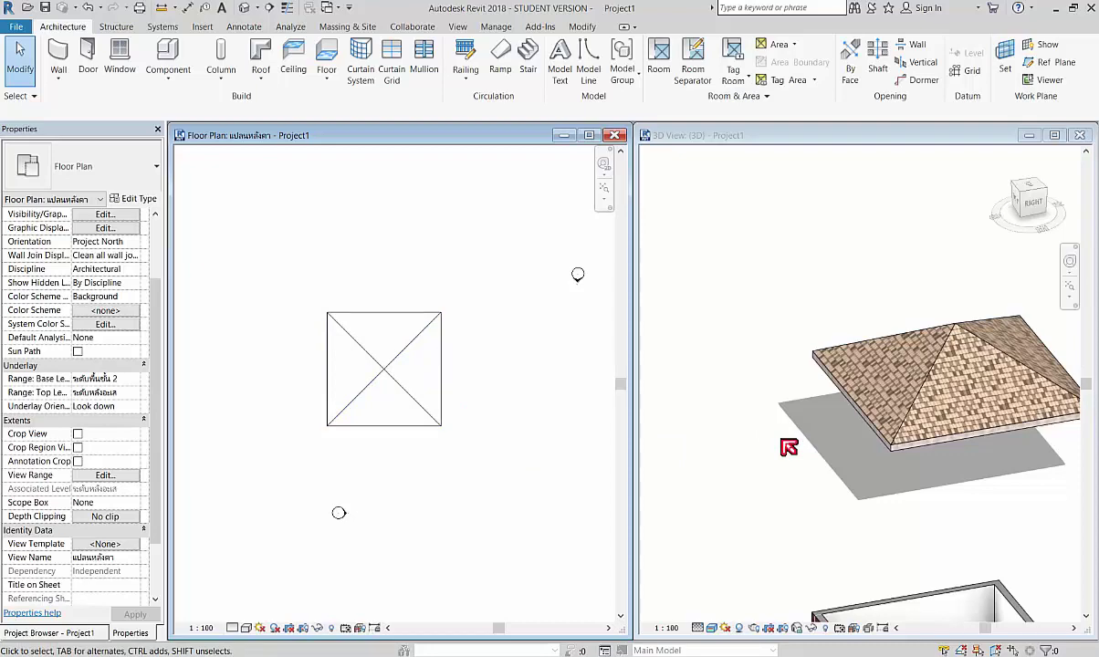
scroll(363, 393, "down", 3)
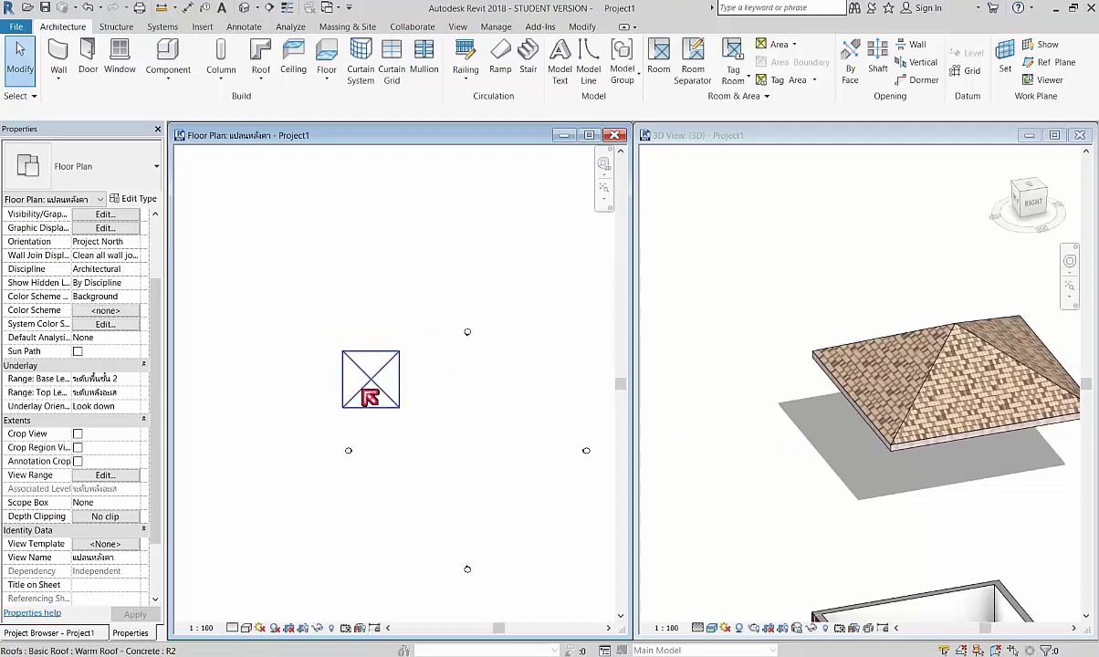
middle_click_drag(420, 405, 386, 362)
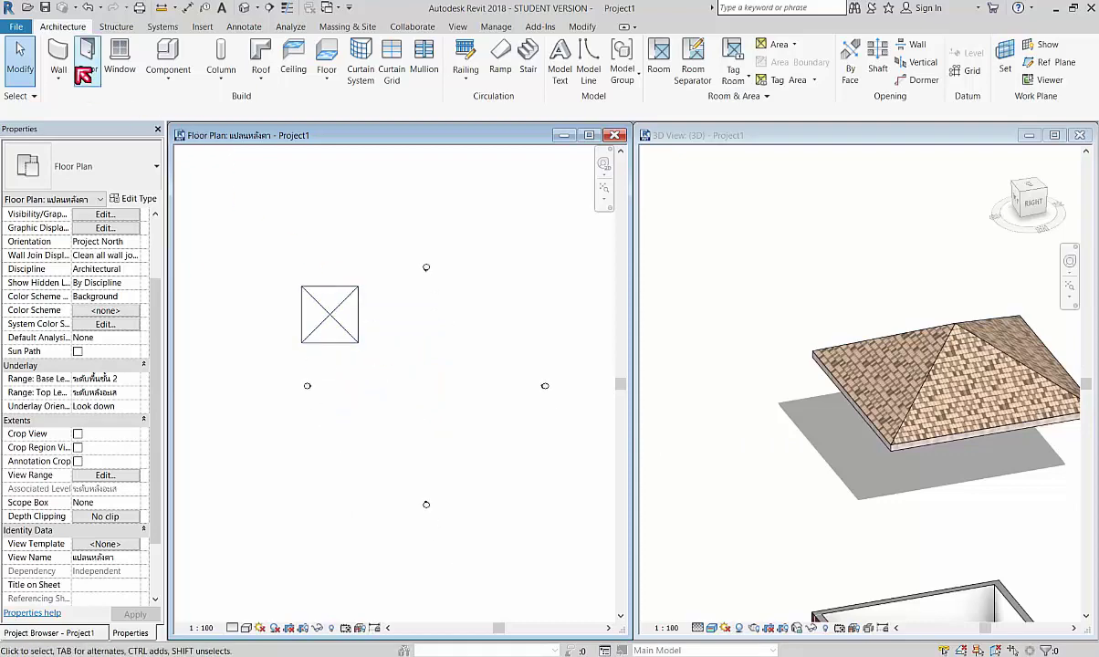
Sketch a 33 × 15 rectangular roof footprint and finish it as a second hip roof
left_click(260, 57)
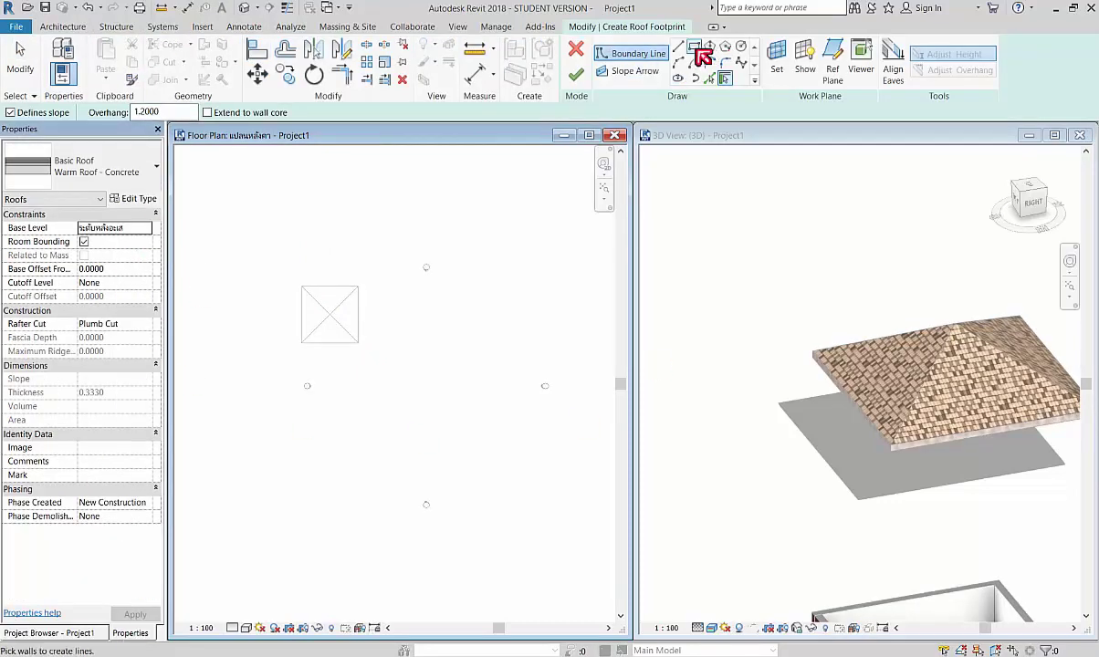
left_click(693, 47)
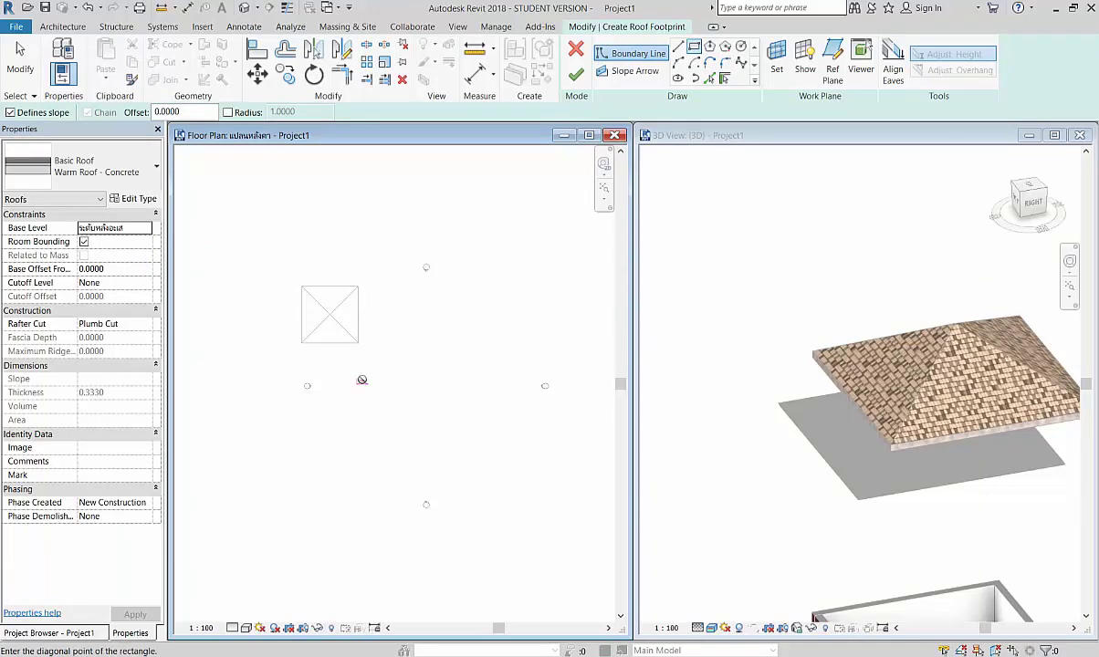
left_click(363, 373)
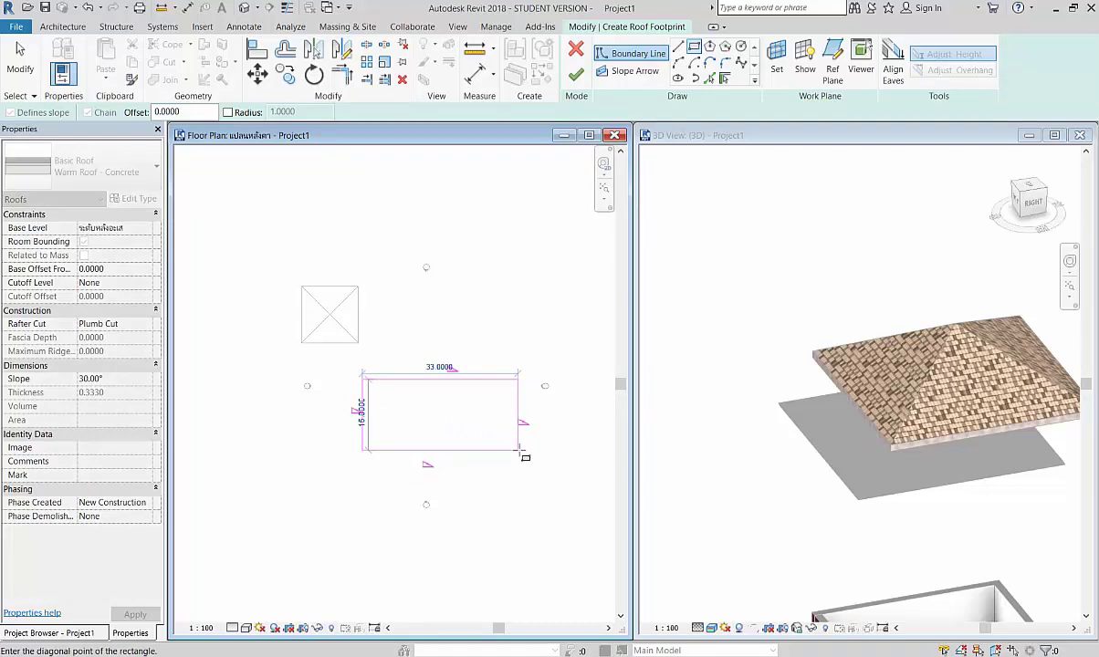
left_click(519, 449)
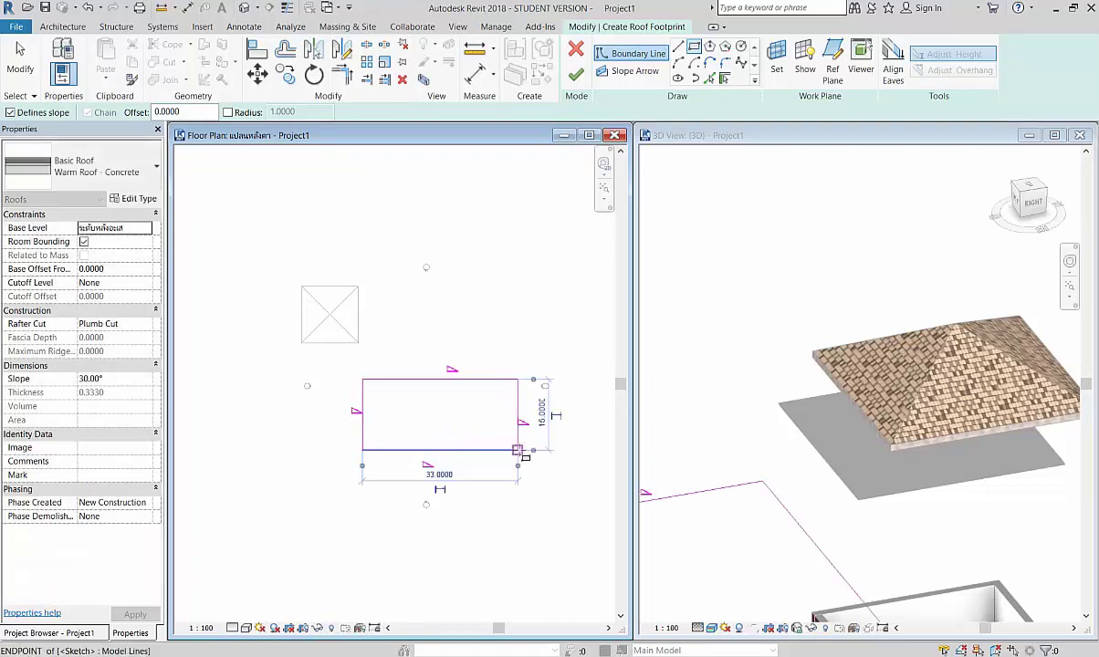
left_click(577, 75)
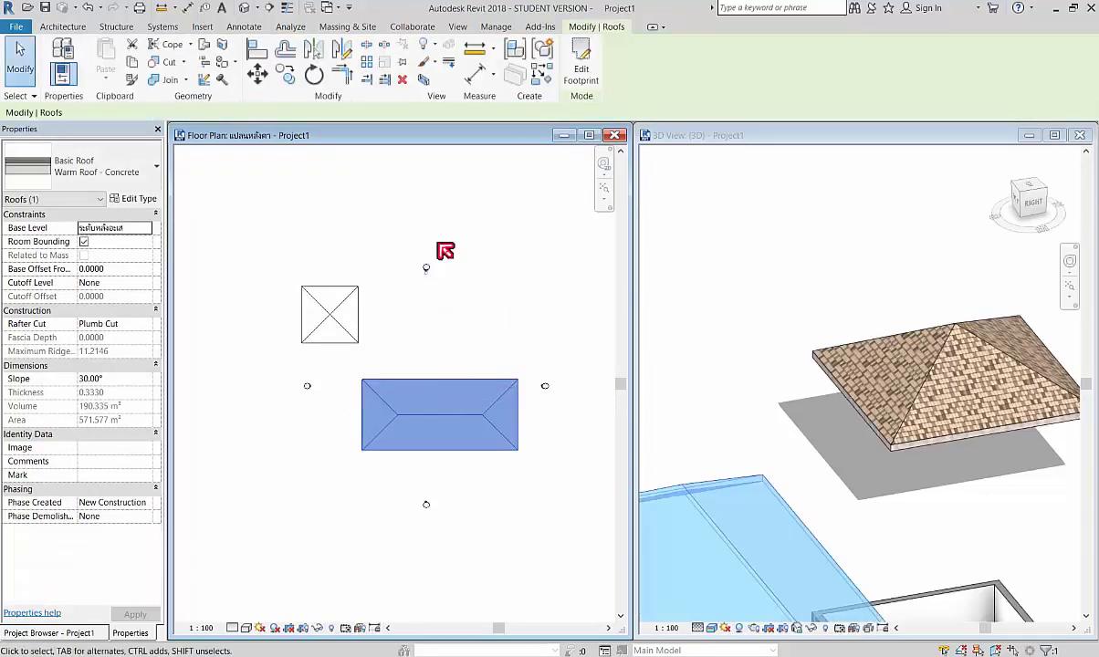
scroll(730, 397, "down", 3)
Deselect the new roof and orbit the 3D view to inspect both hip roofs
key("Escape")
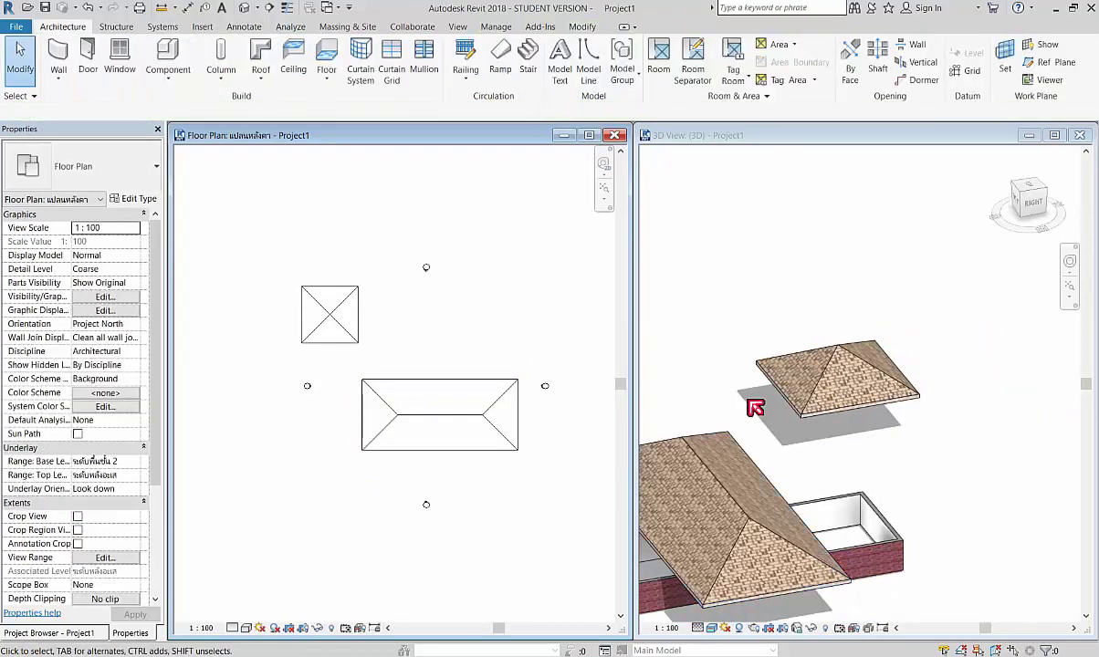
scroll(840, 497, "up", 2)
middle_click_drag(836, 536, 886, 432)
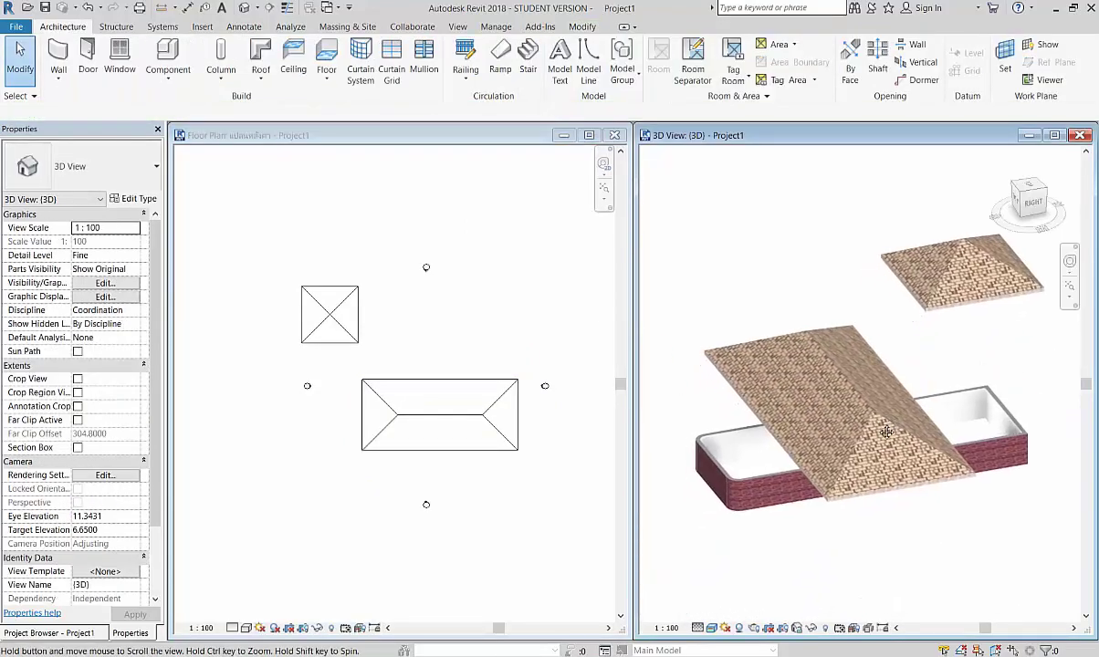
scroll(878, 500, "up", 2)
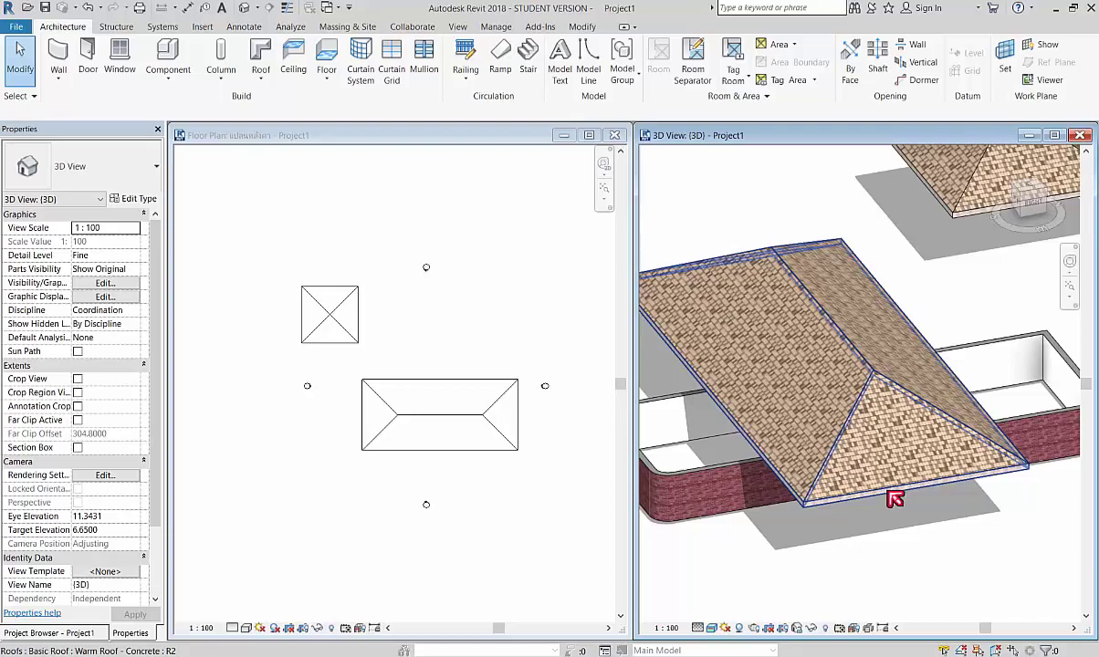
mouse_move(894, 499)
middle_mouse_down("shift")
mouse_move(785, 465)
mouse_move(752, 443)
middle_mouse_up("shift")
scroll(772, 292, "down", 2)
scroll(712, 338, "up", 1)
scroll(725, 355, "up", 2)
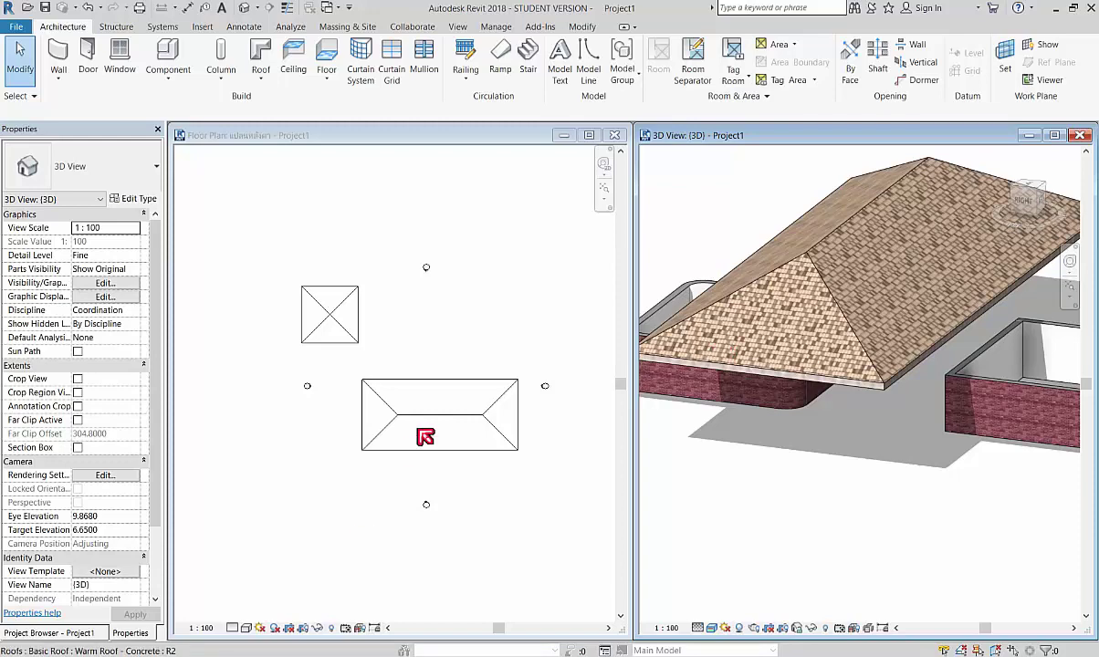
Close the floor plan window and crossing-select the whole model in 3D
left_click(615, 137)
scroll(786, 395, "down", 5)
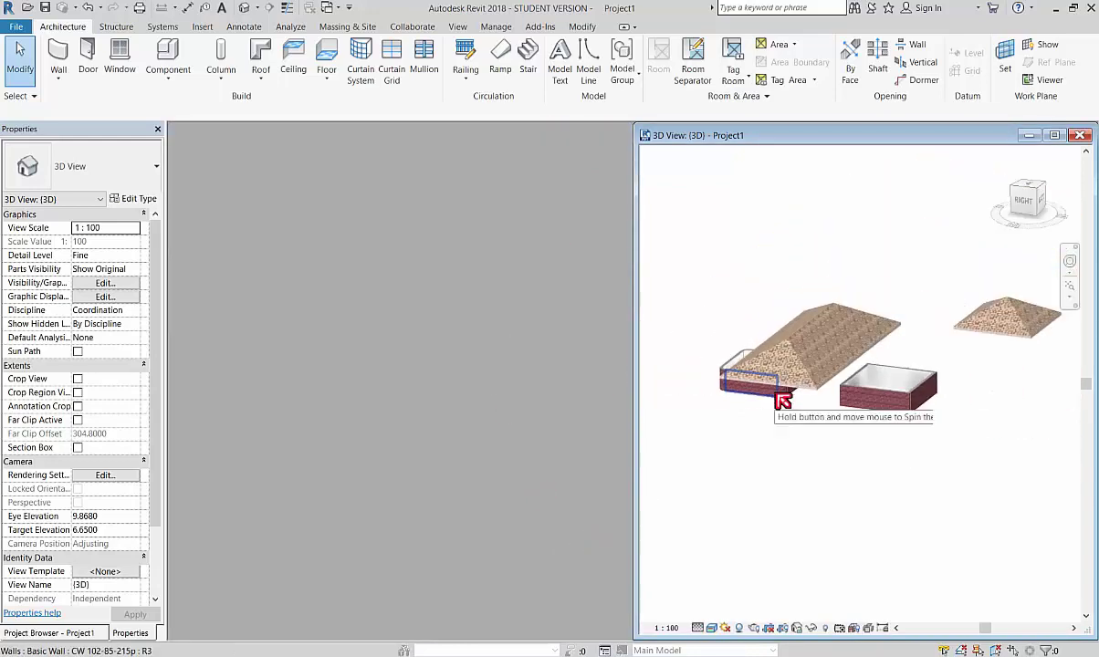
scroll(781, 396, "down", 3)
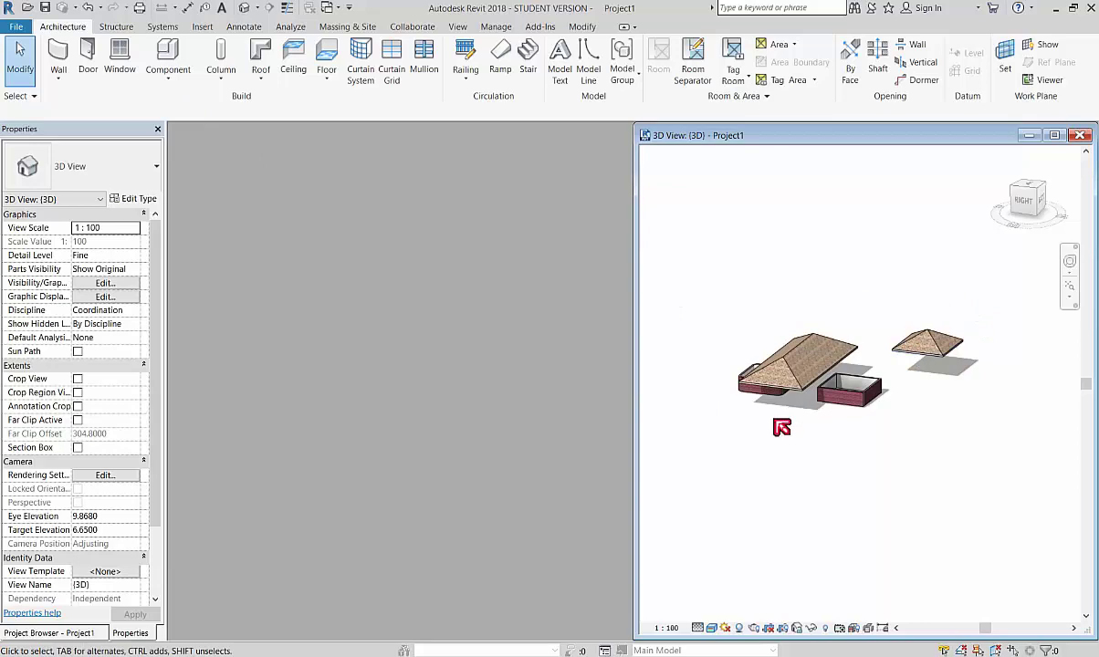
left_click_drag(995, 286, 693, 487)
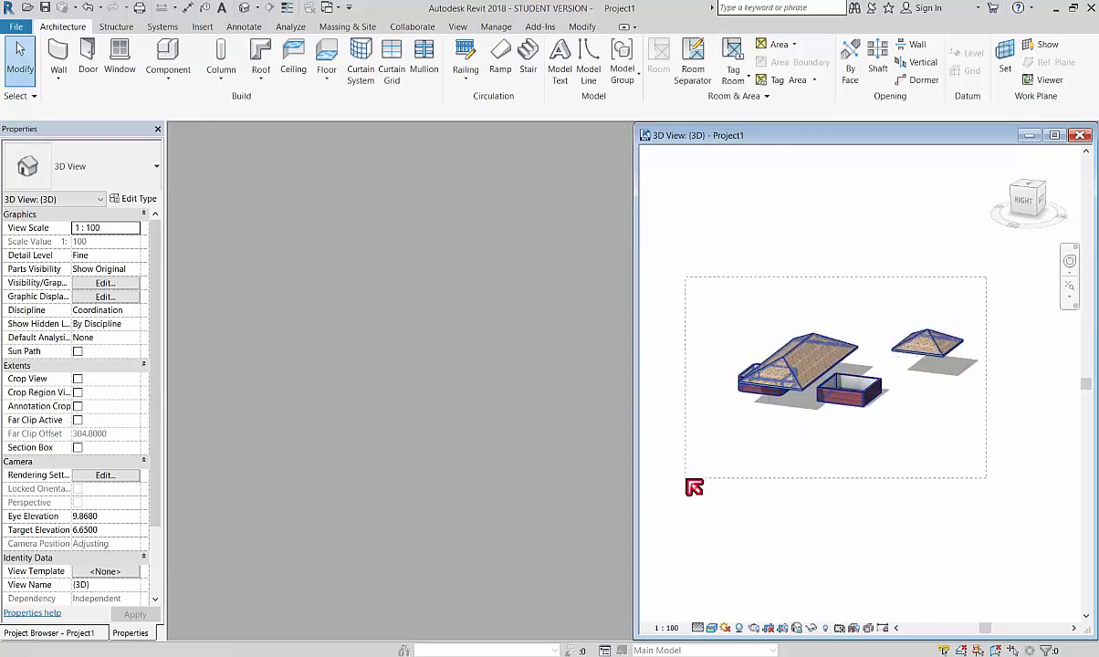
Delete the whole model and open the แปลนพื้นชั้น 1 floor plan
key("Delete")
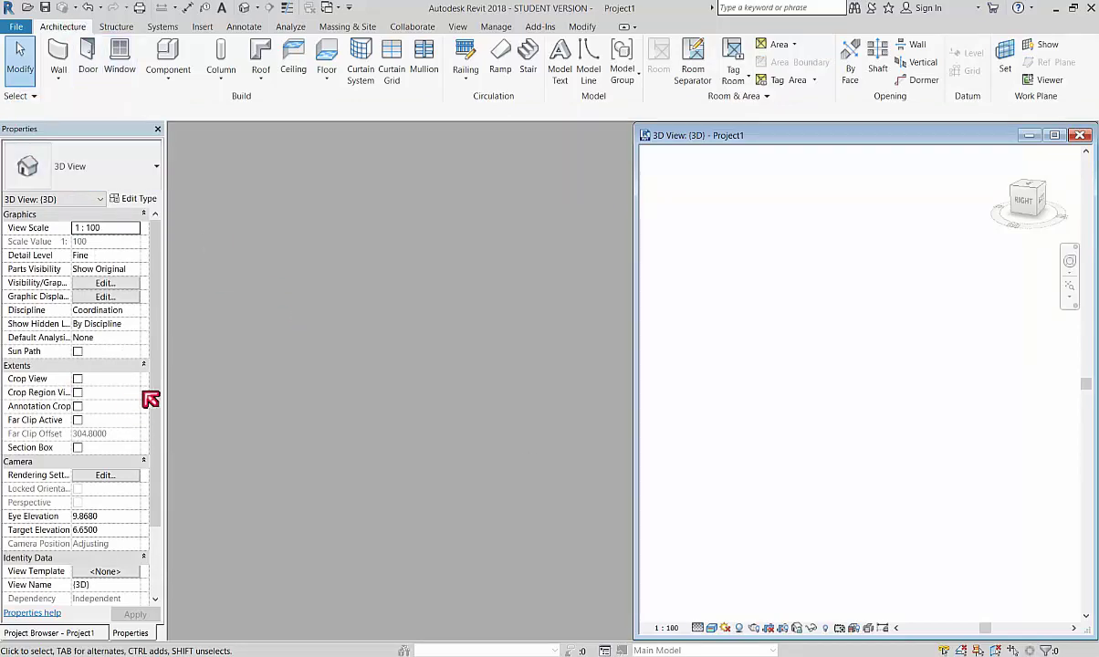
left_click(59, 637)
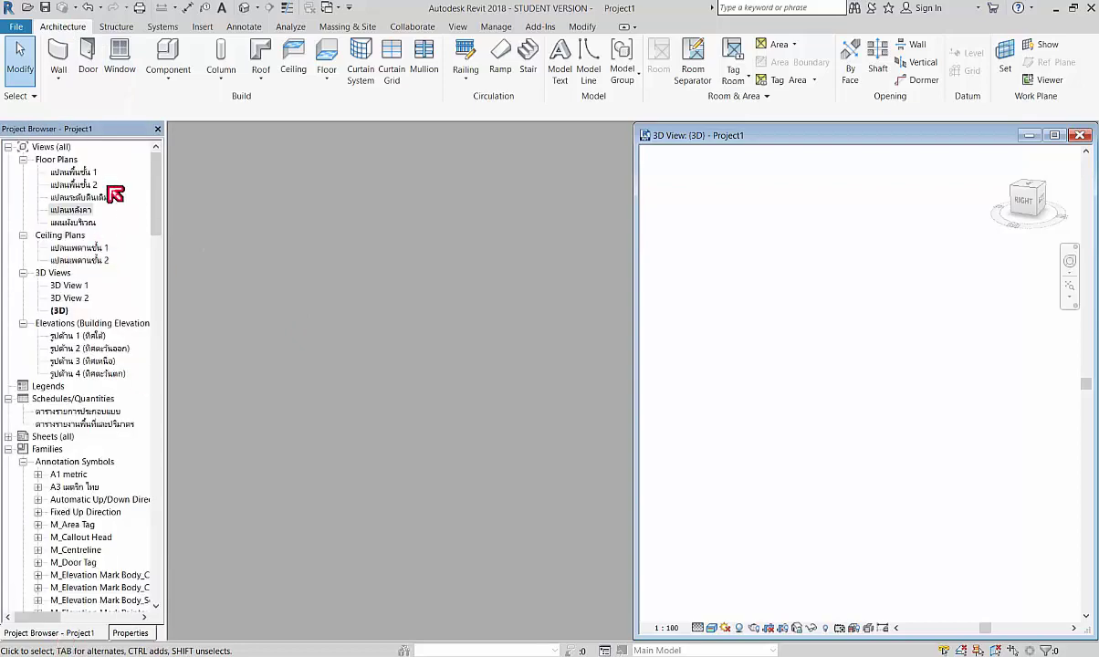
double_click(77, 173)
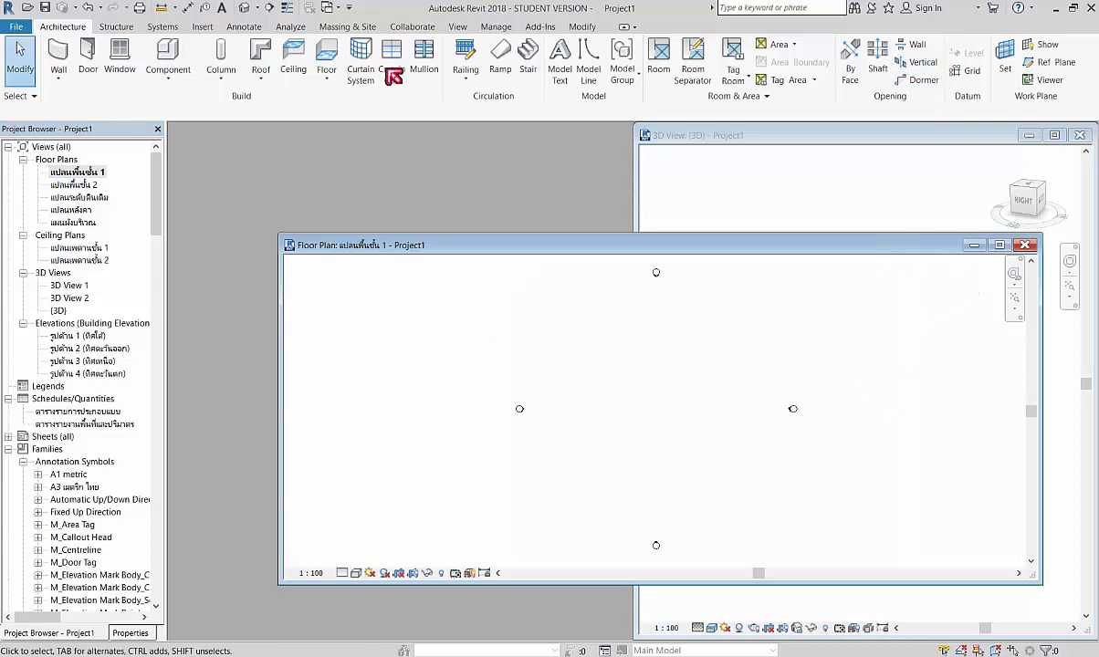
Tile the first-floor plan beside the 3D view and centre the elevation markers
left_click(454, 27)
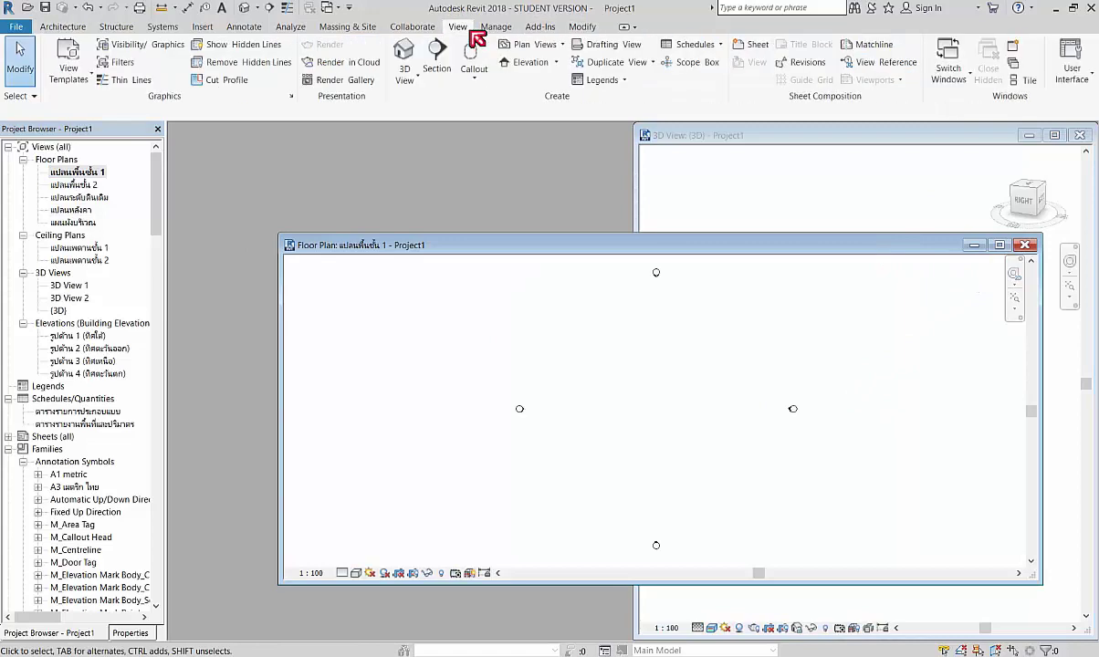
left_click(1027, 81)
scroll(454, 365, "down", 3)
middle_click_drag(453, 365, 413, 403)
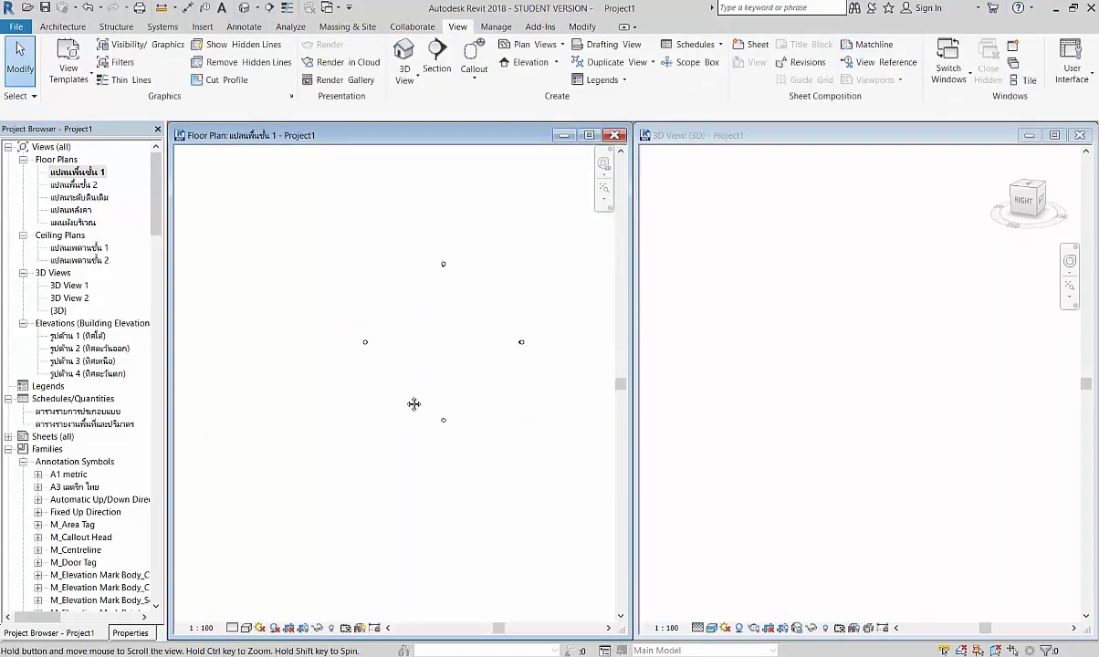
scroll(422, 372, "up", 1)
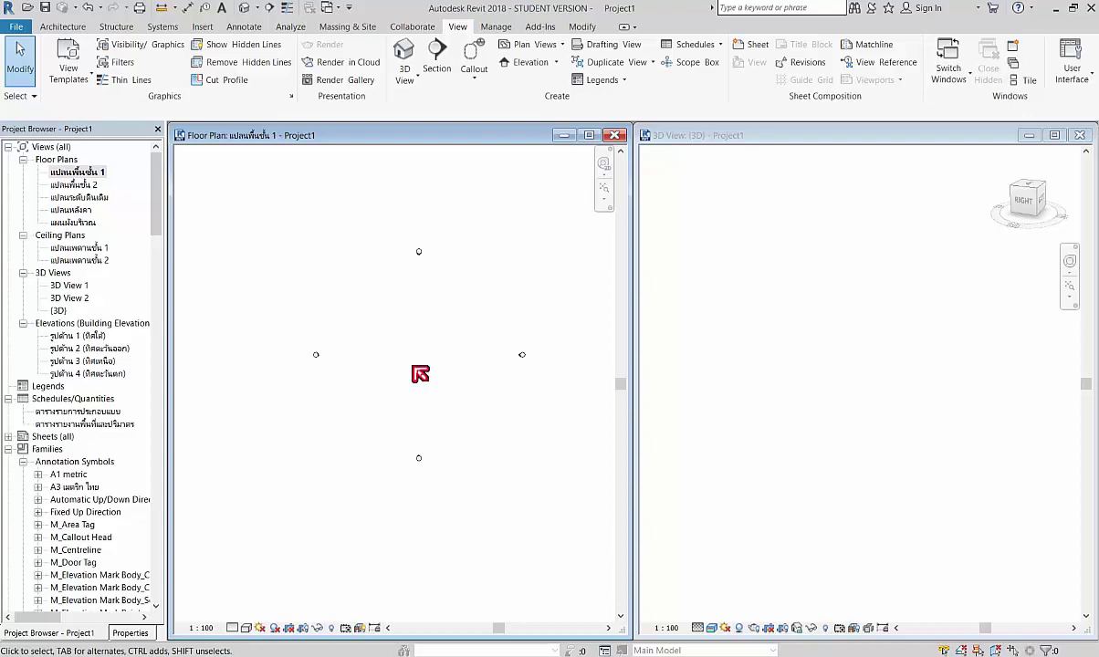
left_click(64, 29)
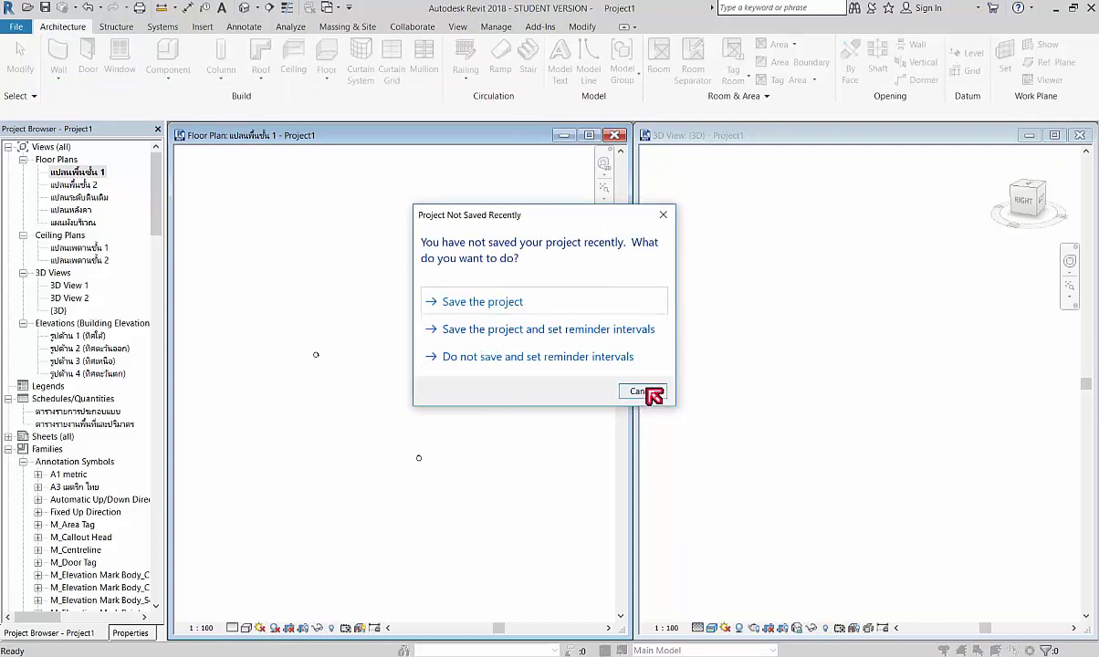
Dismiss the save reminder, then draw a 6-sided polygon wall of radius 11 using WA
left_click(641, 392)
key("w")
key("a")
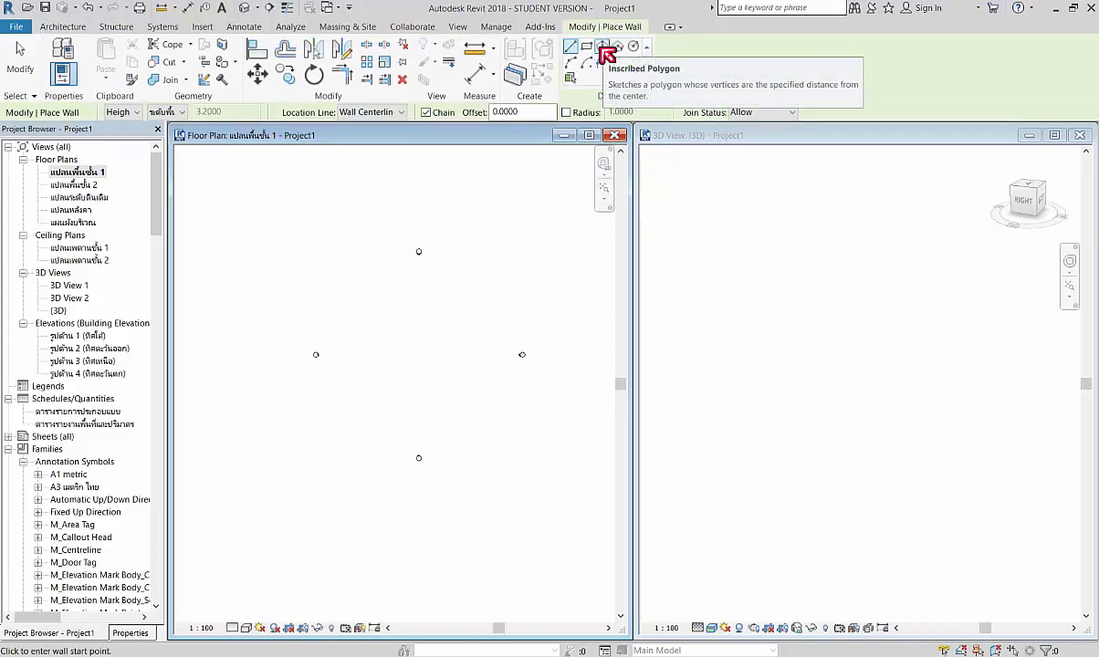
left_click(601, 50)
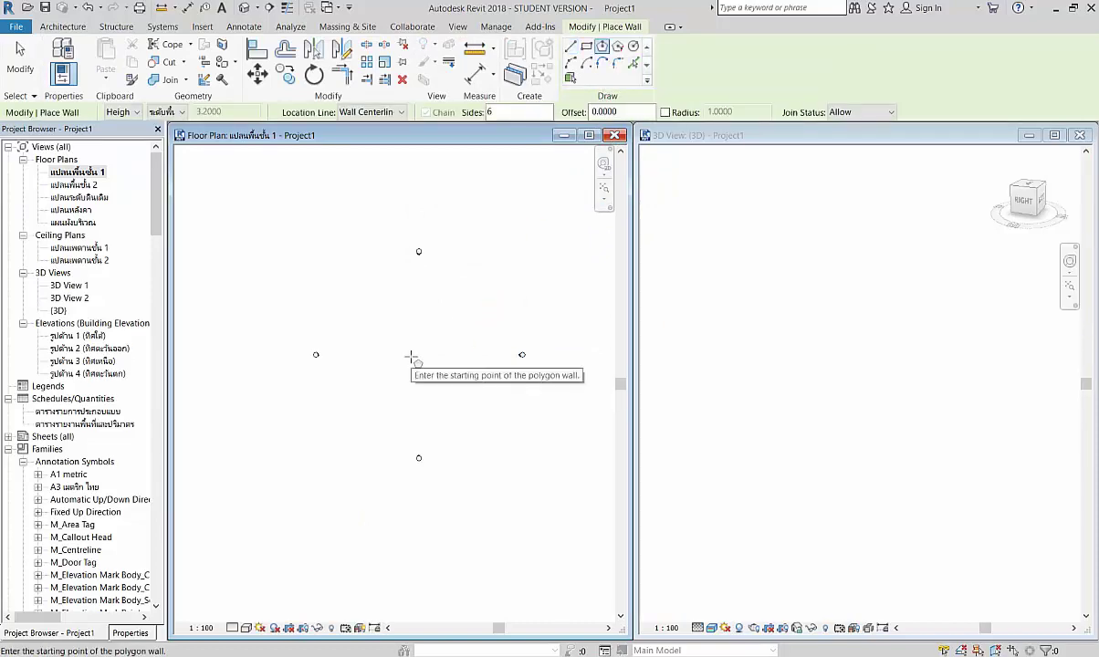
left_click(410, 356)
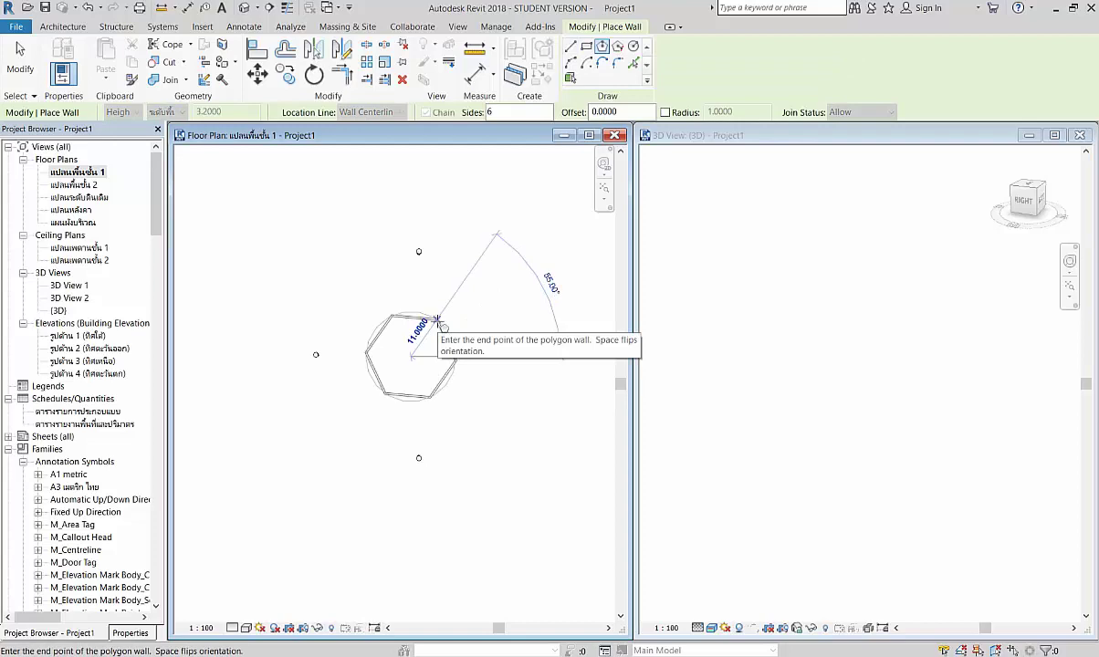
scroll(437, 321, "up", 2)
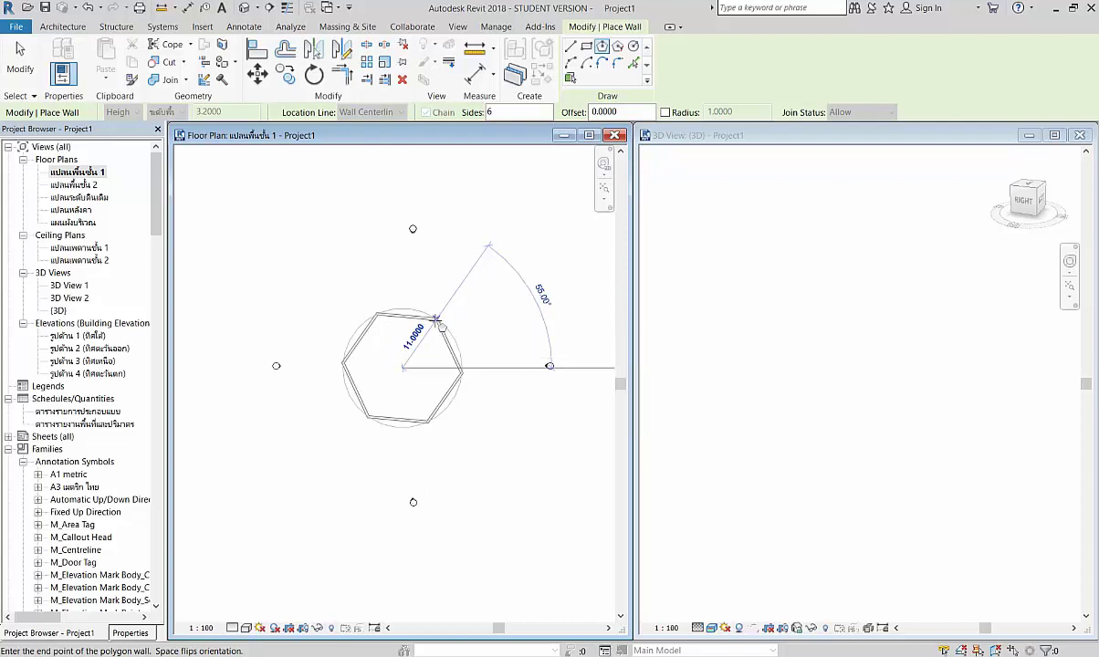
left_click(436, 321)
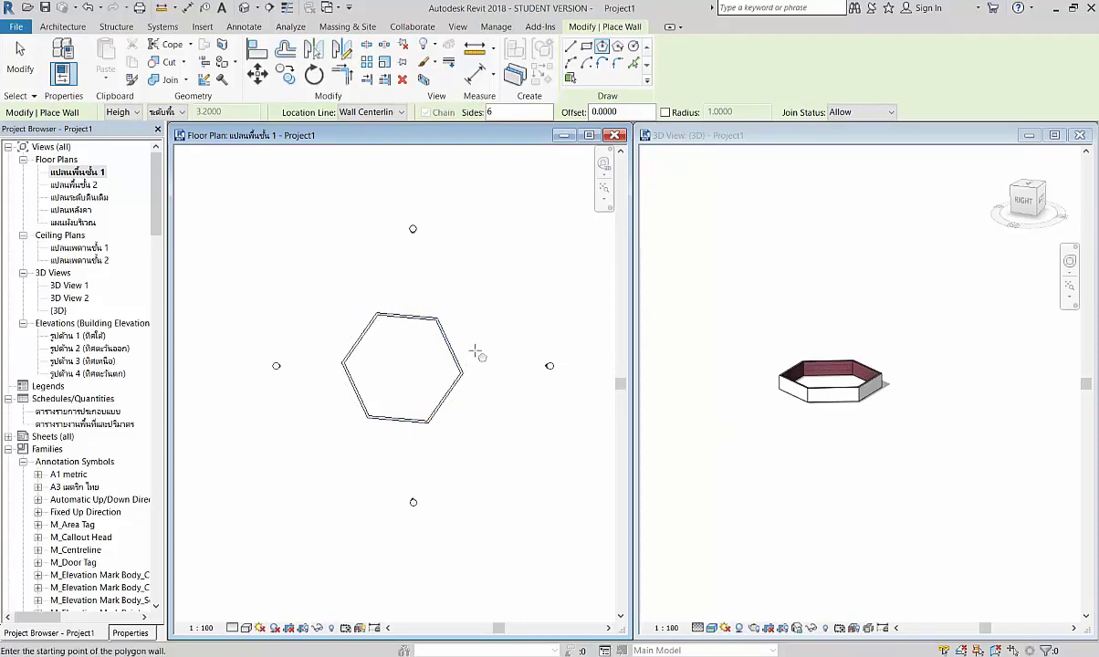
scroll(871, 412, "up", 2)
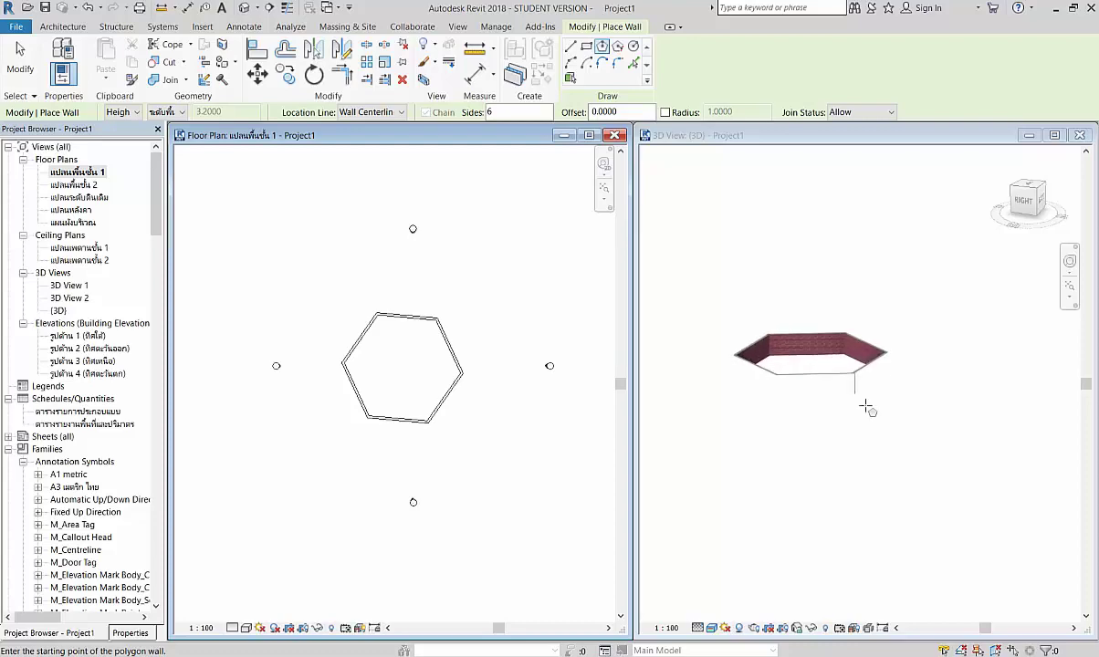
scroll(751, 392, "up", 2)
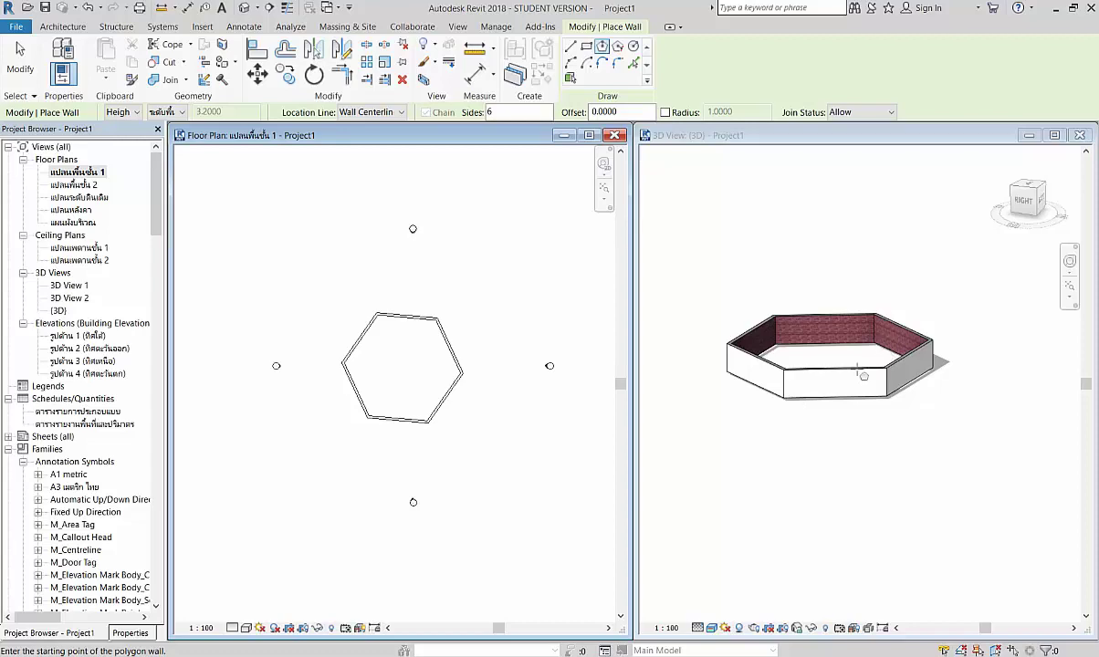
key("Escape")
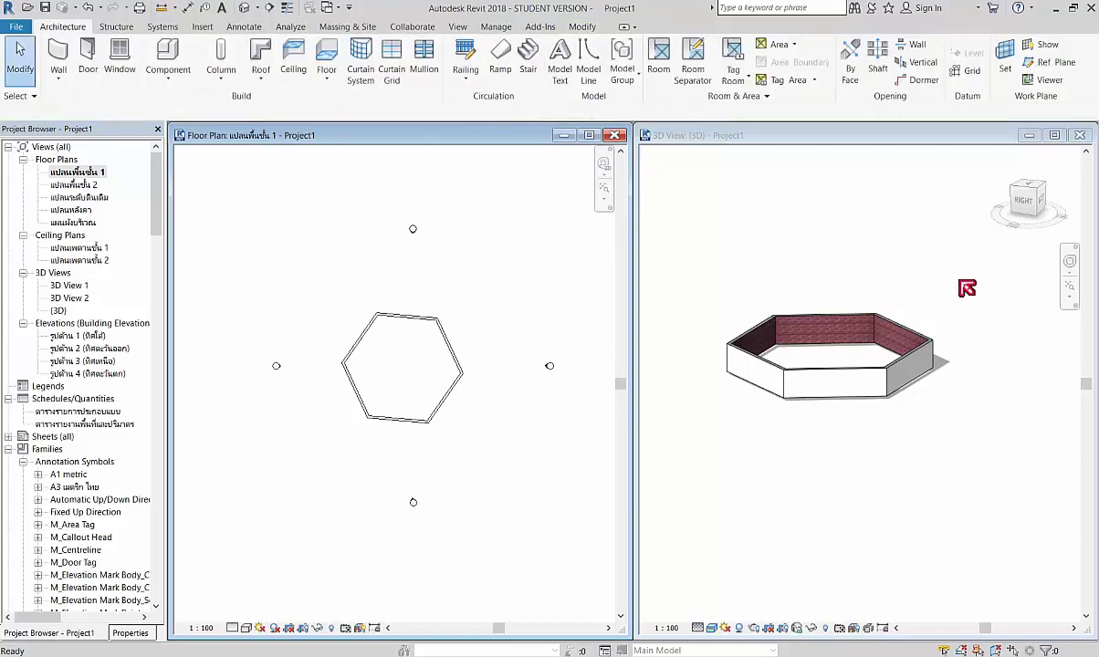
In the 3D view, select all walls of the front wall's type, then clear the selection
left_click(927, 338)
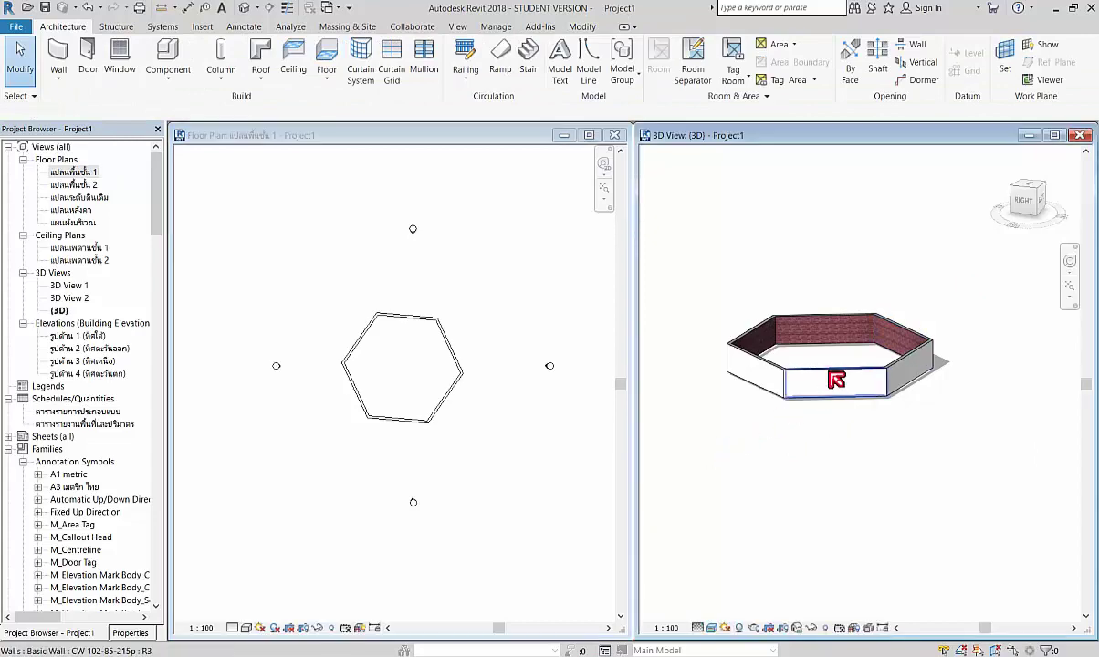
left_click(836, 380)
right_click(836, 380)
mouse_move(884, 227)
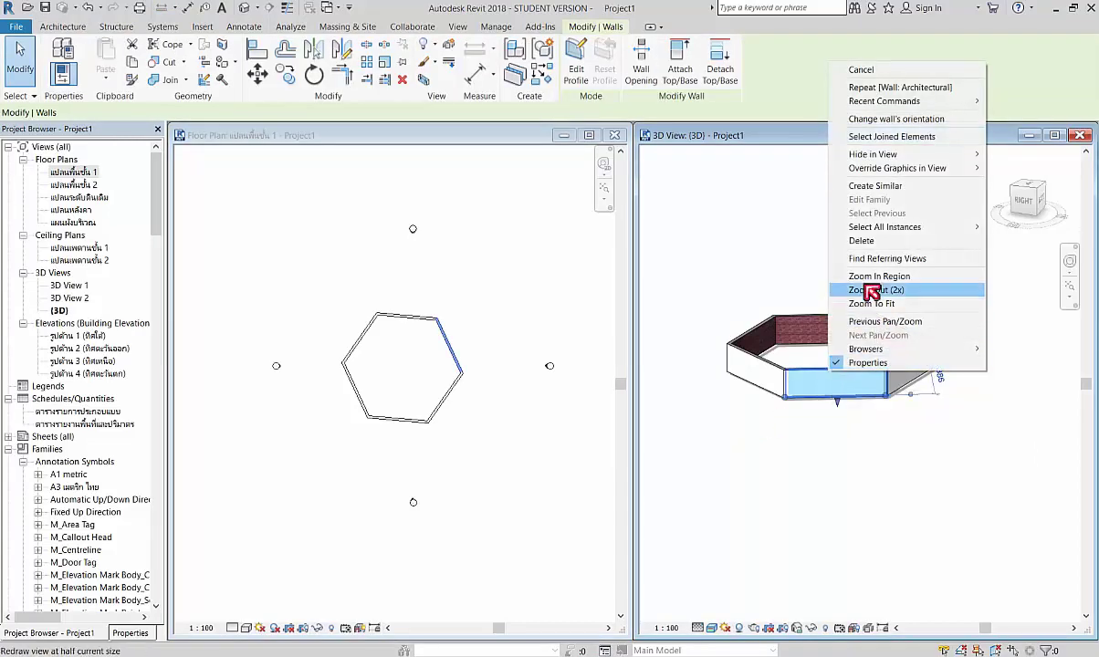
left_click(1020, 240)
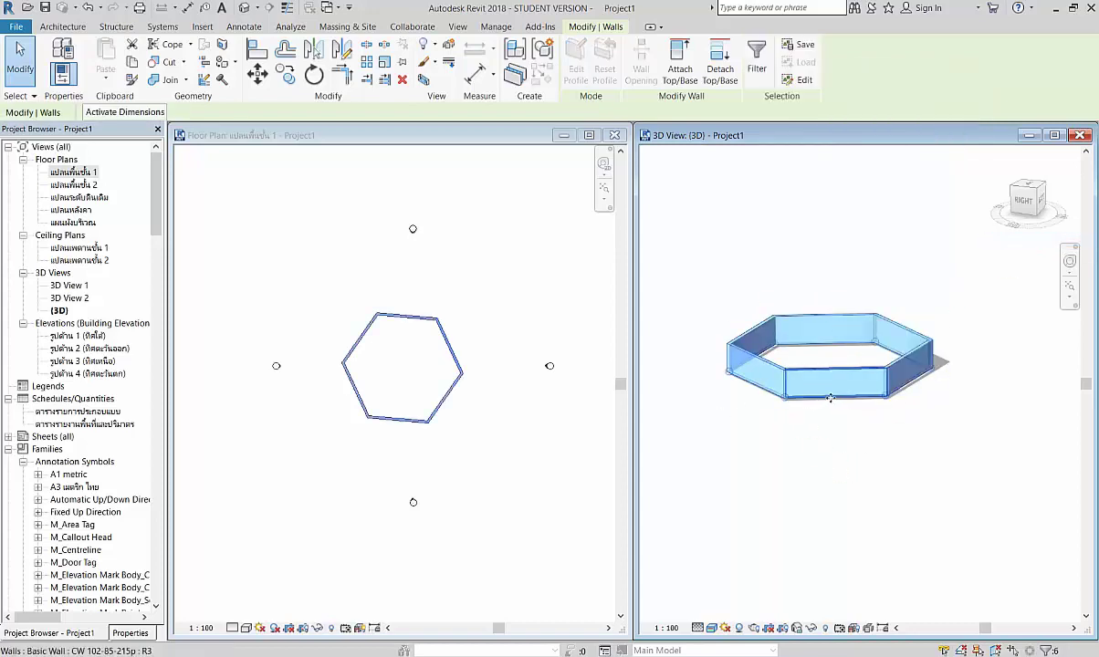
left_click(819, 506)
scroll(850, 386, "up", 2)
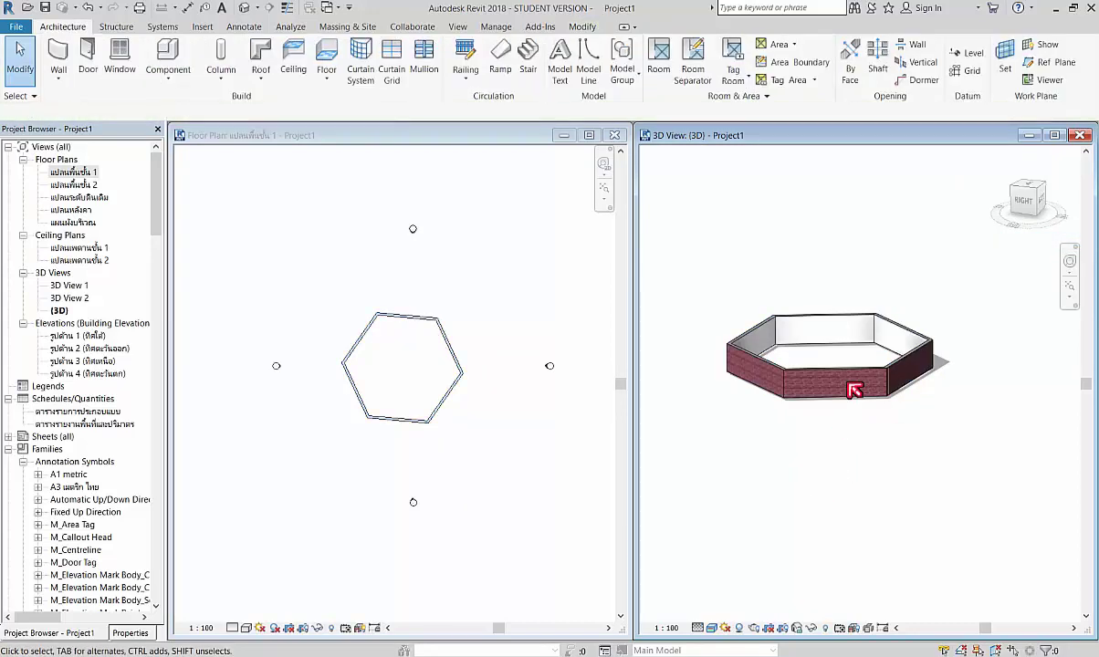
scroll(858, 379, "up", 1)
scroll(858, 379, "down", 2)
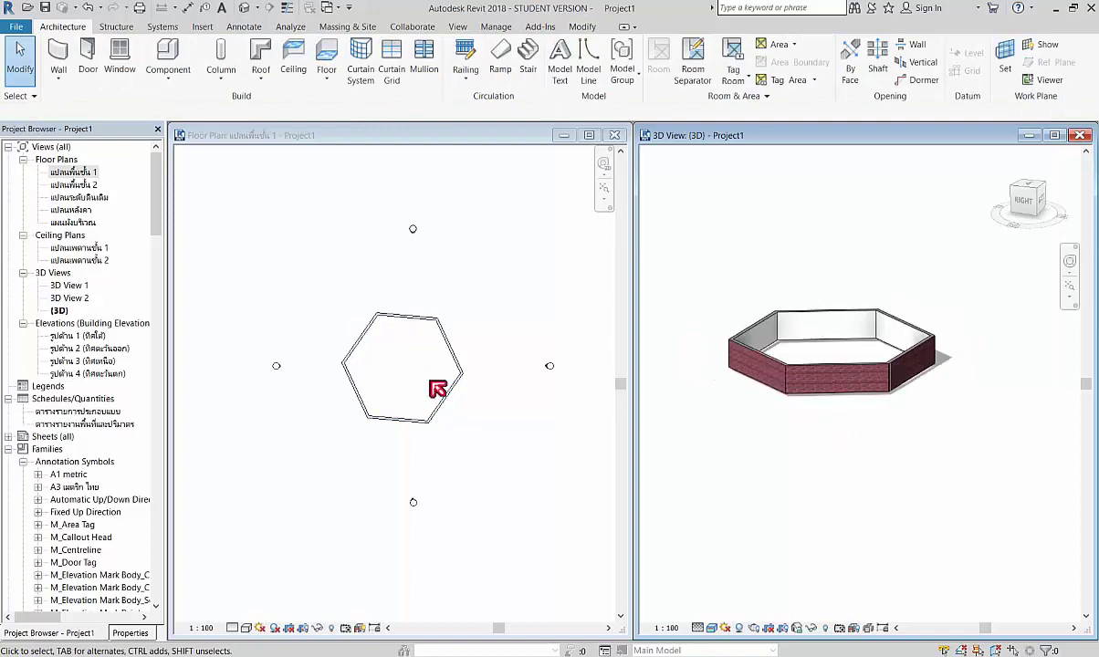
scroll(869, 391, "up", 1)
scroll(863, 387, "up", 1)
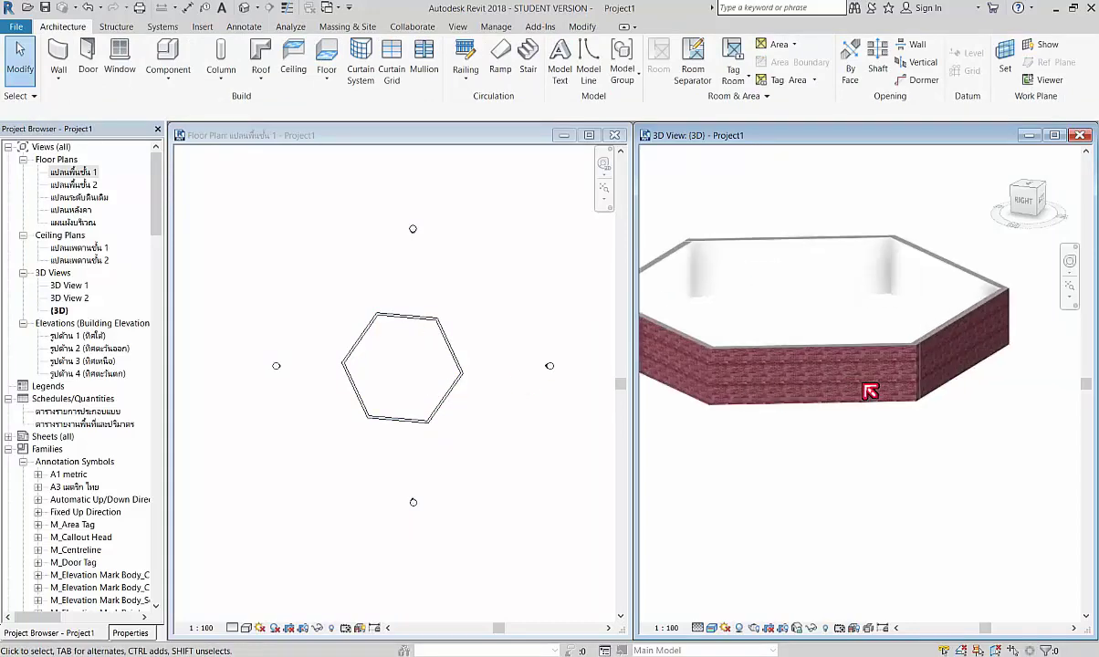
scroll(867, 392, "up", 1)
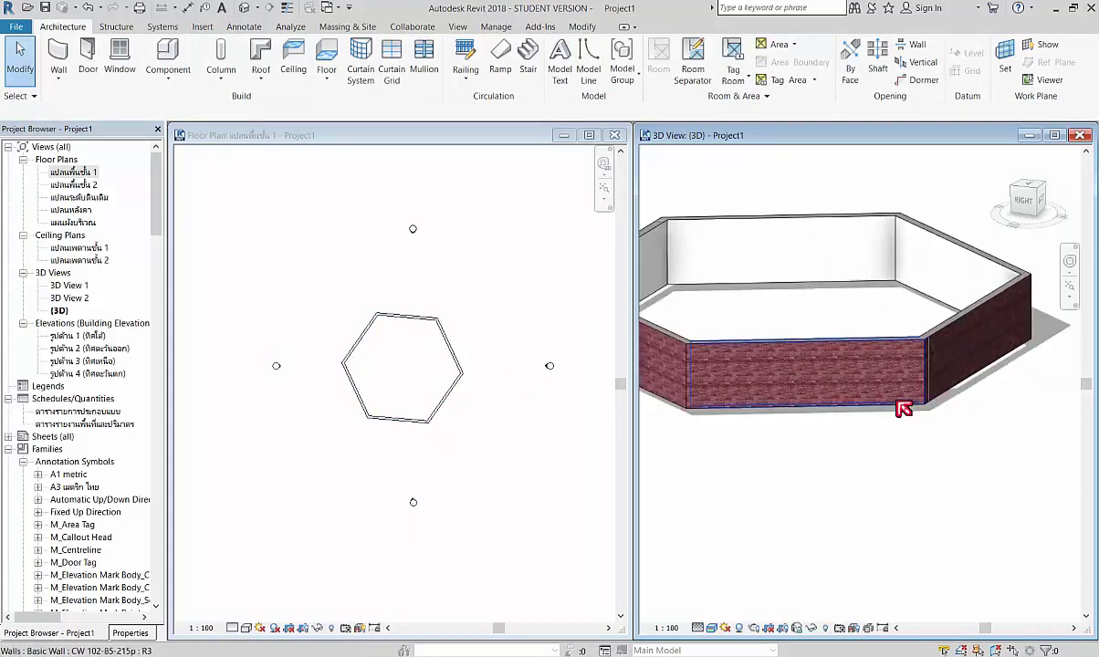
Show the Properties palette and check the front wall's base and top constraint levels
left_click(130, 633)
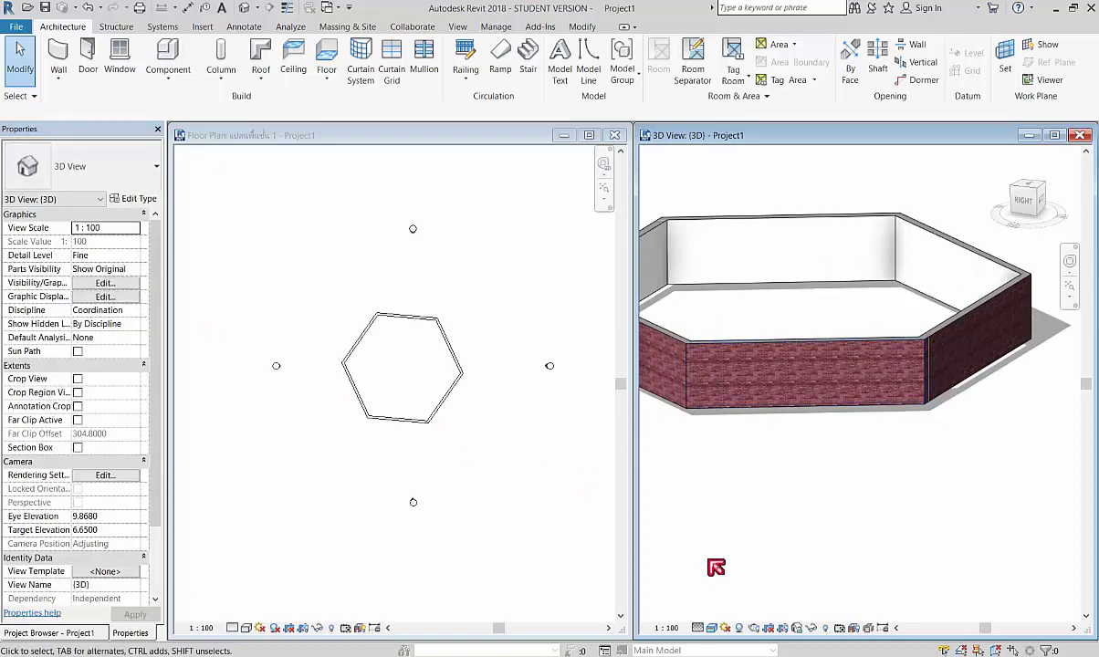
left_click(292, 447)
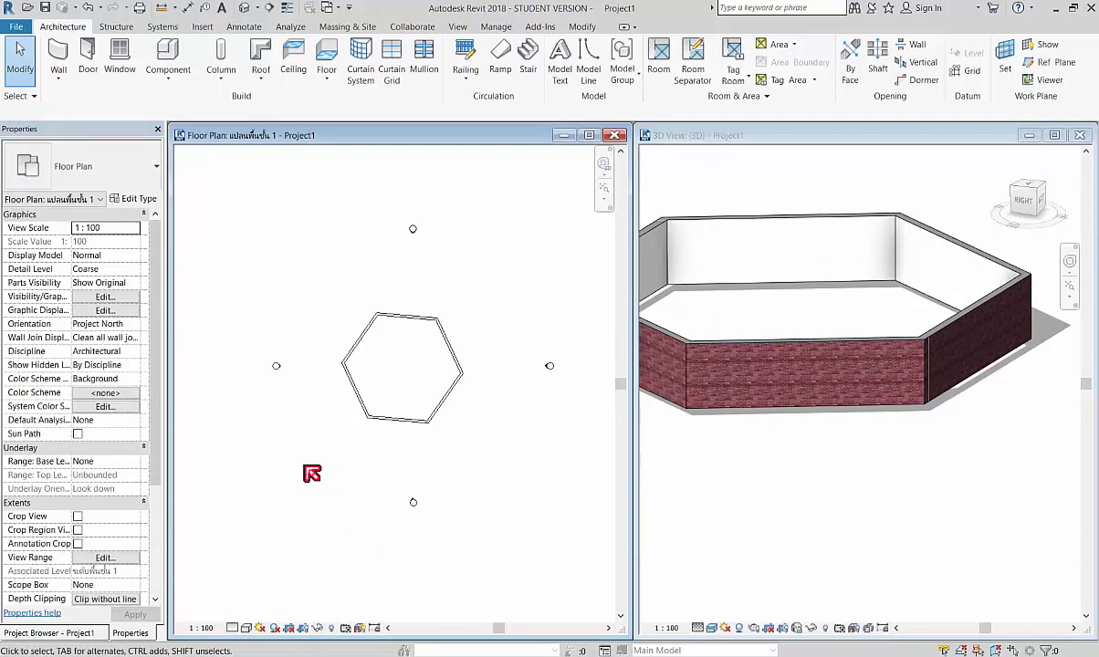
left_click(790, 354)
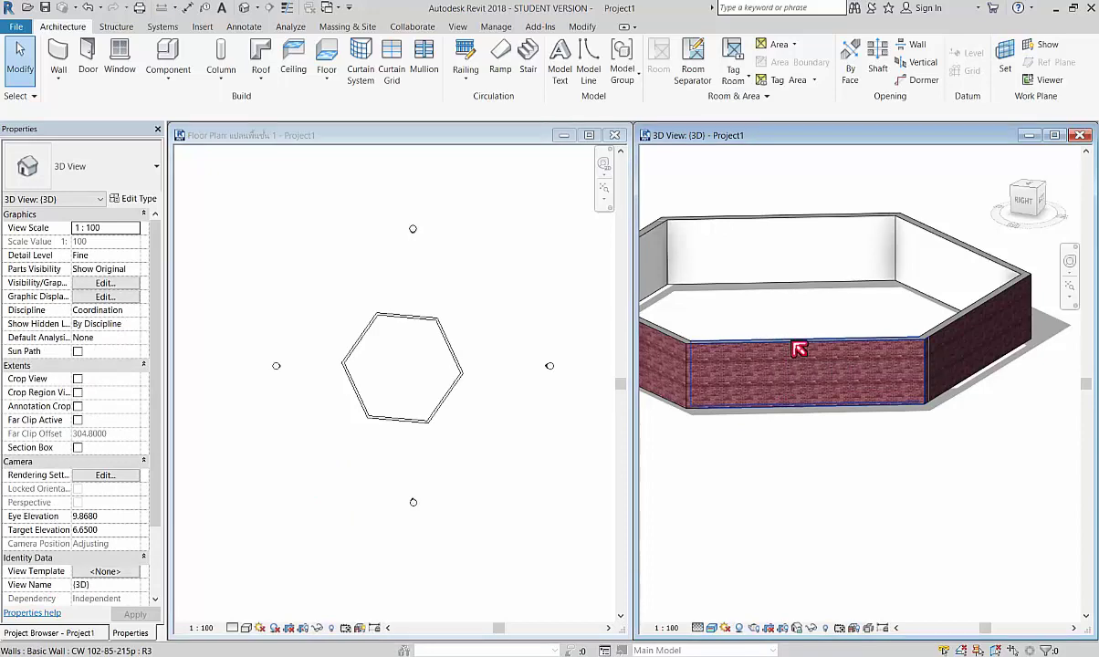
left_click(799, 350)
left_click(798, 349)
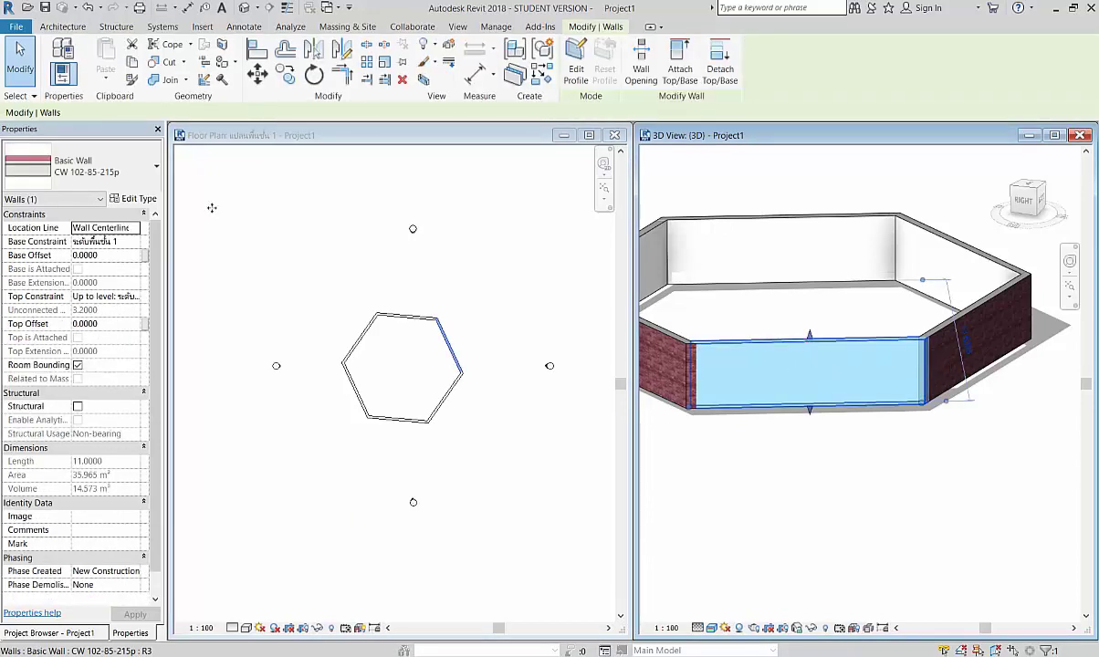
left_click(133, 242)
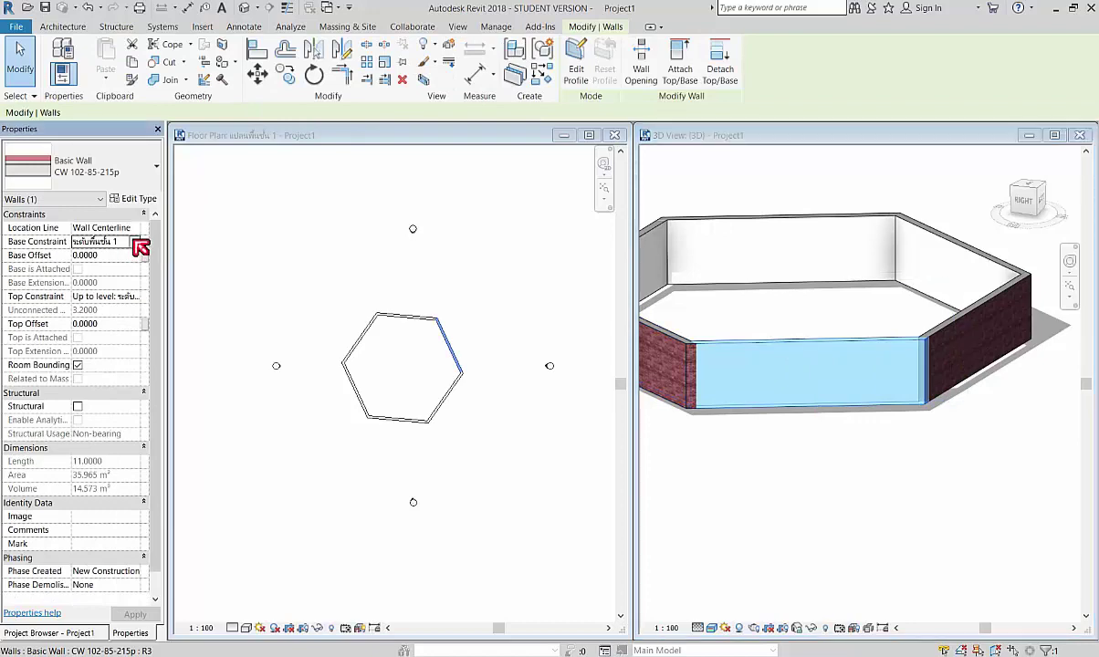
left_click(134, 242)
left_click(133, 241)
left_click(133, 297)
left_click(133, 296)
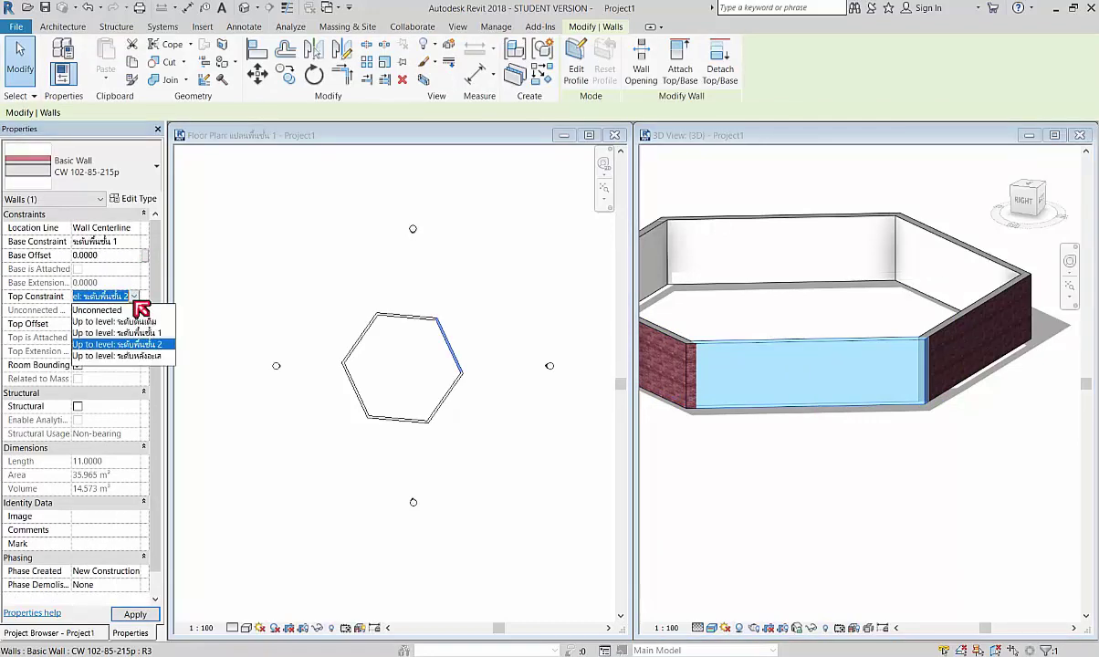
left_click(717, 464)
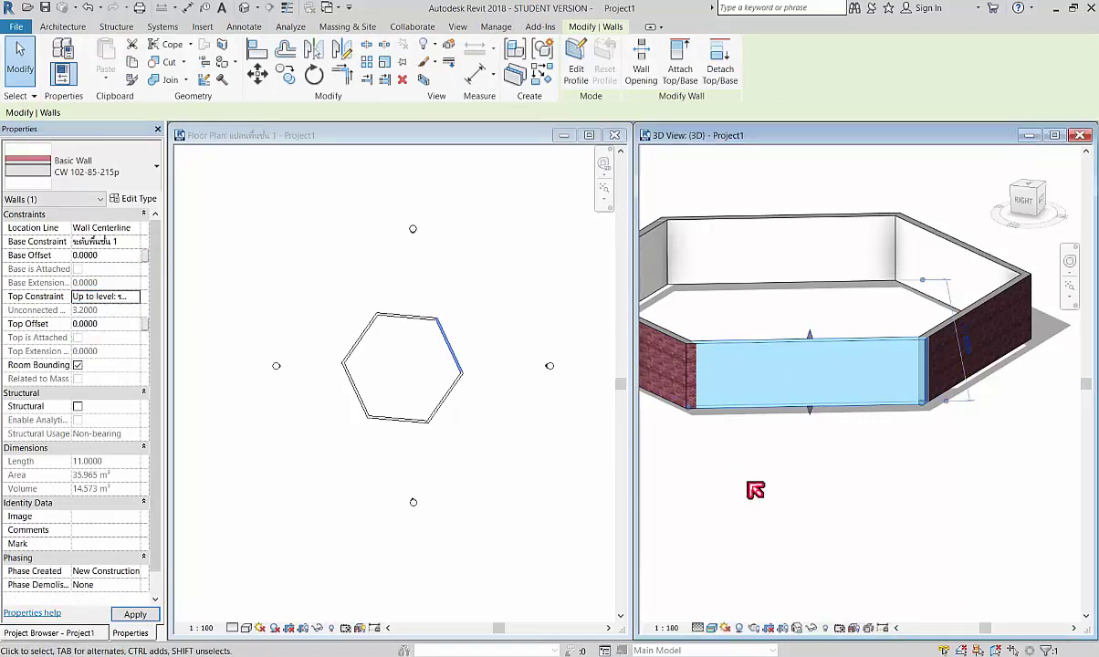
left_click(727, 435)
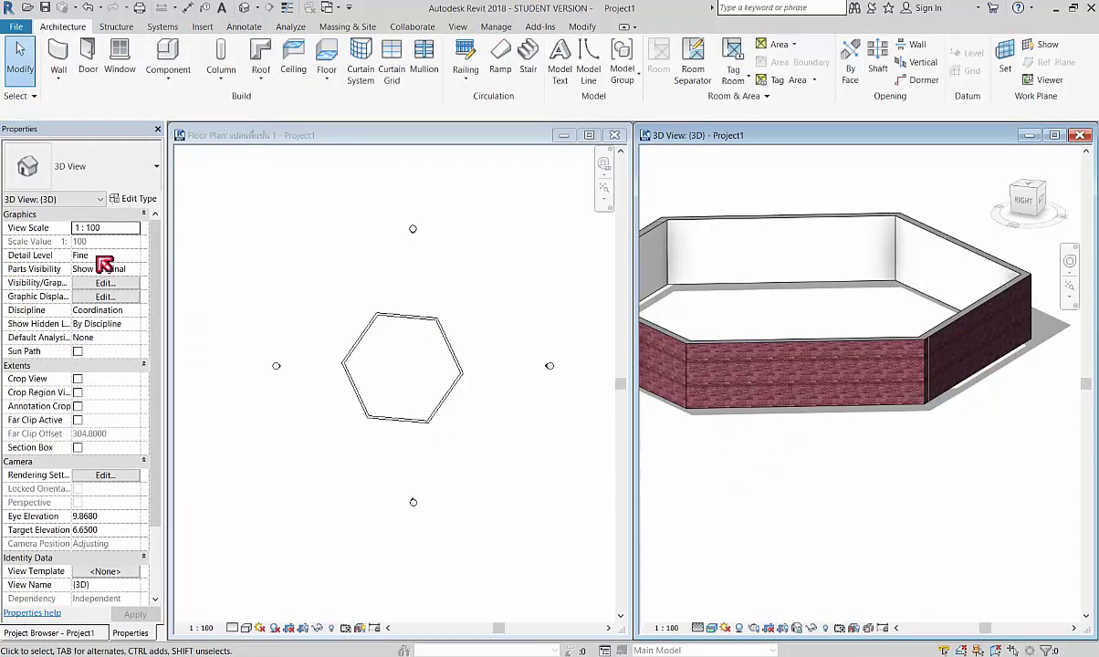
Zoom around the hexagonal enclosure, then make the floor plan the active view
scroll(839, 312, "down", 2)
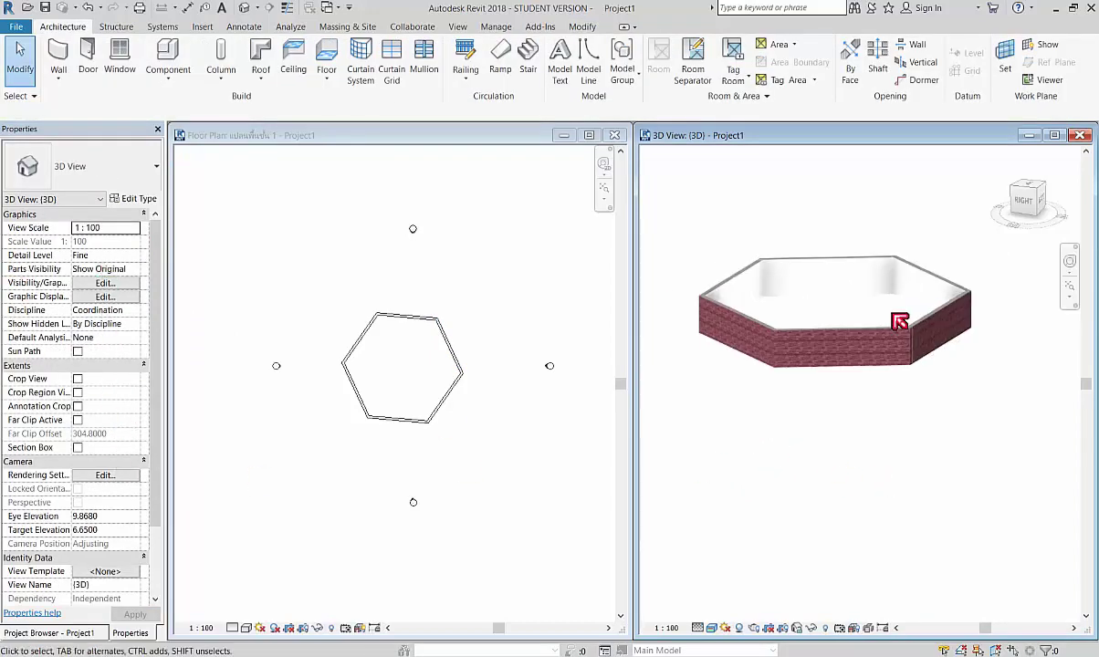
scroll(867, 352, "down", 1)
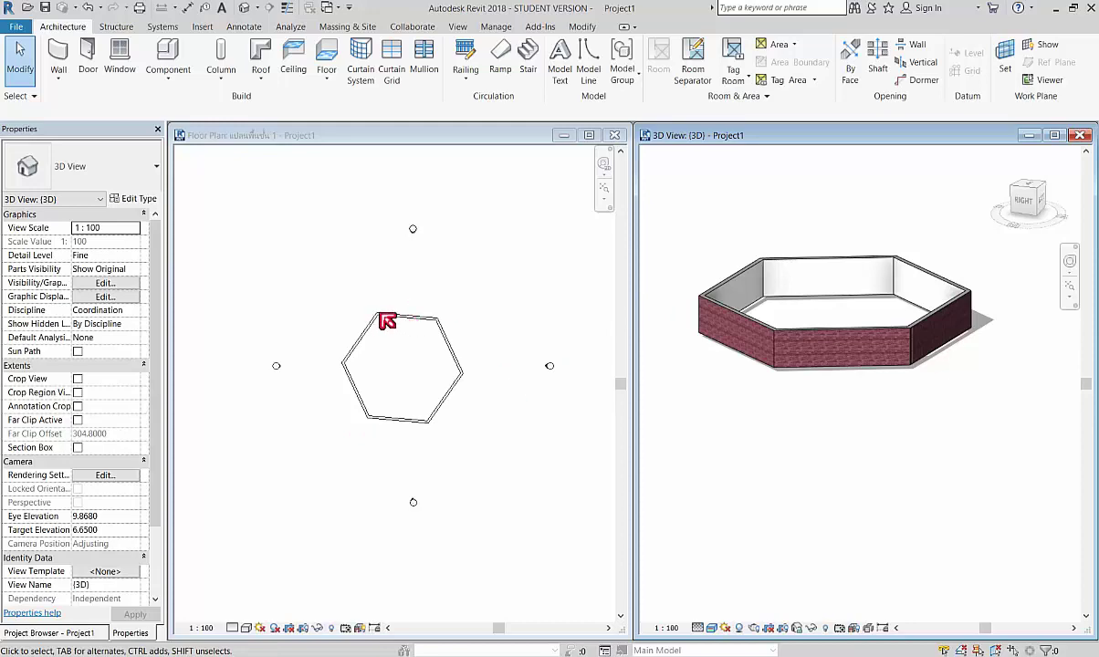
scroll(384, 319, "up", 1)
scroll(385, 319, "up", 5)
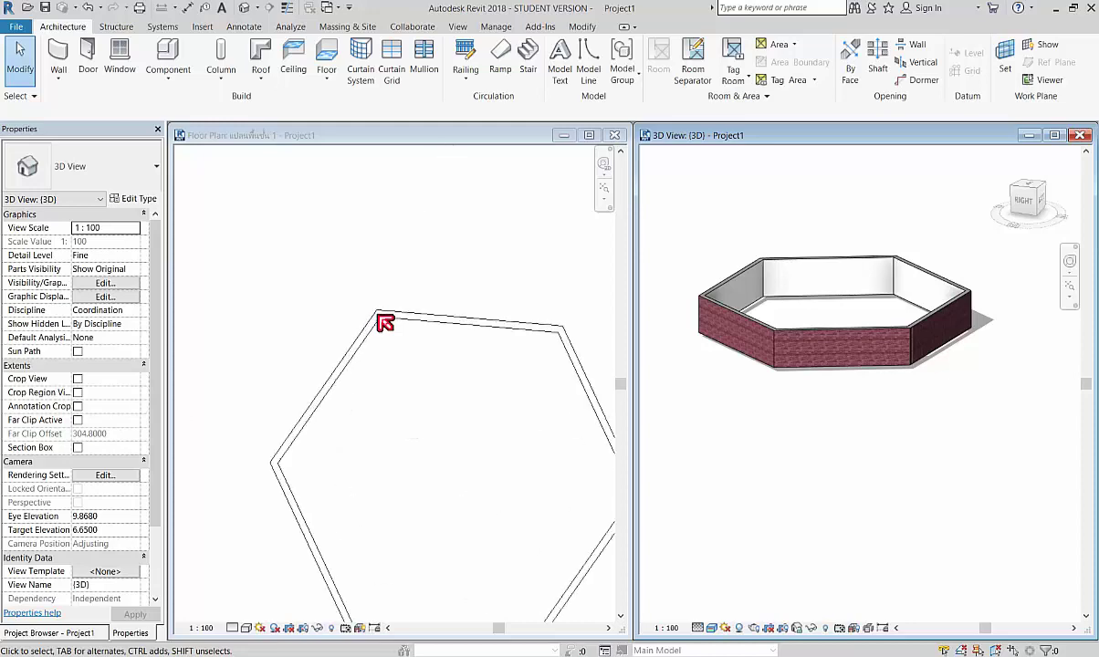
scroll(390, 317, "up", 2)
scroll(388, 315, "down", 6)
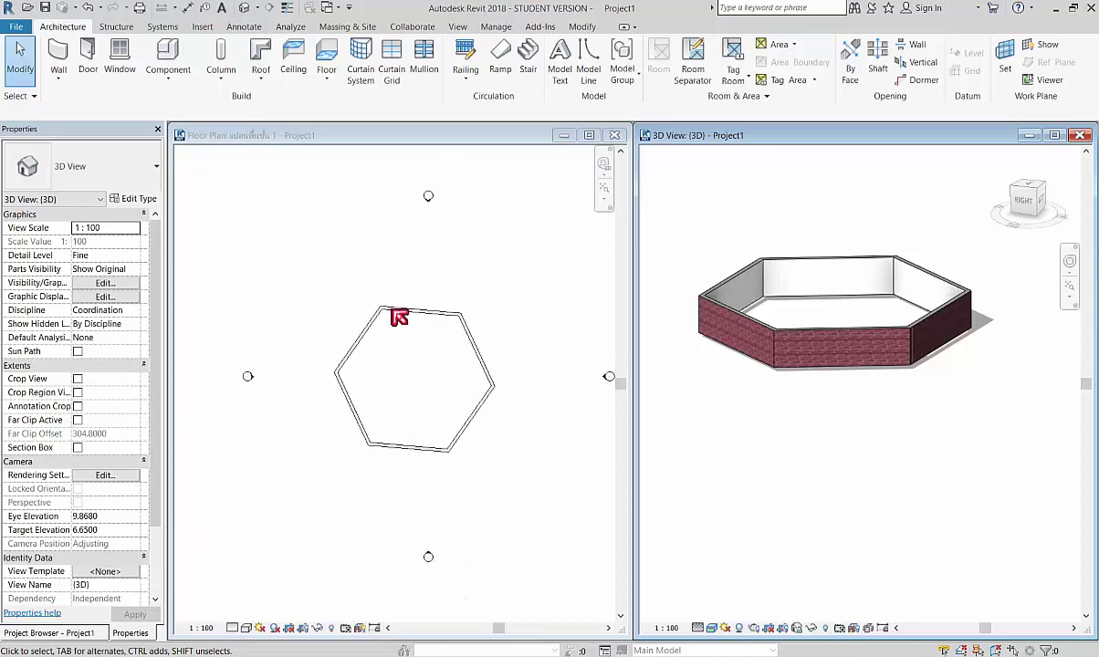
scroll(401, 315, "up", 3)
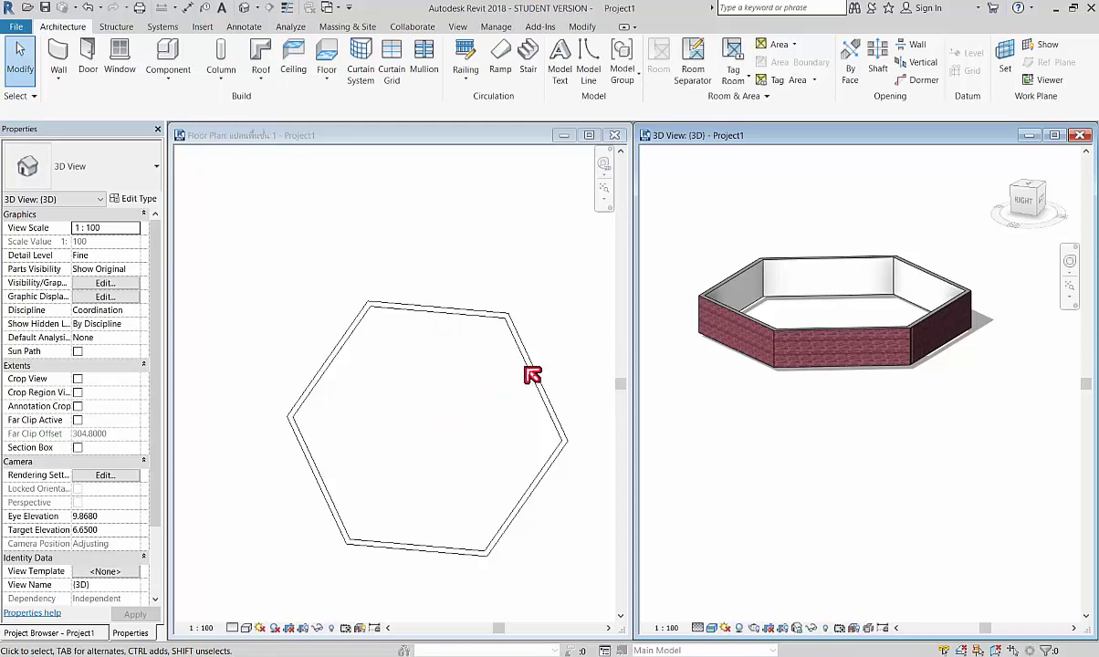
scroll(432, 336, "down", 2)
scroll(430, 337, "down", 2)
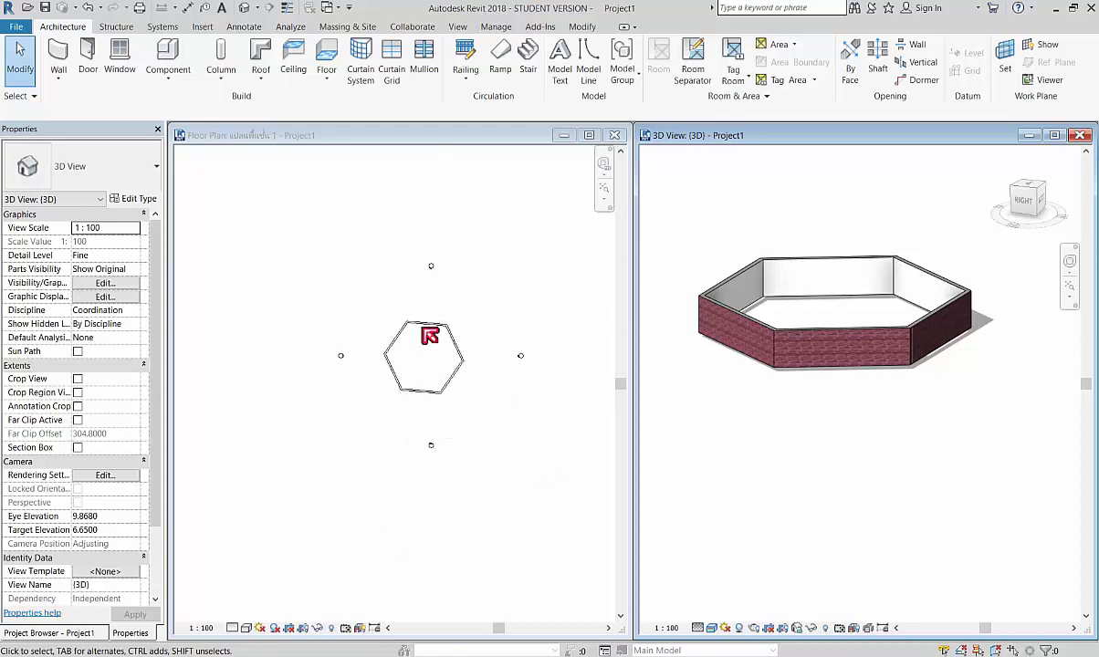
scroll(430, 335, "down", 1)
left_click(405, 363)
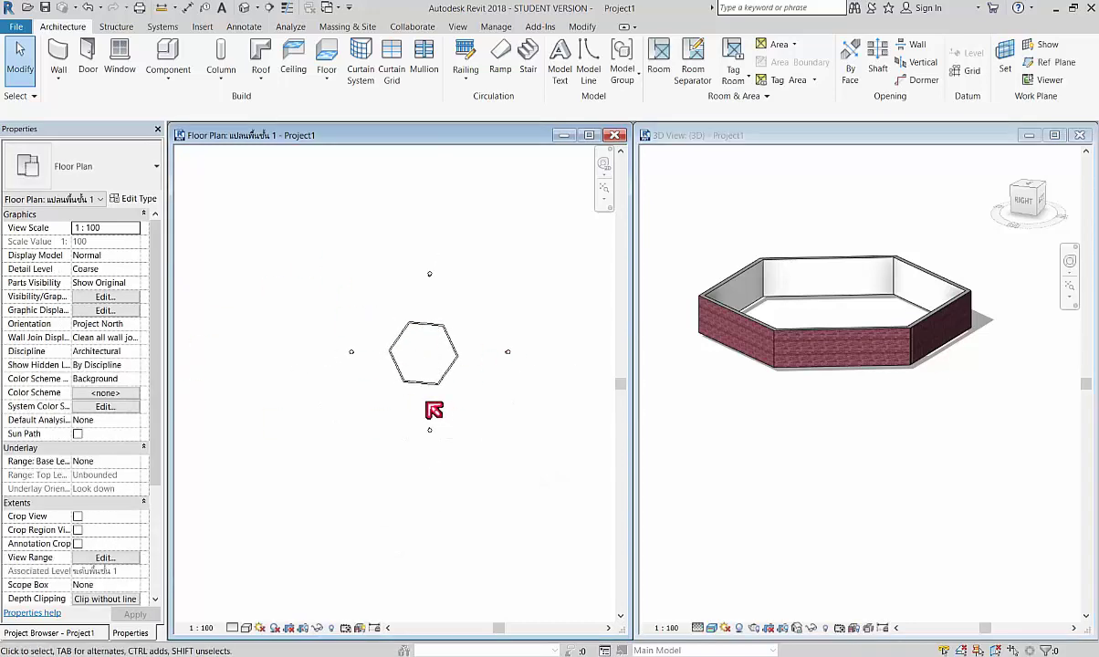
Draw a second hexagonal polygon wall of radius 11 beside the first
left_click(73, 51)
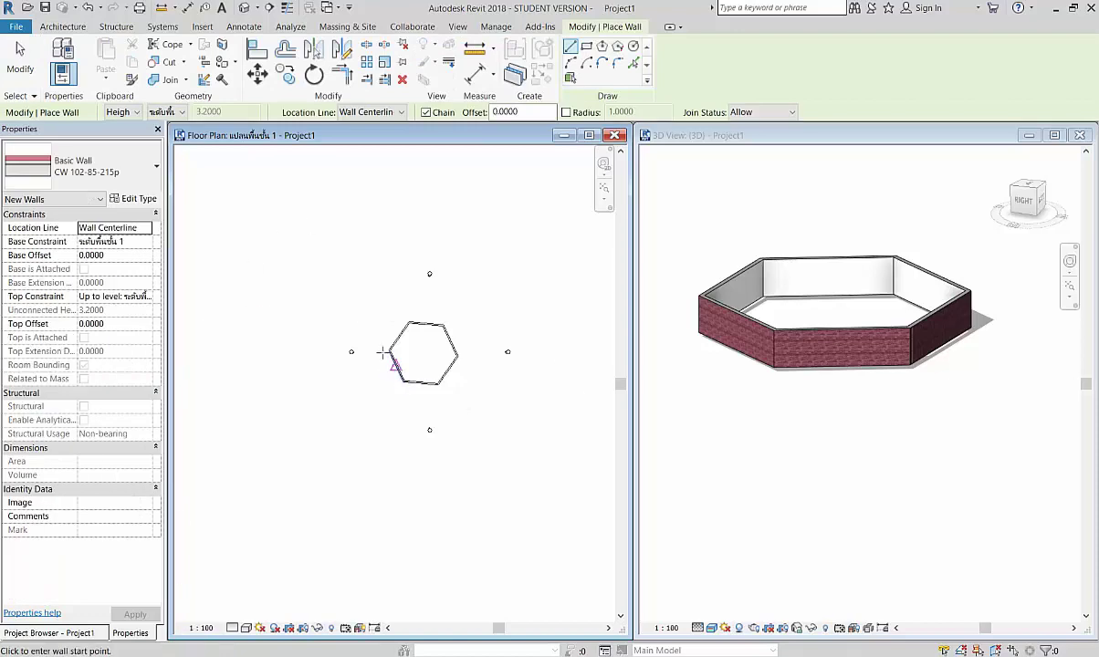
scroll(524, 381, "up", 1)
middle_click_drag(500, 450, 432, 384)
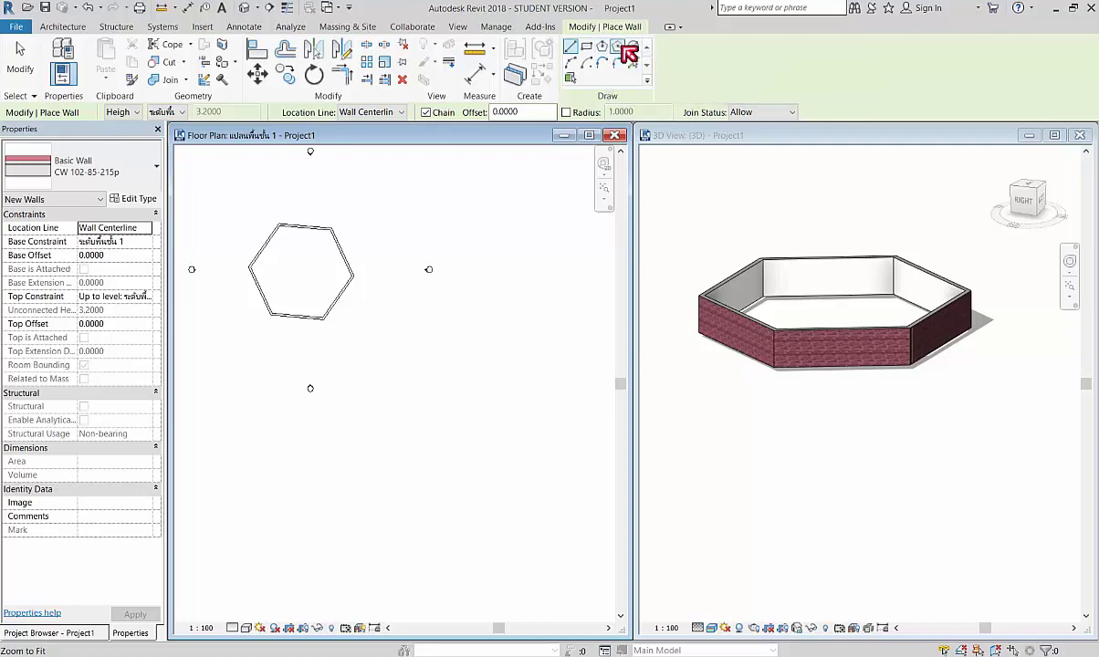
left_click(624, 48)
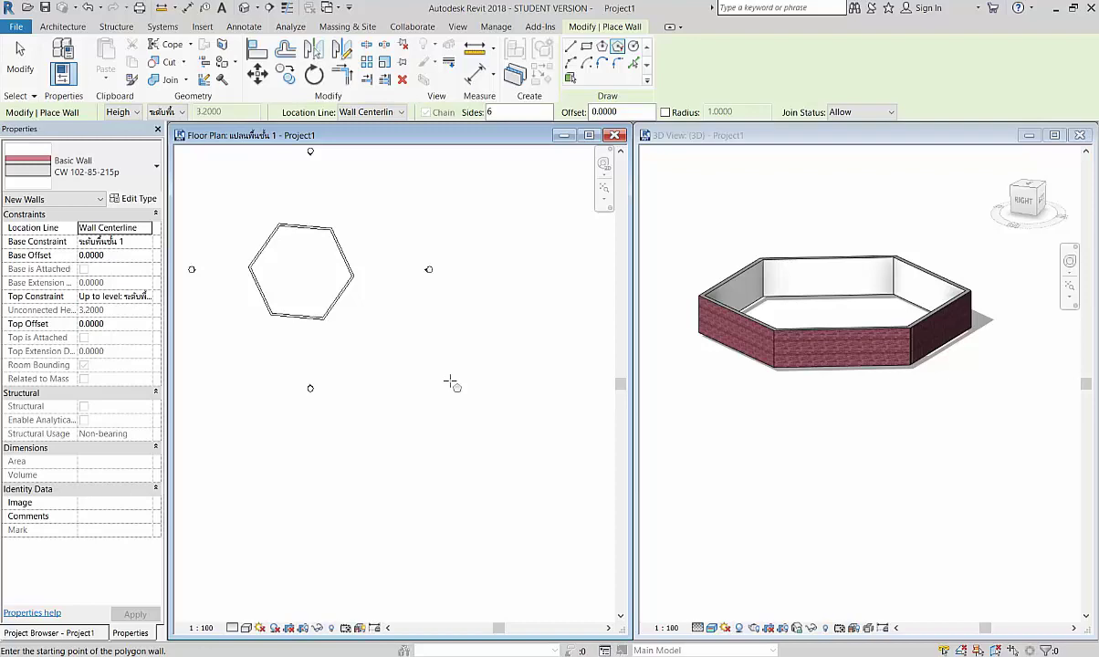
left_click(450, 382)
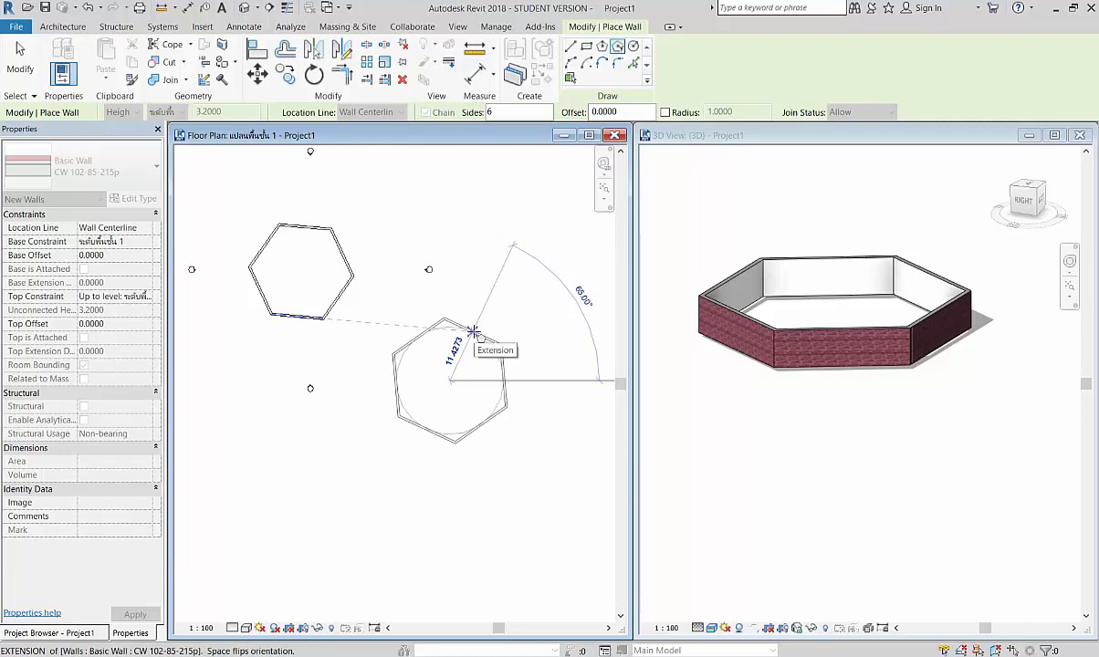
type("11")
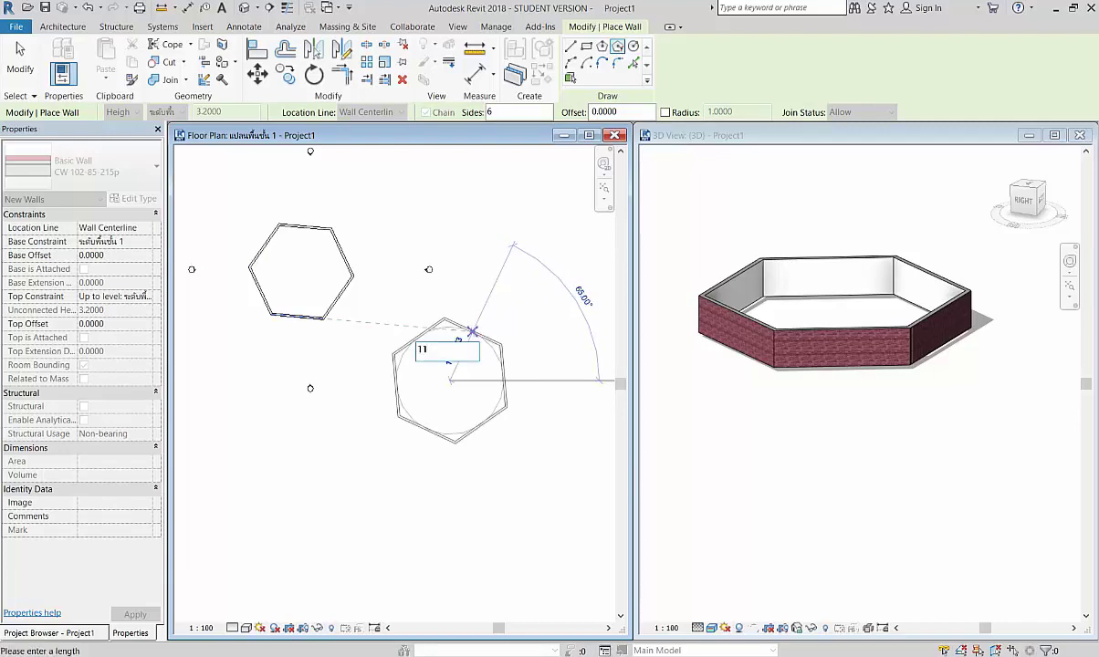
key("Return")
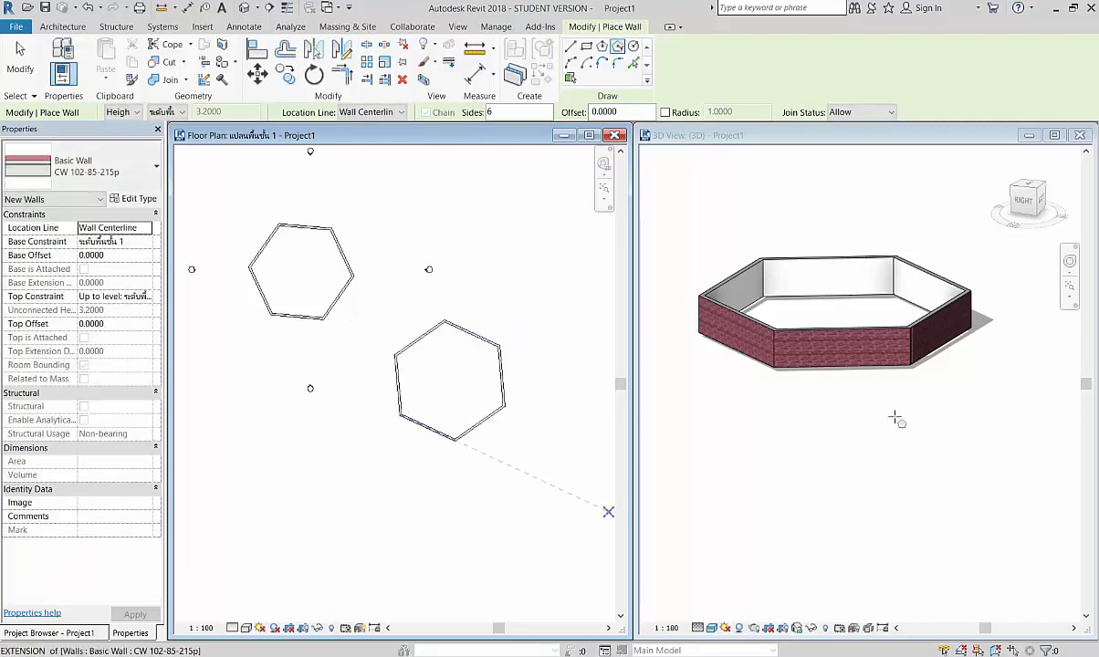
Draw a third hexagonal wall enclosure of radius 15 below the others
mouse_move(895, 418)
middle_mouse_down("shift")
mouse_move(876, 400)
mouse_move(781, 432)
mouse_move(803, 398)
middle_mouse_up("shift")
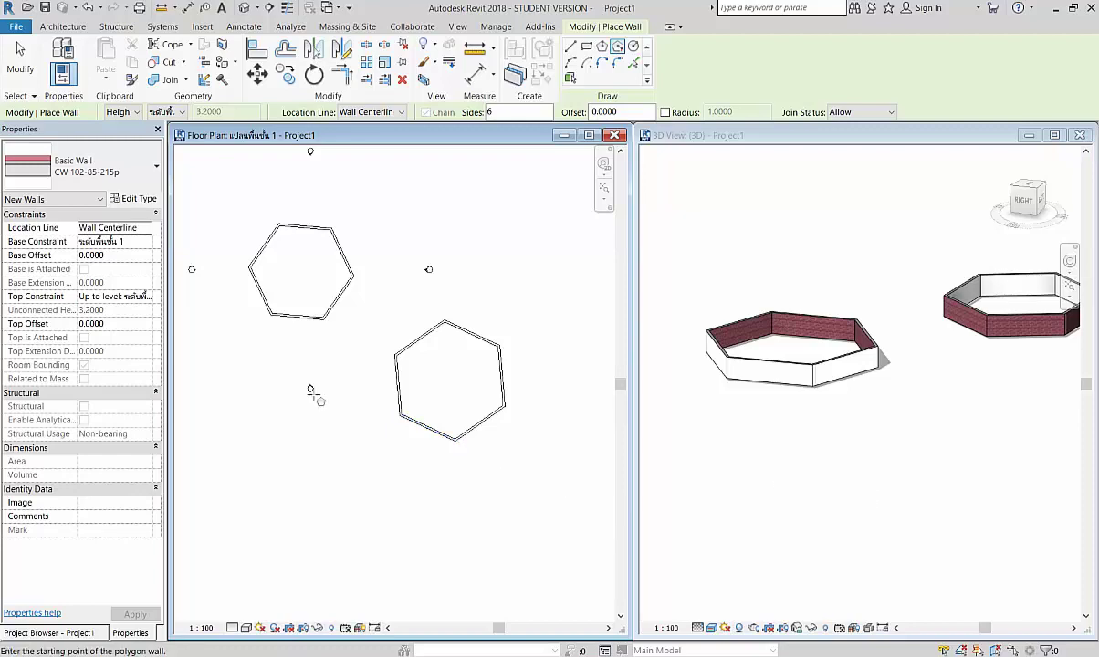
left_click(434, 504)
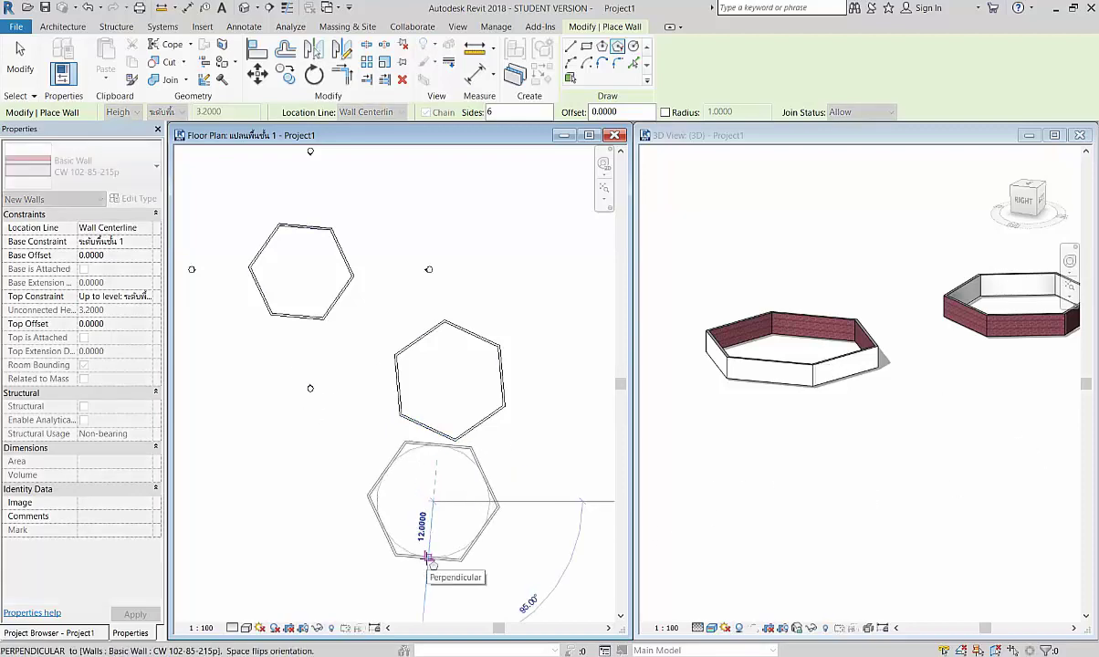
type("15")
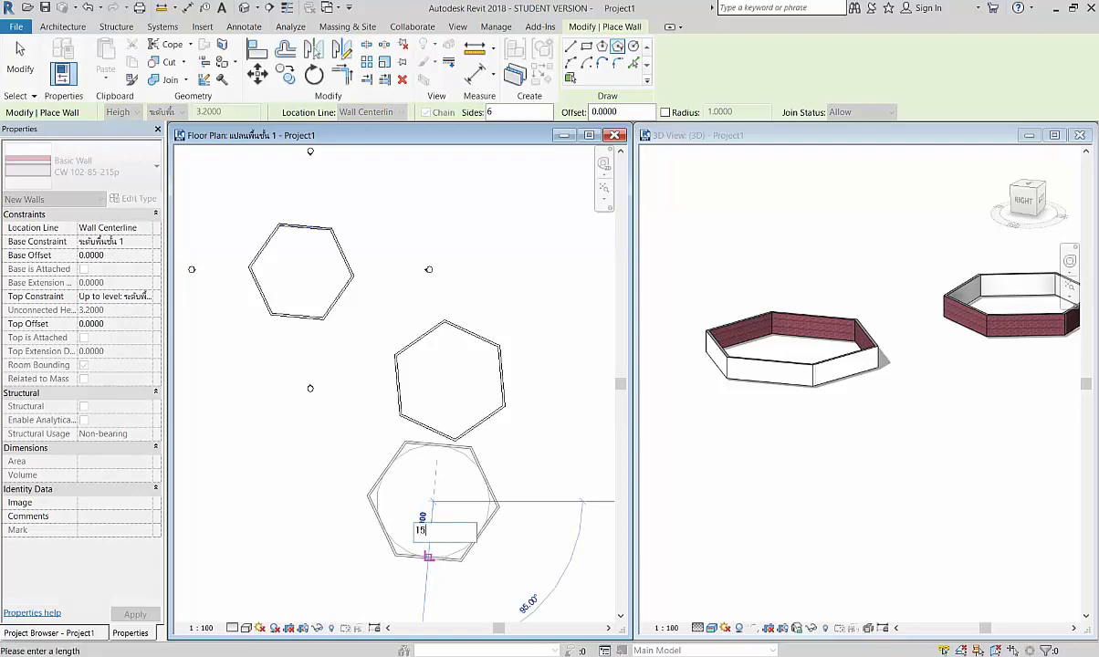
key("Return")
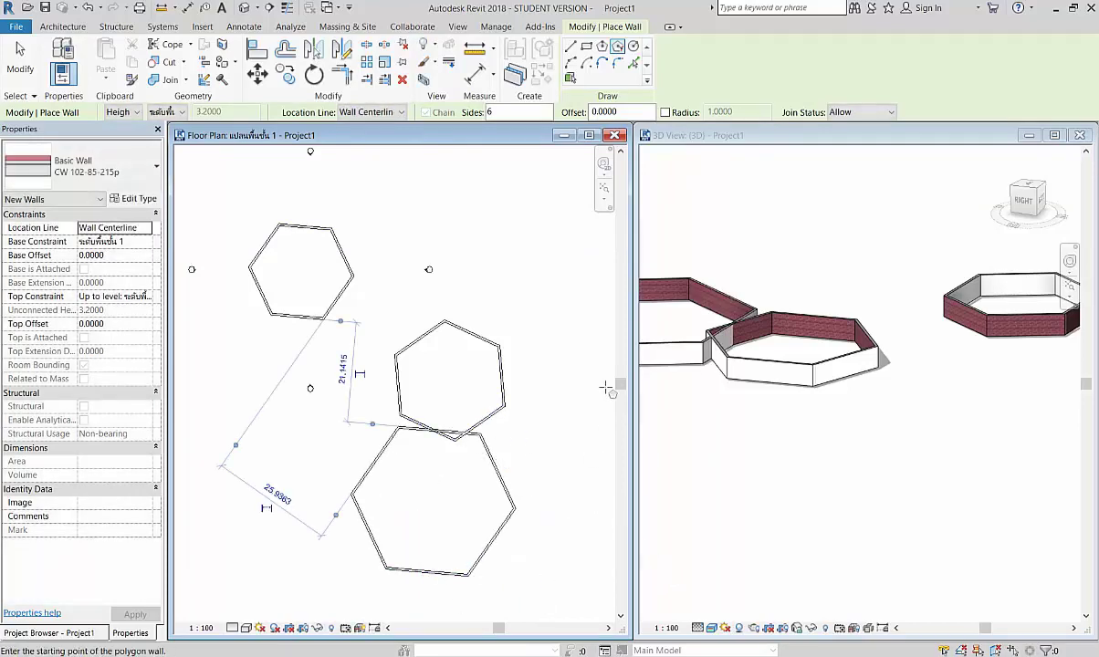
Stop placing walls, select all walls of the right hexagon's type, then deselect them
scroll(769, 429, "down", 3)
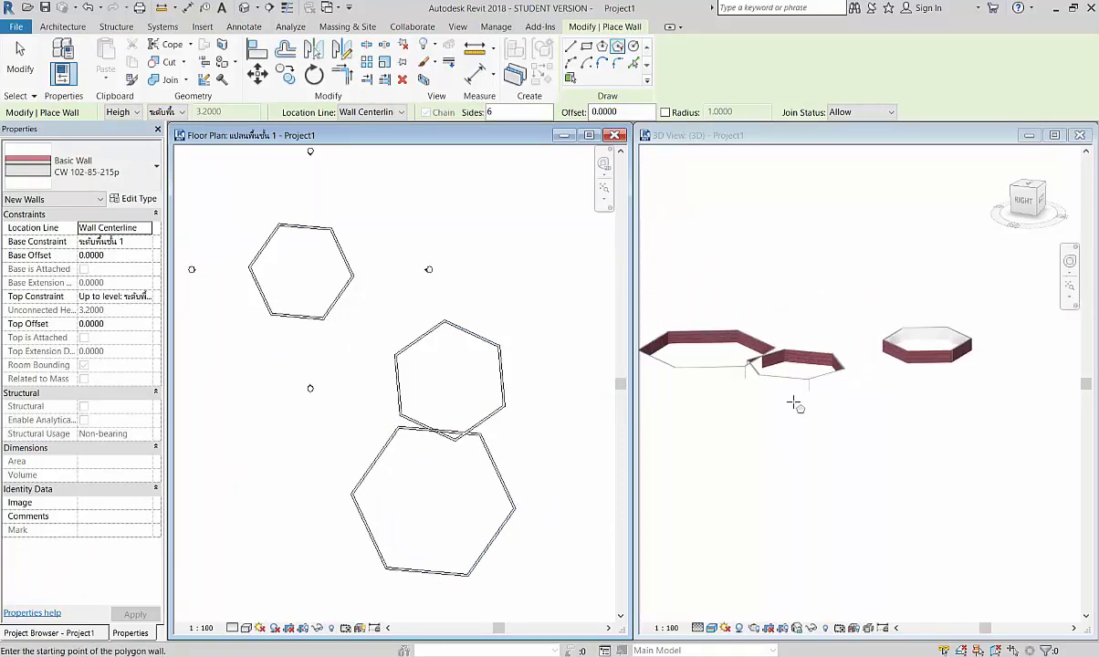
scroll(833, 442, "up", 2)
scroll(844, 430, "up", 2)
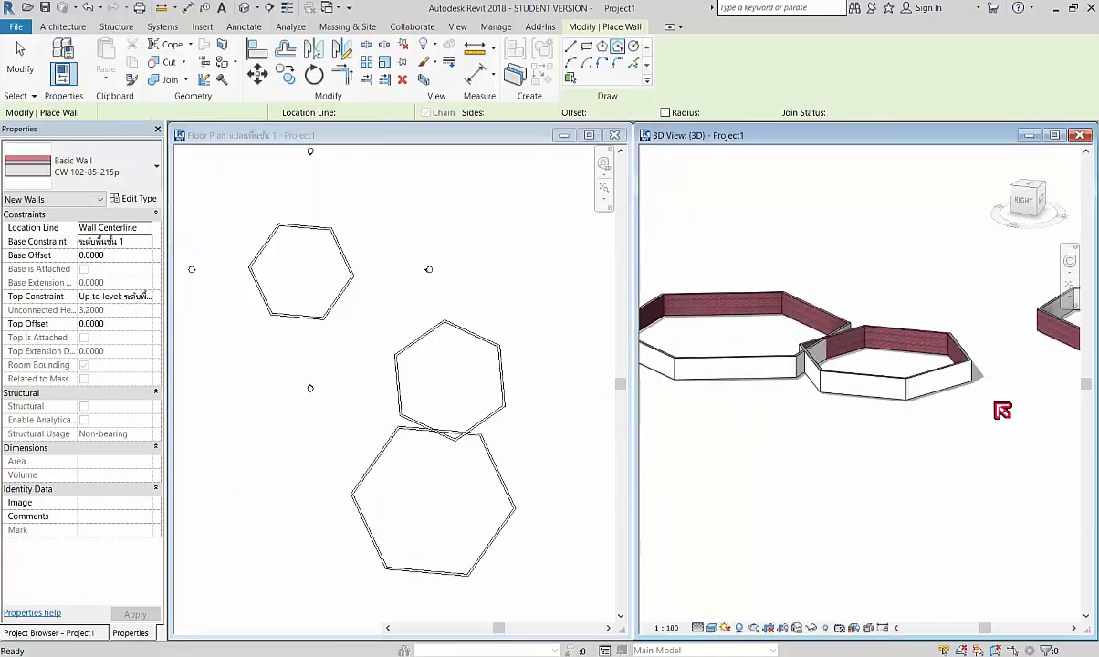
key("Escape")
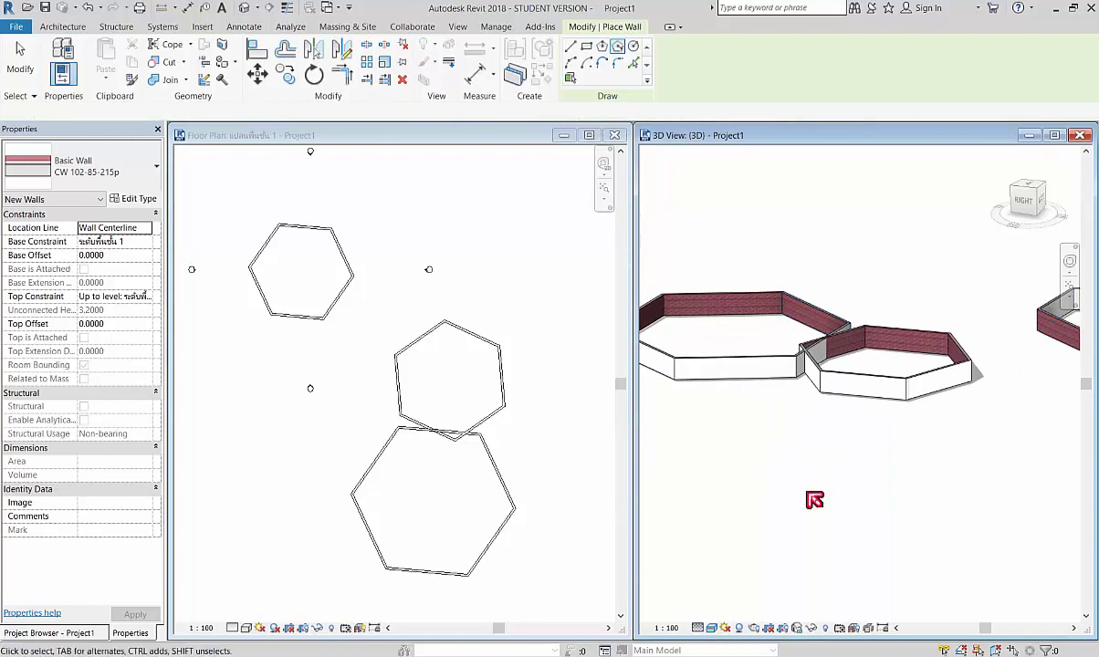
left_click(883, 376)
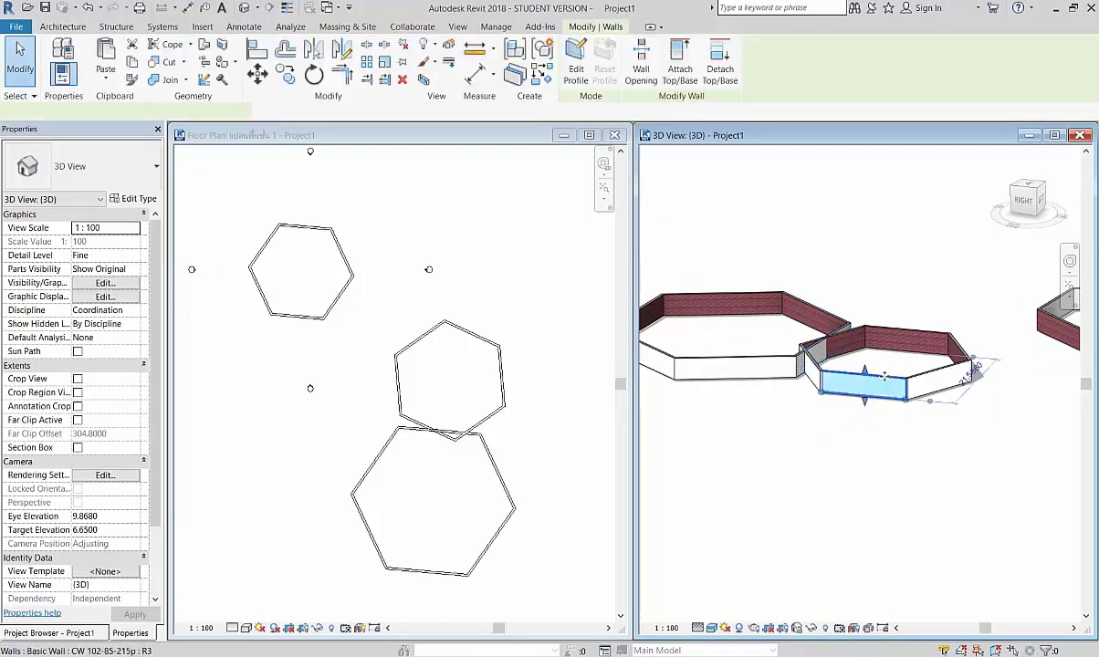
right_click(872, 386)
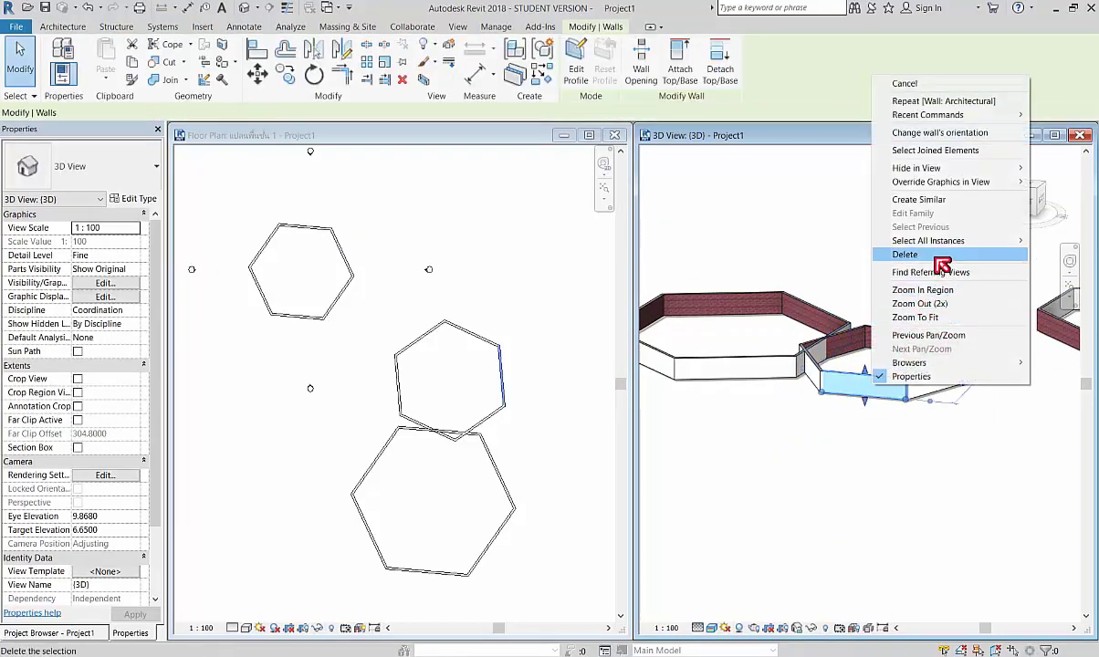
mouse_move(927, 240)
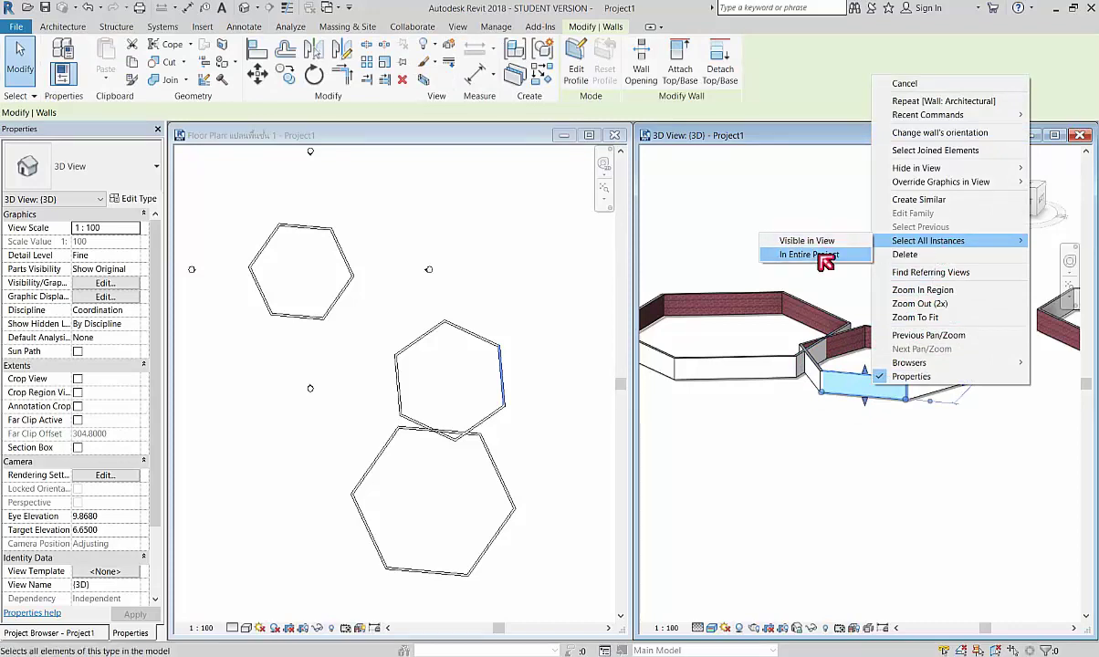
left_click(809, 255)
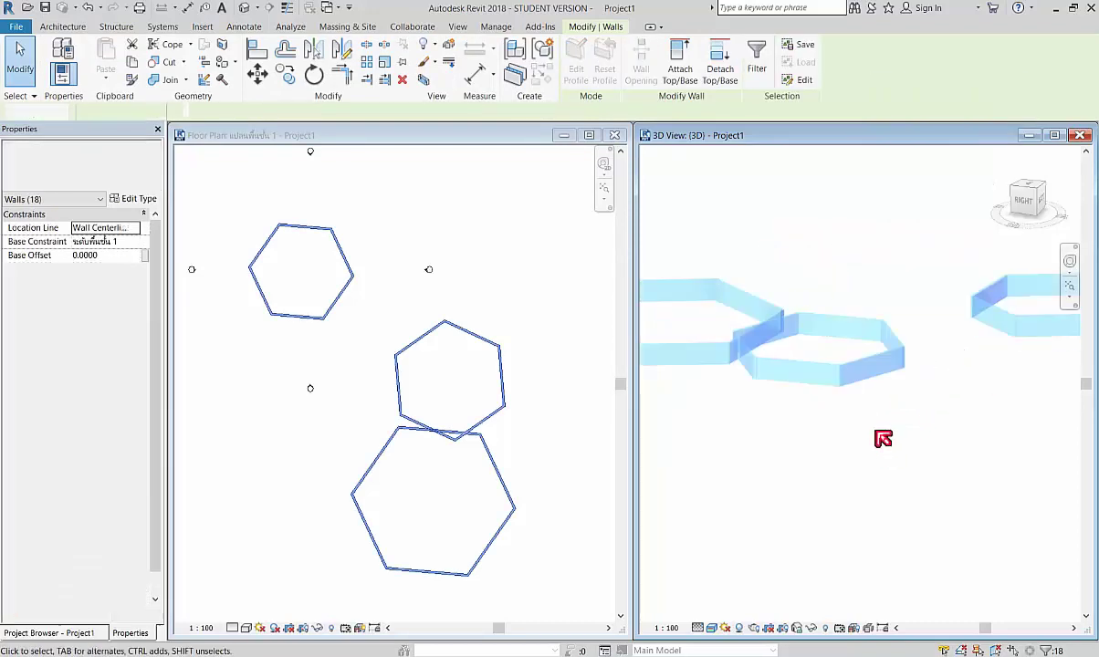
left_click(878, 461)
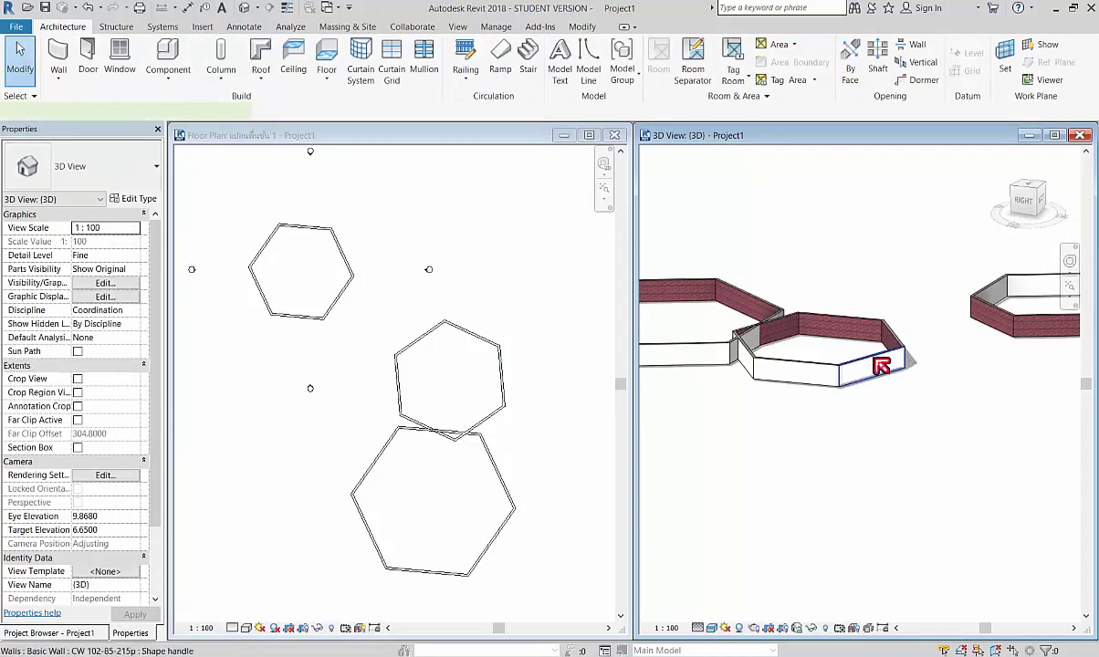
Select the six middle-hexagon walls and flip them so their brick faces point outward
left_click(881, 365)
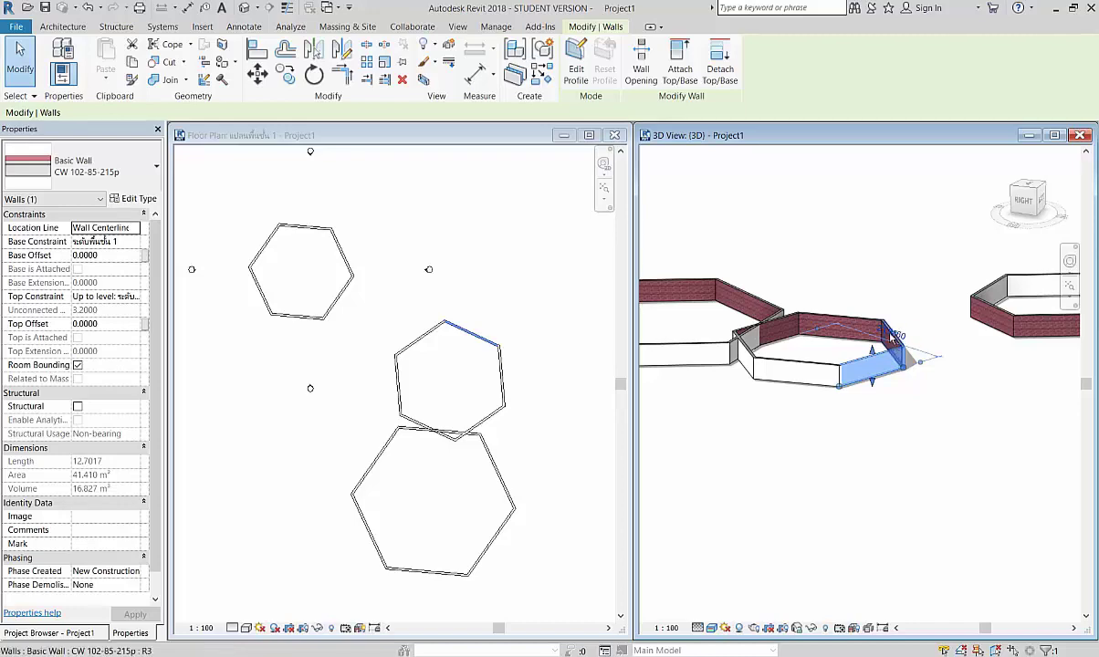
left_click(890, 339, "ctrl")
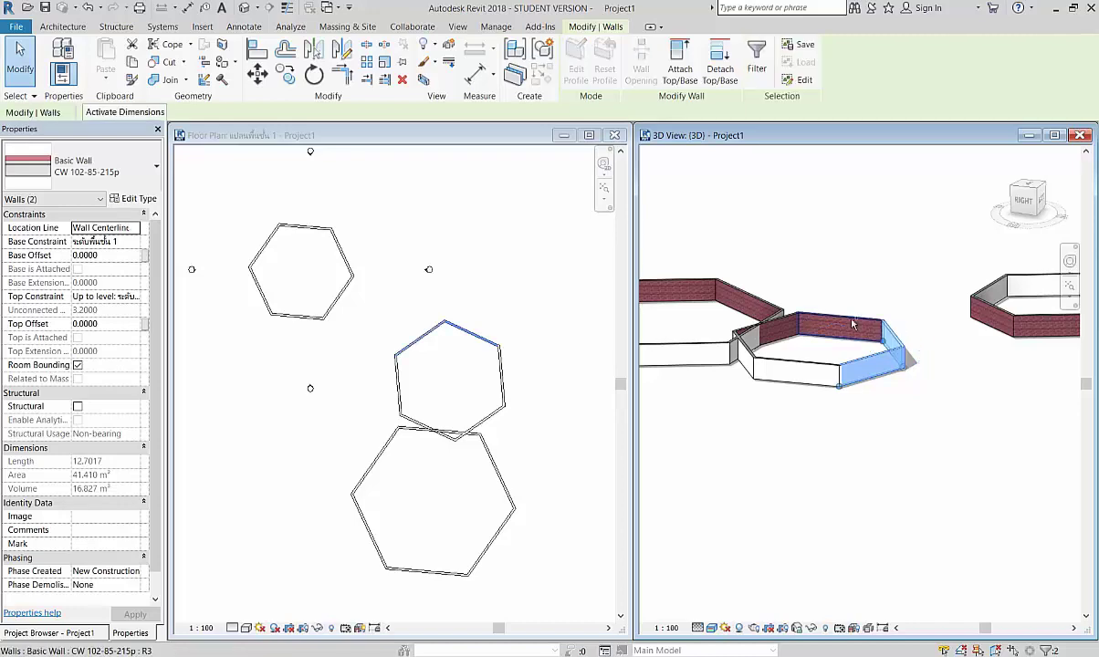
left_click(850, 329, "ctrl")
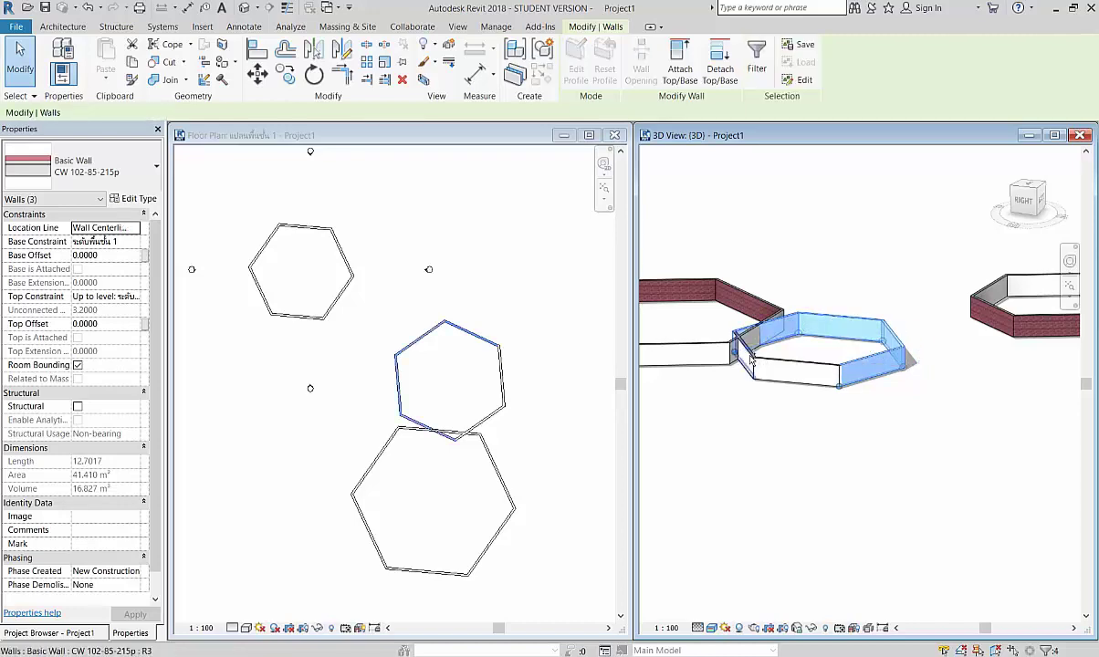
left_click(747, 352, "ctrl")
left_click(743, 358, "ctrl")
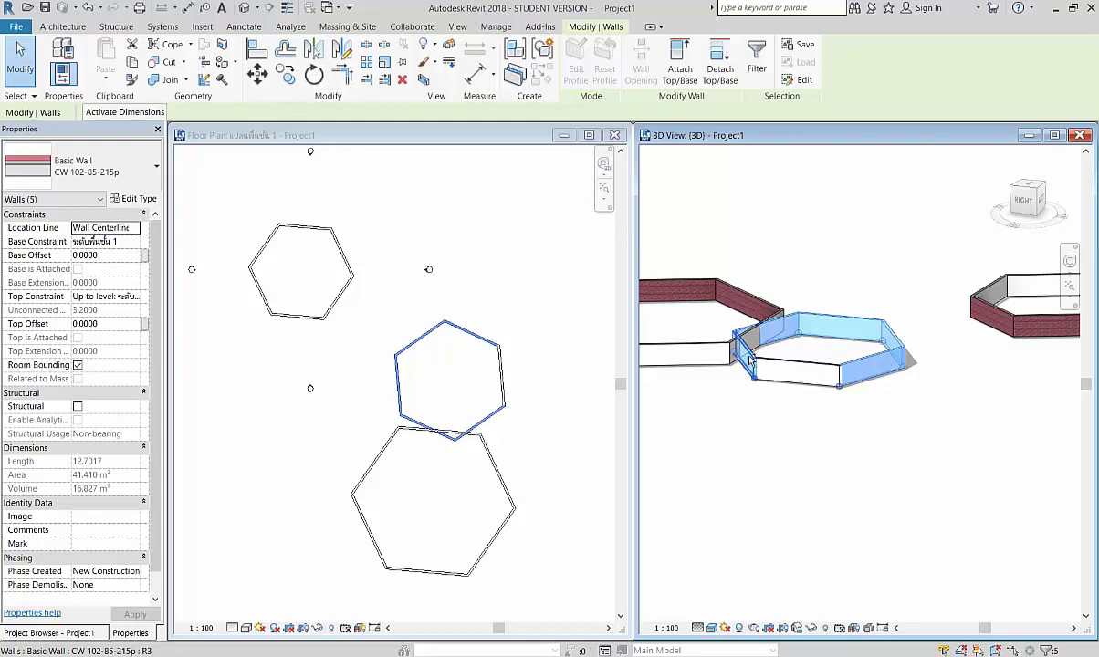
left_click(799, 373, "ctrl")
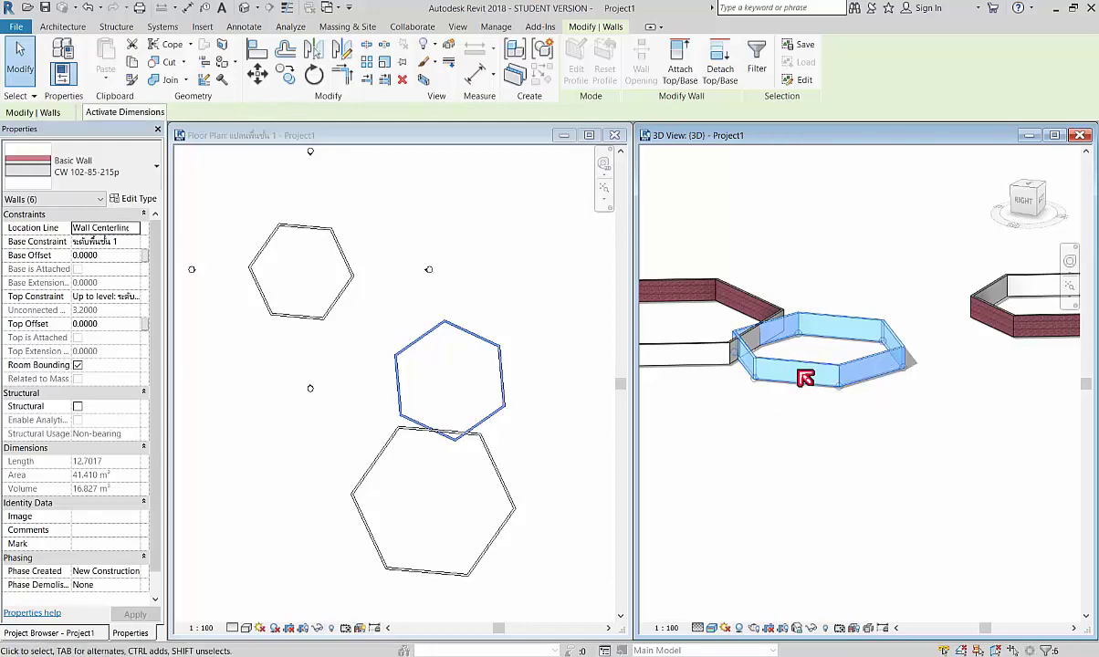
left_click(831, 505)
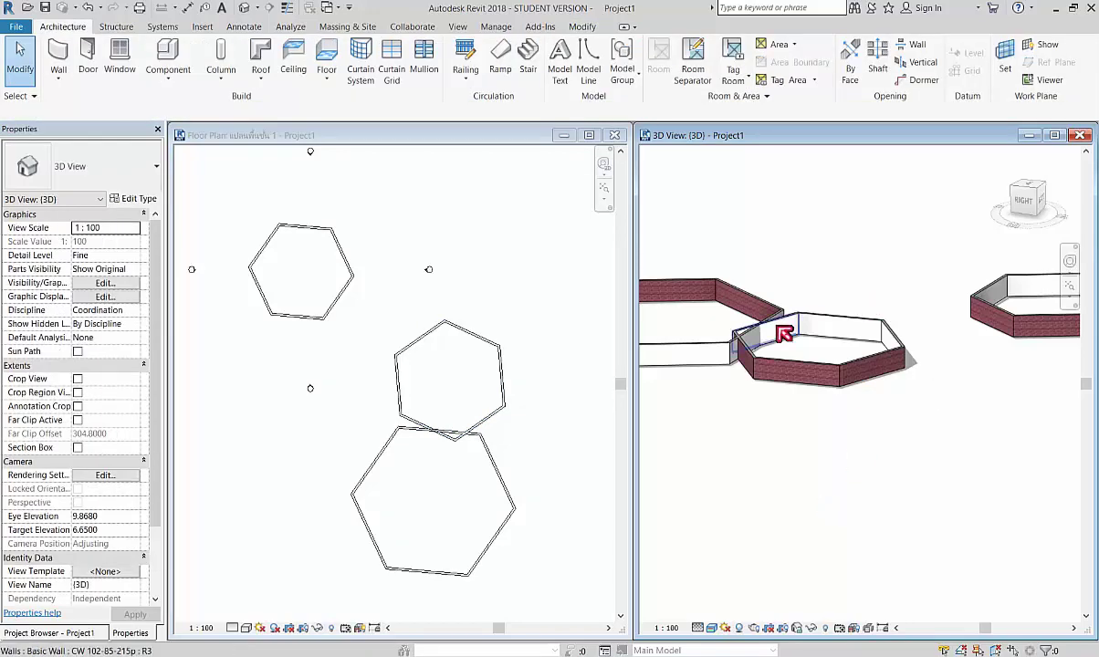
middle_click_drag(843, 338, 849, 337, "shift")
scroll(849, 337, "down", 1)
Close the first-floor plan and open the roof plan from the Project Browser
scroll(847, 336, "down", 1)
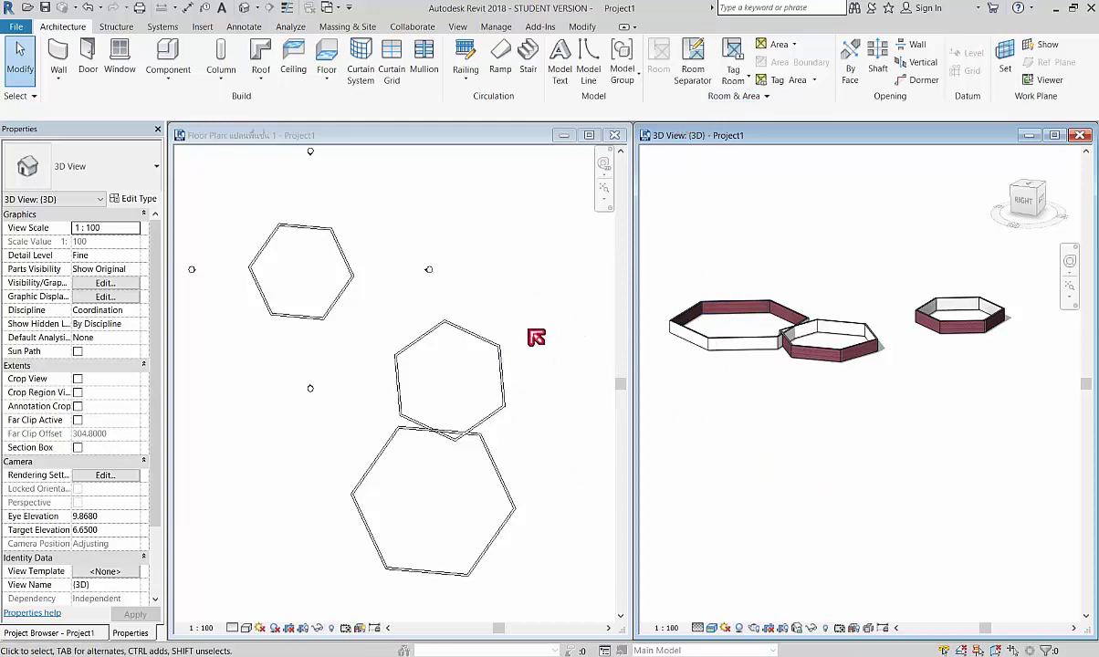
left_click(486, 282)
scroll(491, 283, "down", 2)
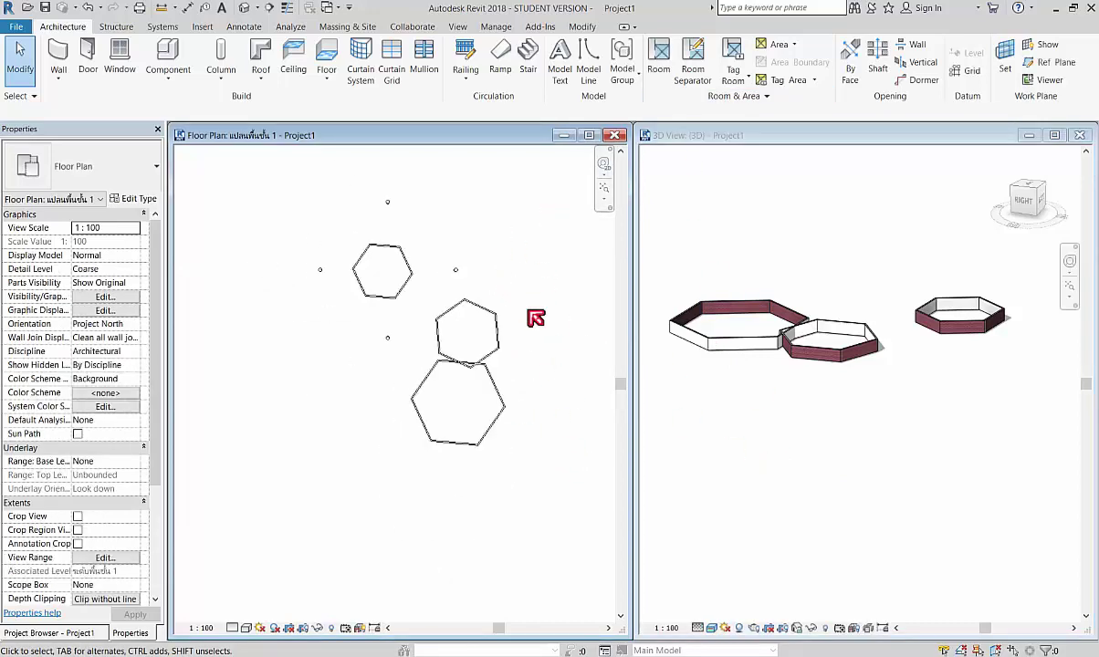
scroll(456, 318, "down", 2)
left_click(613, 136)
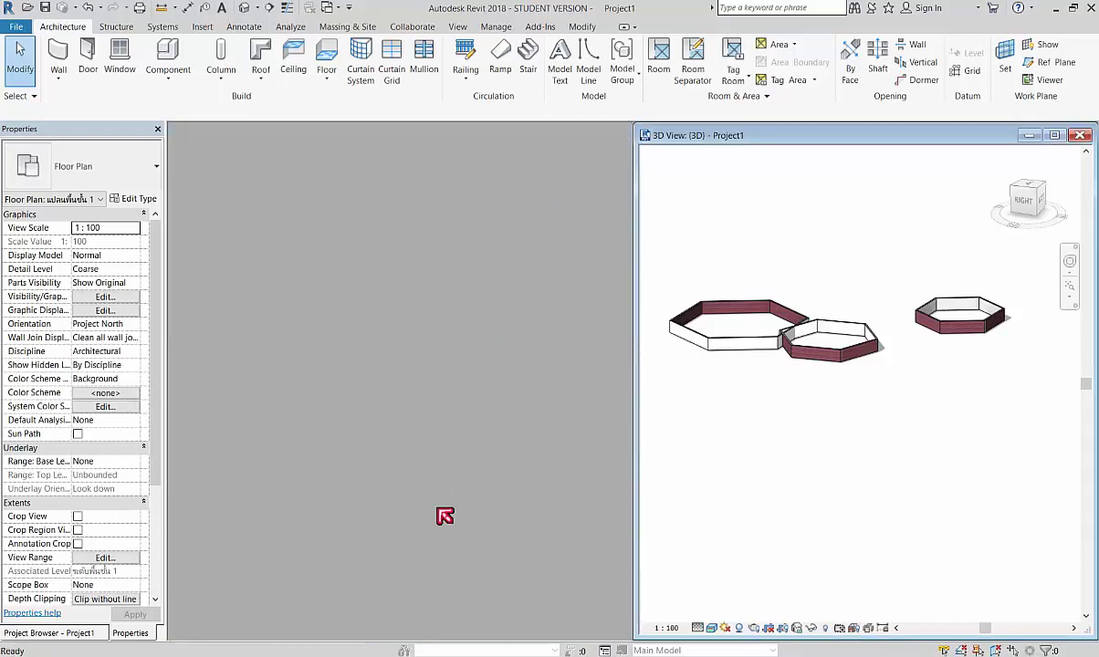
left_click(48, 632)
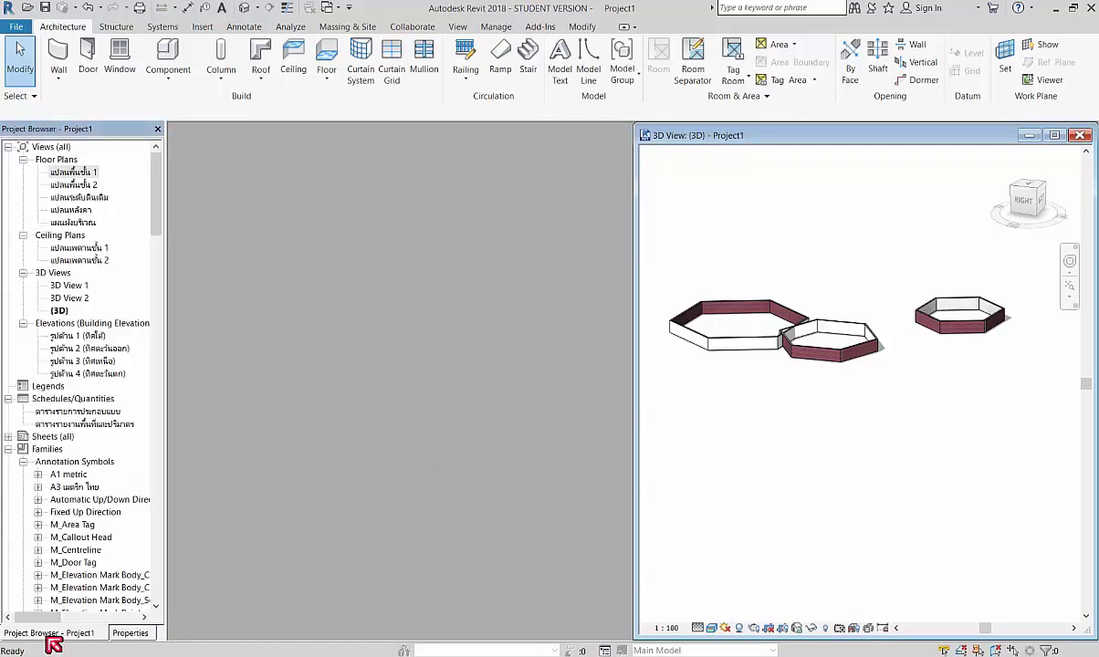
double_click(73, 211)
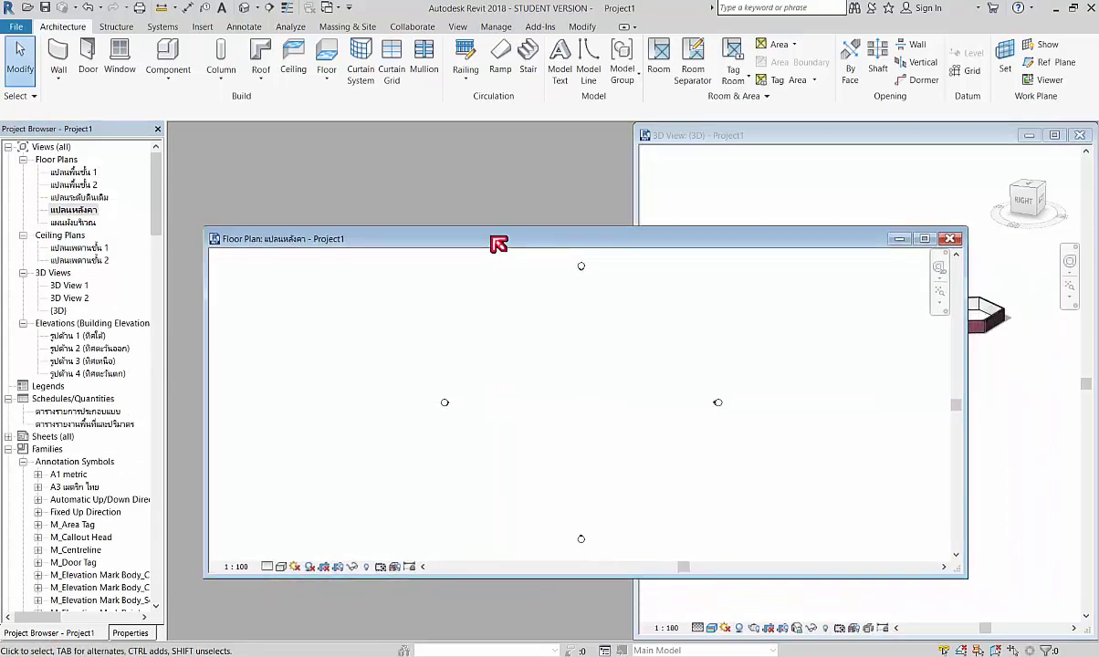
Tile the roof plan beside the 3D view and recentre the plan
left_click_drag(603, 271, 474, 237)
left_click(459, 27)
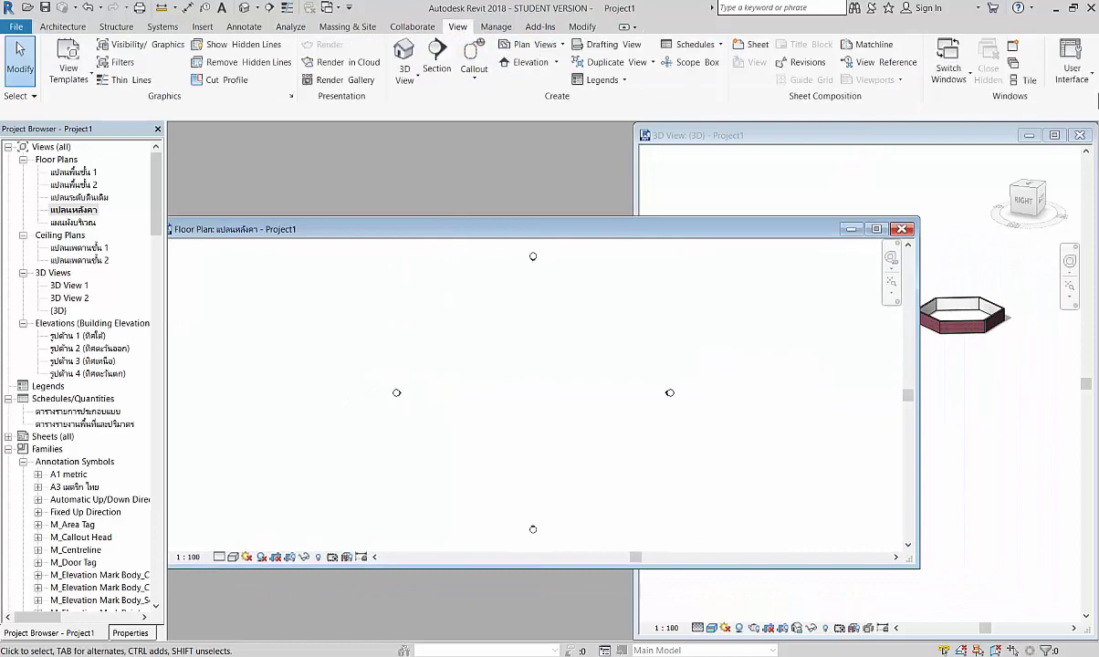
left_click(1017, 79)
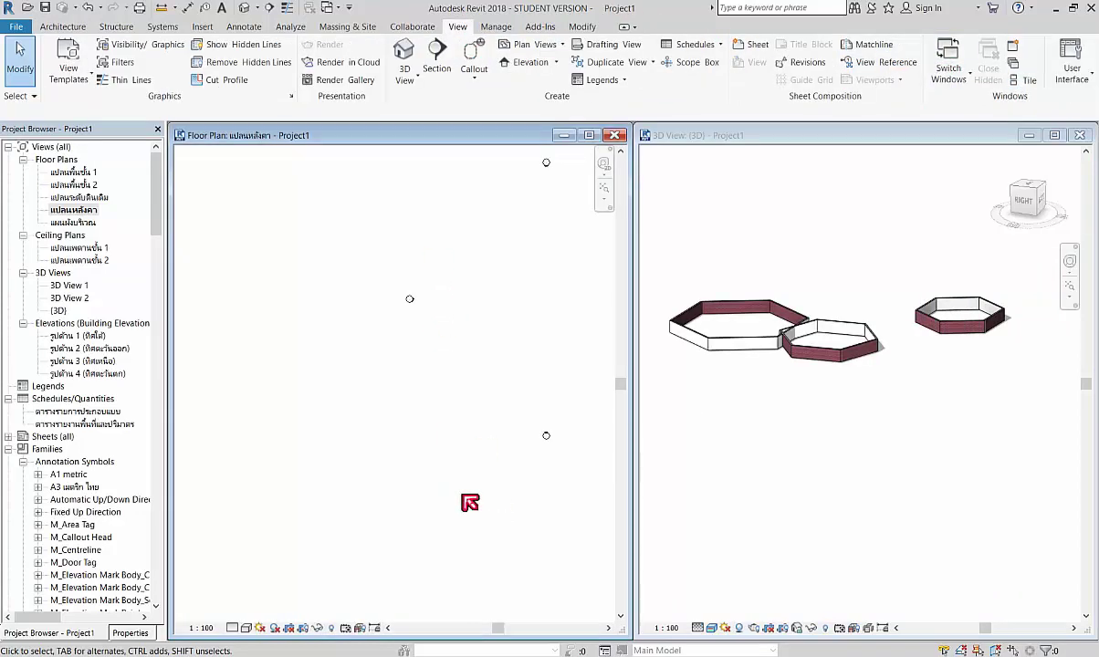
scroll(336, 428, "down", 2)
scroll(368, 390, "down", 1)
scroll(474, 370, "up", 2)
scroll(493, 345, "up", 2)
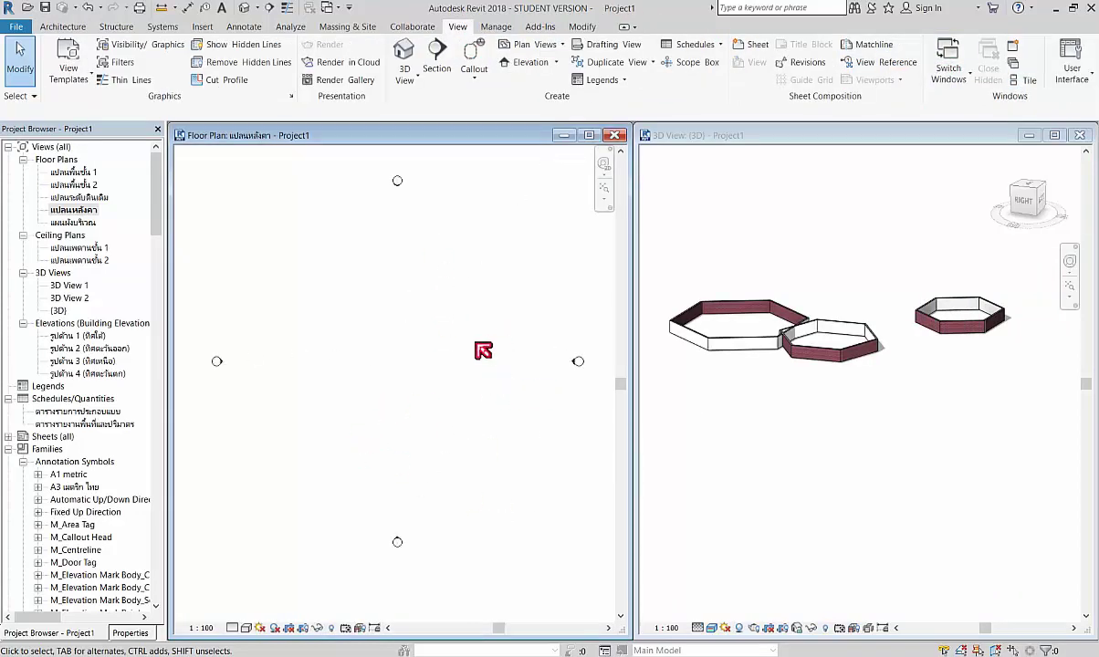
middle_click_drag(483, 349, 456, 344)
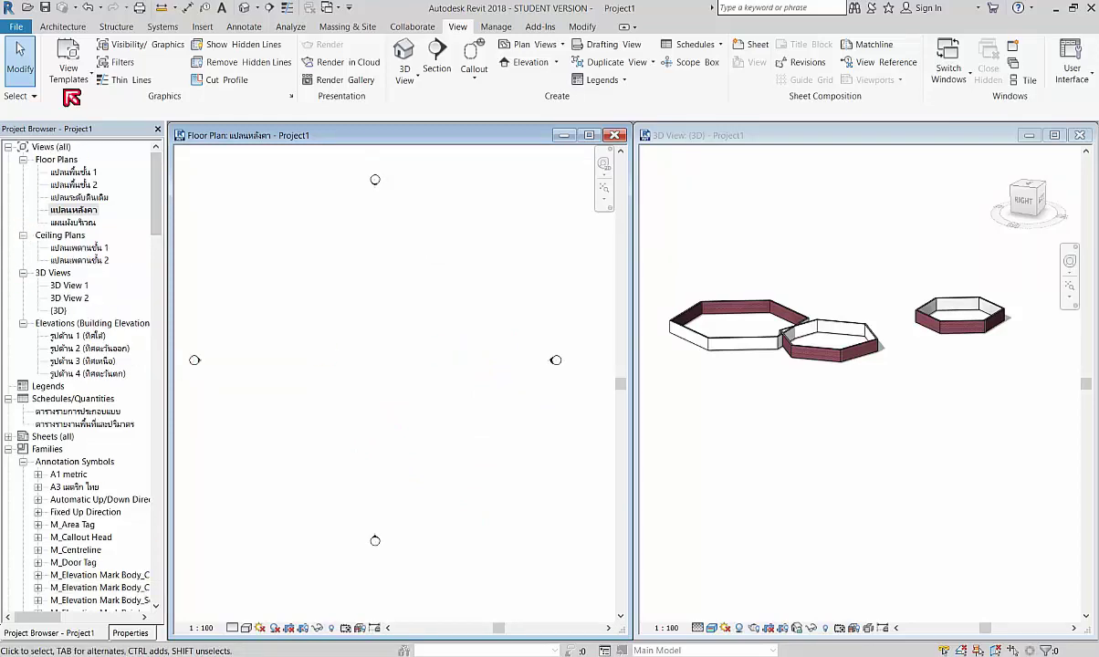
left_click(60, 29)
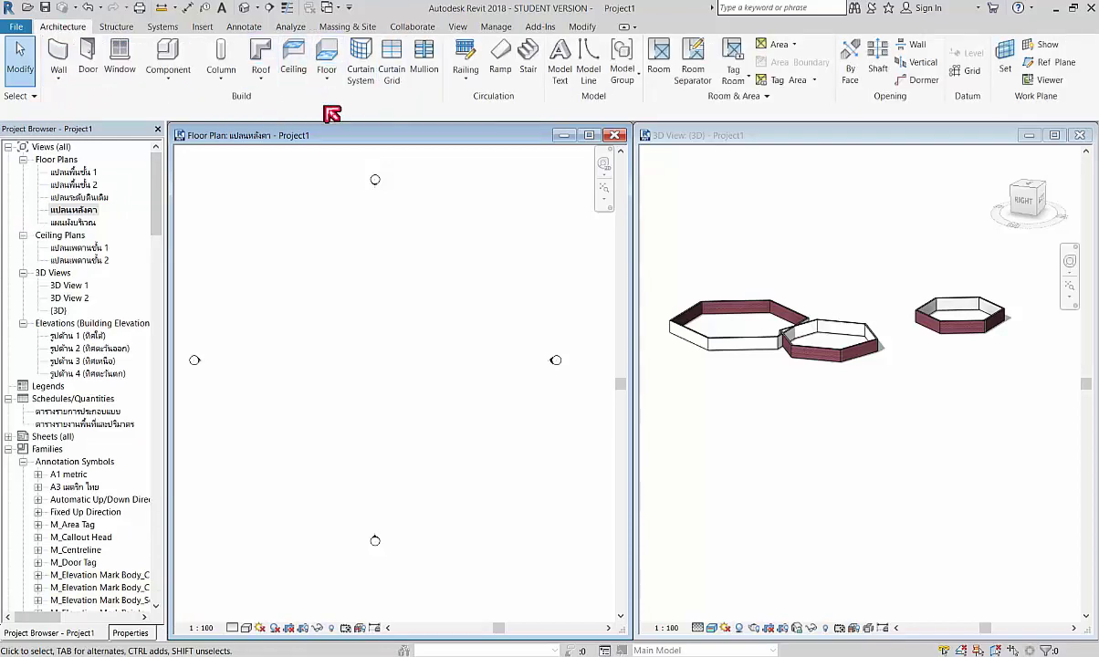
Sketch a six-sided inscribed roof footprint of radius 12 centred on the right enclosure
left_click(271, 53)
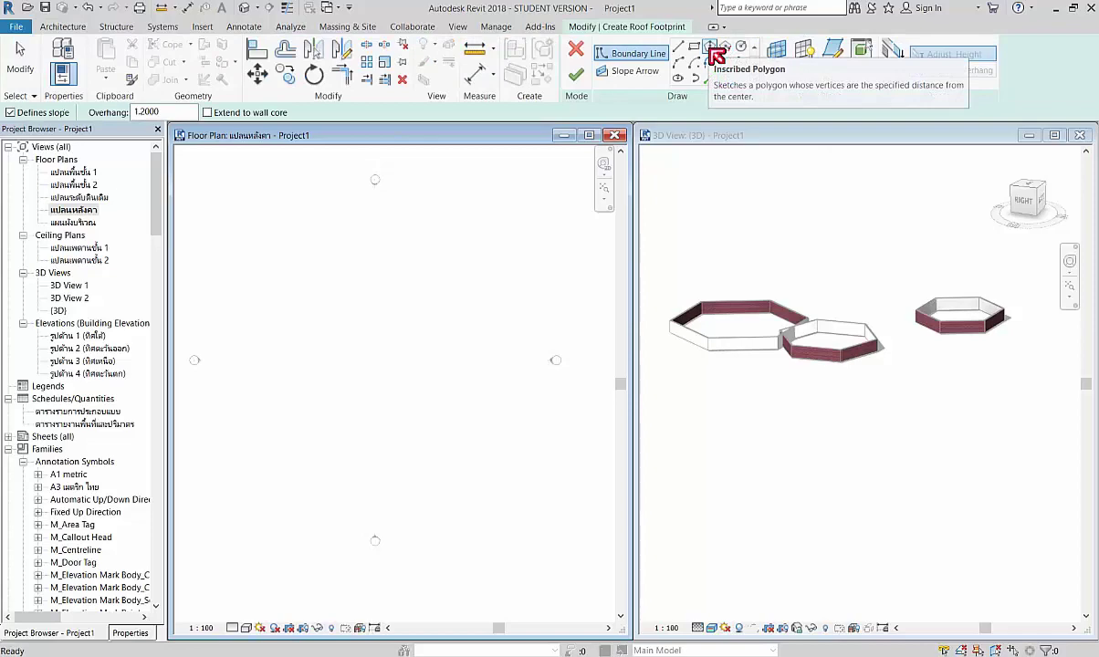
left_click(710, 46)
left_click(378, 381)
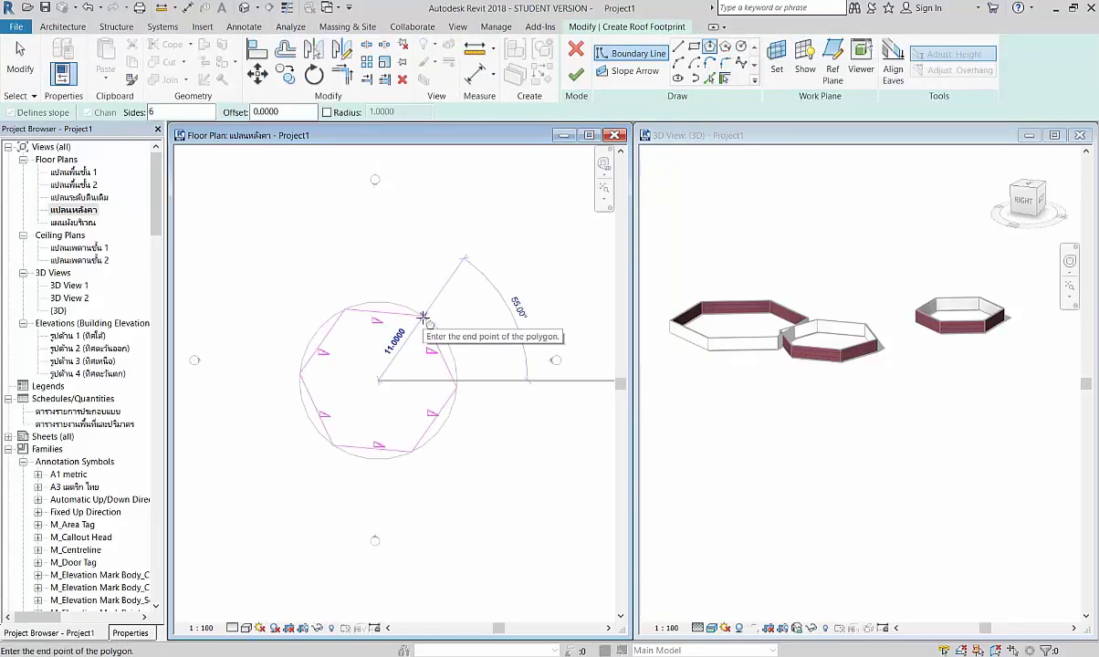
type("12")
key("Return")
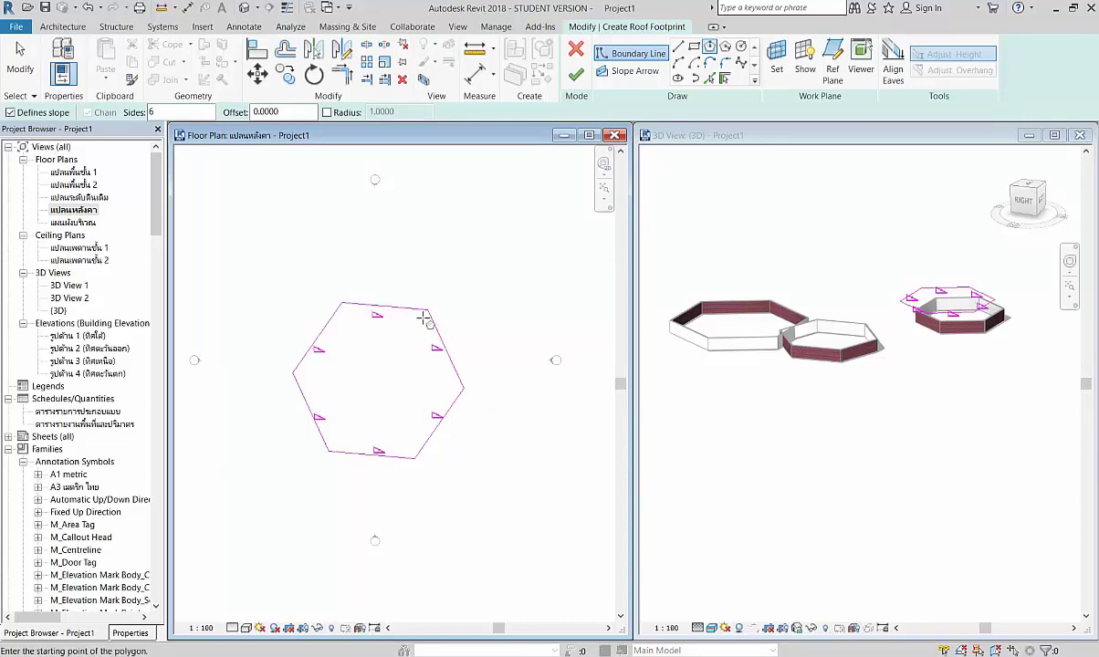
left_click(585, 82)
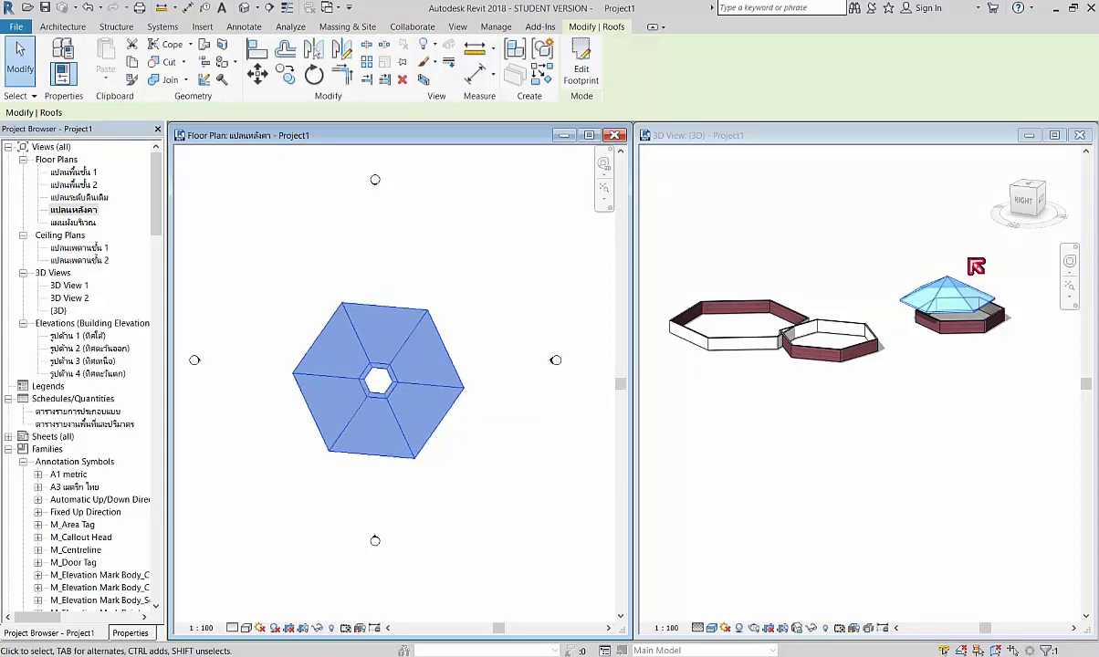
Deselect the new roof and show the roof plan's Properties in the left dock
scroll(976, 273, "up", 2)
scroll(969, 326, "up", 3)
key("Escape")
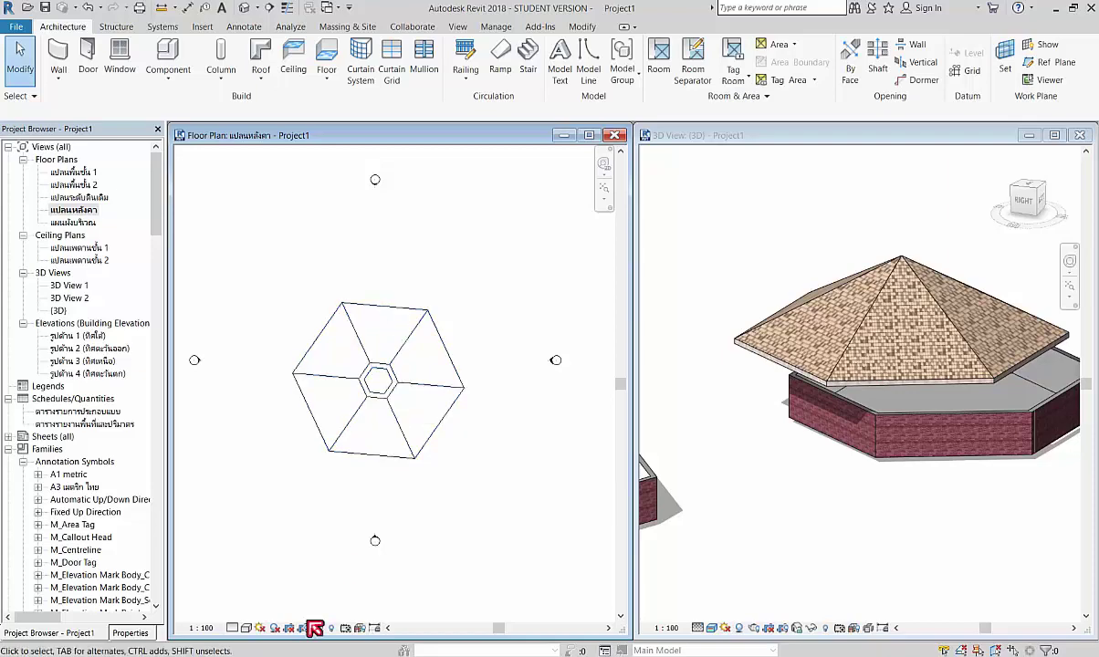
left_click(129, 633)
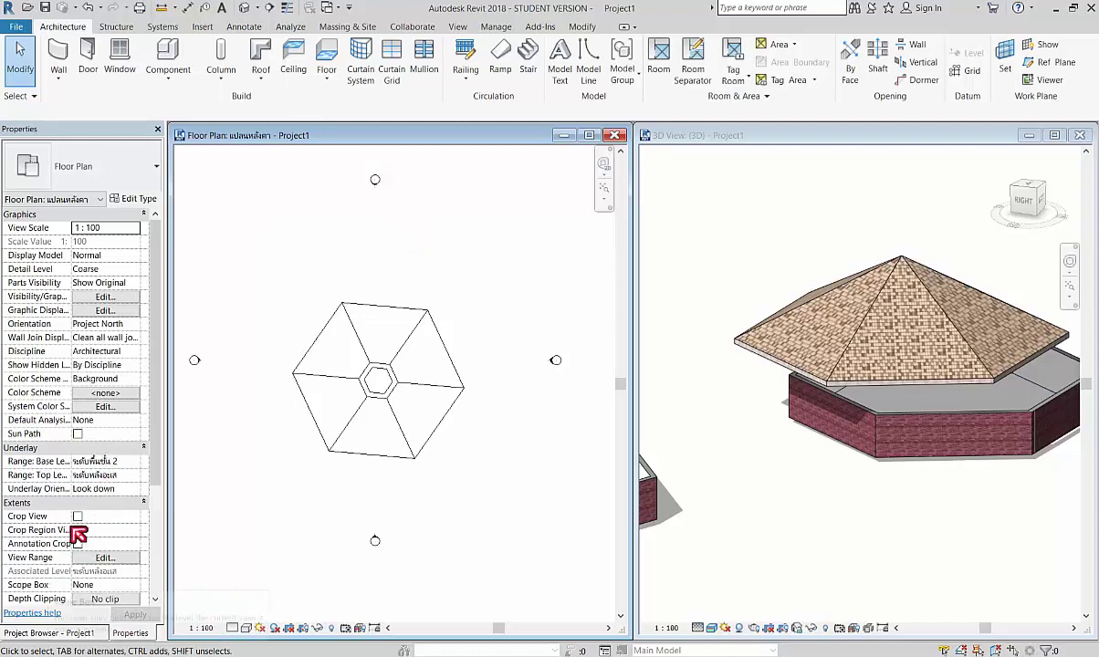
Lower the roof plan's View Range cut plane offset from 5.0 to 1 and zoom the plan
left_click(105, 558)
type("1")
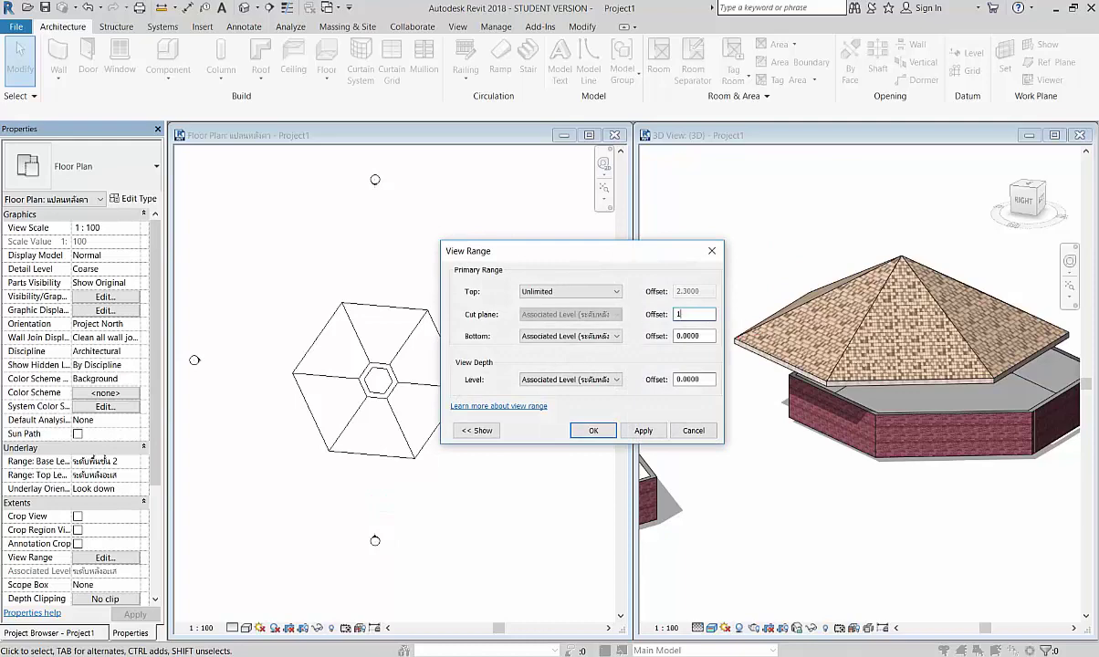
key("Return")
scroll(374, 392, "up", 2)
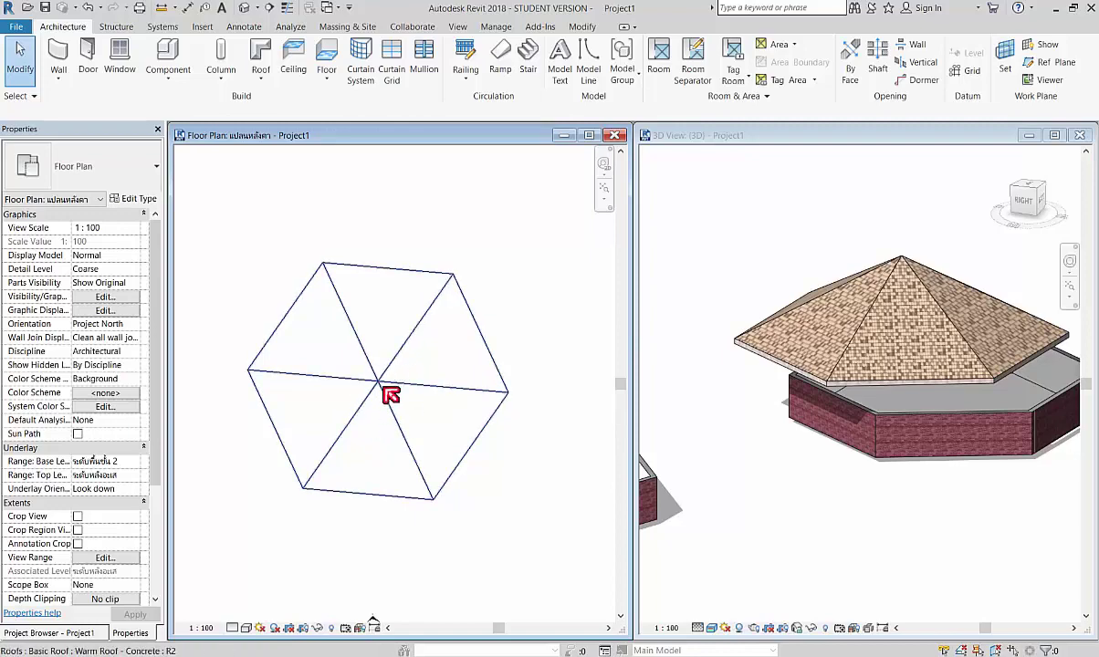
scroll(391, 393, "down", 4)
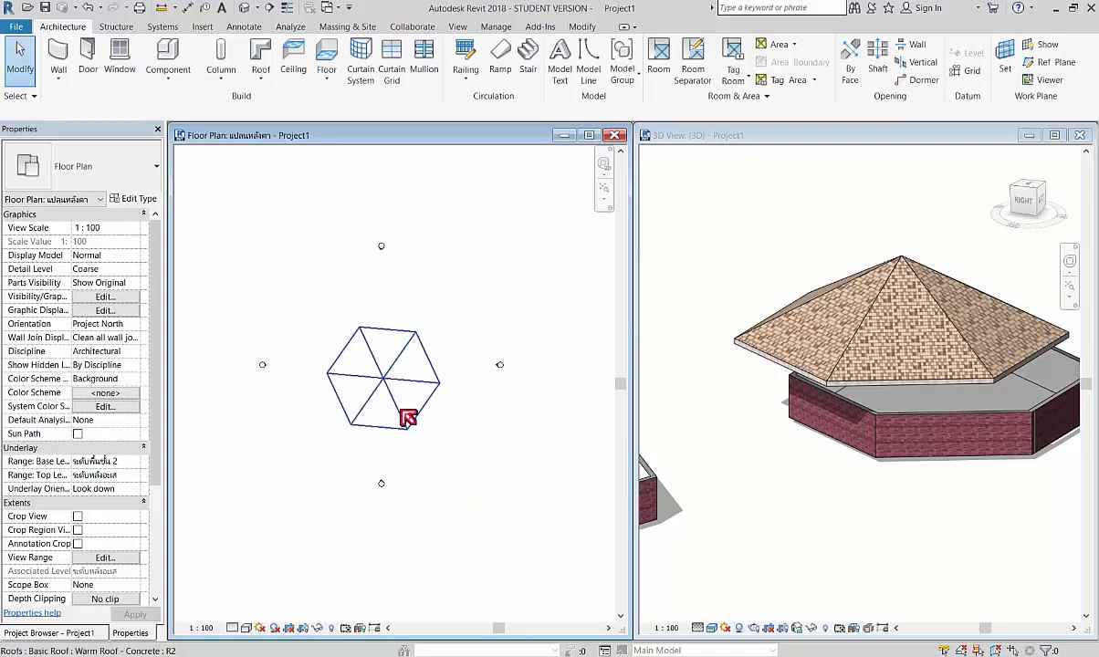